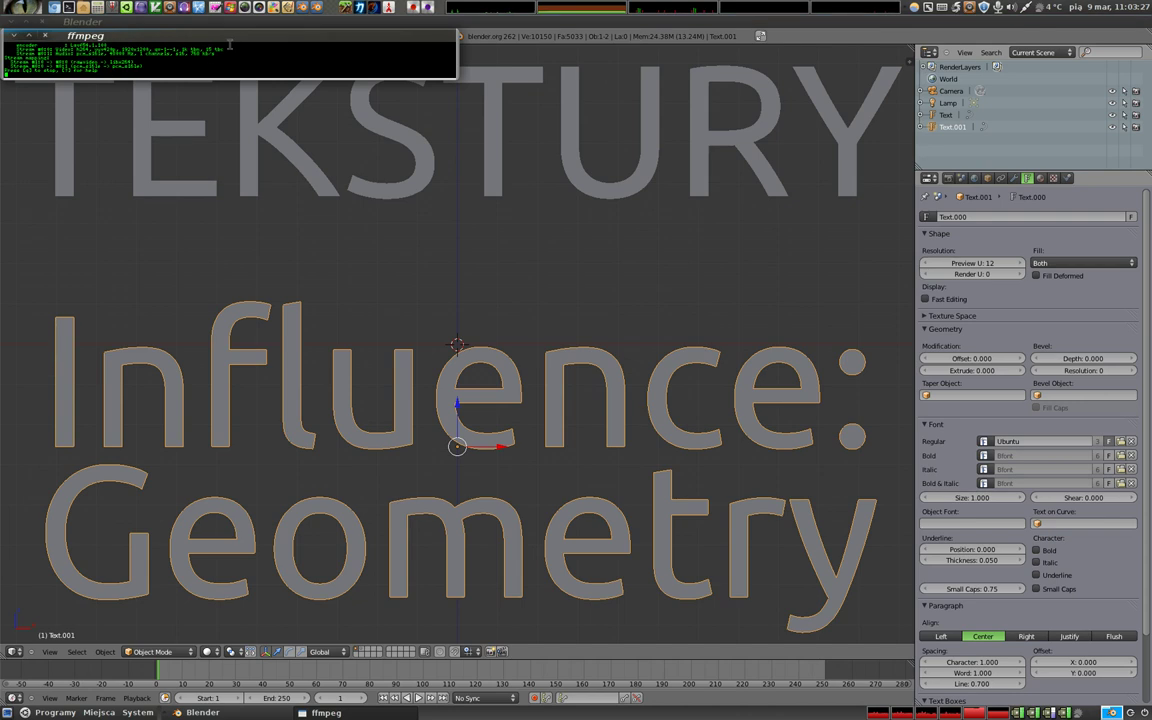
# Delete the 'Influence: Geometry' and 'TEKSTURY' text objects from the scene
pyautogui.click(15, 37)
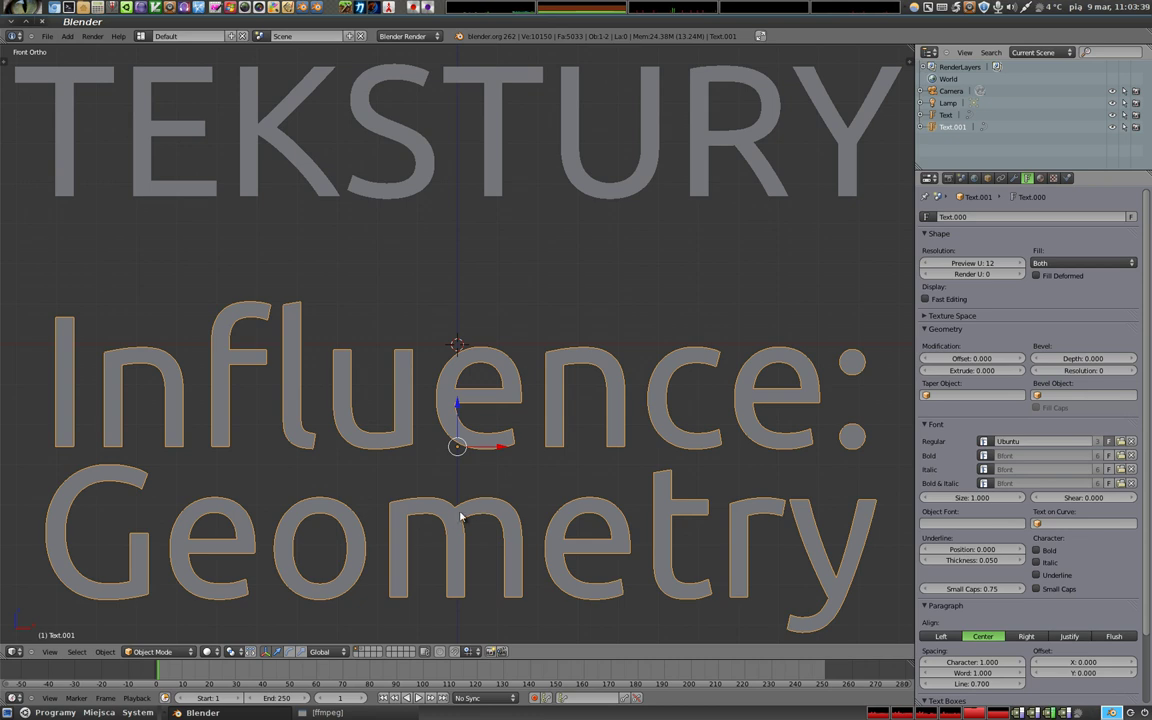
pyautogui.press('x')
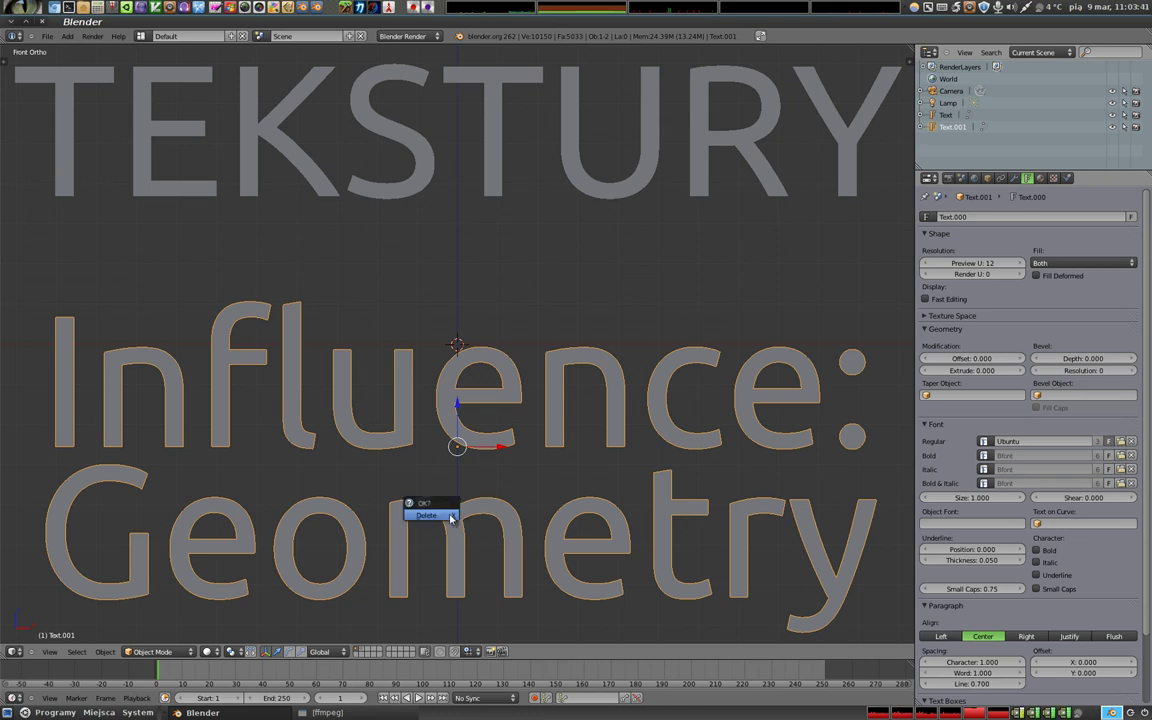
pyautogui.click(450, 514)
pyautogui.rightClick(490, 185)
pyautogui.press('x')
pyautogui.click(491, 179)
# Show the camera-and-lamp layer and add an enlarged UV sphere
pyautogui.press('1')
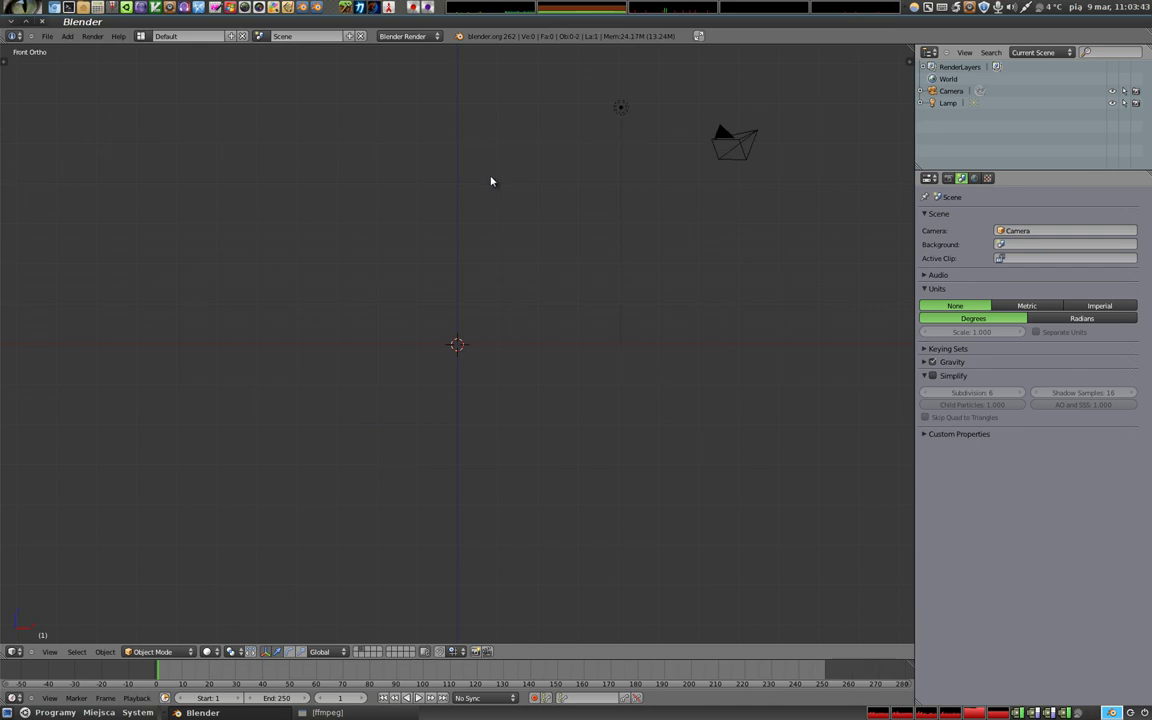
pyautogui.hotkey('shift', 'a')
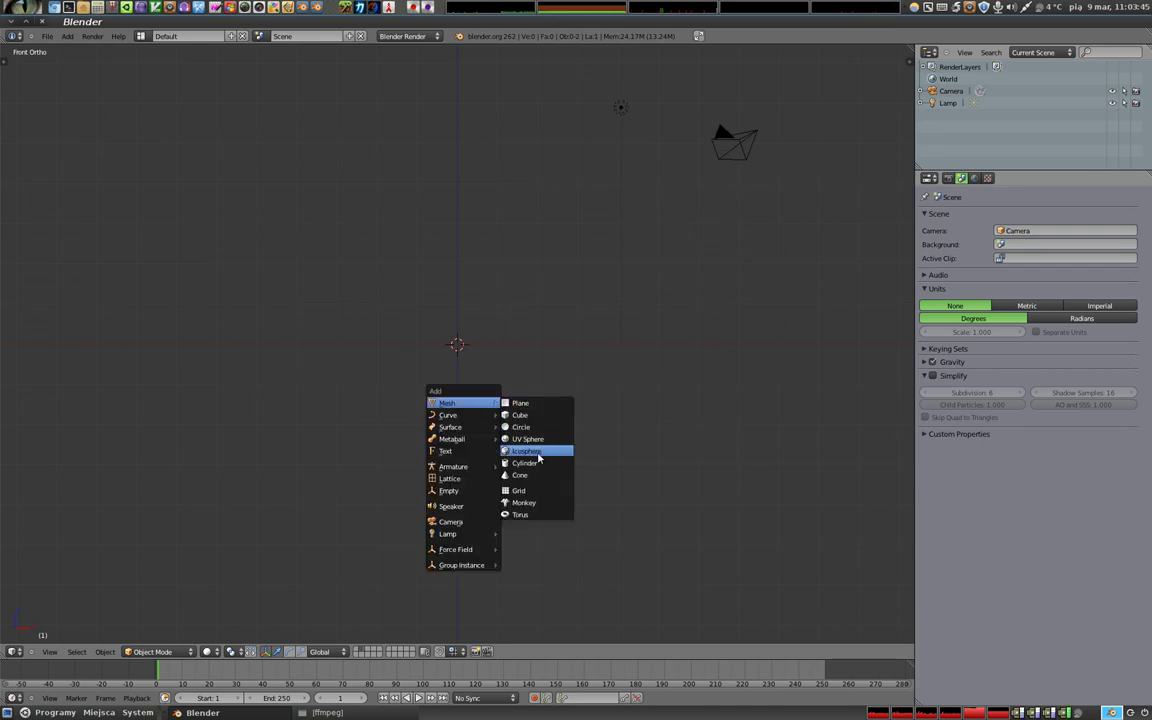
pyautogui.click(545, 440)
pyautogui.press('s')
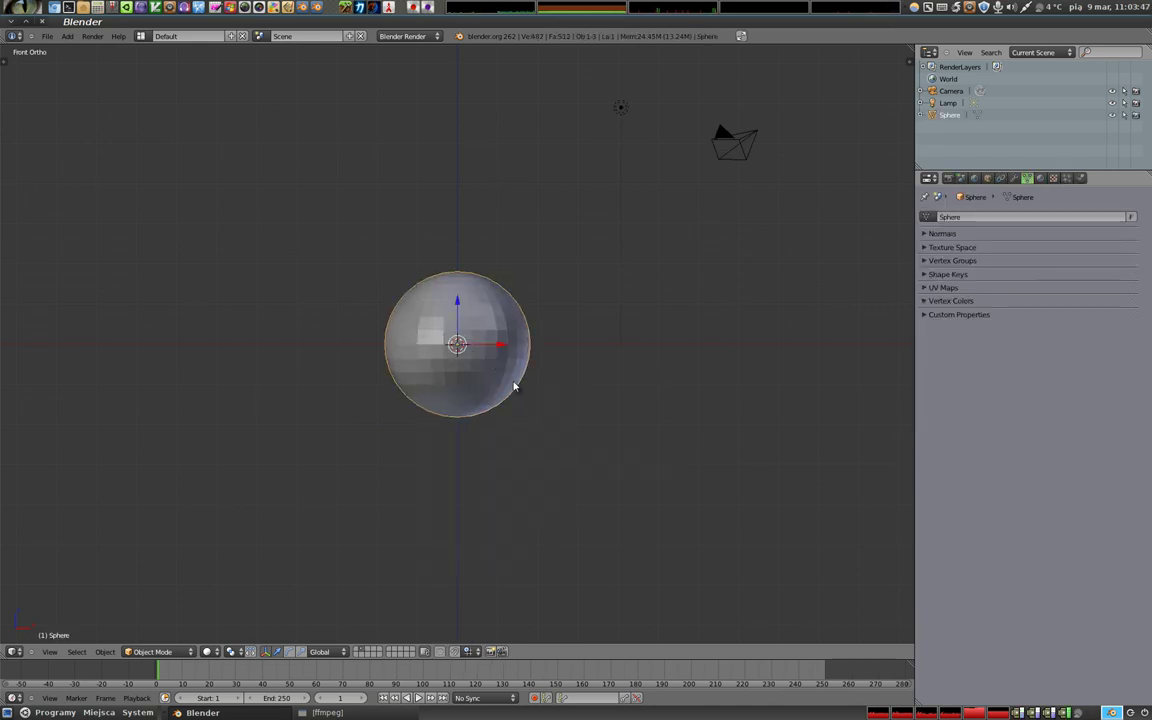
pyautogui.press('t')
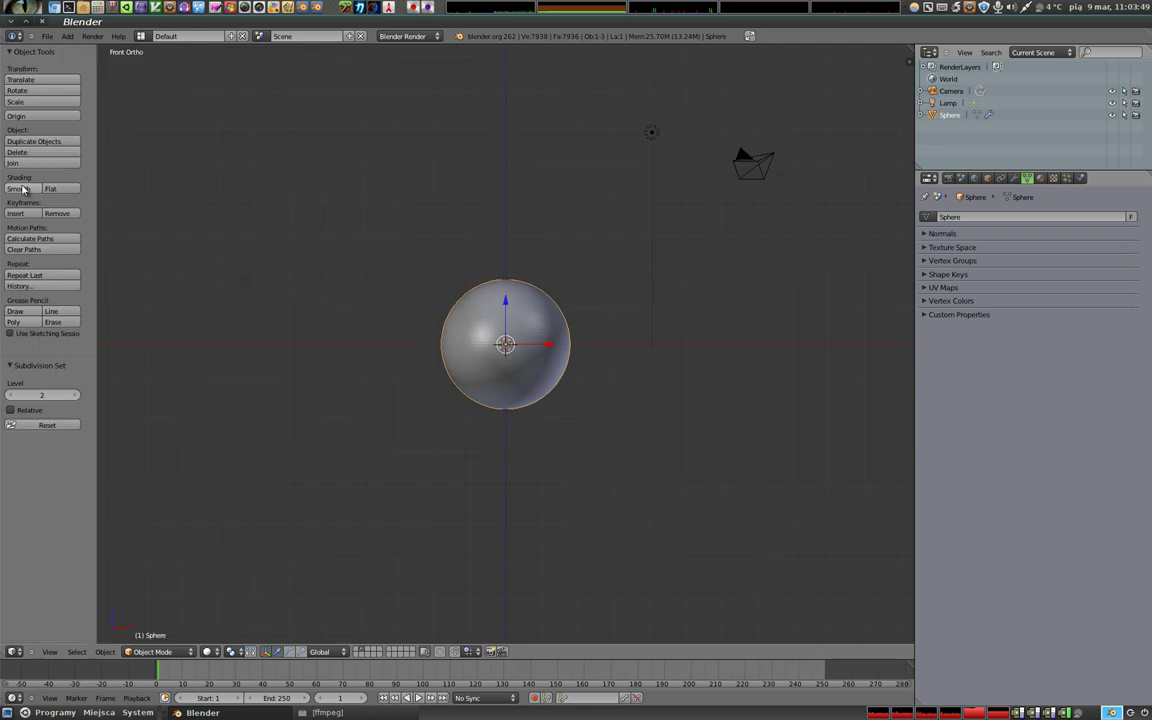
pyautogui.press('t')
# Reposition the camera in camera view to frame the sphere, then render with F12
pyautogui.press('KP_0')
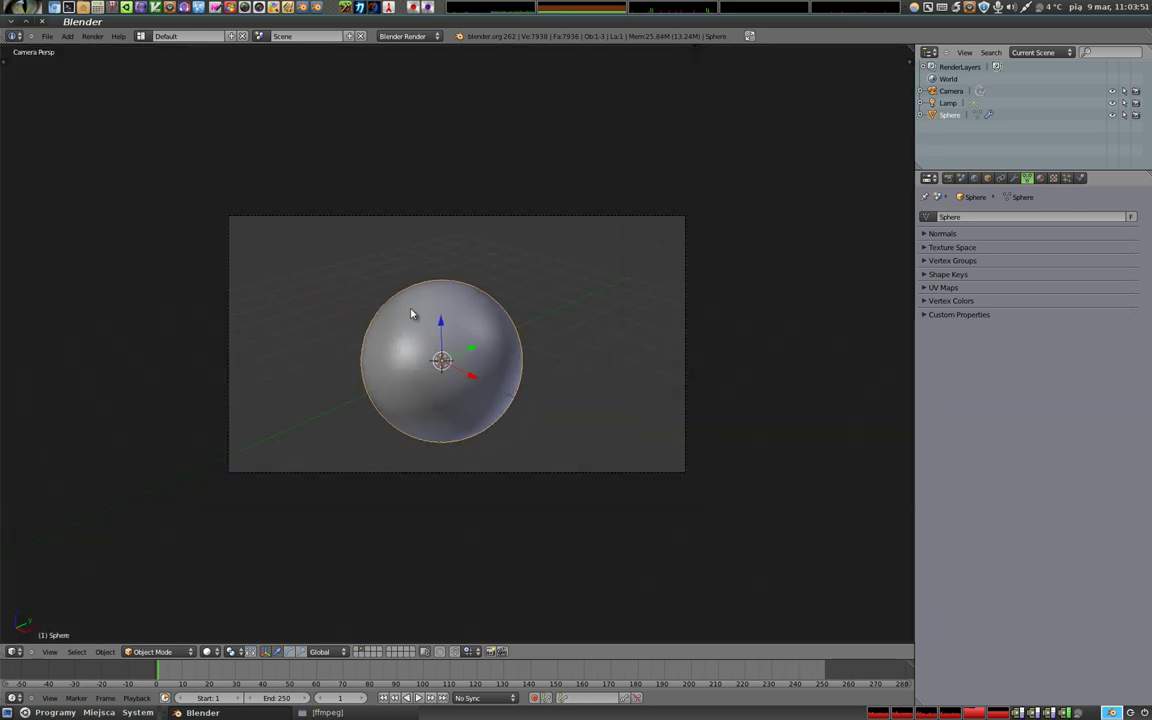
pyautogui.rightClick(437, 217)
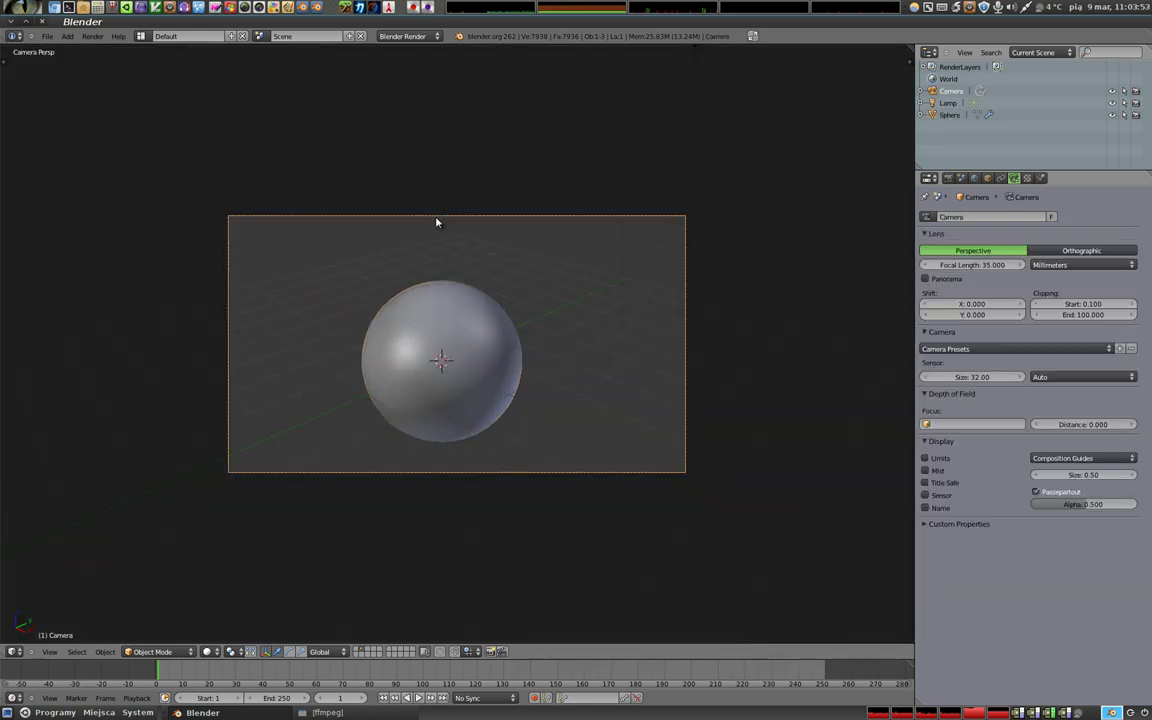
pyautogui.press('g')
pyautogui.click(401, 267)
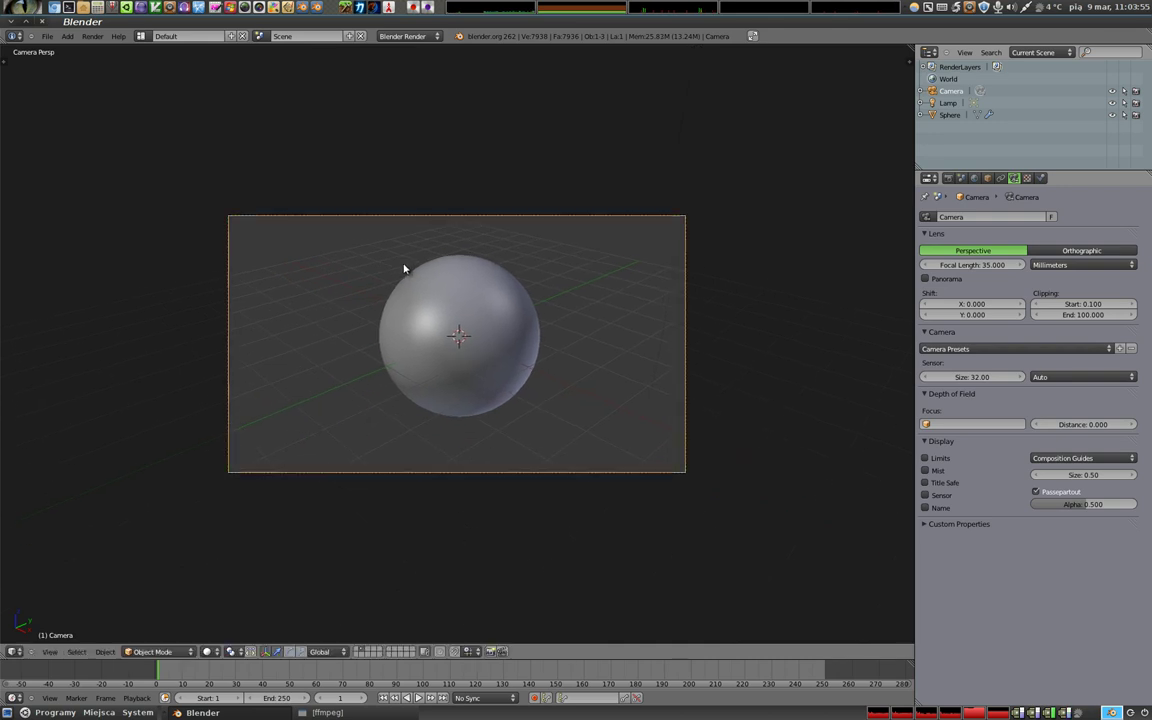
pyautogui.press('F12')
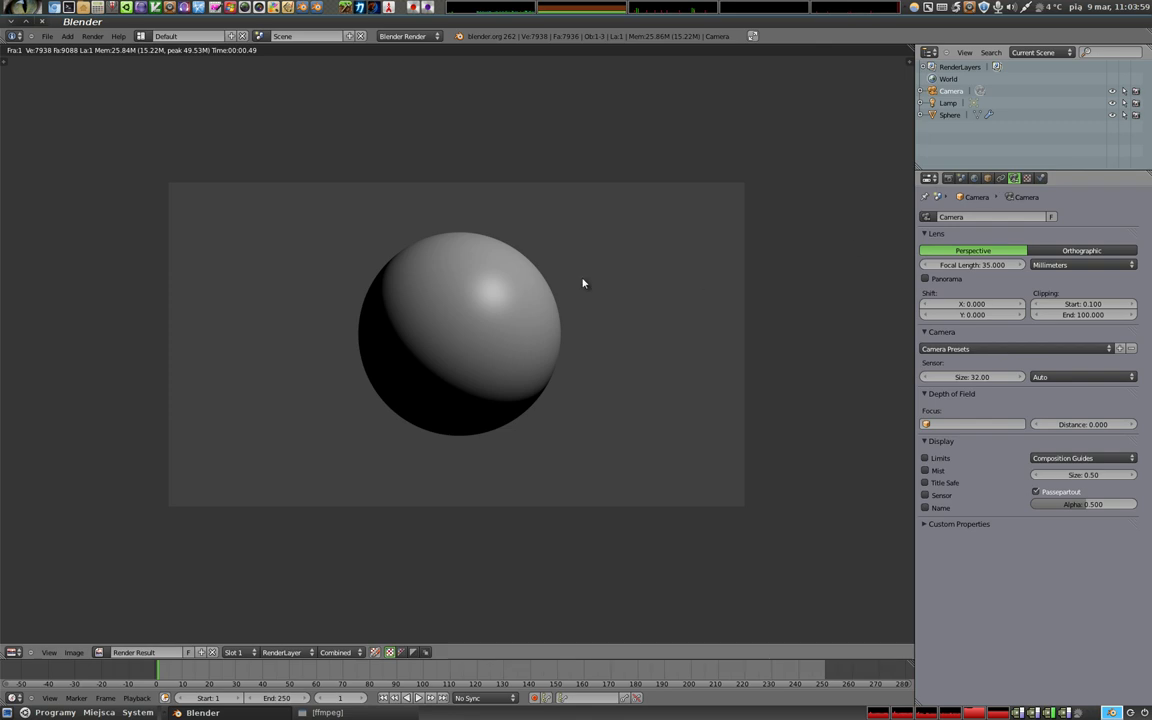
# Give the Sphere a new material with a new Clouds texture
pyautogui.click(949, 115)
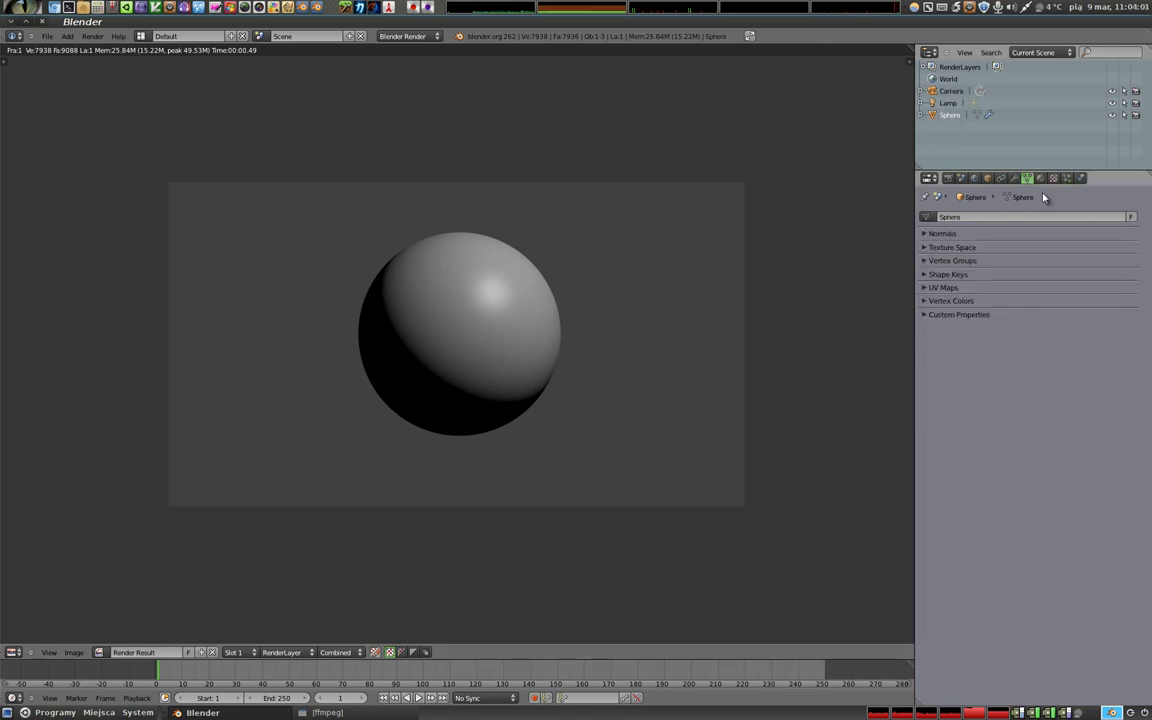
pyautogui.click(1041, 179)
pyautogui.click(998, 249)
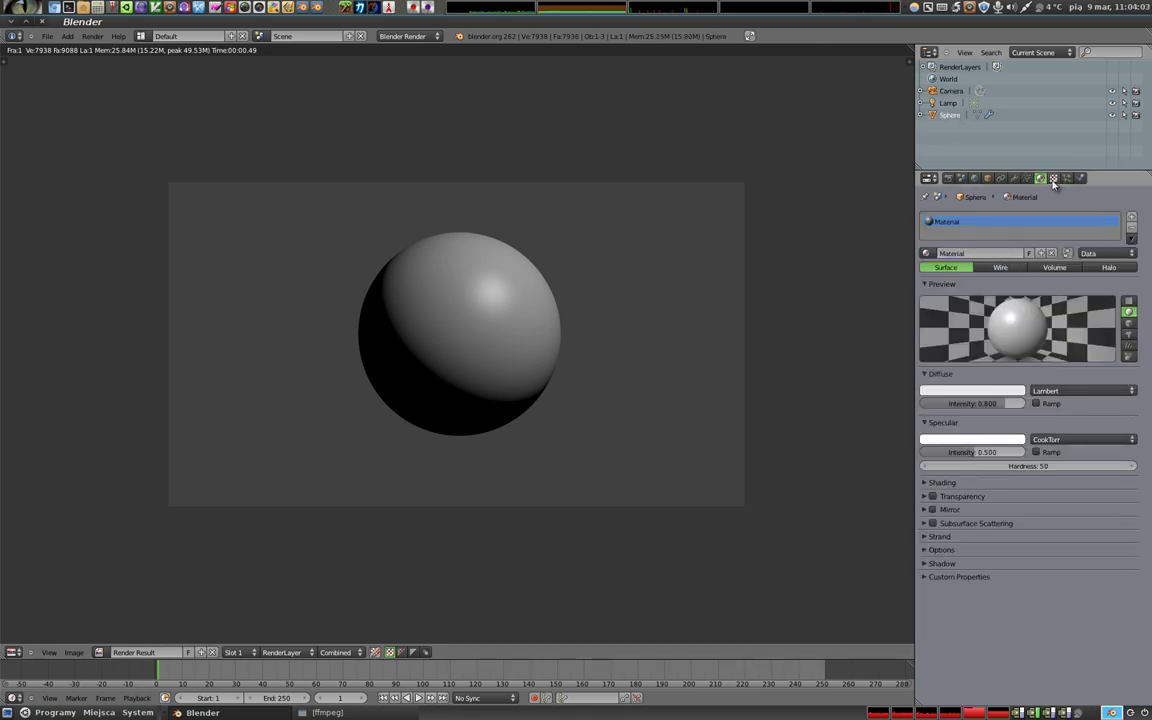
pyautogui.click(1053, 178)
pyautogui.click(1008, 298)
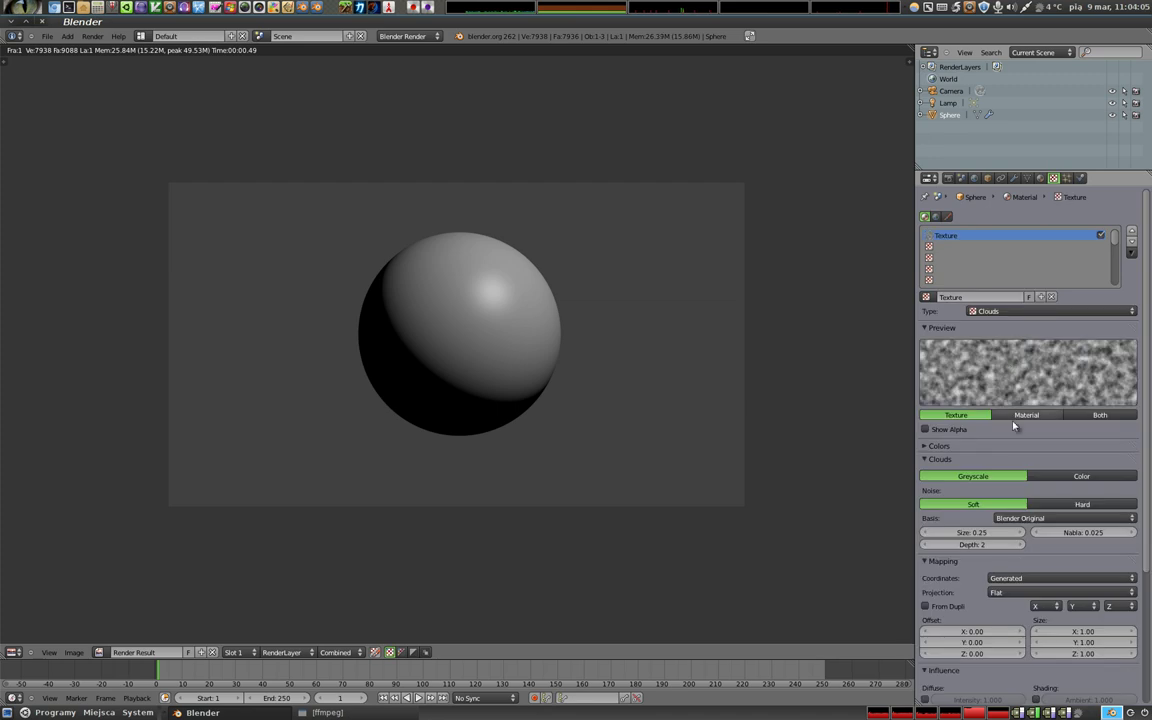
# Widen the properties area and collapse Preview, Clouds and Mapping to reveal the Influence panel
pyautogui.click(922, 397)
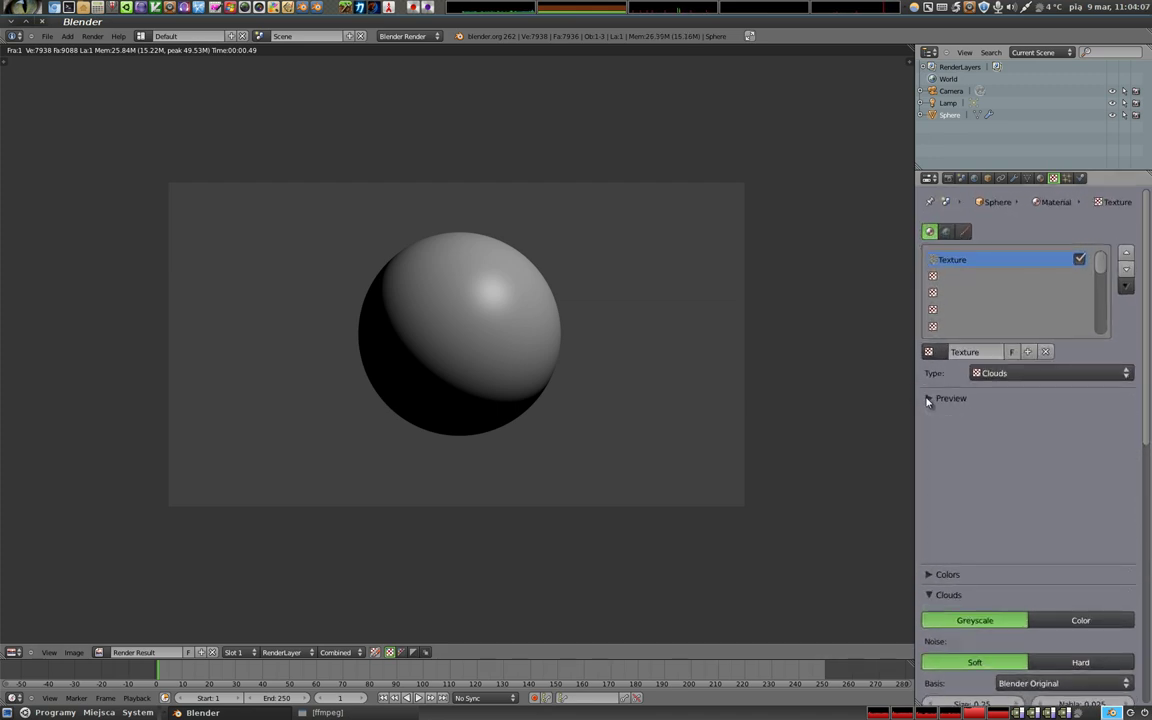
pyautogui.moveTo(916, 391); pyautogui.dragTo(845, 395)
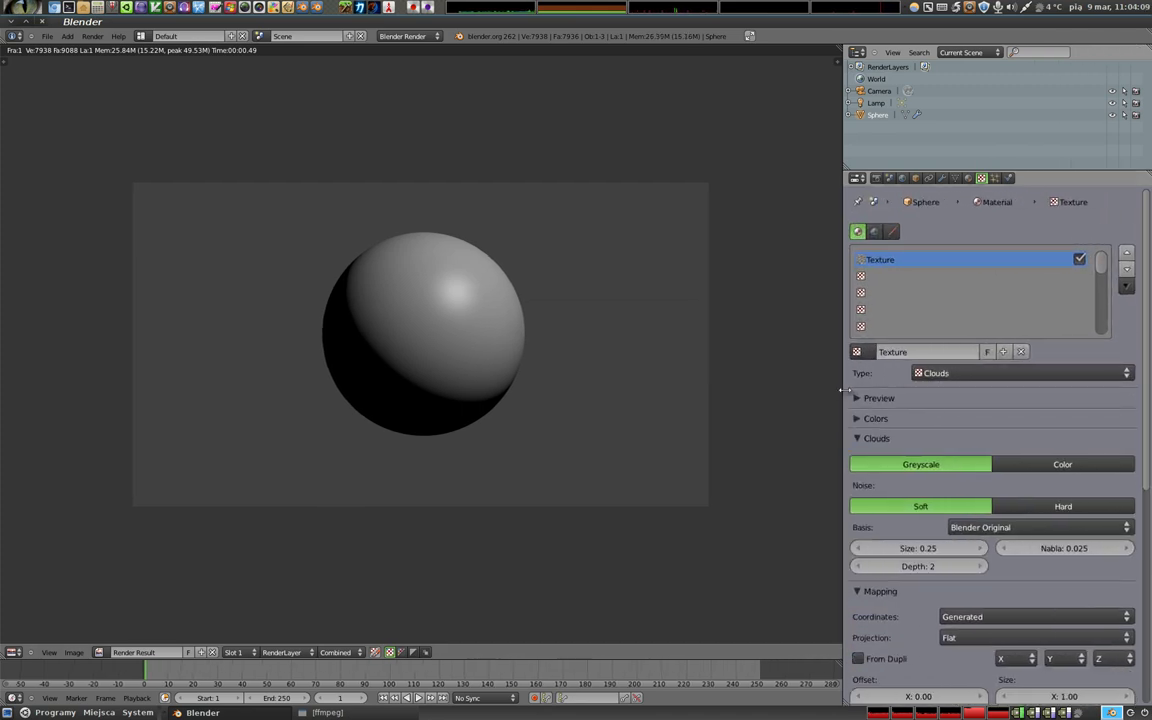
pyautogui.click(857, 439)
pyautogui.click(858, 458)
pyautogui.click(858, 478)
pyautogui.scroll(-2, 860, 480)
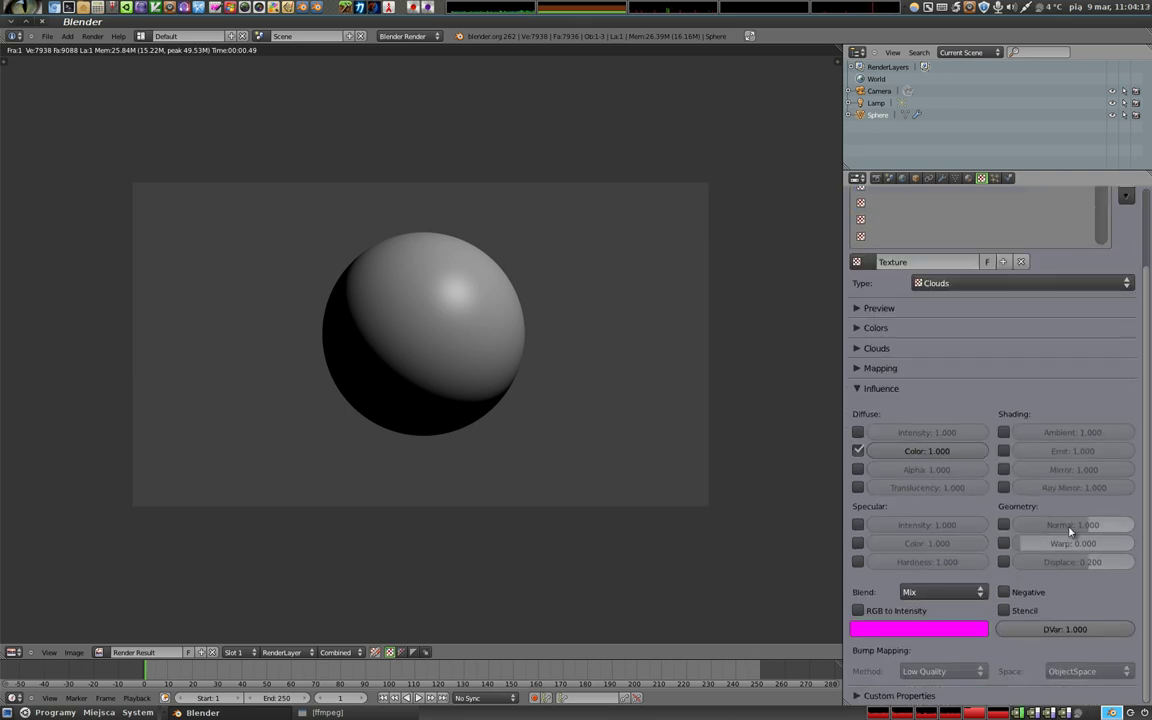
# Render the clouded sphere, then switch the texture influence from Diffuse Color to Geometry Normal
pyautogui.press('F12')
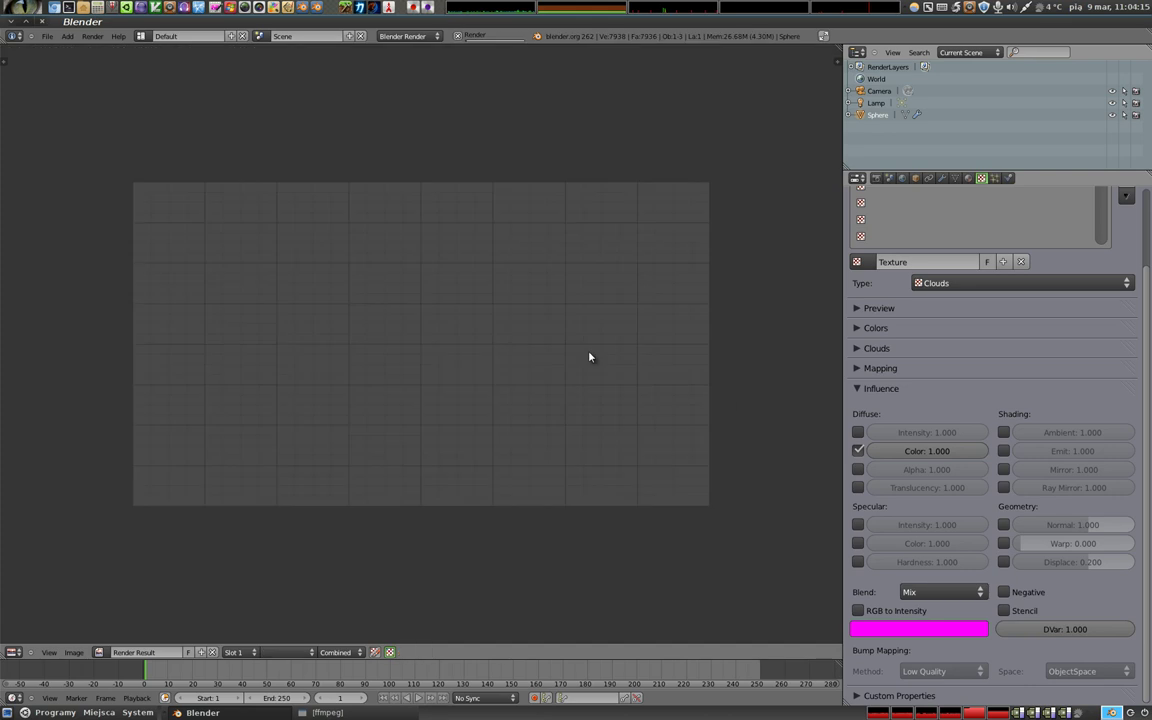
pyautogui.click(858, 451)
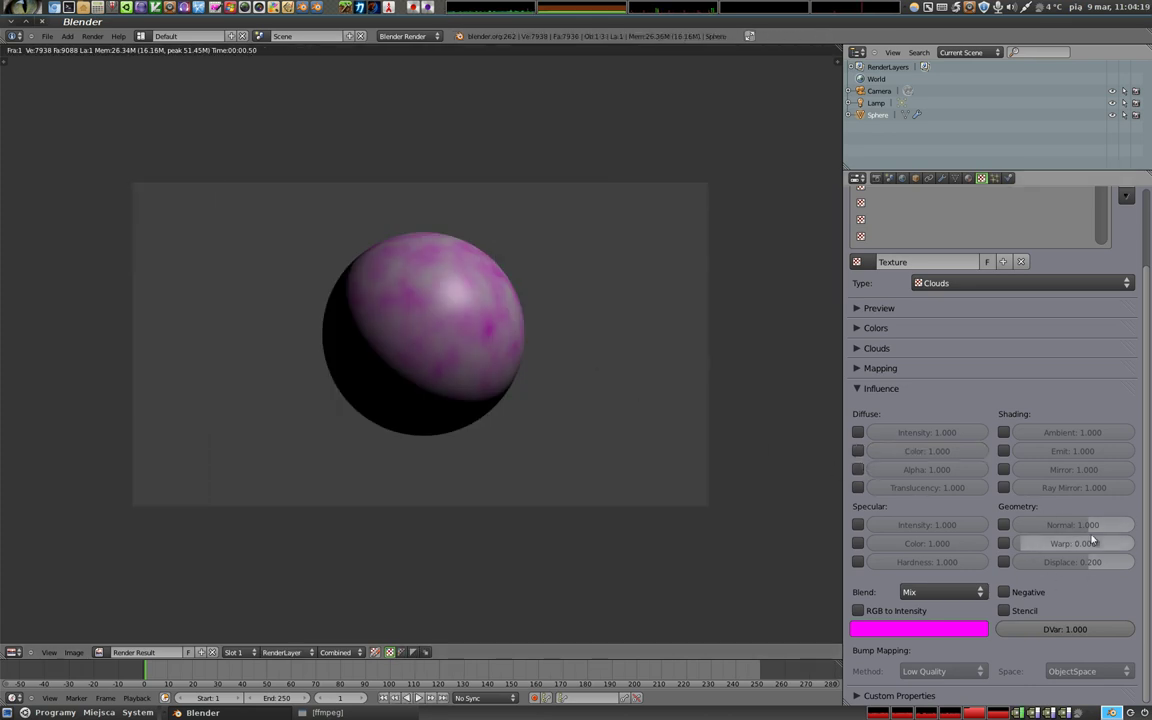
pyautogui.click(1004, 524)
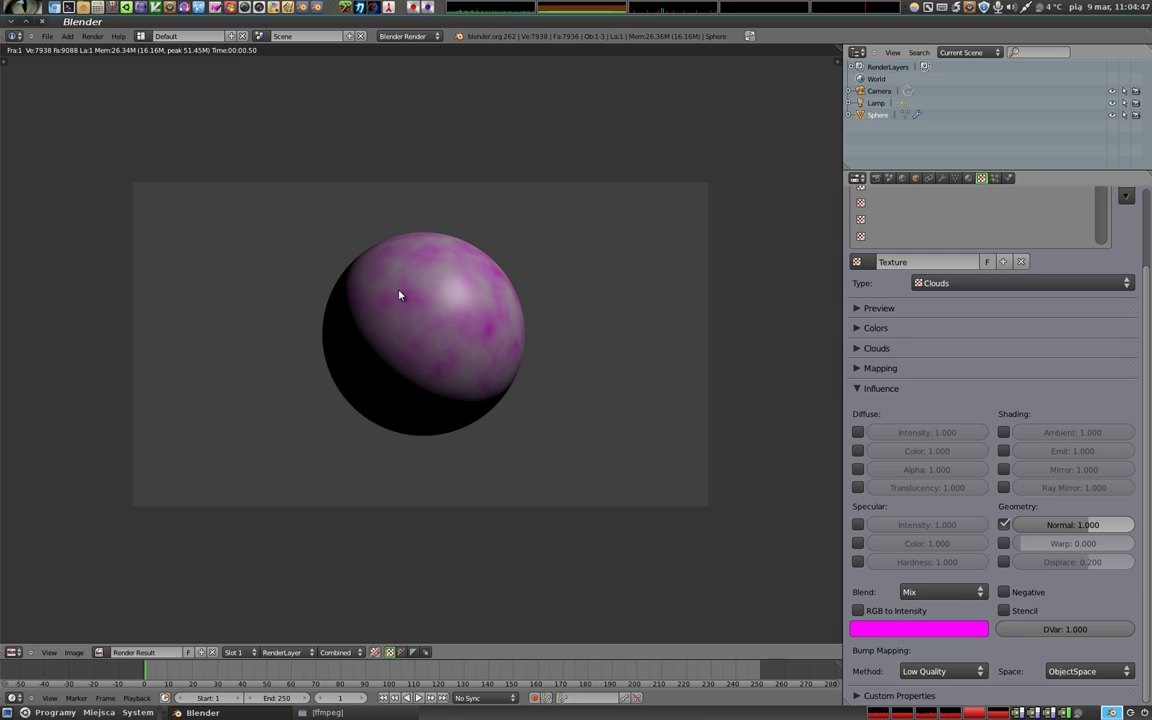
# Zoom into the render and expand the Clouds texture Preview panel
pyautogui.scroll(3, 424, 279)
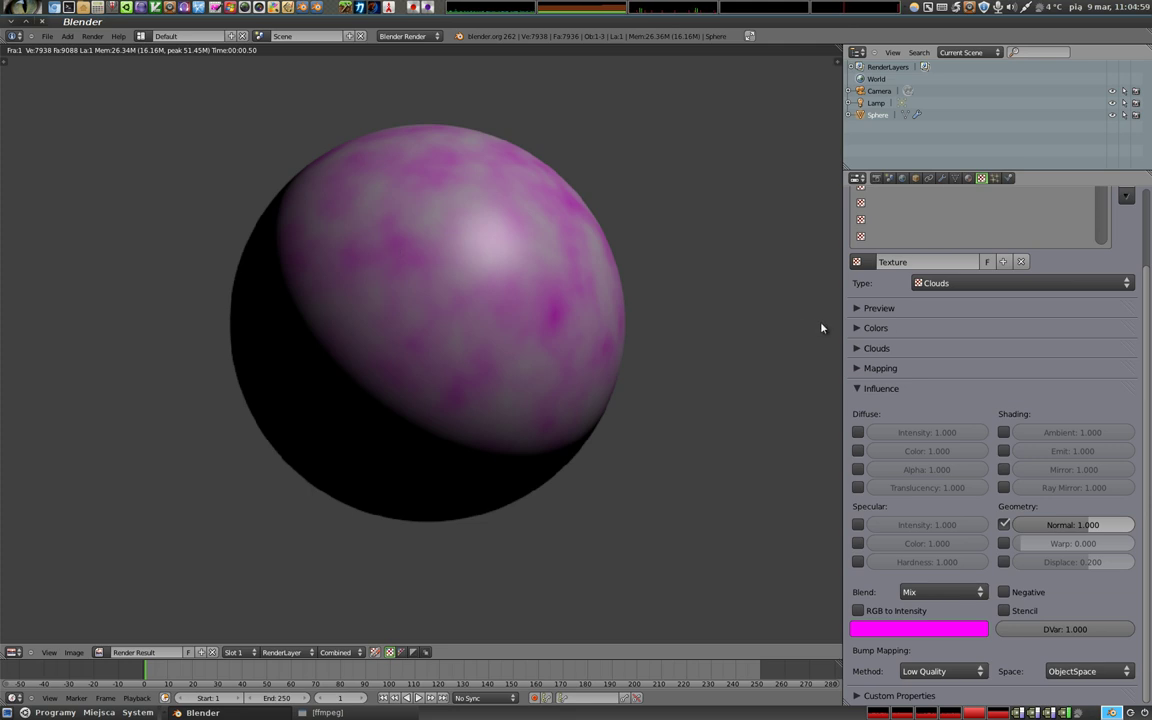
pyautogui.click(920, 308)
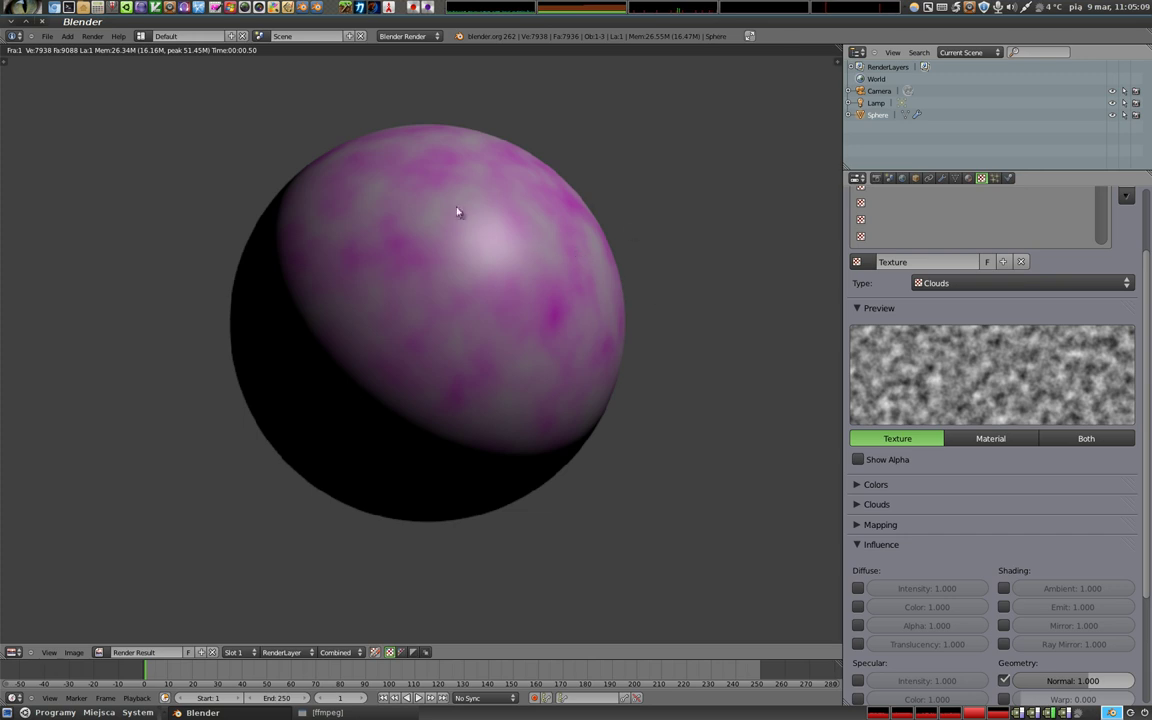
# Render the bumped sphere, set the Clouds Contrast to 5 in Colors, and re-render
pyautogui.press('F12')
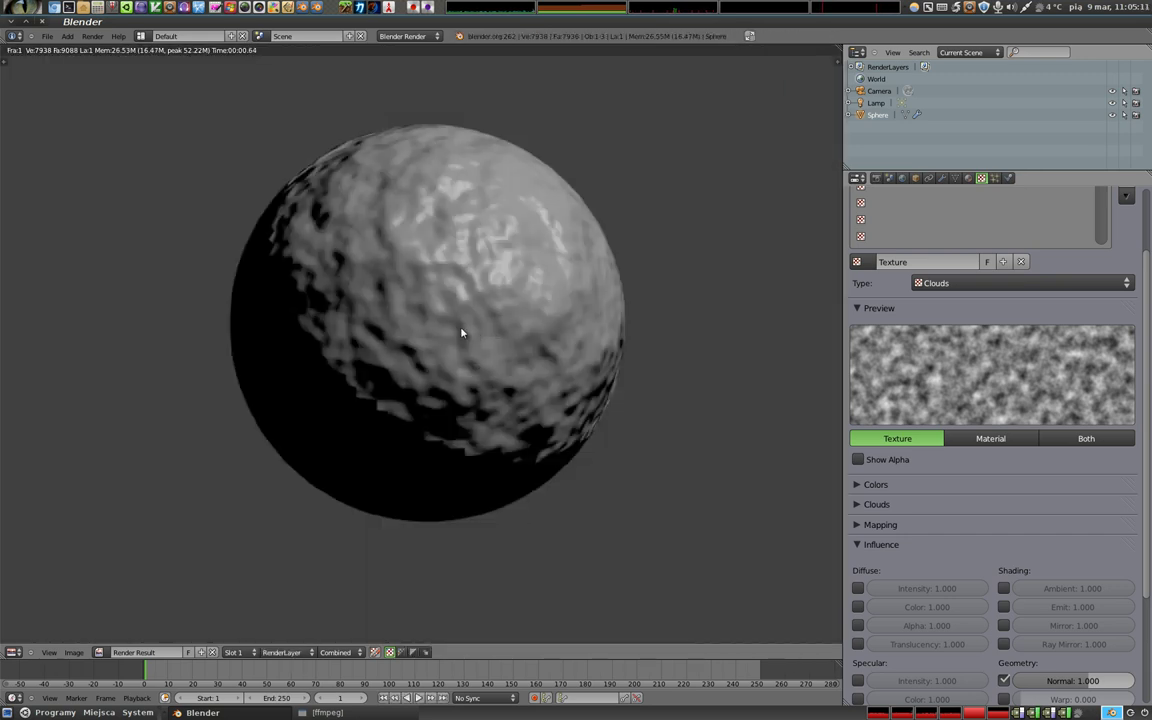
pyautogui.press('F12')
pyautogui.click(875, 484)
pyautogui.click(1075, 566)
pyautogui.write('5')
pyautogui.press('Return')
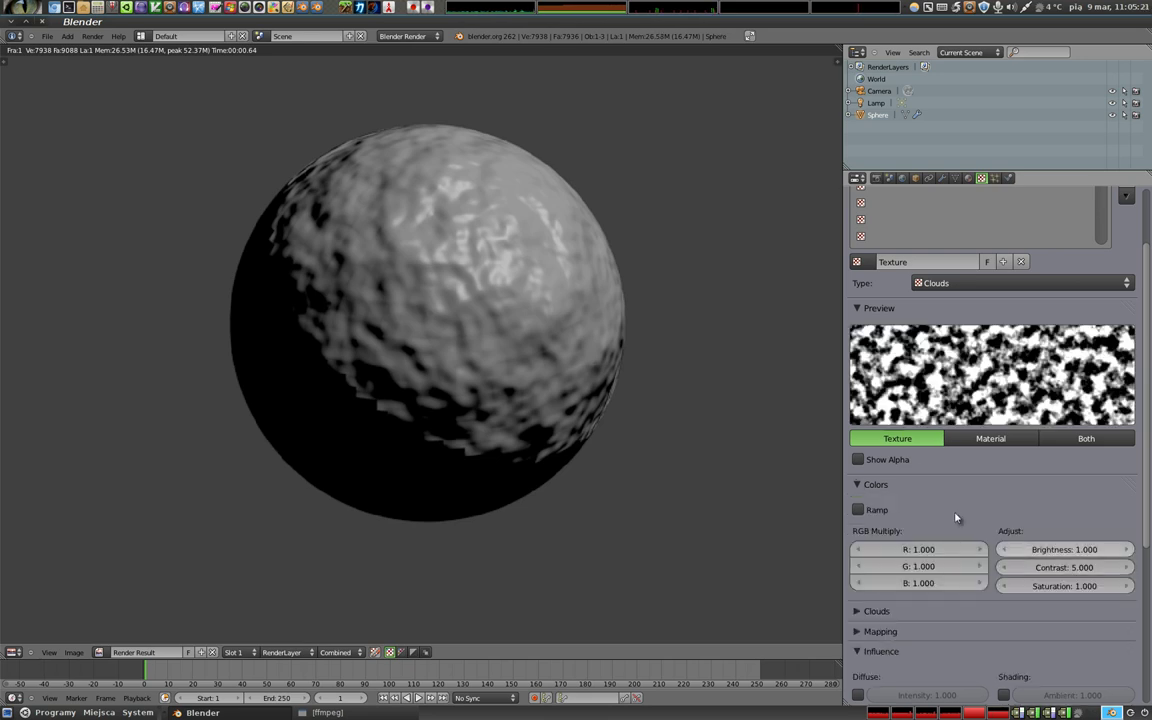
pyautogui.press('F12')
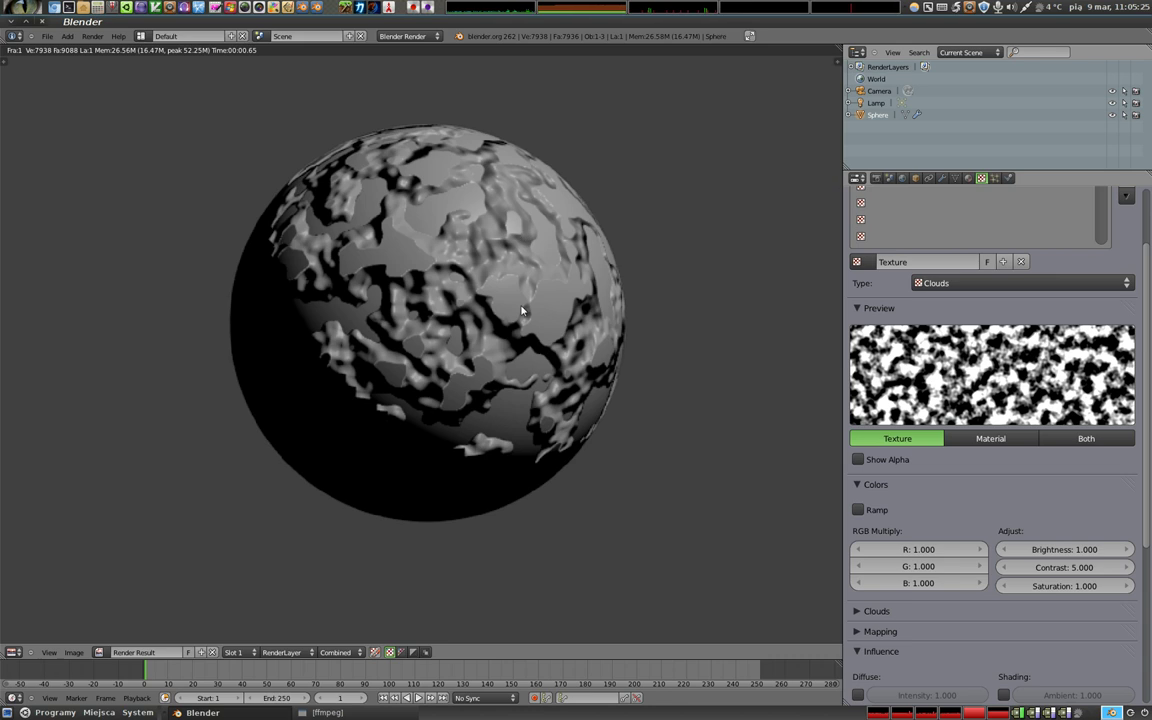
# Raise the Geometry Normal influence to 5.0 and render, then lower it to 0.106 and re-render
pyautogui.scroll(-2, 993, 534)
pyautogui.scroll(-8, 993, 534)
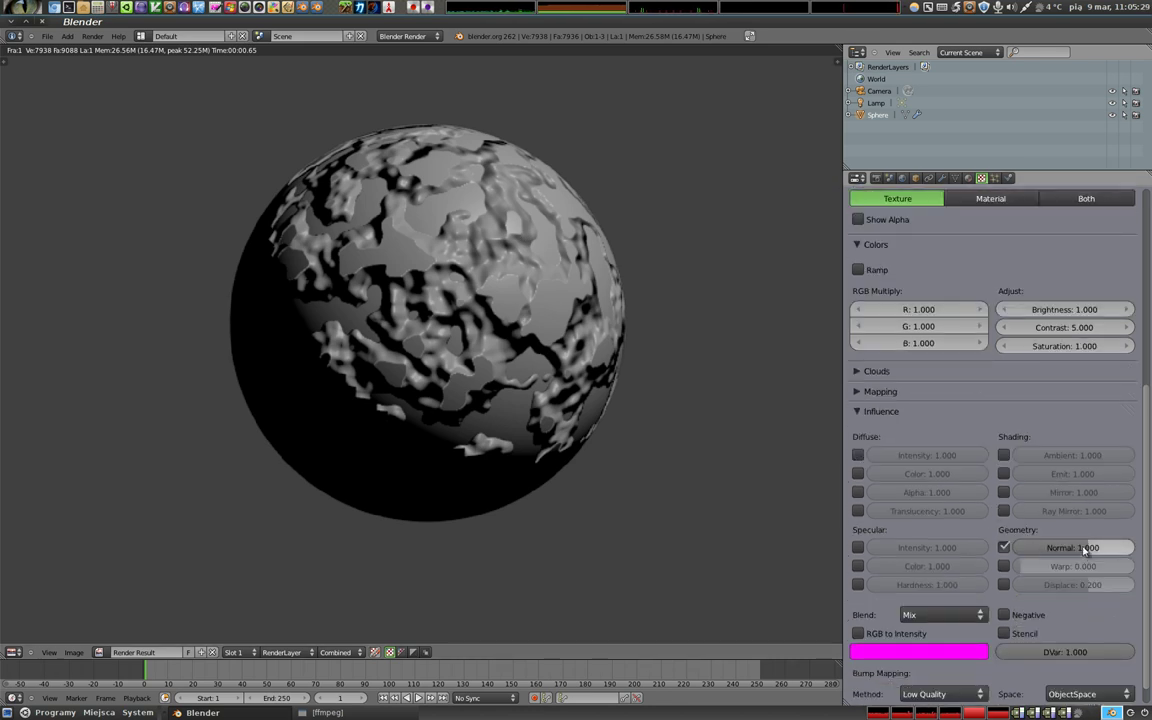
pyautogui.moveTo(1092, 555); pyautogui.dragTo(1117, 553)
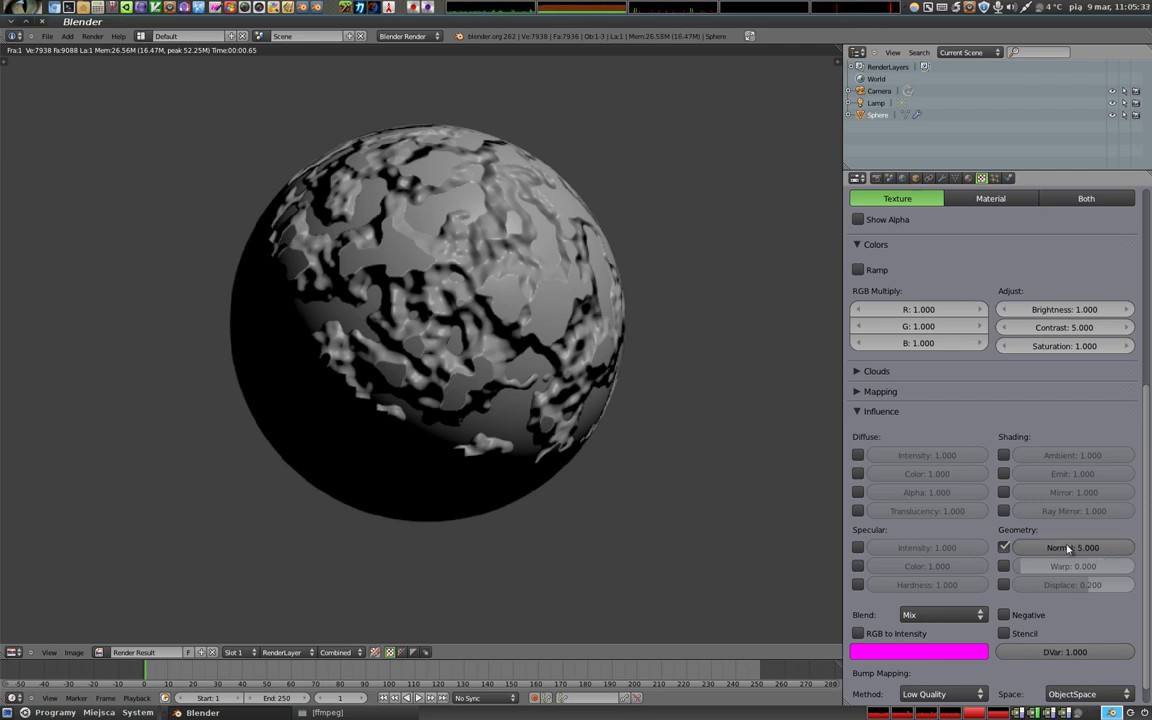
pyautogui.press('F12')
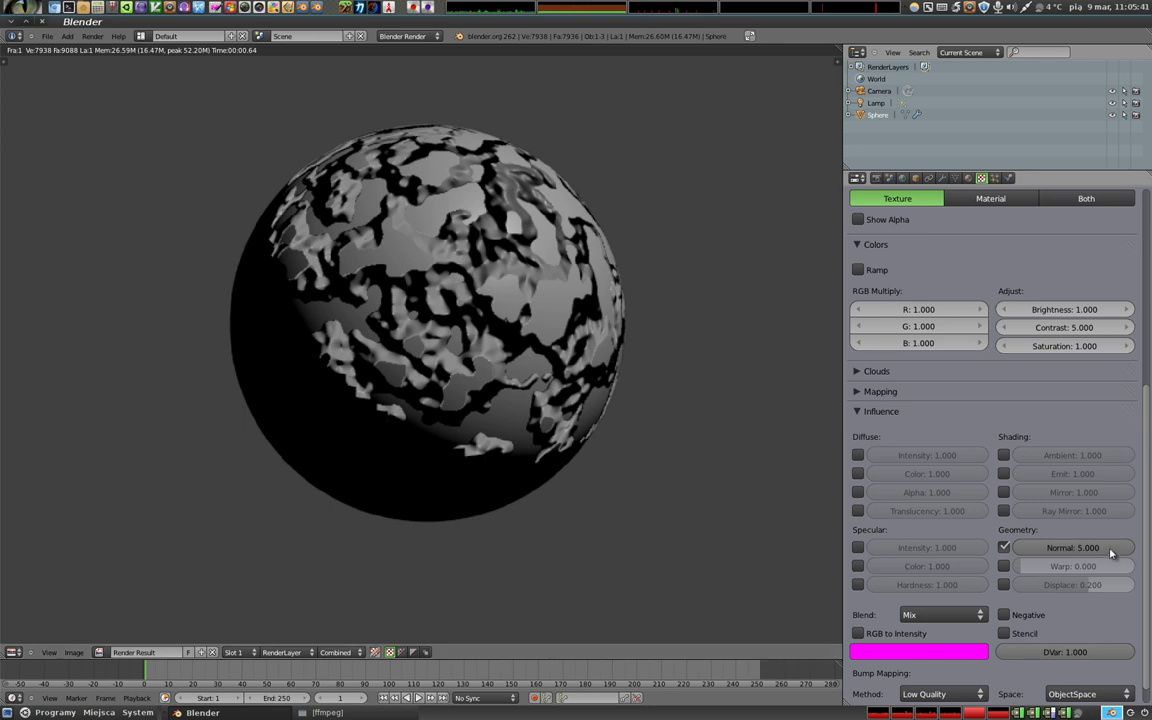
pyautogui.moveTo(1088, 548); pyautogui.dragTo(1030, 553)
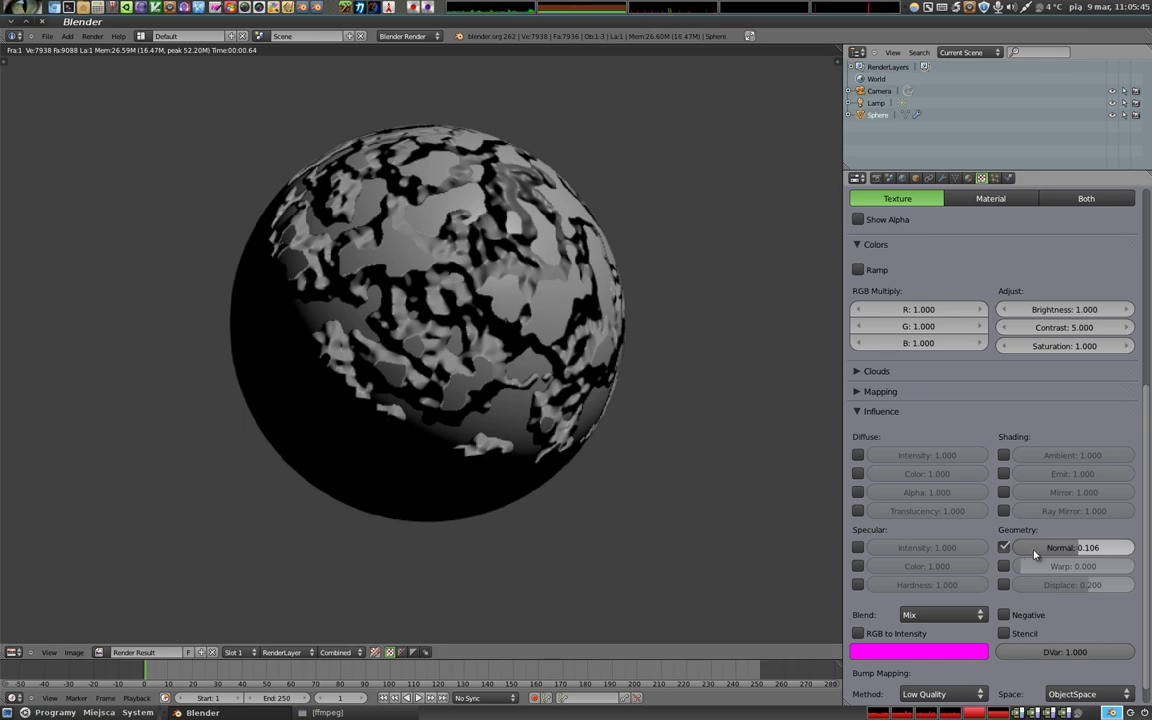
pyautogui.press('F12')
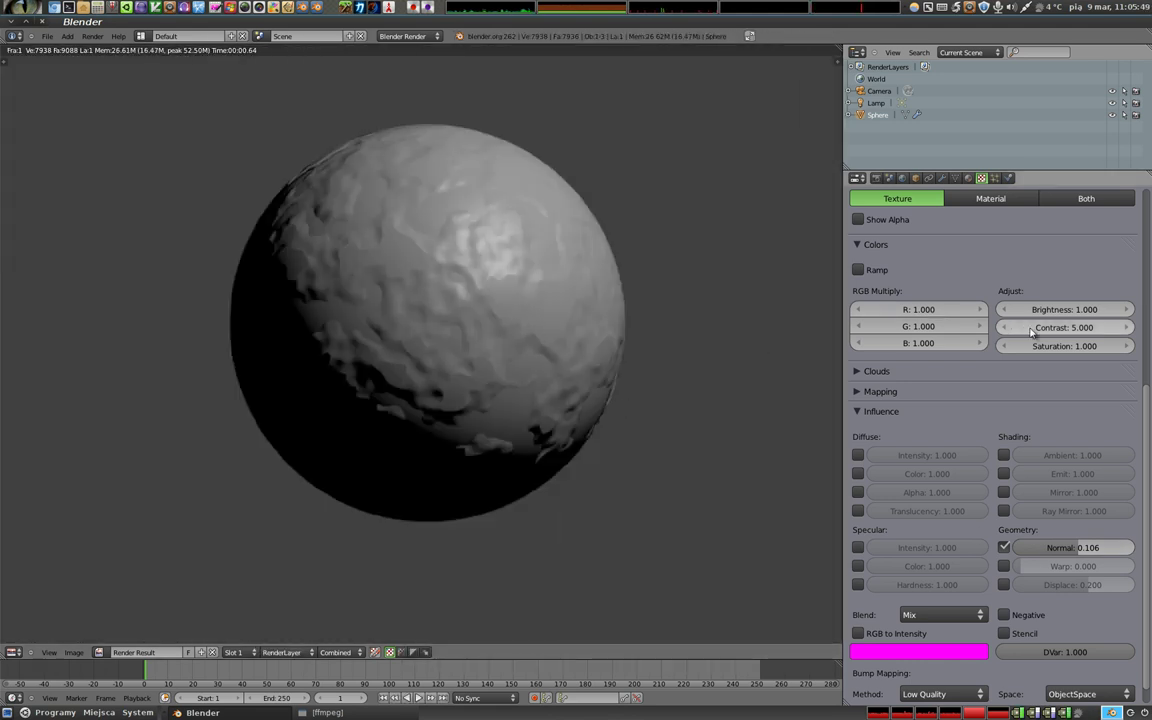
# Set the Clouds Contrast back to 1 and re-render
pyautogui.scroll(2, 1000, 300)
pyautogui.click(1064, 399)
pyautogui.write('1')
pyautogui.press('Return')
pyautogui.press('F12')
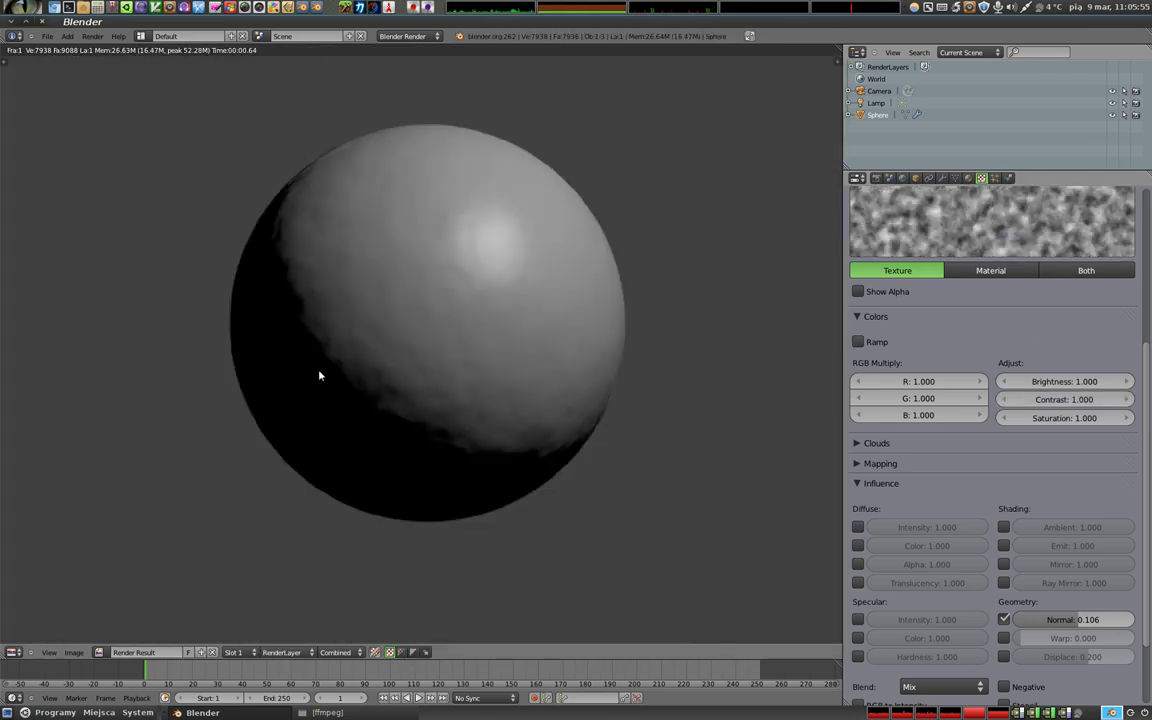
# Reduce the Clouds Size to 0.05, re-render, then scroll down to the Bump Method options
pyautogui.click(870, 443)
pyautogui.click(859, 554)
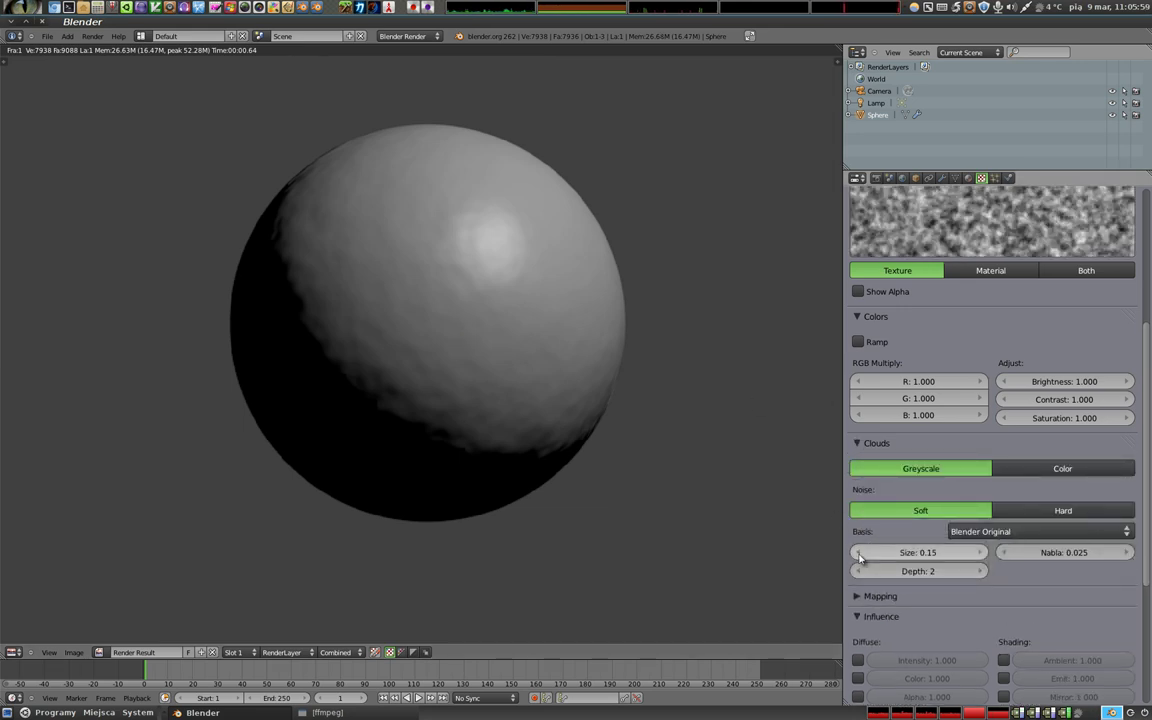
pyautogui.click(859, 554)
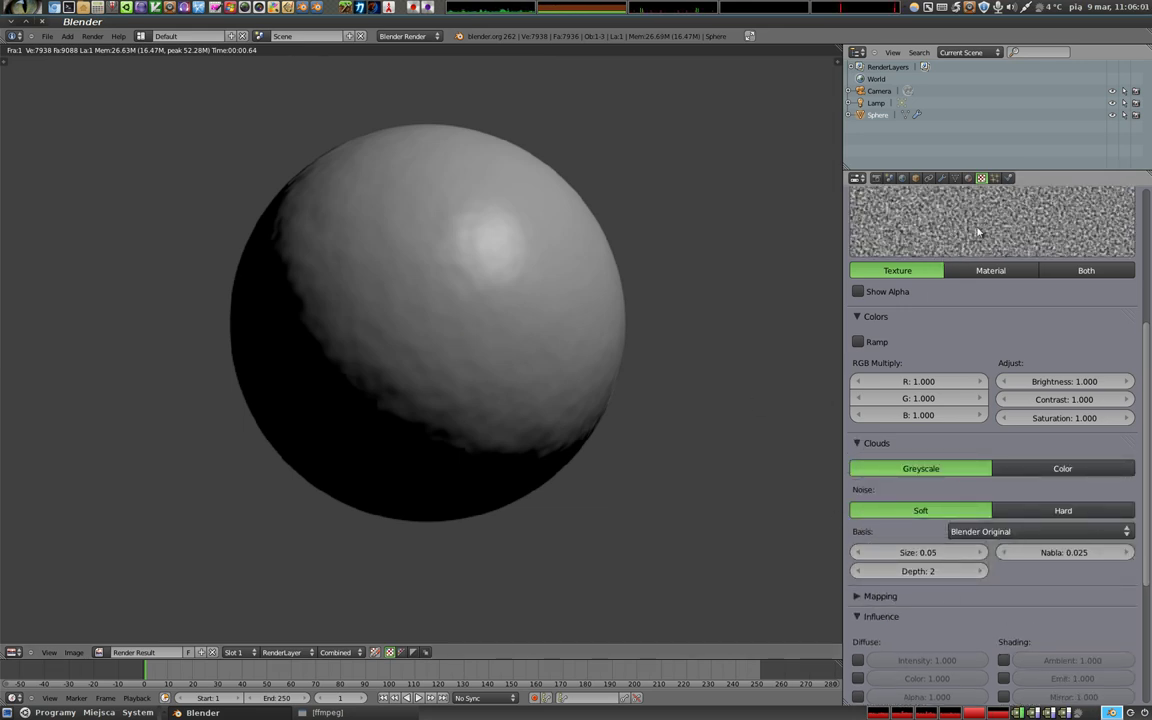
pyautogui.press('F12')
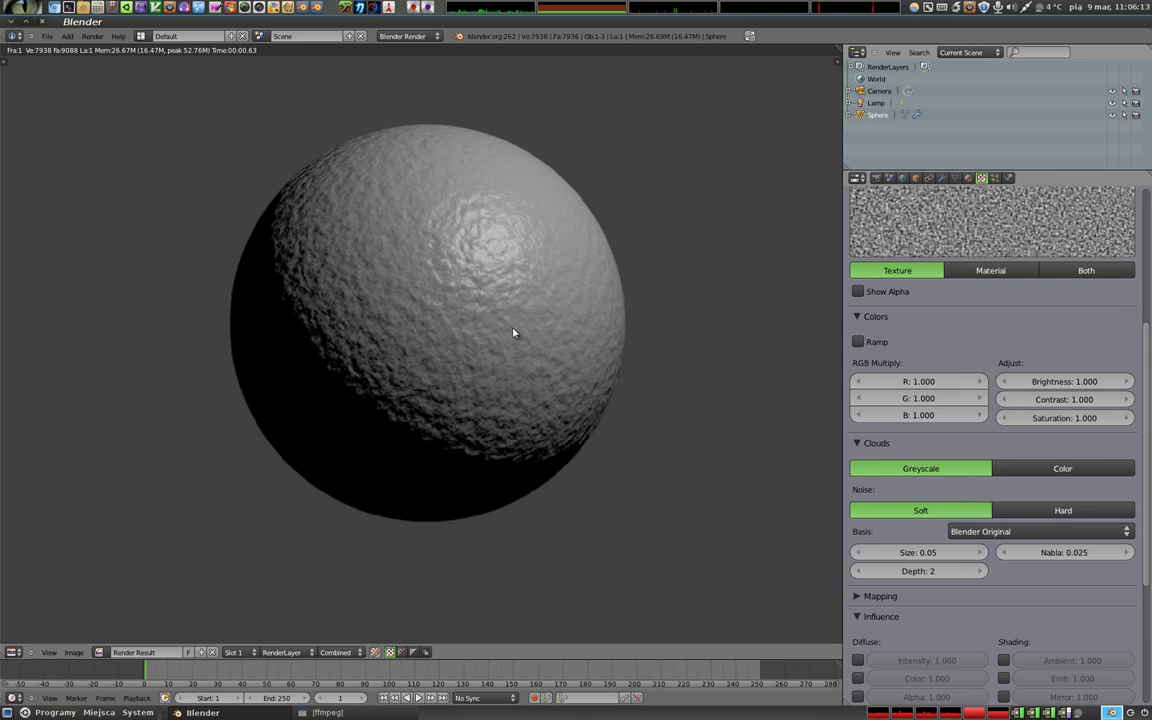
pyautogui.click(858, 318)
pyautogui.scroll(-3, 975, 511)
pyautogui.scroll(-2, 986, 518)
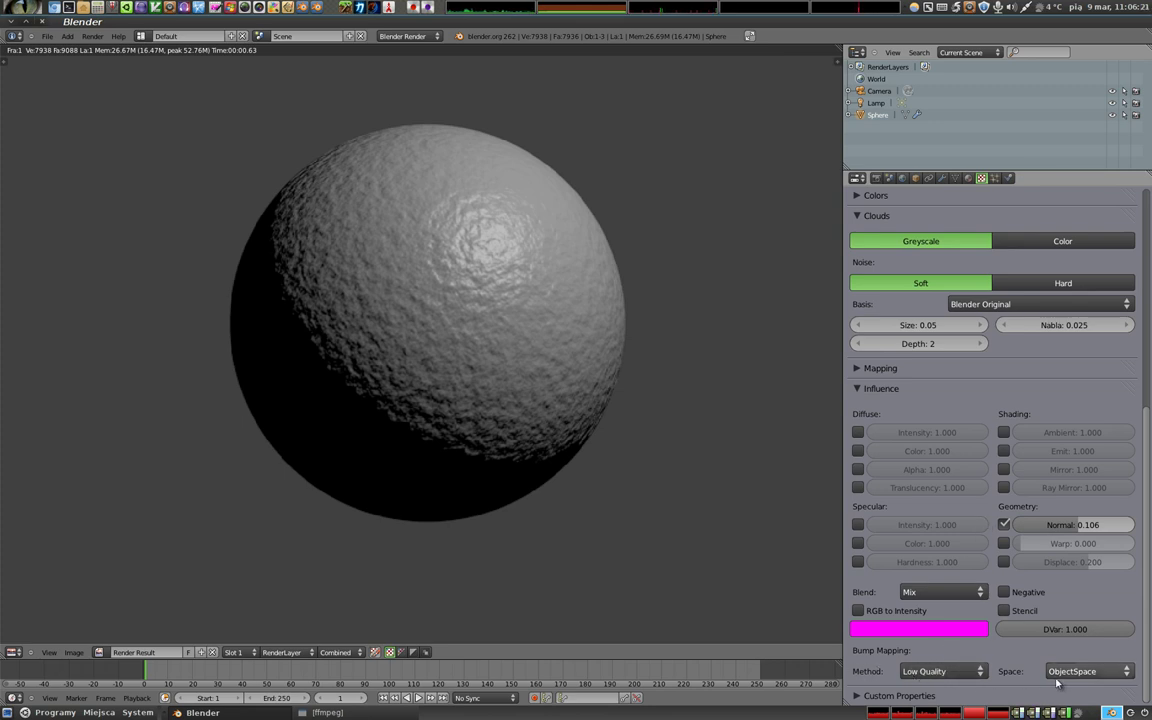
pyautogui.click(980, 672)
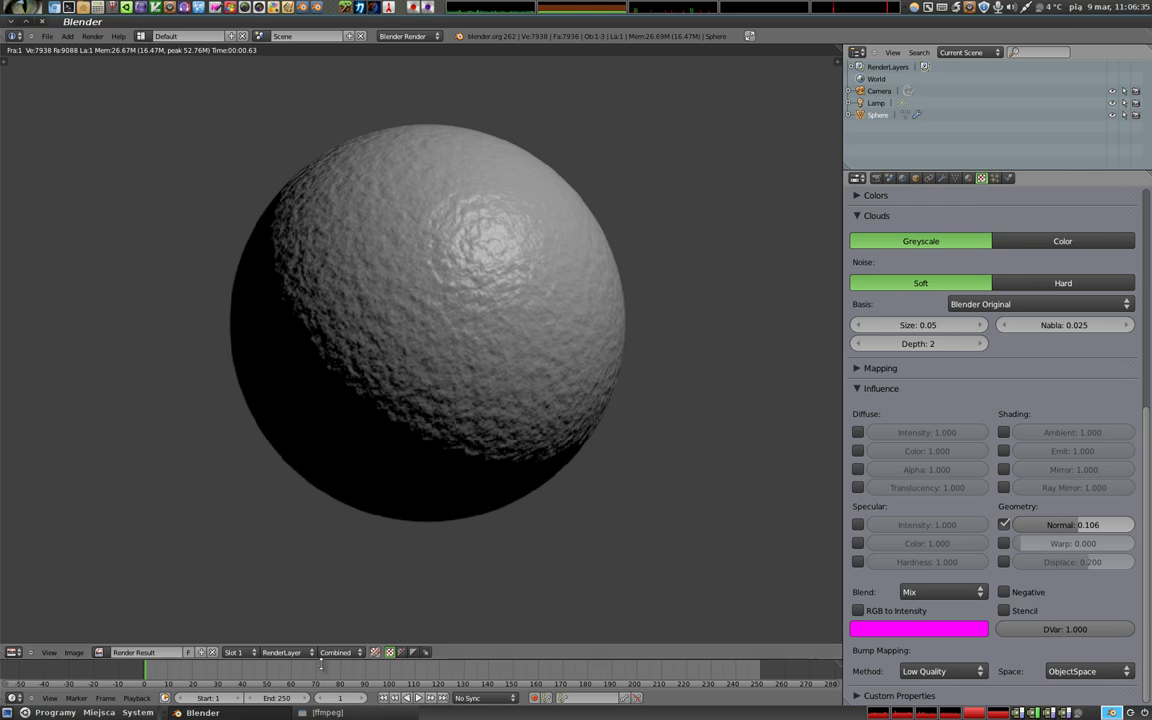
# Render into Slot 2 with the bump method set to Best Quality
pyautogui.click(234, 652)
pyautogui.click(234, 628)
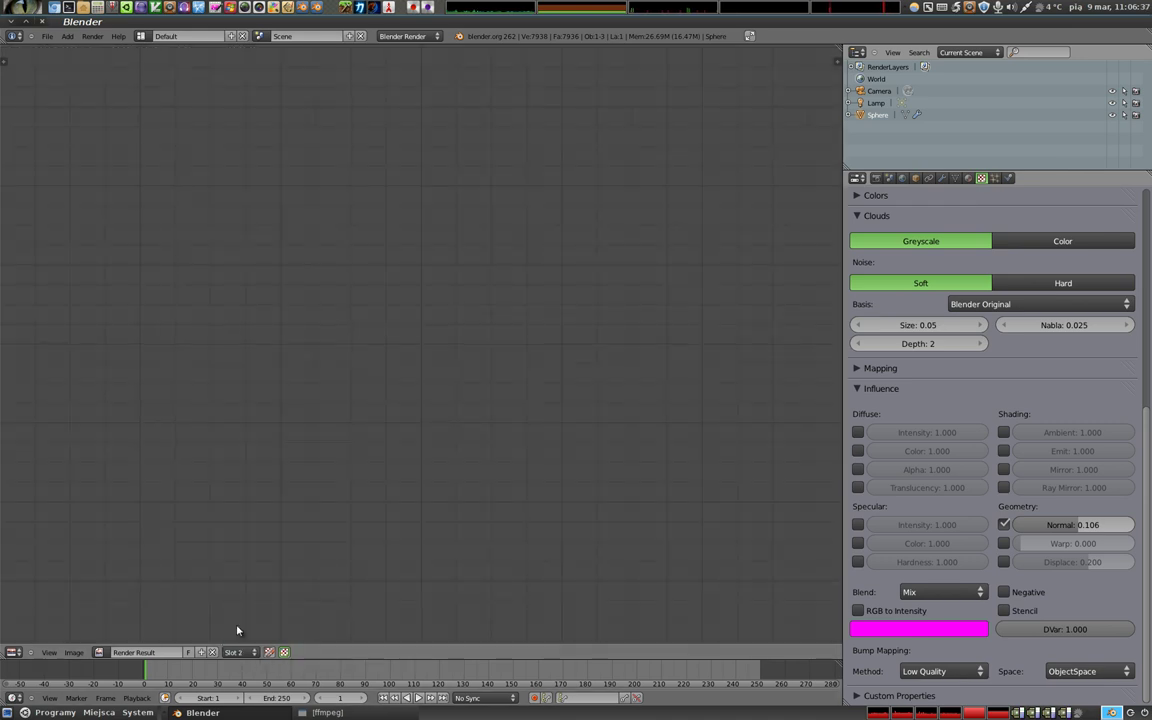
pyautogui.click(940, 671)
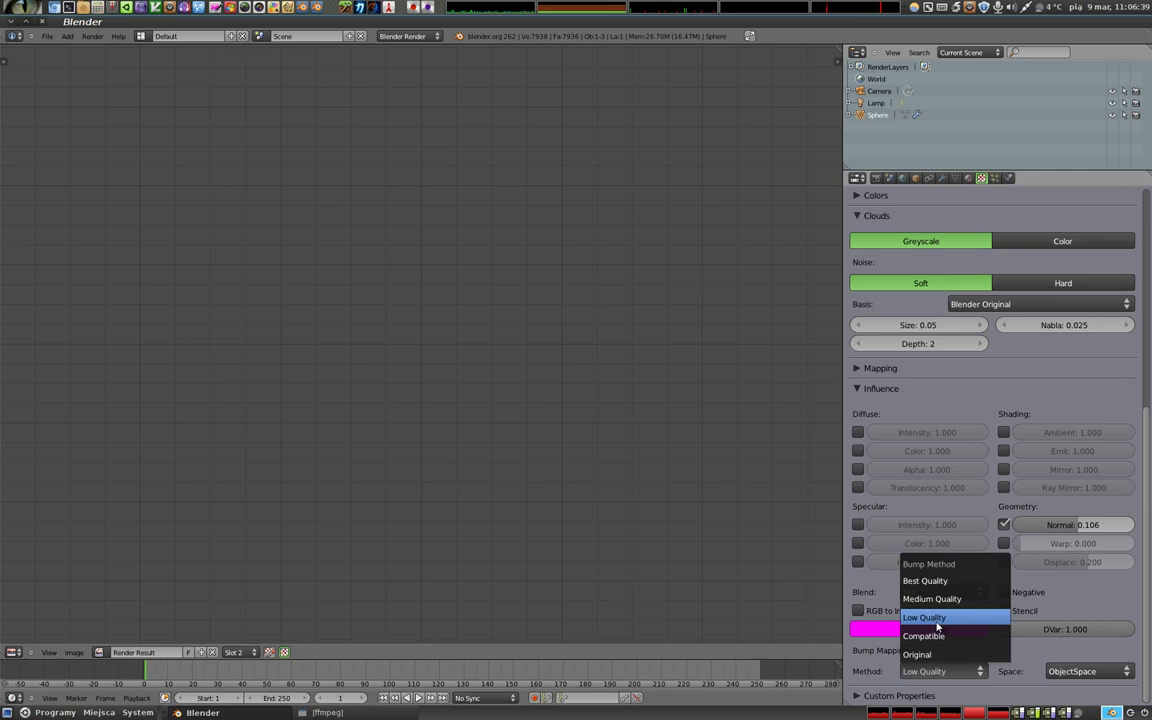
pyautogui.click(939, 581)
pyautogui.press('F12')
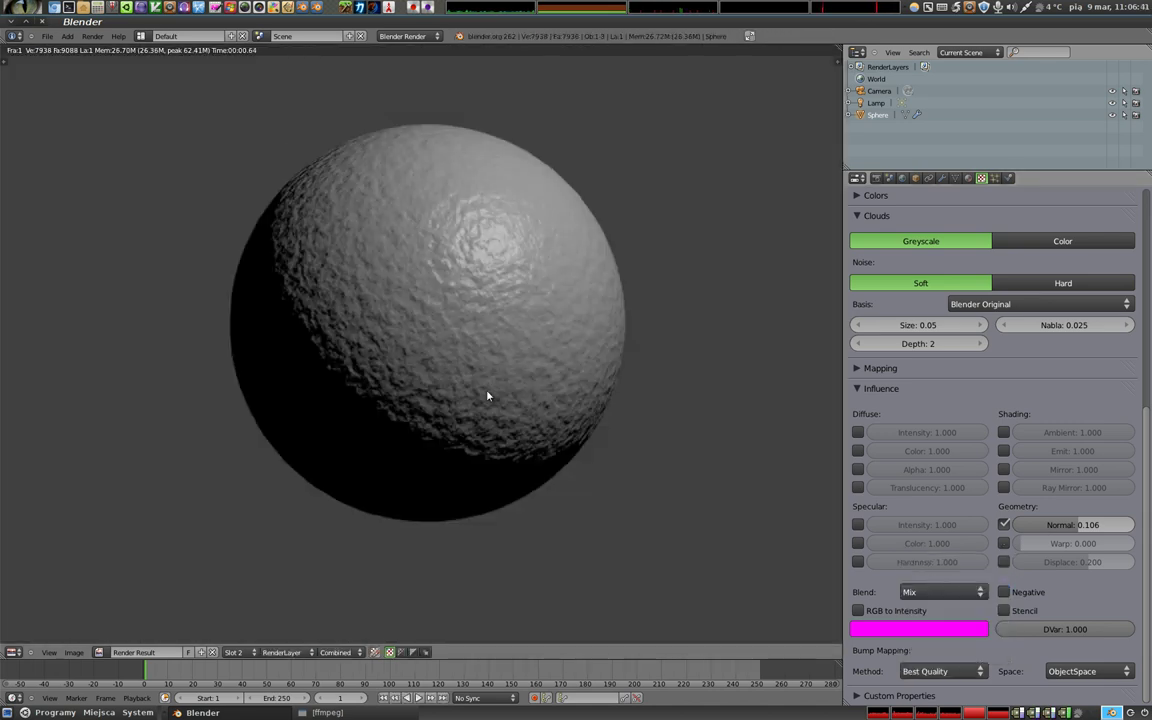
# Toggle between the render slots to compare the earlier render with the Best Quality one
pyautogui.click(232, 652)
pyautogui.click(236, 637)
pyautogui.click(239, 655)
pyautogui.scroll(5, 406, 353)
pyautogui.click(233, 652)
pyautogui.click(222, 578)
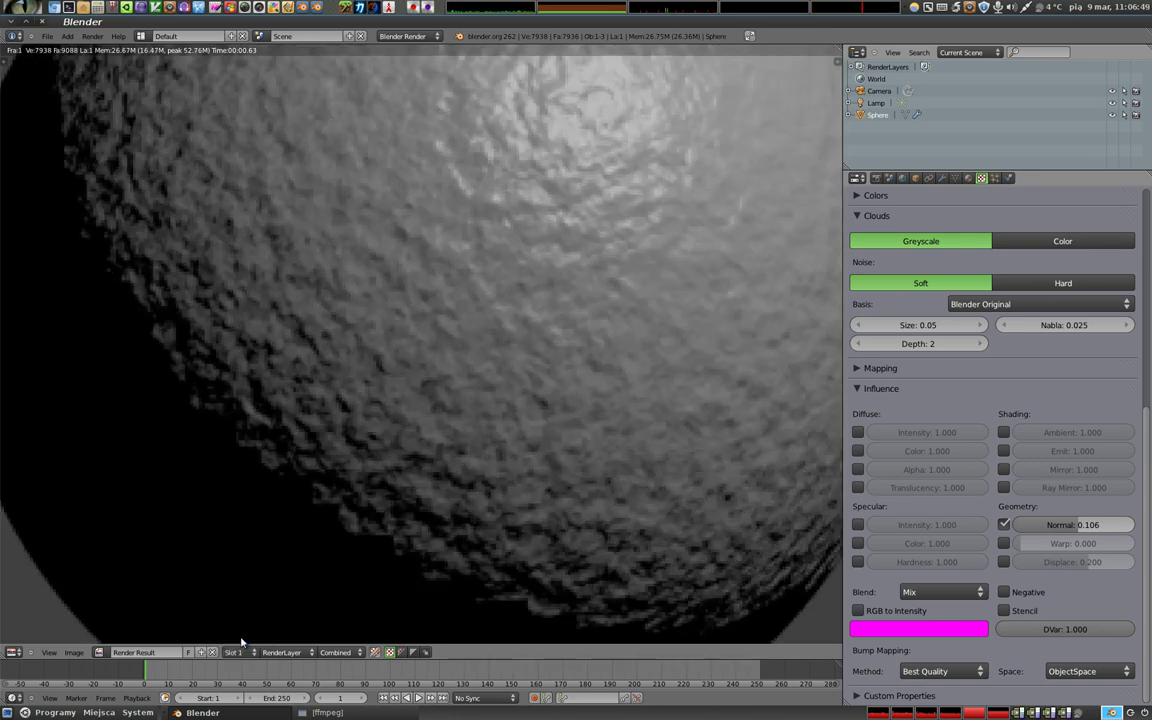
pyautogui.click(236, 652)
pyautogui.click(222, 576)
# Raise the Clouds noise Depth from 2 to 5
pyautogui.scroll(-5, 410, 342)
pyautogui.scroll(-1, 396, 170)
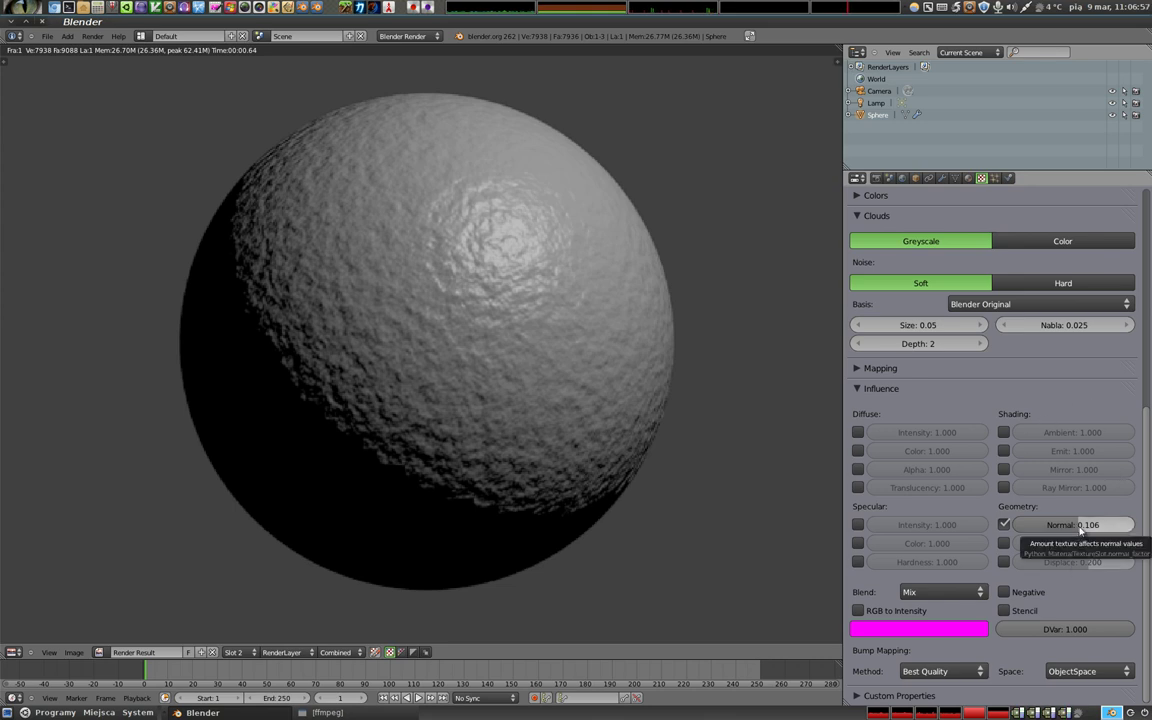
pyautogui.click(979, 343)
pyautogui.click(979, 343)
pyautogui.click(979, 343)
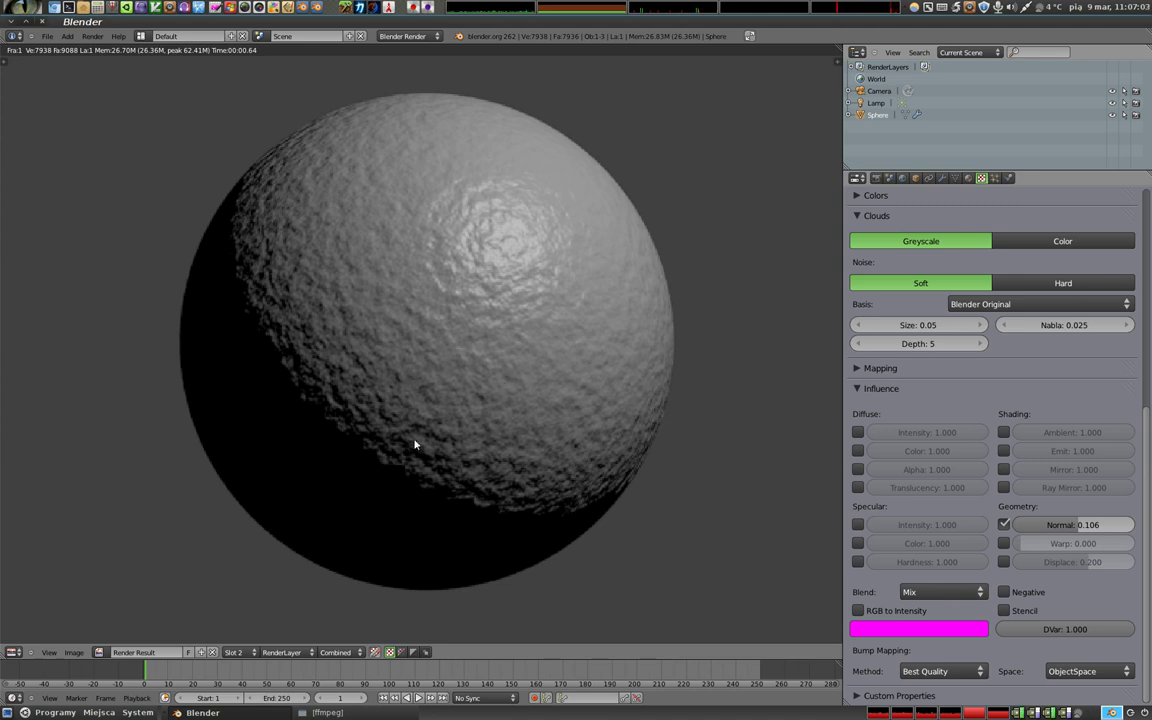
# Switch the Clouds influence from Geometry Normal to Warp and return up to the texture slots
pyautogui.doubleClick(1005, 524)
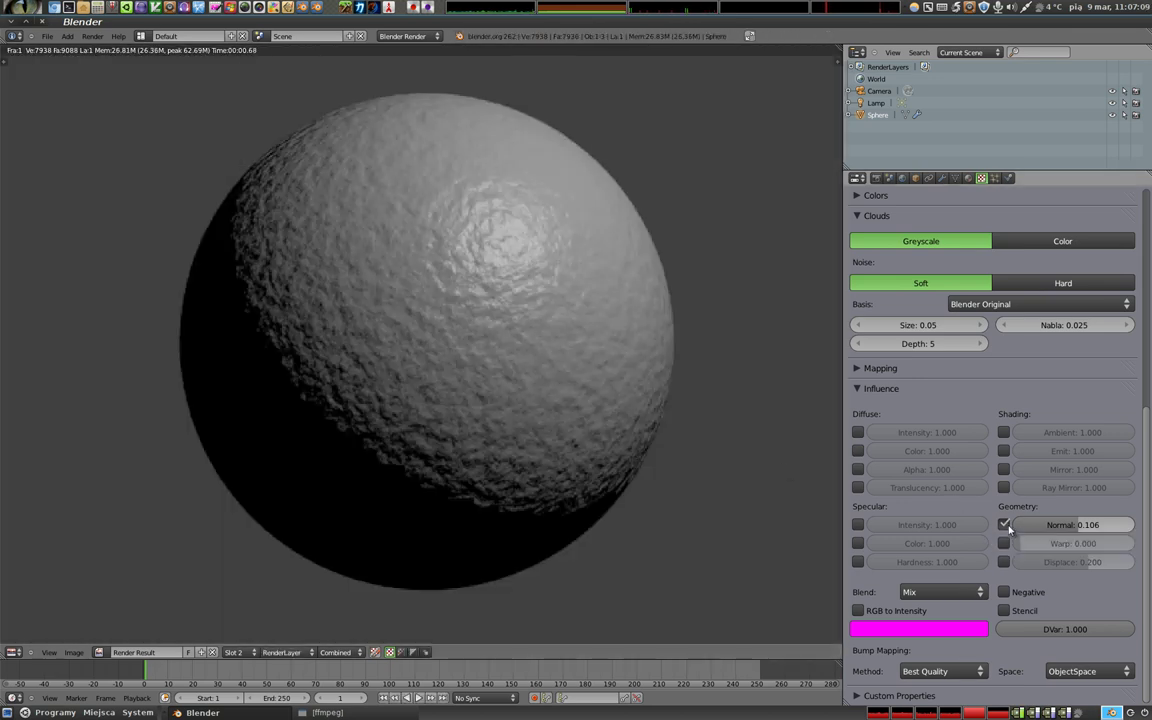
pyautogui.click(1004, 524)
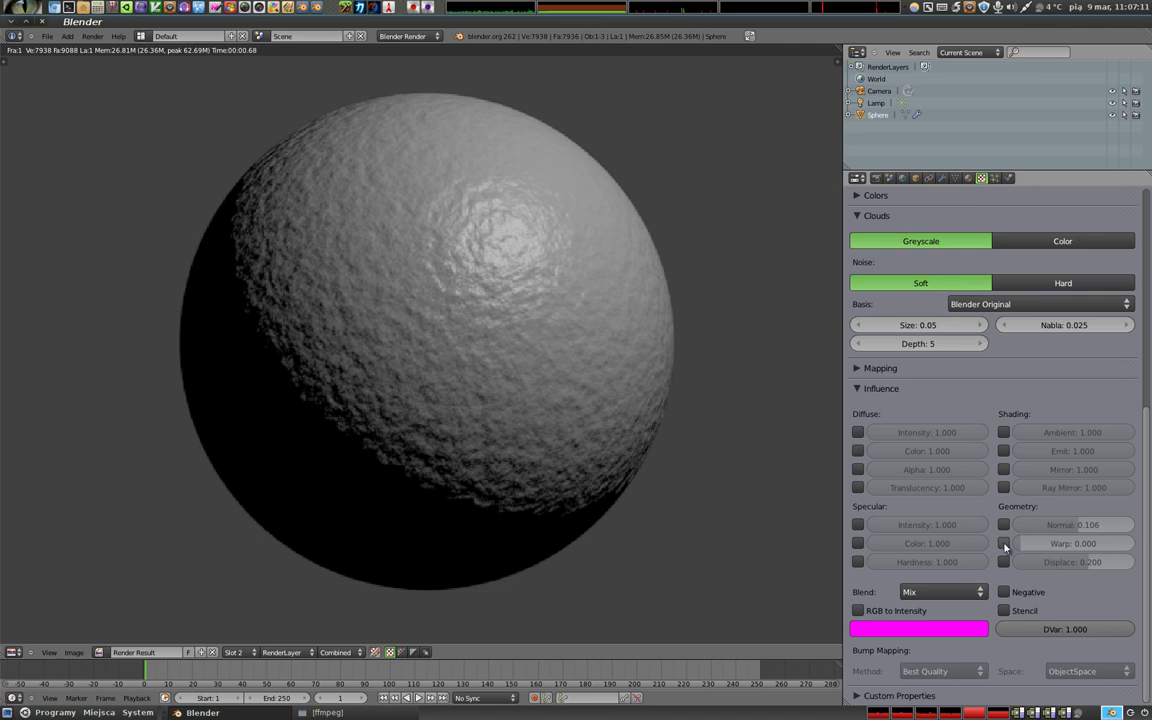
pyautogui.click(1004, 543)
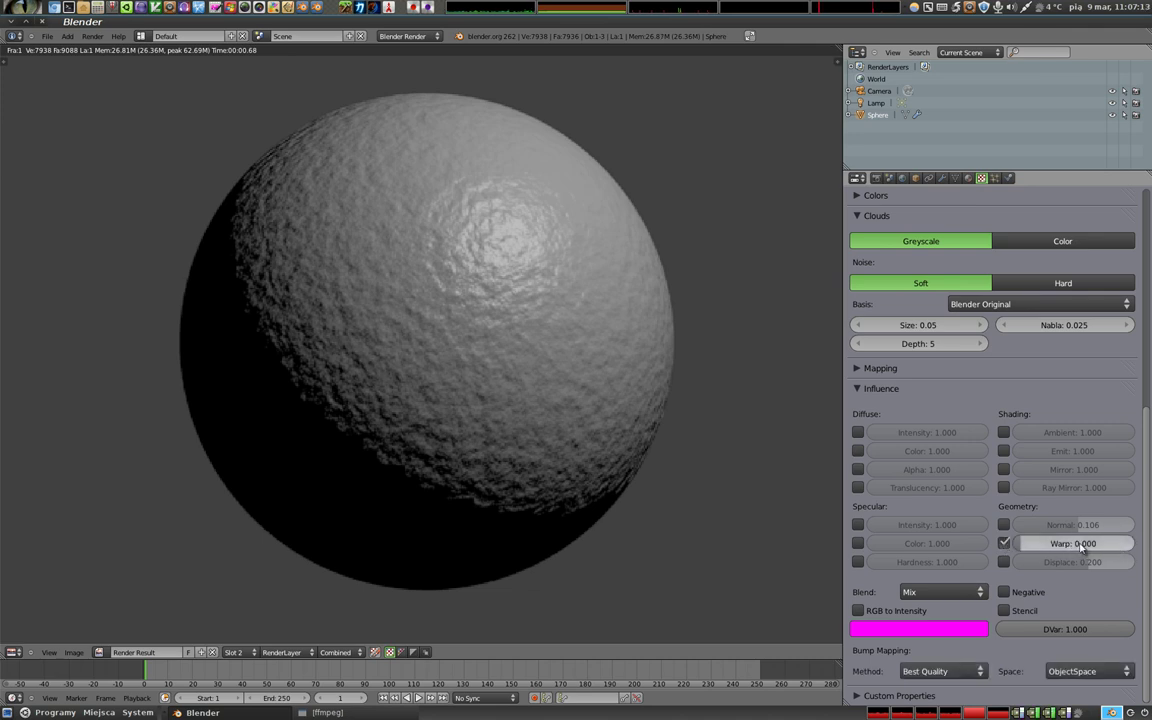
pyautogui.click(858, 215)
pyautogui.scroll(2, 900, 320)
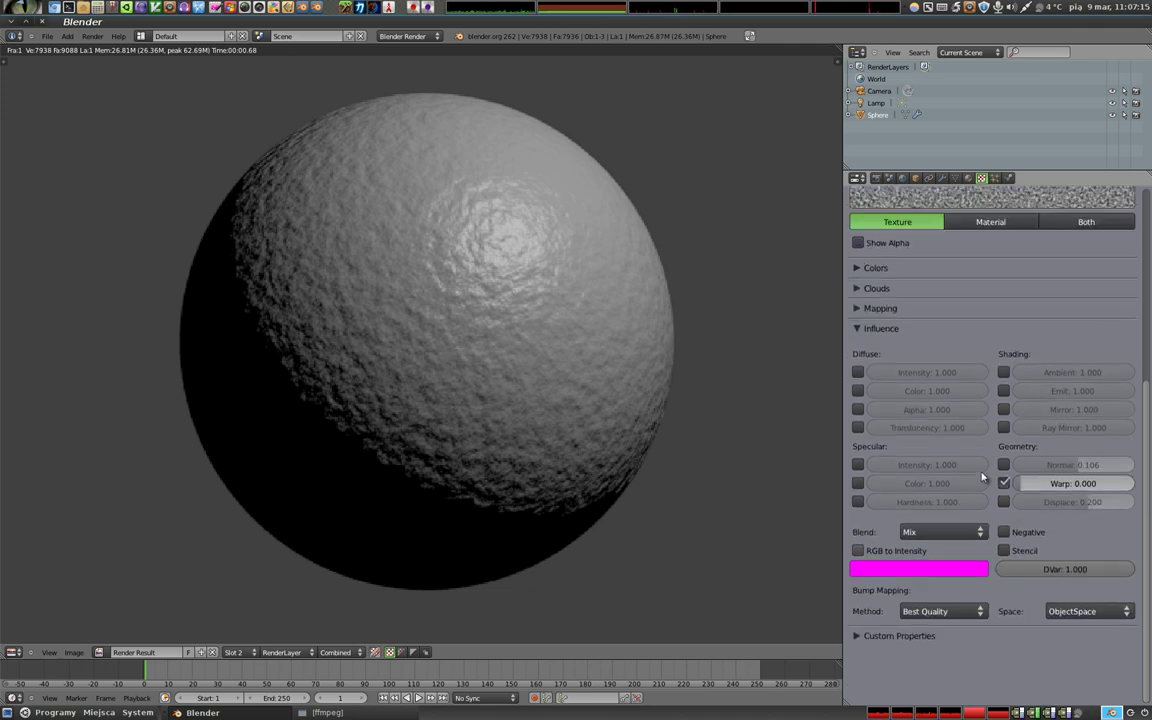
pyautogui.scroll(2, 962, 479)
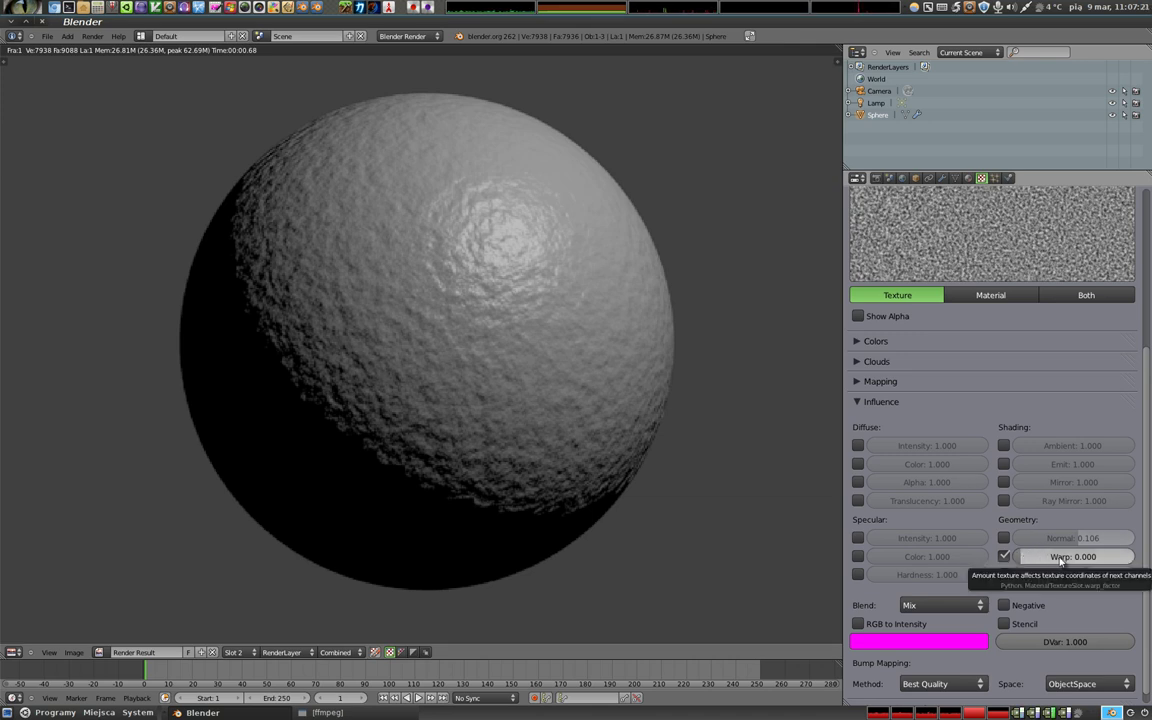
pyautogui.scroll(3, 905, 437)
pyautogui.scroll(3, 900, 400)
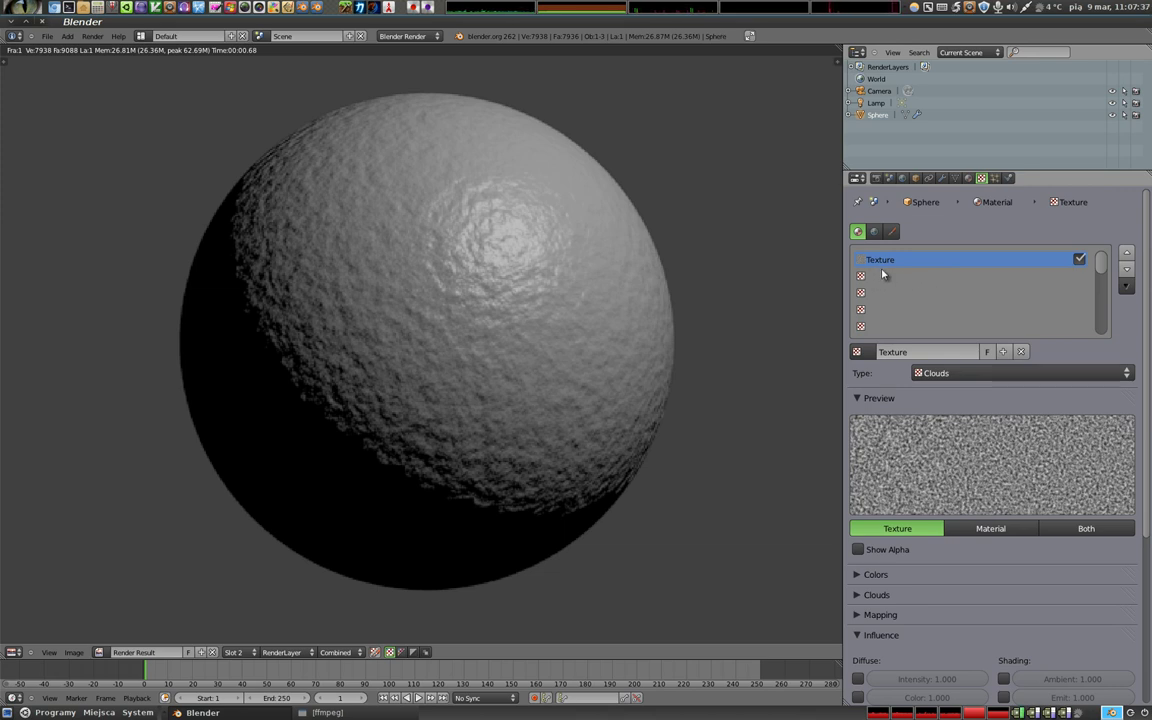
# Replace the Clouds texture with a new Stucci texture
pyautogui.click(1020, 351)
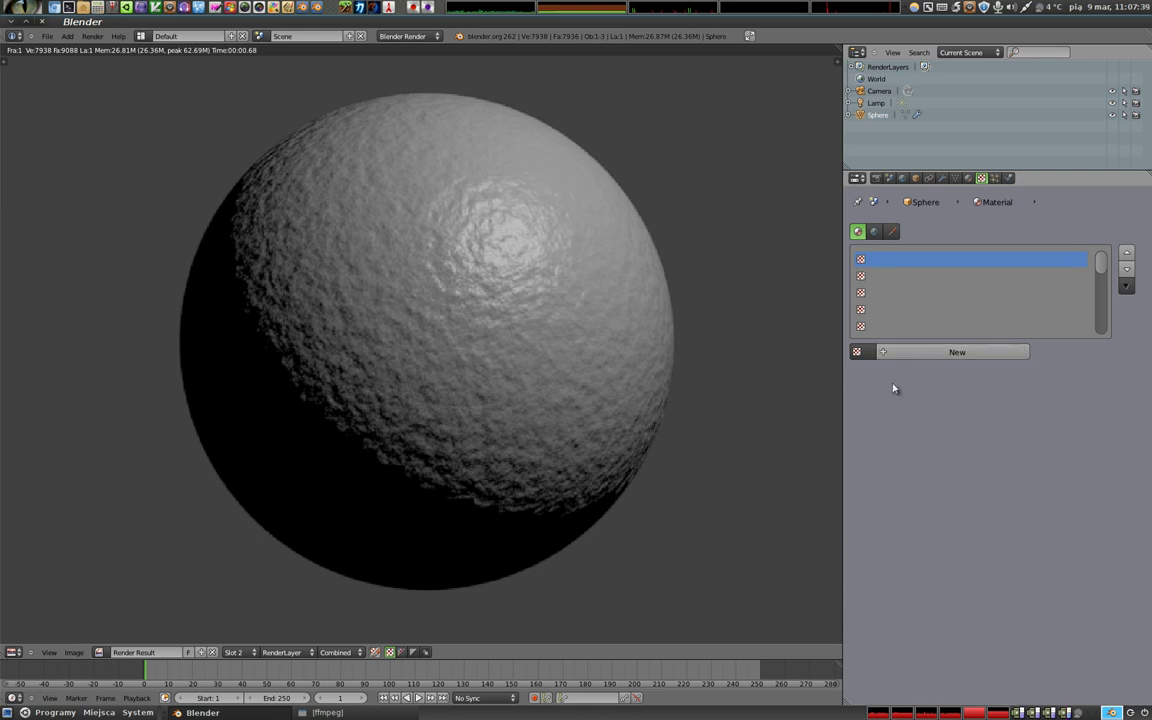
pyautogui.click(948, 351)
pyautogui.click(990, 374)
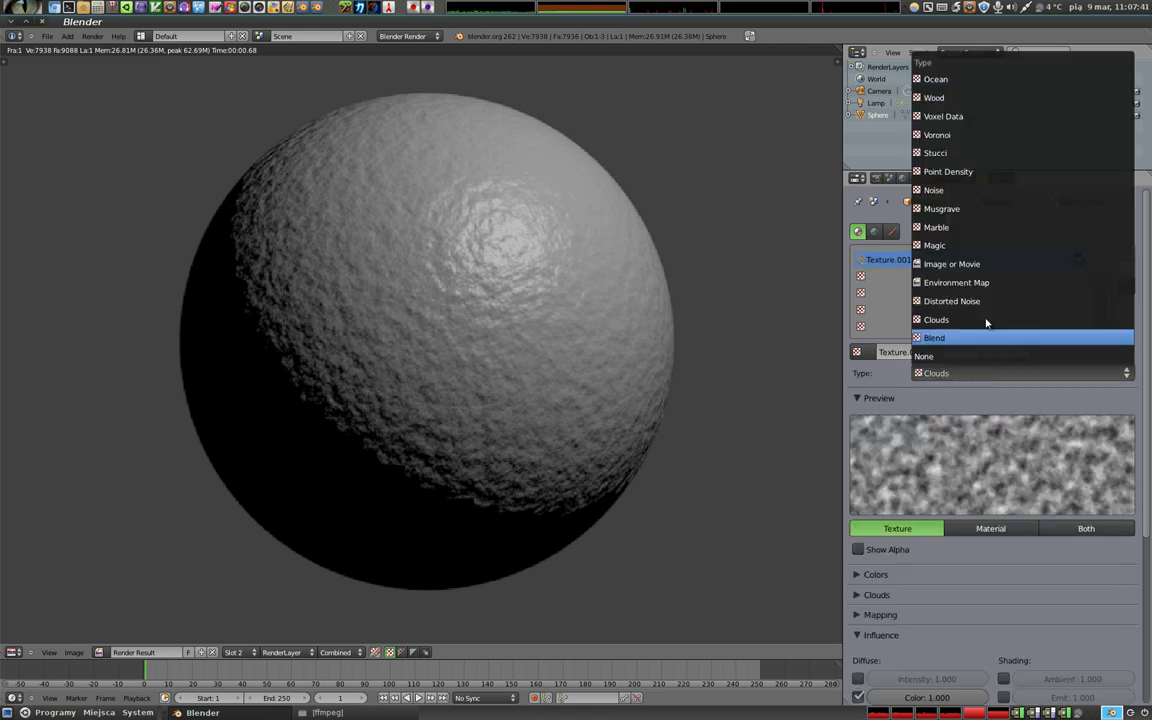
pyautogui.click(940, 153)
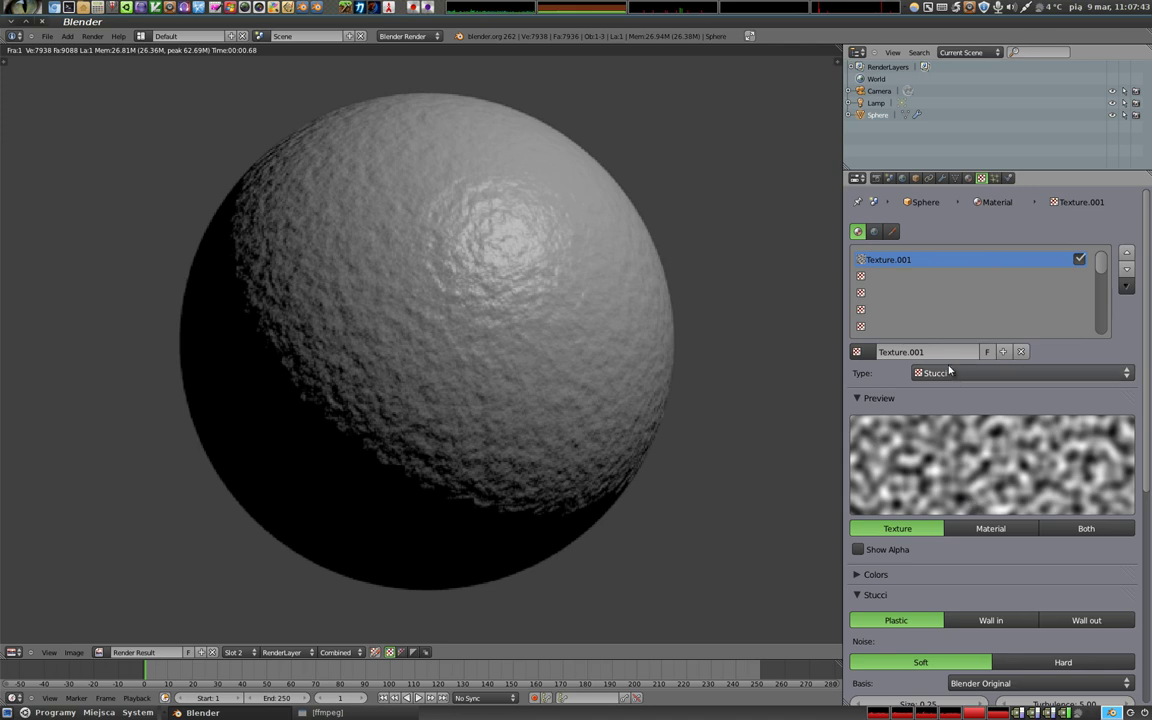
# Set the Stucci pattern to Wall in with hard noise and render the sphere
pyautogui.scroll(-2, 850, 508)
pyautogui.click(1084, 572)
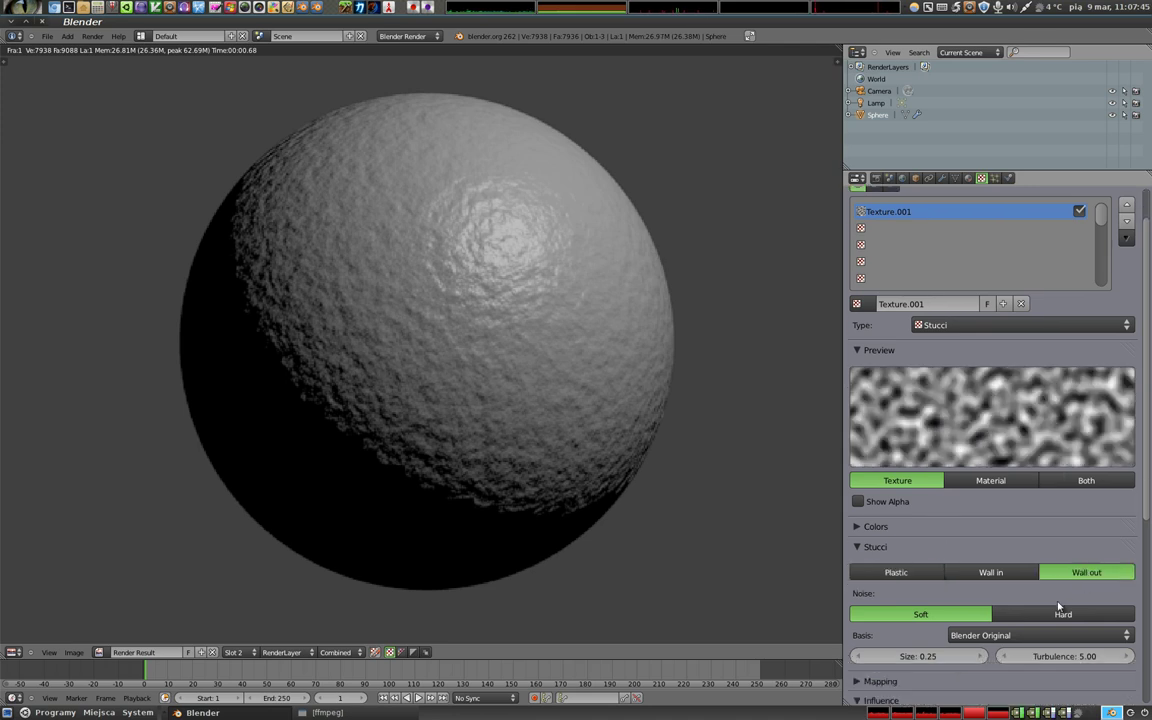
pyautogui.click(1030, 616)
pyautogui.click(990, 572)
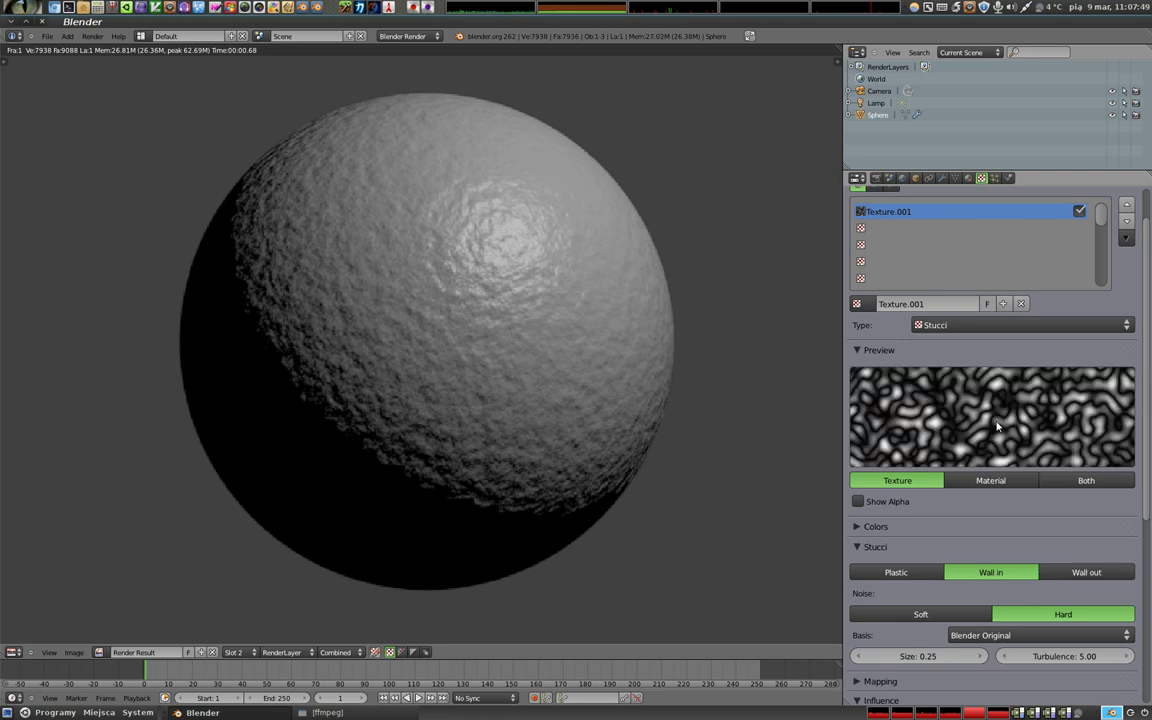
pyautogui.press('F12')
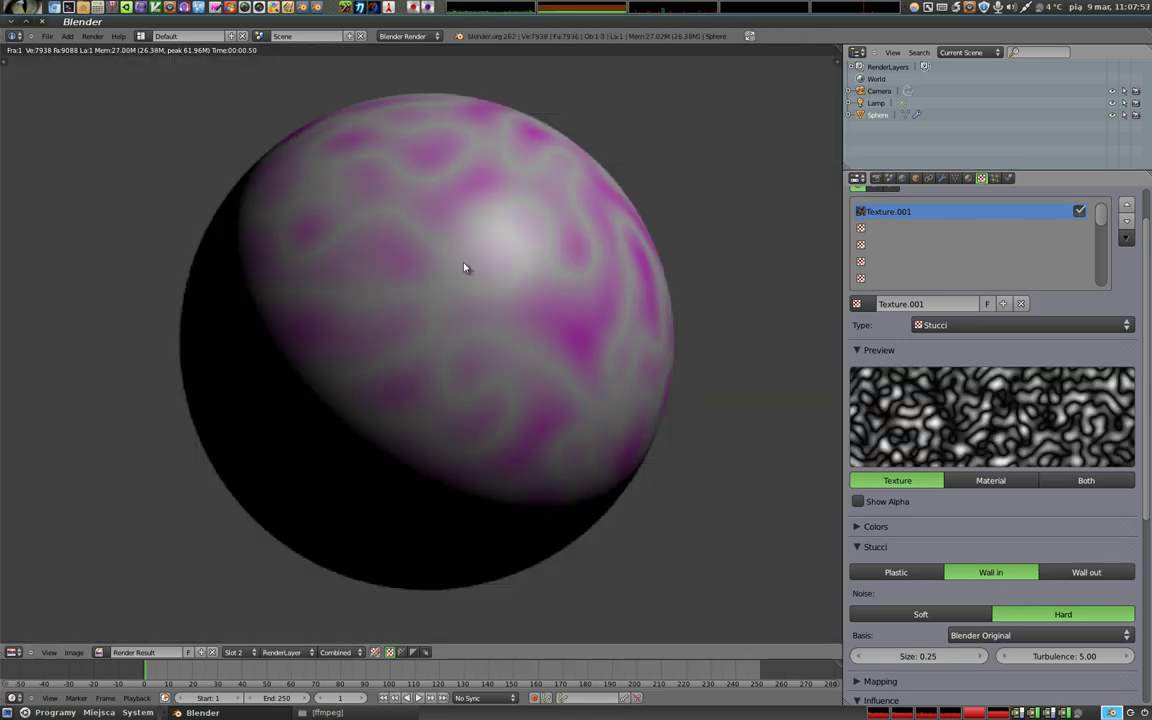
# Reduce the Stucci size to 0.05 and re-render the finely speckled sphere
pyautogui.scroll(-3, 938, 553)
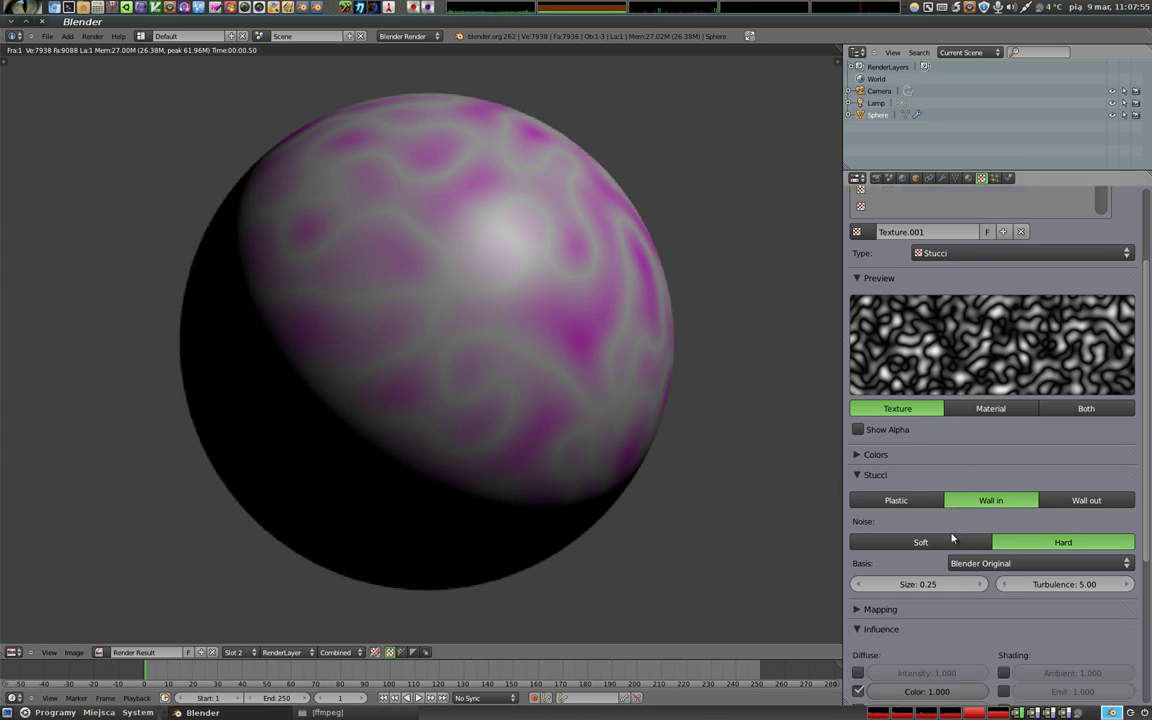
pyautogui.keyDown('ctrl'); pyautogui.scroll(-1, 913, 585); pyautogui.keyUp('ctrl')
pyautogui.press('F12')
pyautogui.click(856, 586)
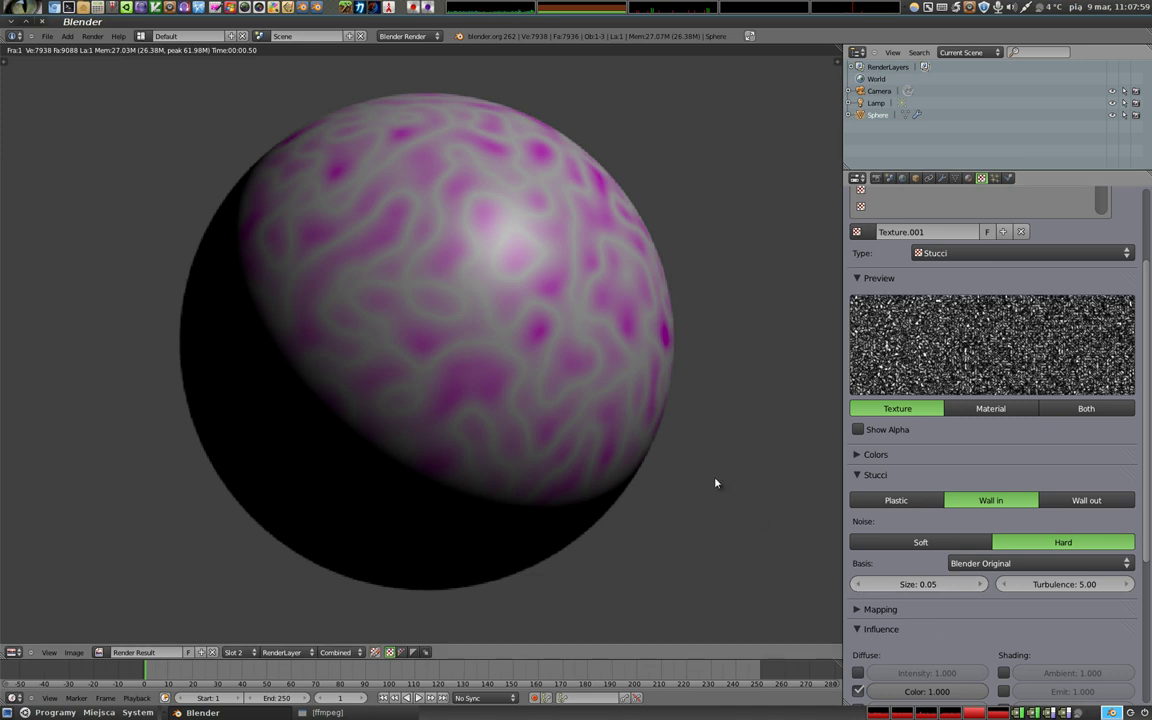
pyautogui.press('F12')
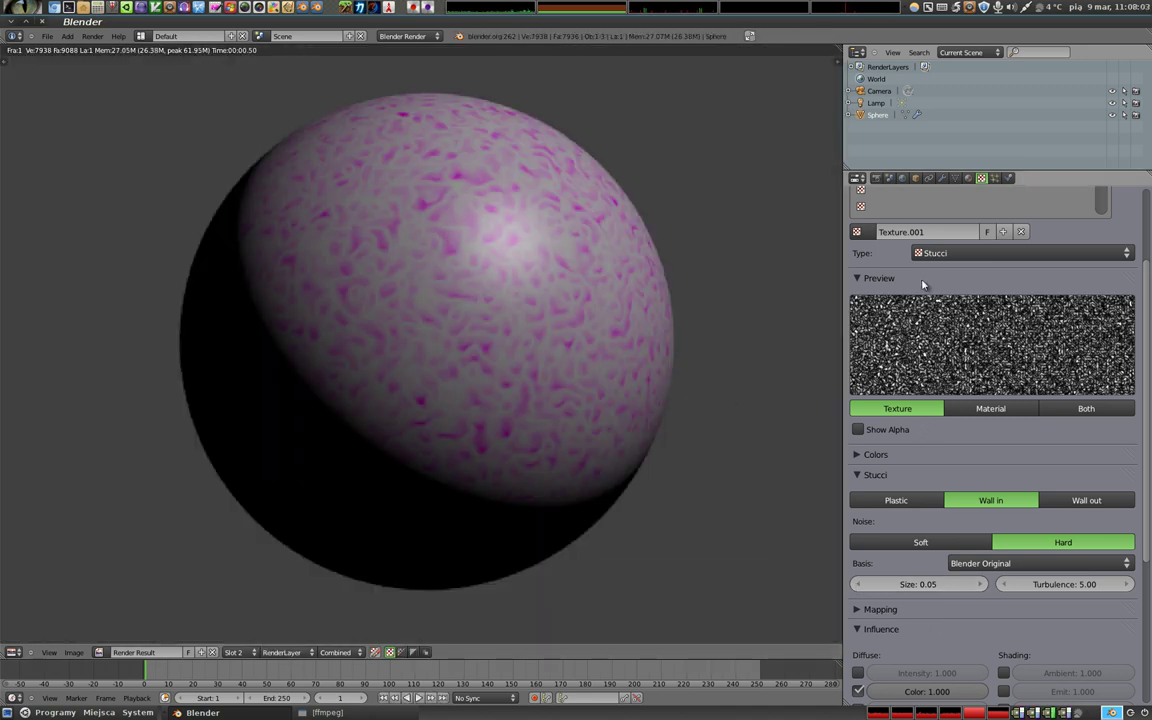
pyautogui.scroll(4, 918, 400)
pyautogui.scroll(1, 900, 350)
pyautogui.click(890, 252)
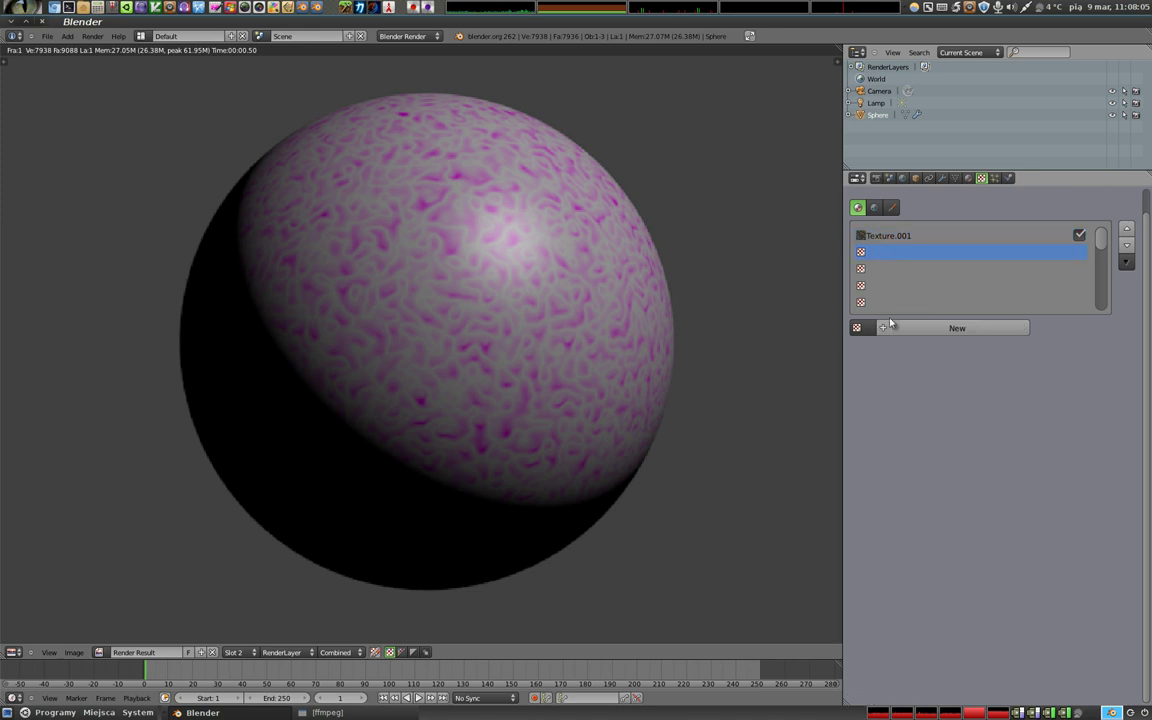
# Add a Wood texture in the second slot and render its magenta stripes
pyautogui.click(951, 328)
pyautogui.click(950, 349)
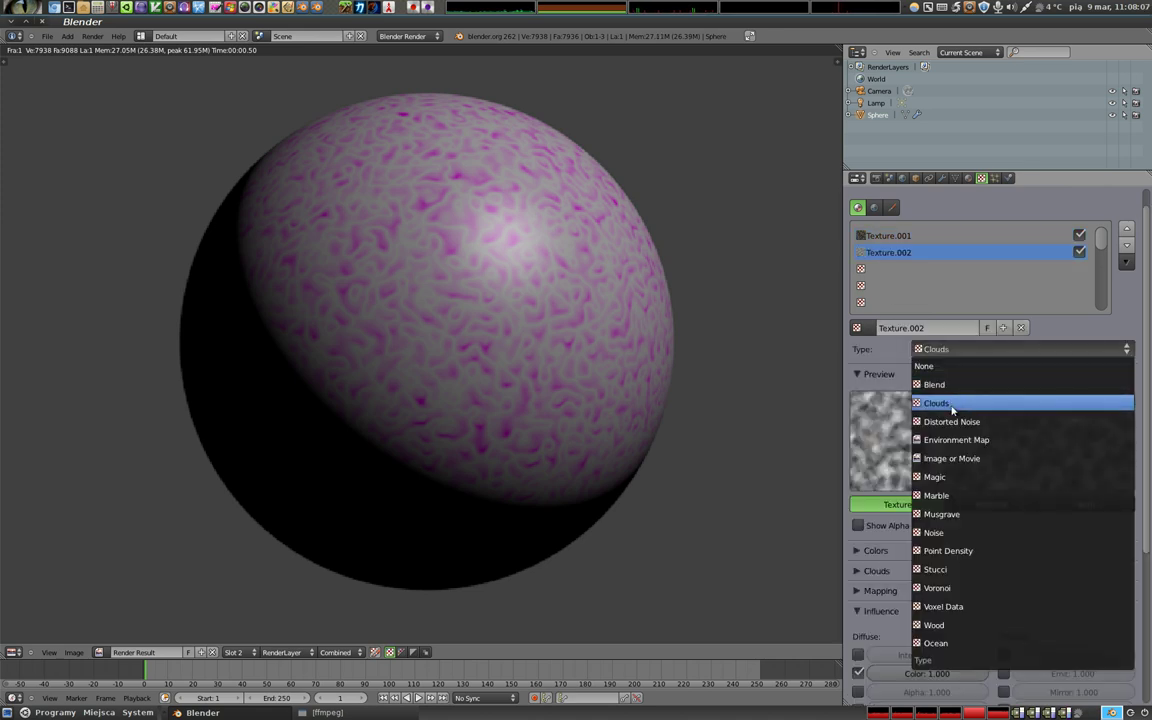
pyautogui.click(950, 625)
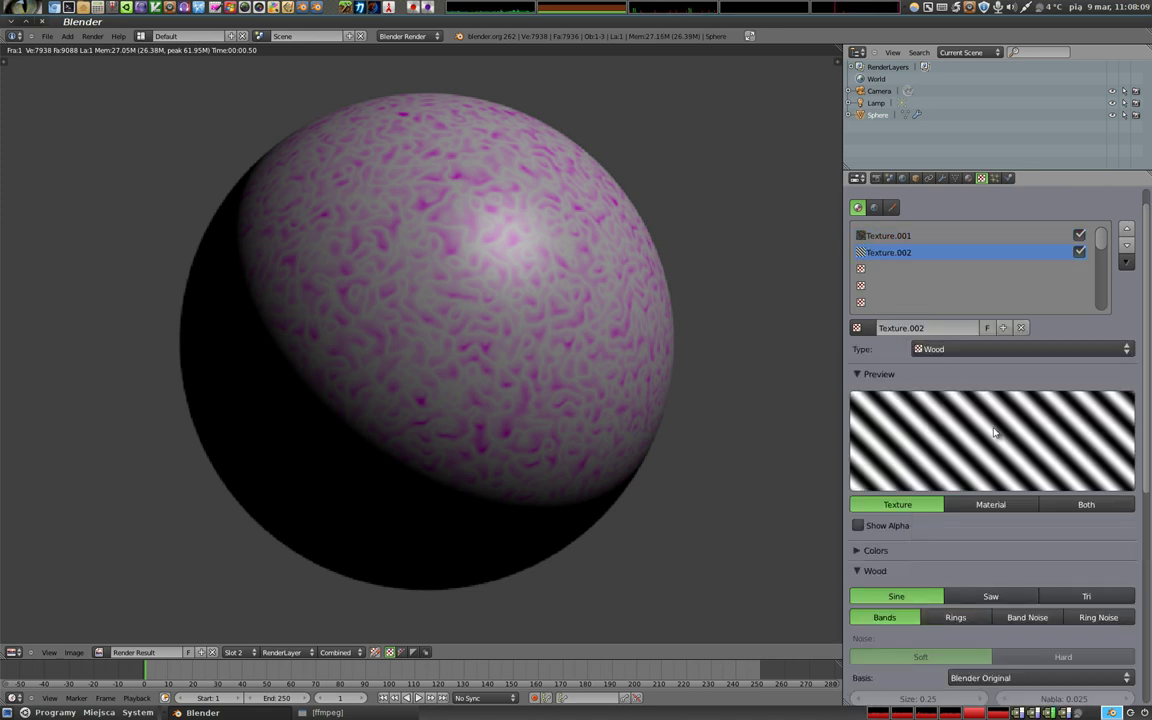
pyautogui.press('F12')
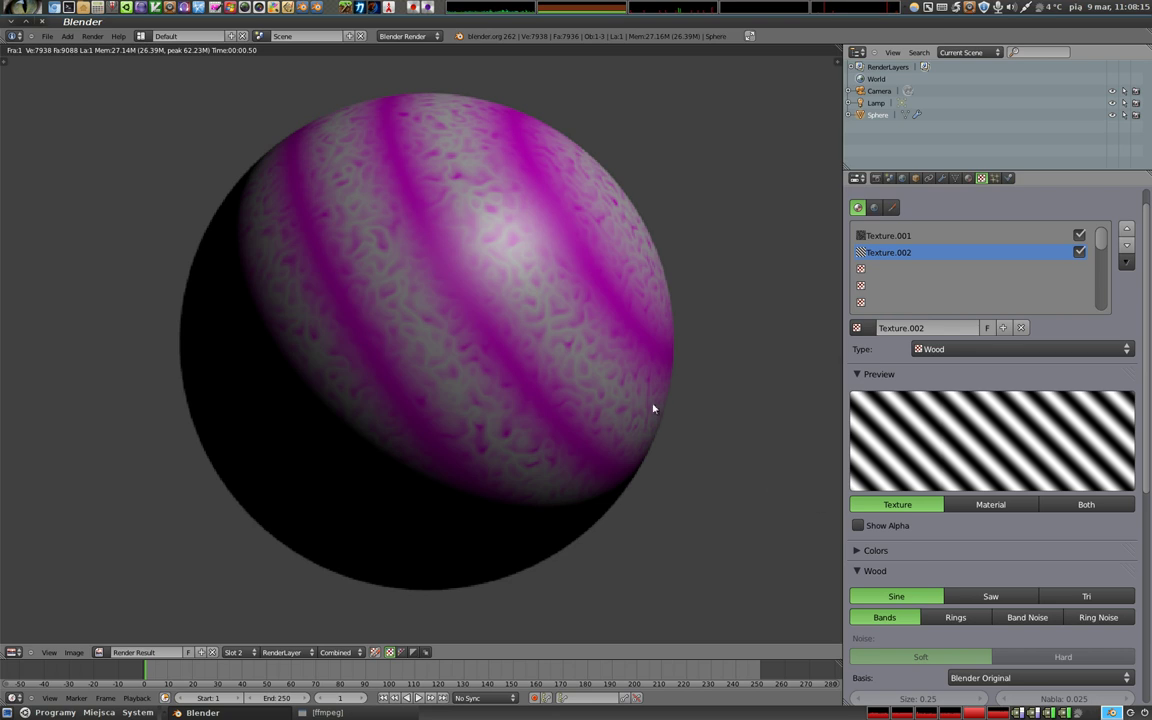
# Collapse the Wood panels and keep its Diffuse Color influence enabled after testing it
pyautogui.scroll(-4, 1000, 527)
pyautogui.scroll(2, 1000, 560)
pyautogui.scroll(3, 1005, 589)
pyautogui.click(856, 398)
pyautogui.click(856, 438)
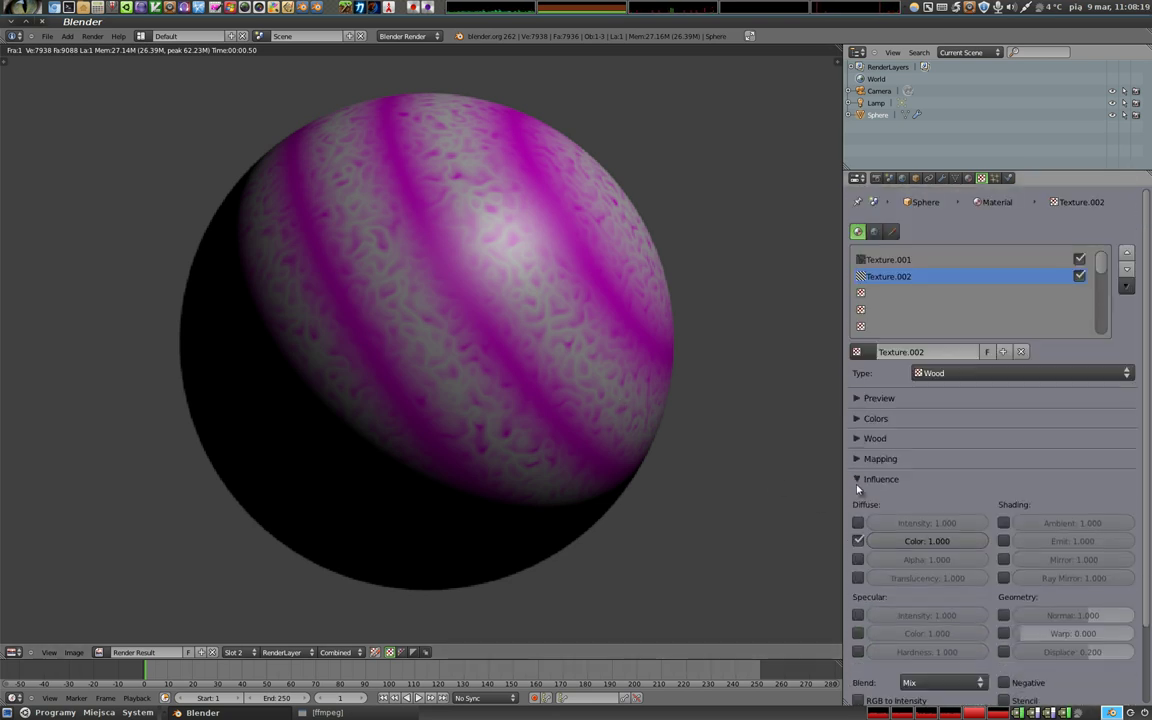
pyautogui.click(857, 541)
pyautogui.click(858, 542)
# Turn off the Stucci texture's Diffuse Color influence and re-render the sphere
pyautogui.click(888, 259)
pyautogui.click(868, 438)
pyautogui.click(857, 541)
pyautogui.press('F12')
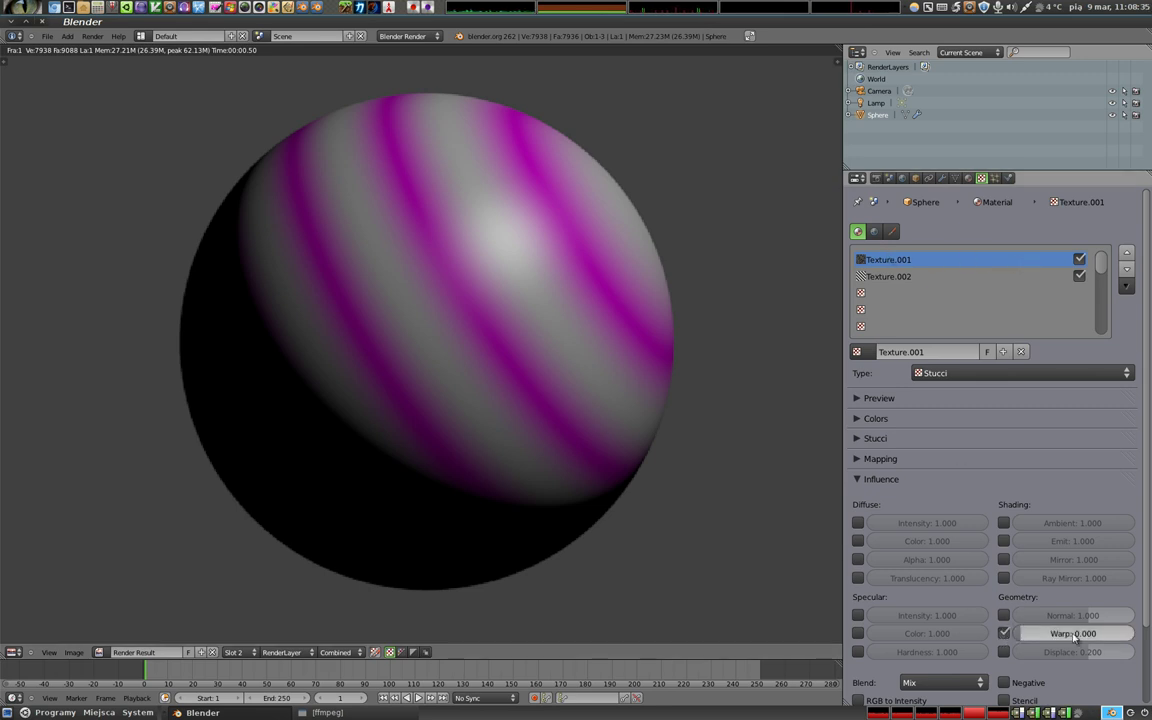
# Make the Stucci texture warp the stripes by 0.02837, then select Texture.002
pyautogui.click(1004, 633)
pyautogui.moveTo(1024, 638); pyautogui.dragTo(1030, 638)
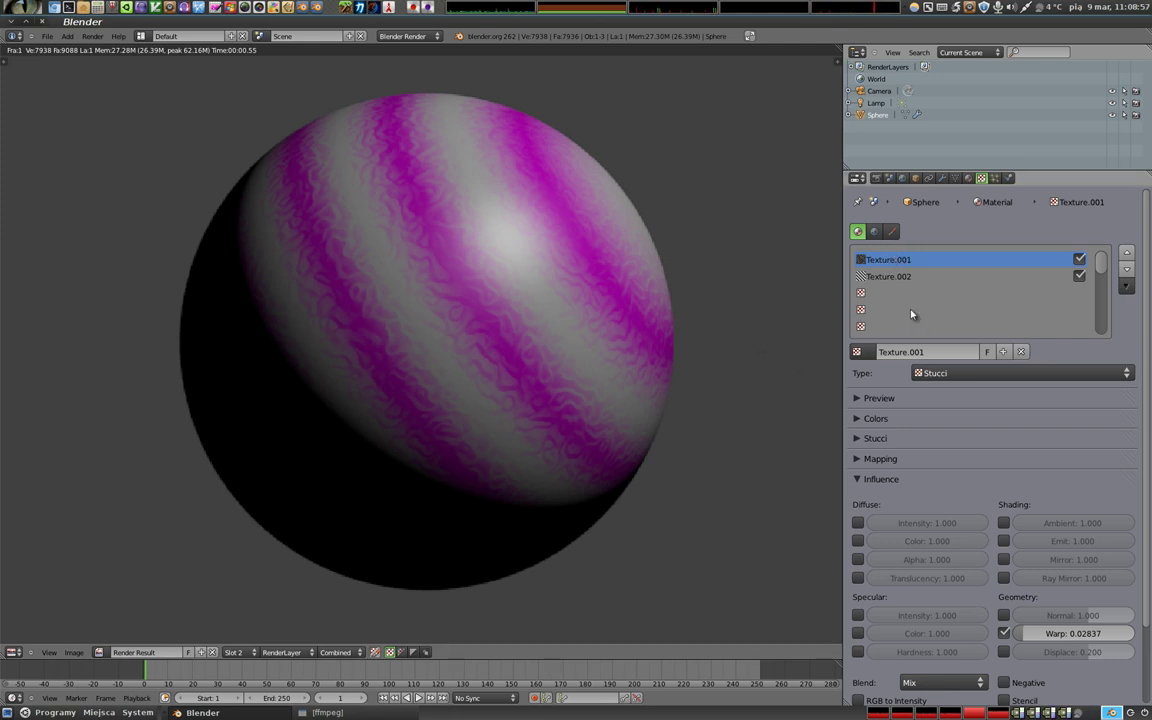
pyautogui.click(886, 277)
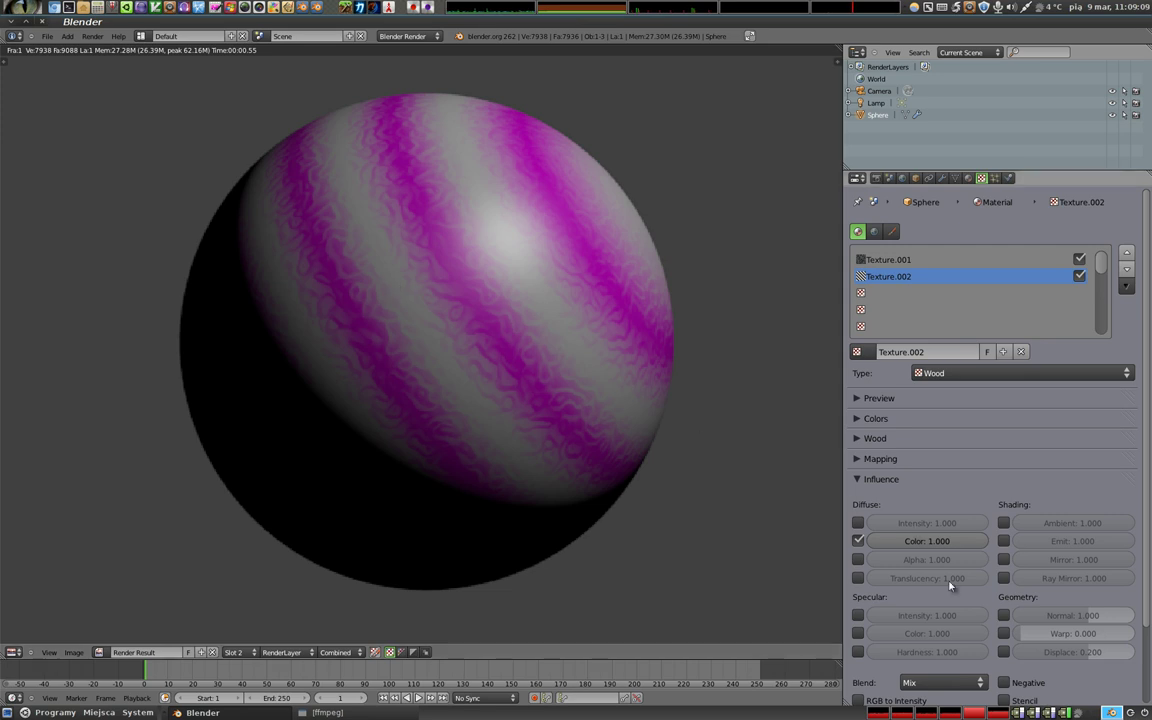
# Test a Geometry Normal bump from the wood texture, remove it, and select Texture.001
pyautogui.click(1003, 615)
pyautogui.press('F12')
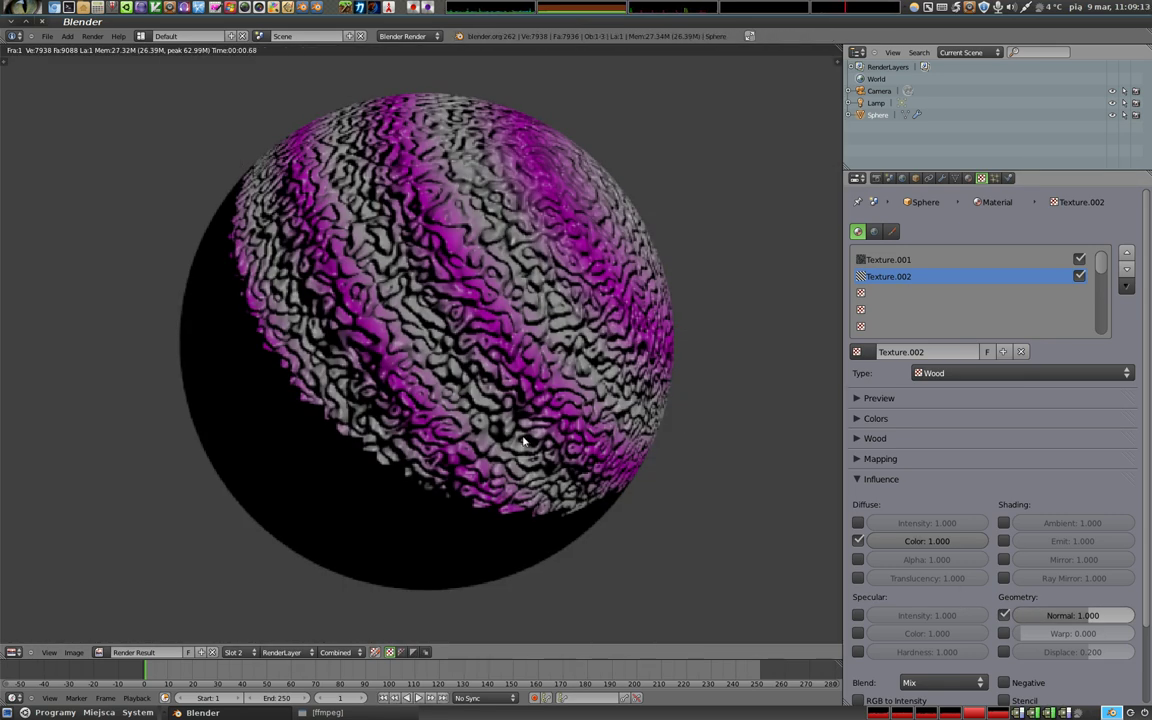
pyautogui.click(1003, 615)
pyautogui.click(1003, 633)
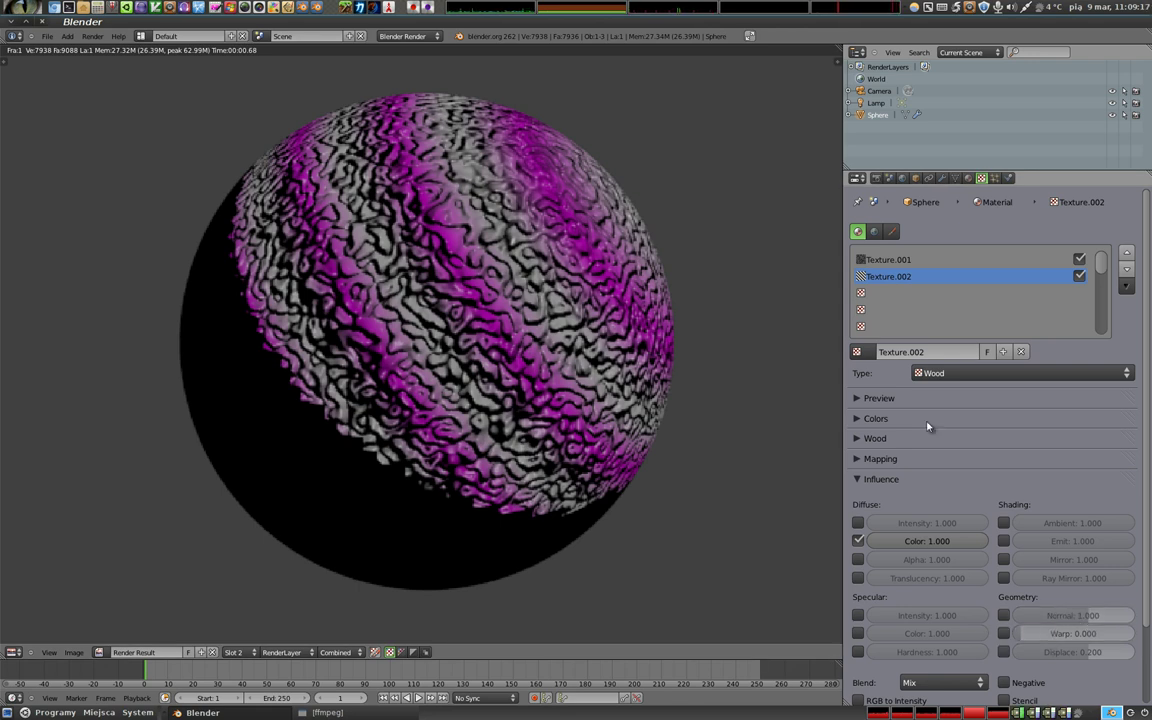
pyautogui.click(883, 260)
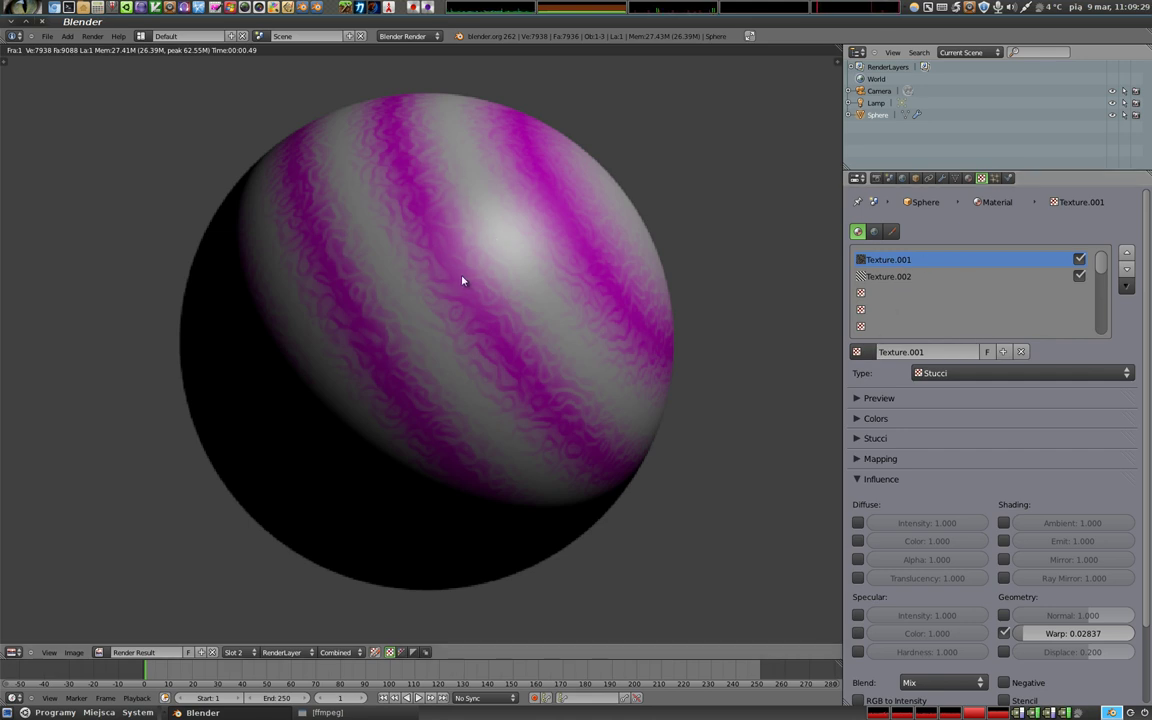
# Change Texture.002 from Wood to Musgrave and switch off Texture.001
pyautogui.click(890, 276)
pyautogui.click(968, 376)
pyautogui.click(968, 383)
pyautogui.click(966, 374)
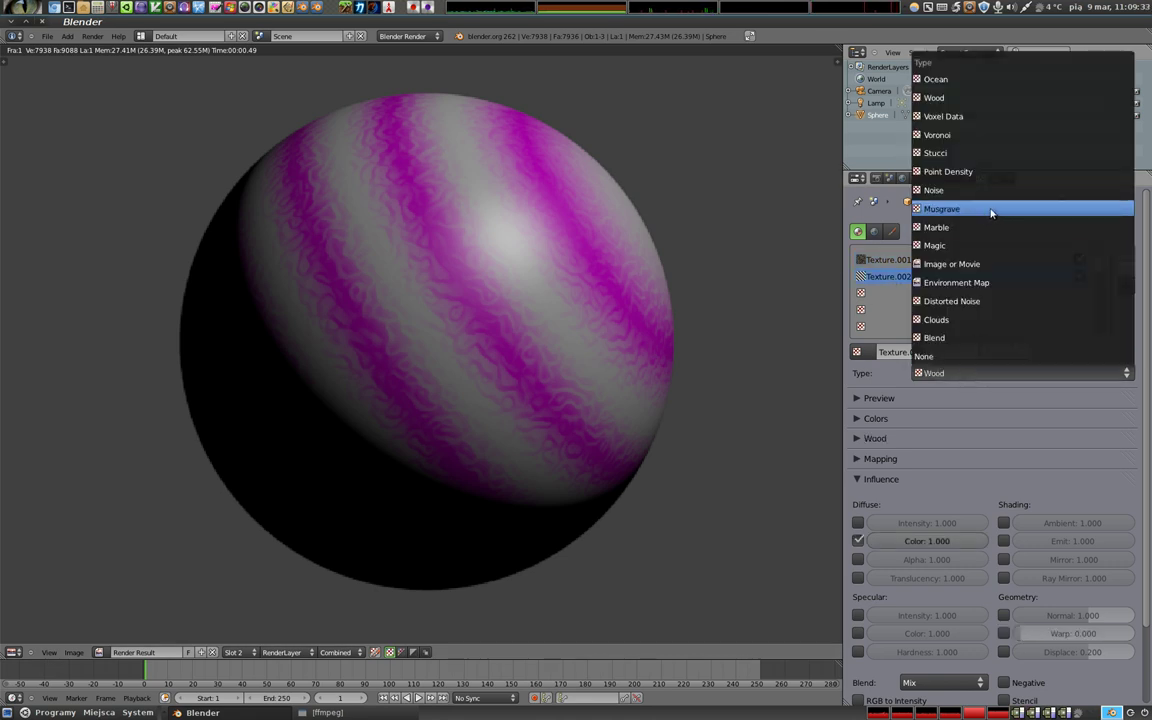
pyautogui.click(991, 210)
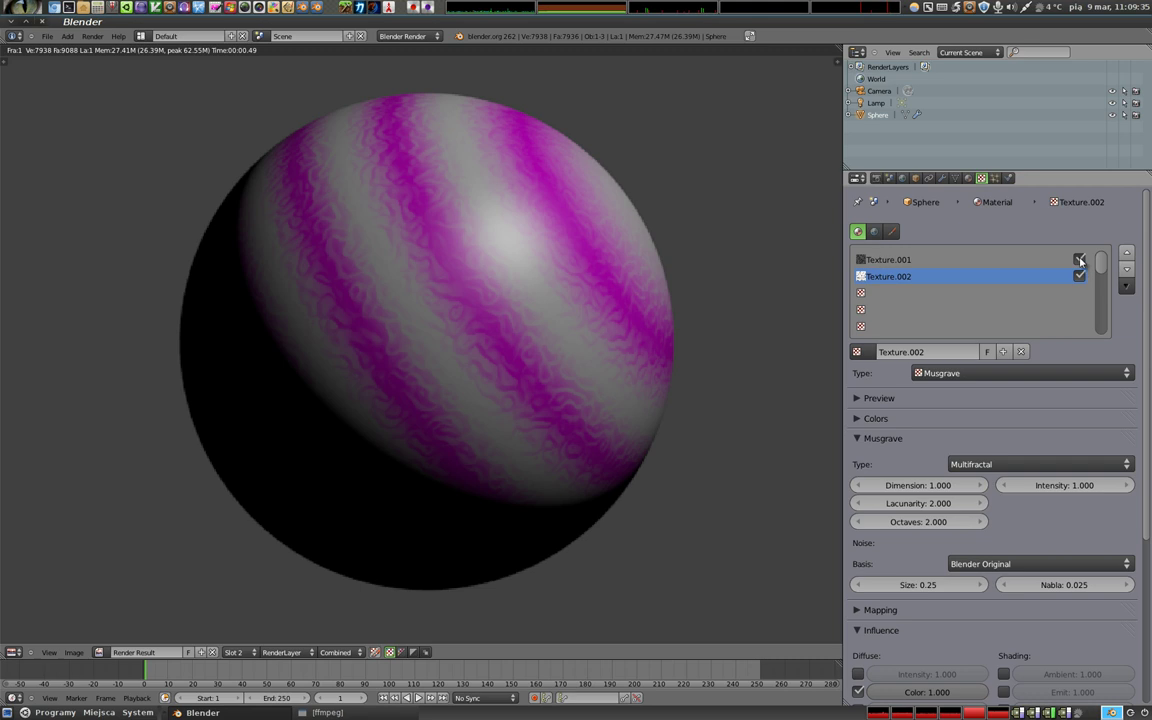
pyautogui.click(1079, 259)
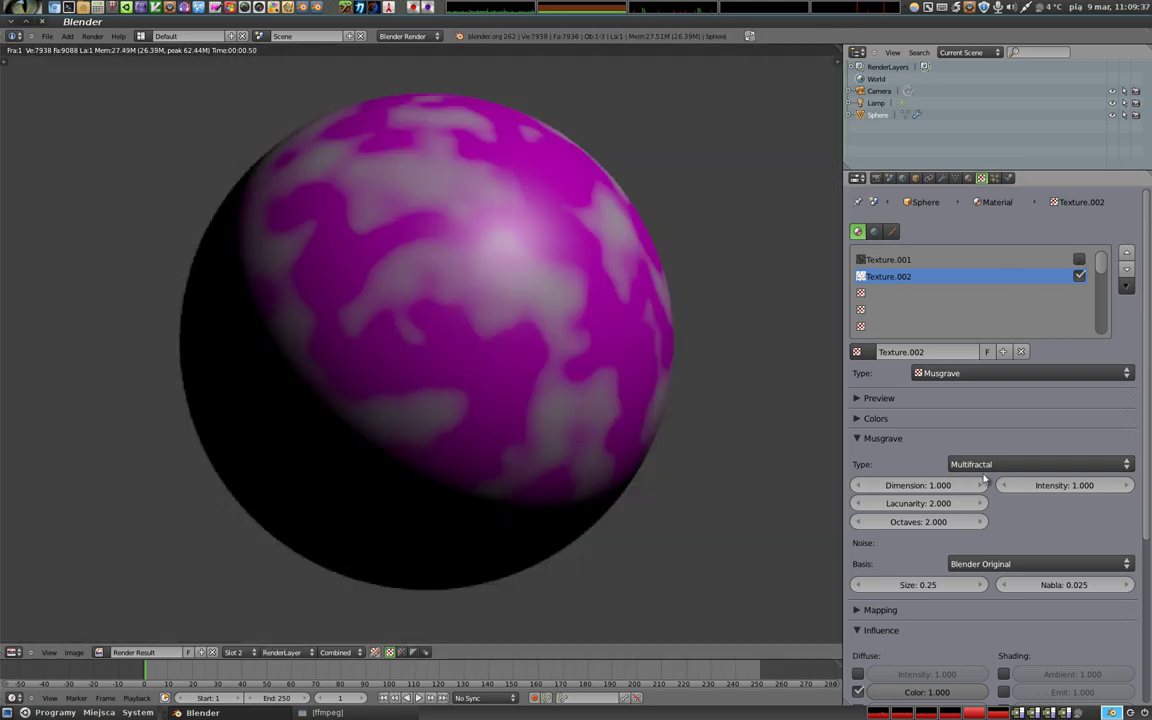
# Try Texture.002 as Voronoi, then set it back to Musgrave
pyautogui.click(990, 464)
pyautogui.click(955, 373)
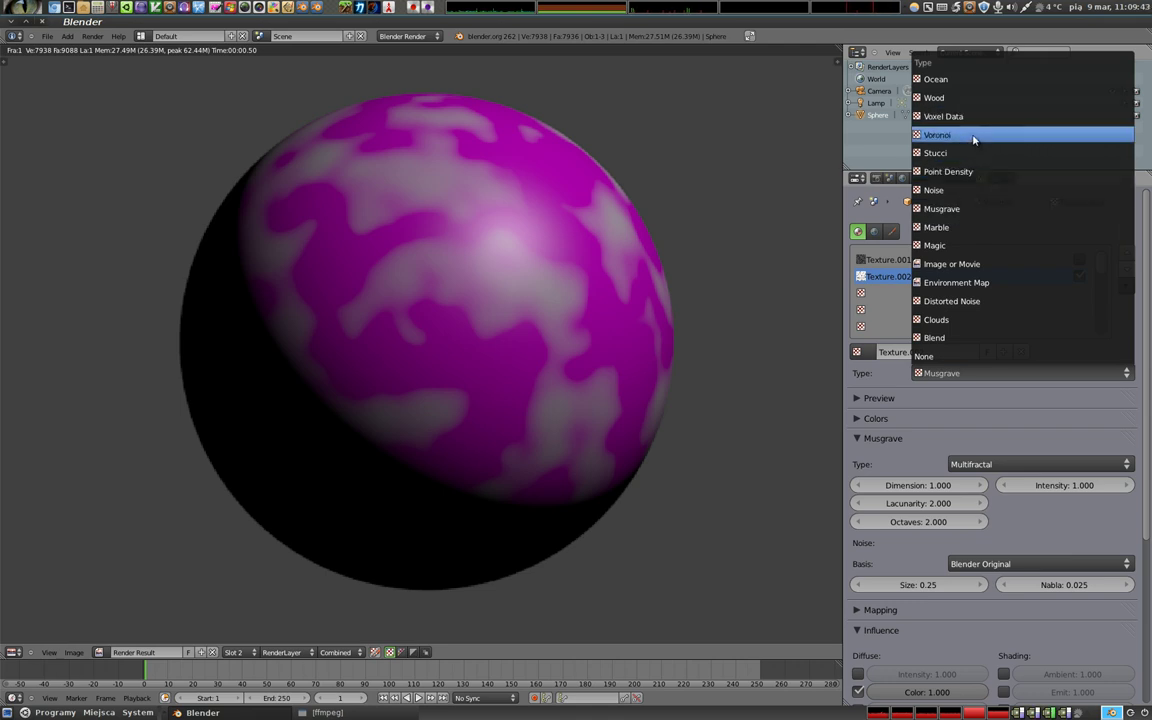
pyautogui.click(972, 138)
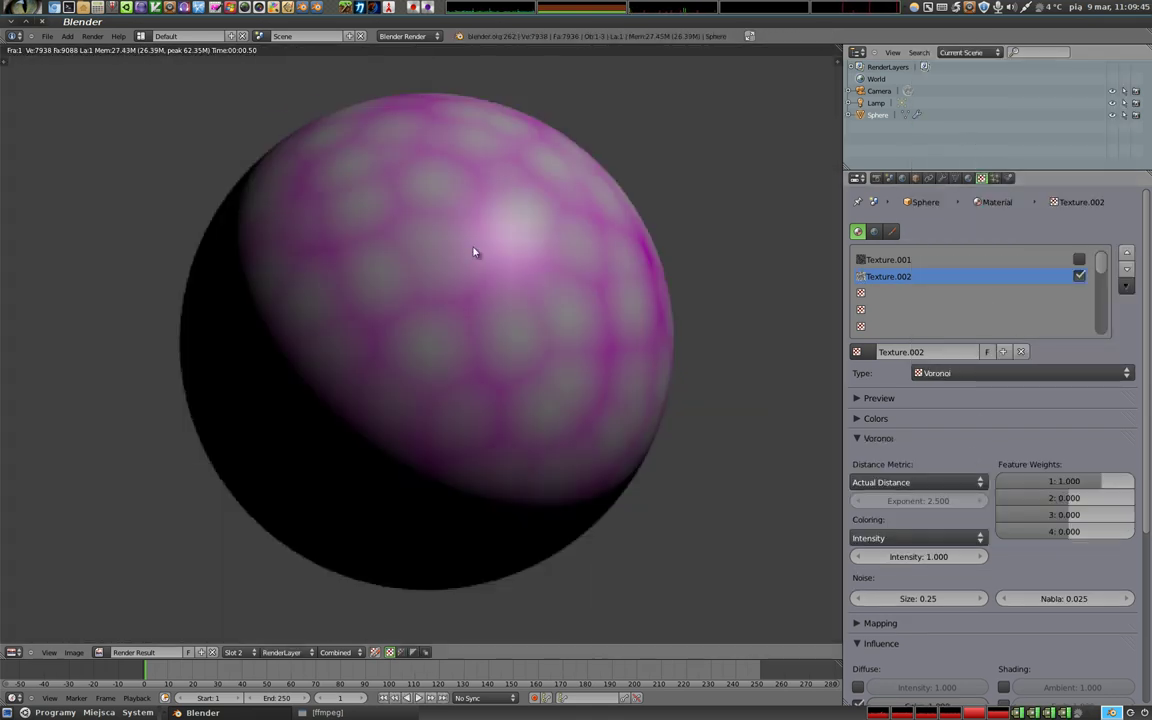
pyautogui.click(938, 482)
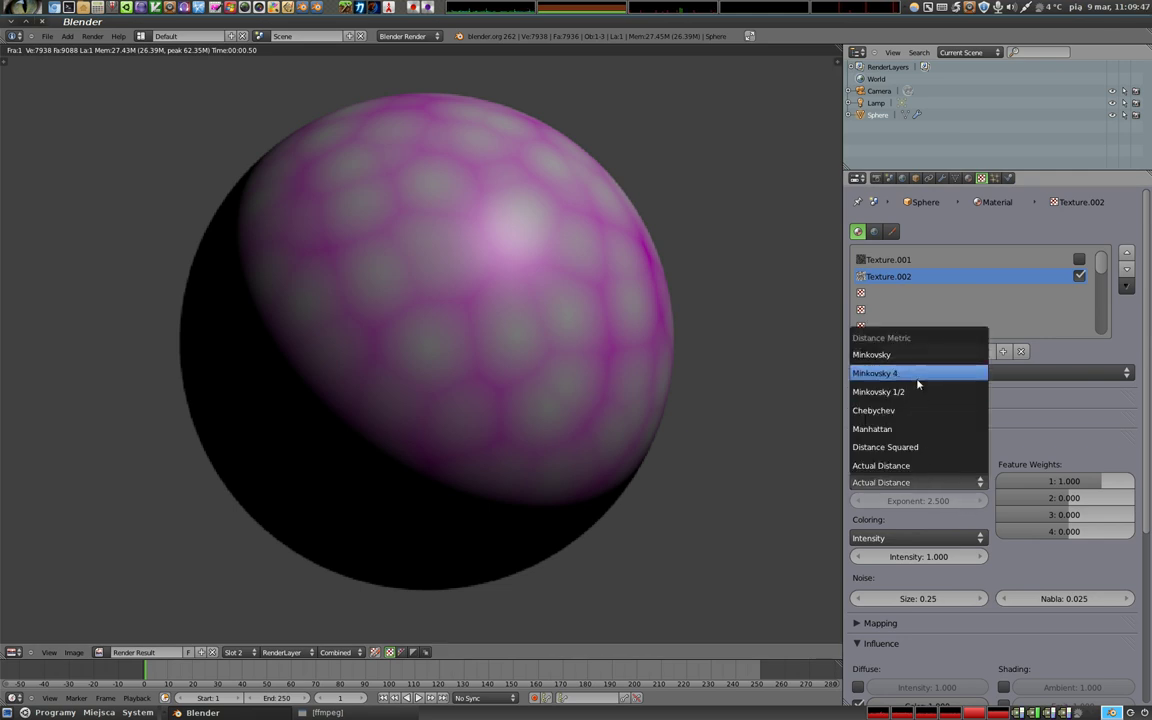
pyautogui.click(995, 373)
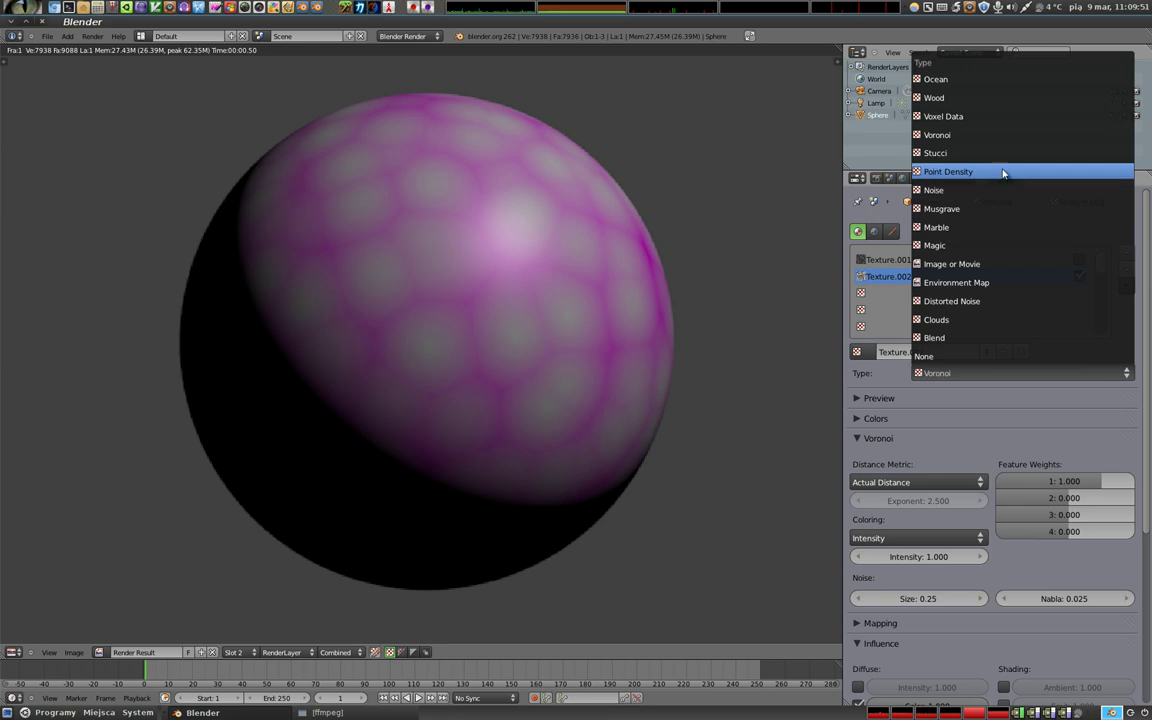
pyautogui.click(930, 208)
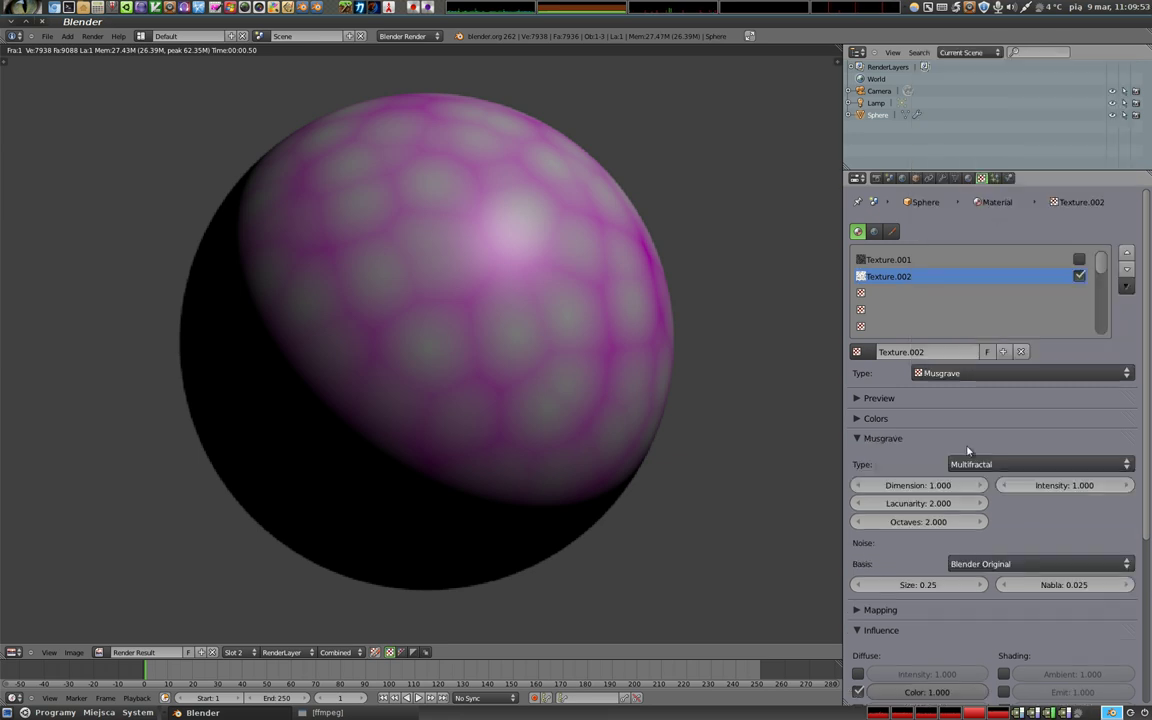
pyautogui.click(1048, 375)
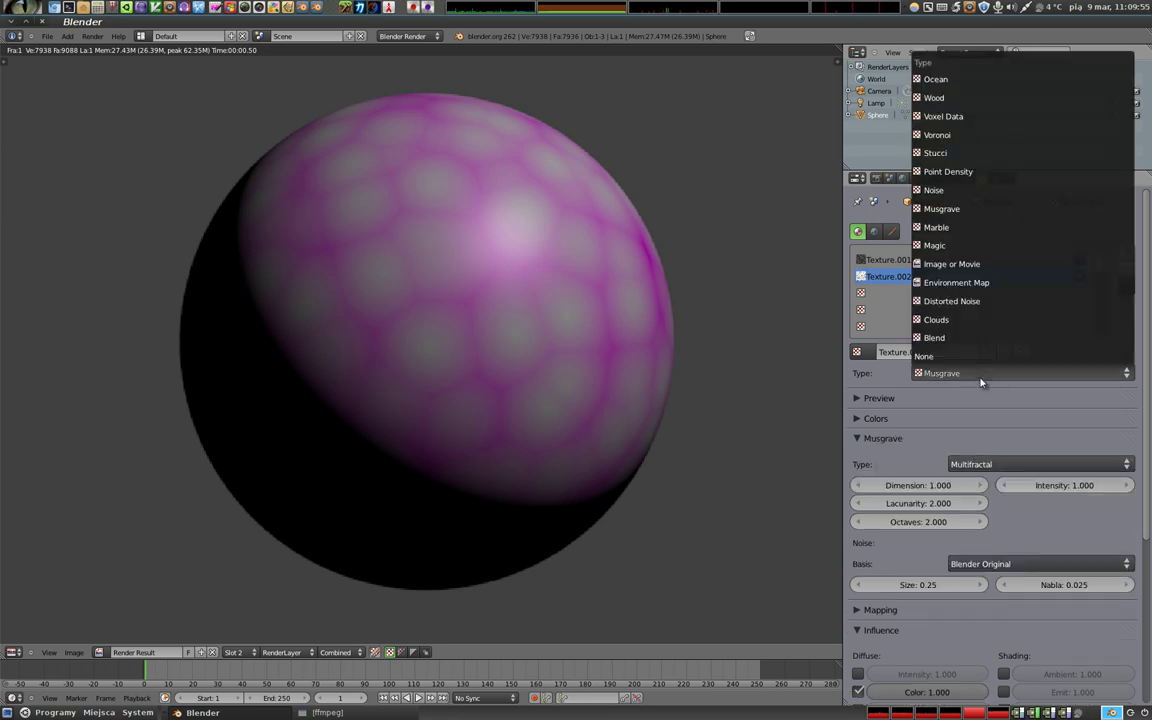
# Make Texture.002 Distorted Noise, trying Voronoi F4, Cell Noise and Voronoi Crackle distortions
pyautogui.click(977, 302)
pyautogui.click(1000, 464)
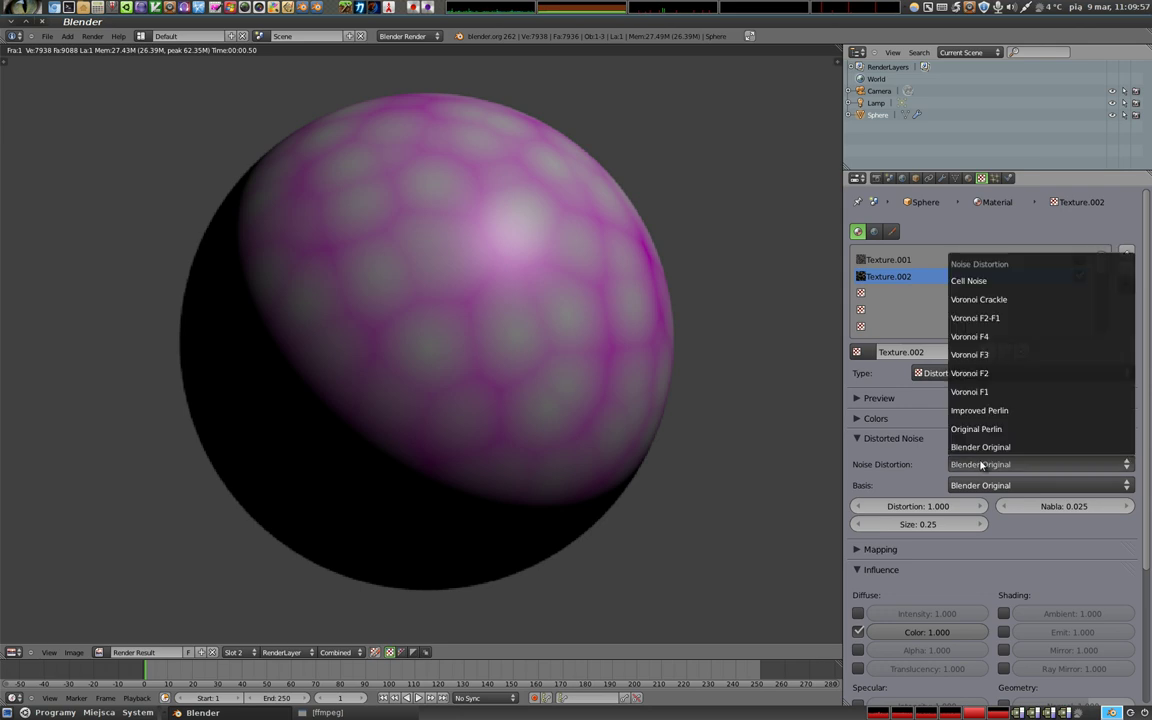
pyautogui.click(993, 337)
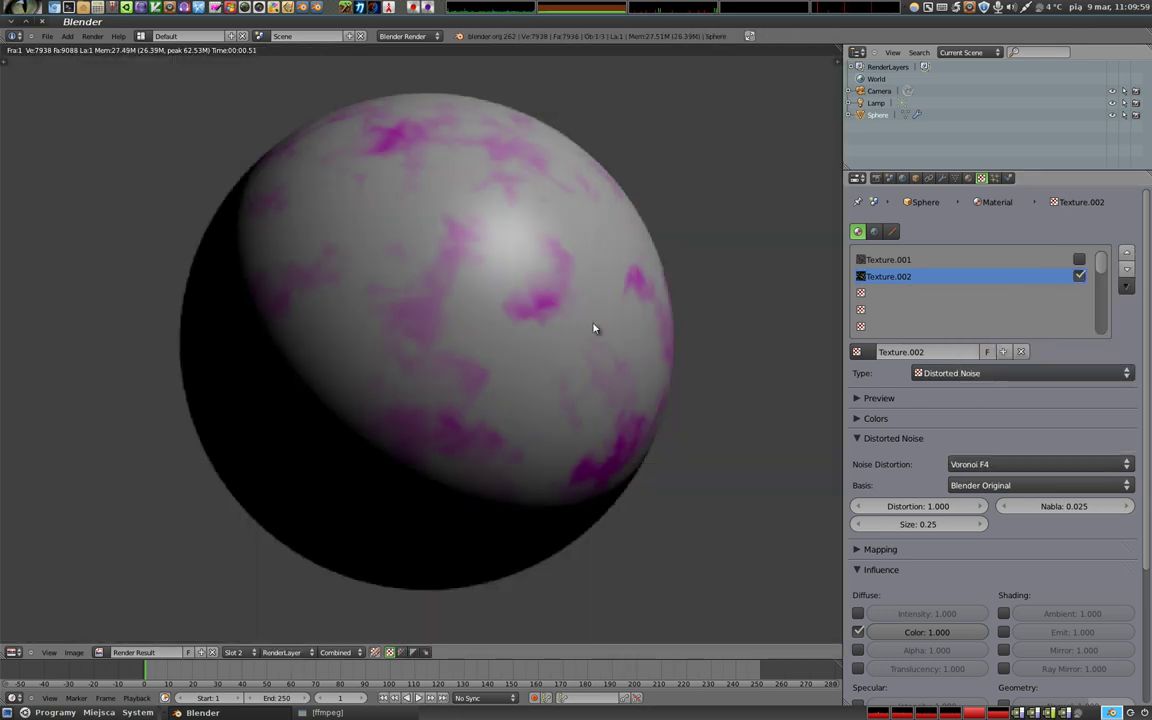
pyautogui.click(975, 464)
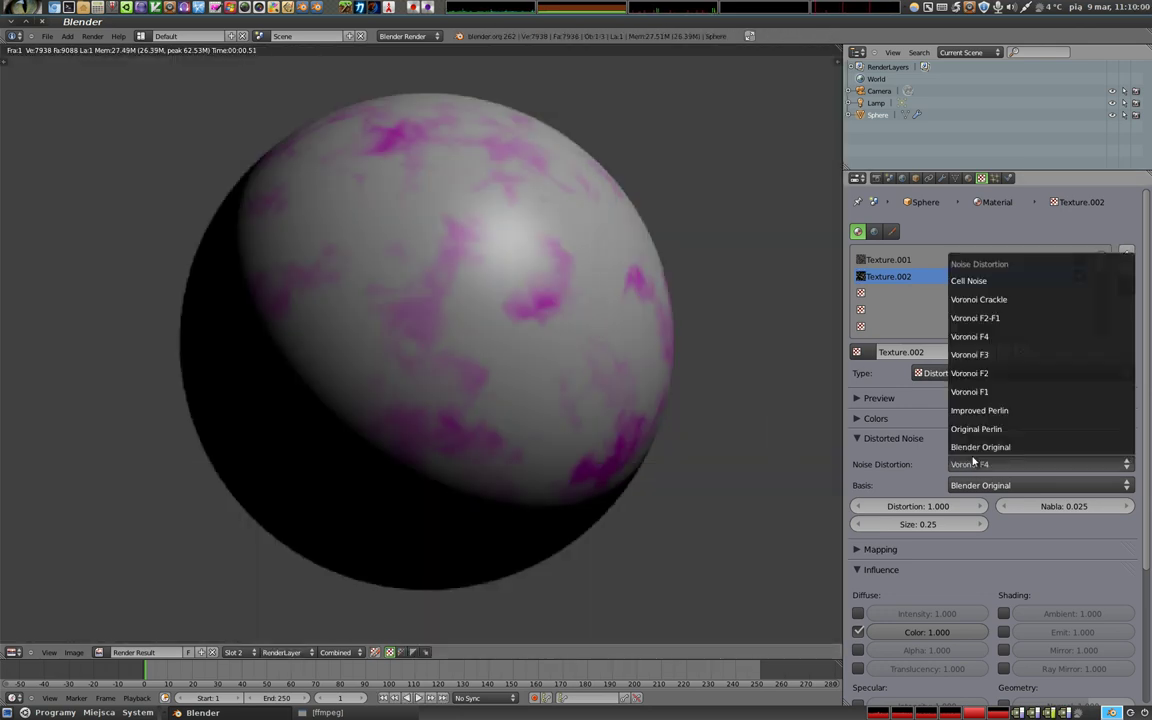
pyautogui.click(1015, 285)
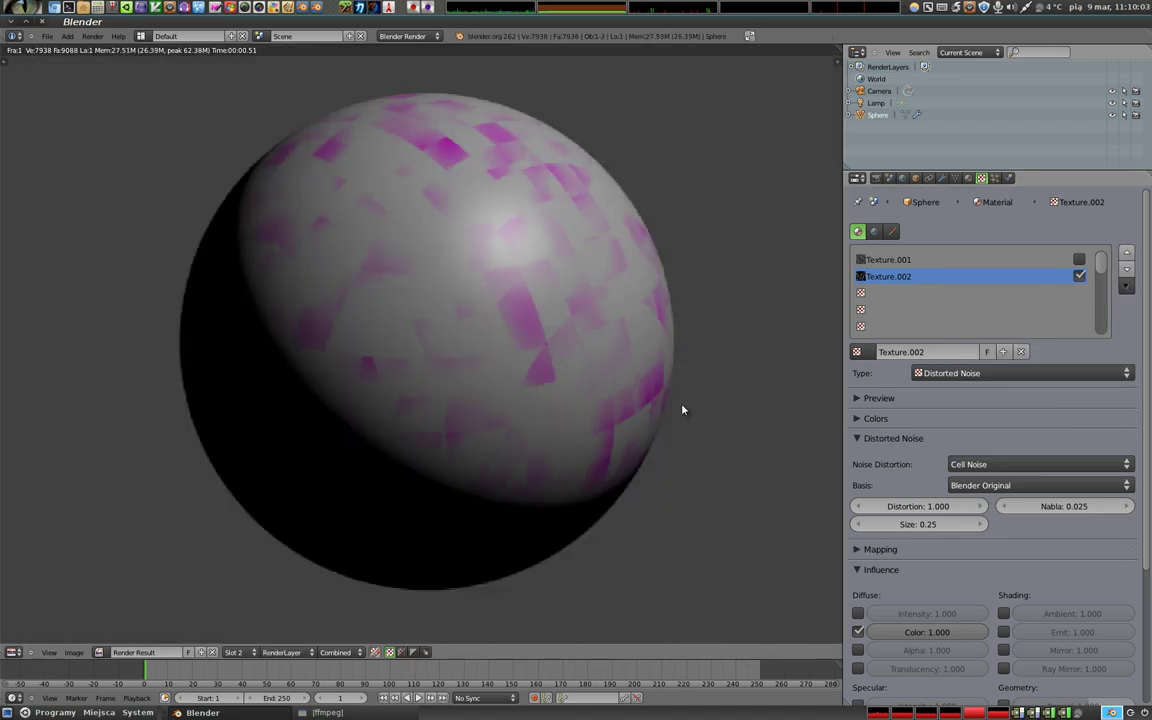
pyautogui.click(985, 464)
pyautogui.click(933, 298)
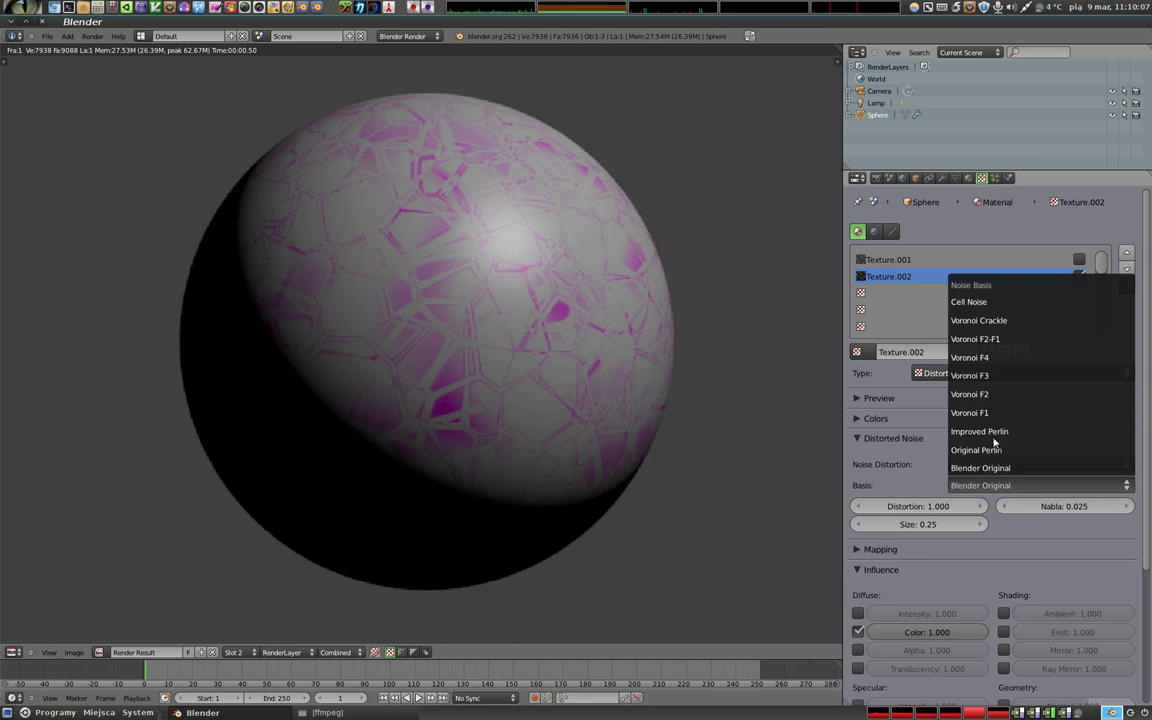
# Set the noise basis to Voronoi F1 and the distortion to Voronoi F3
pyautogui.click(985, 412)
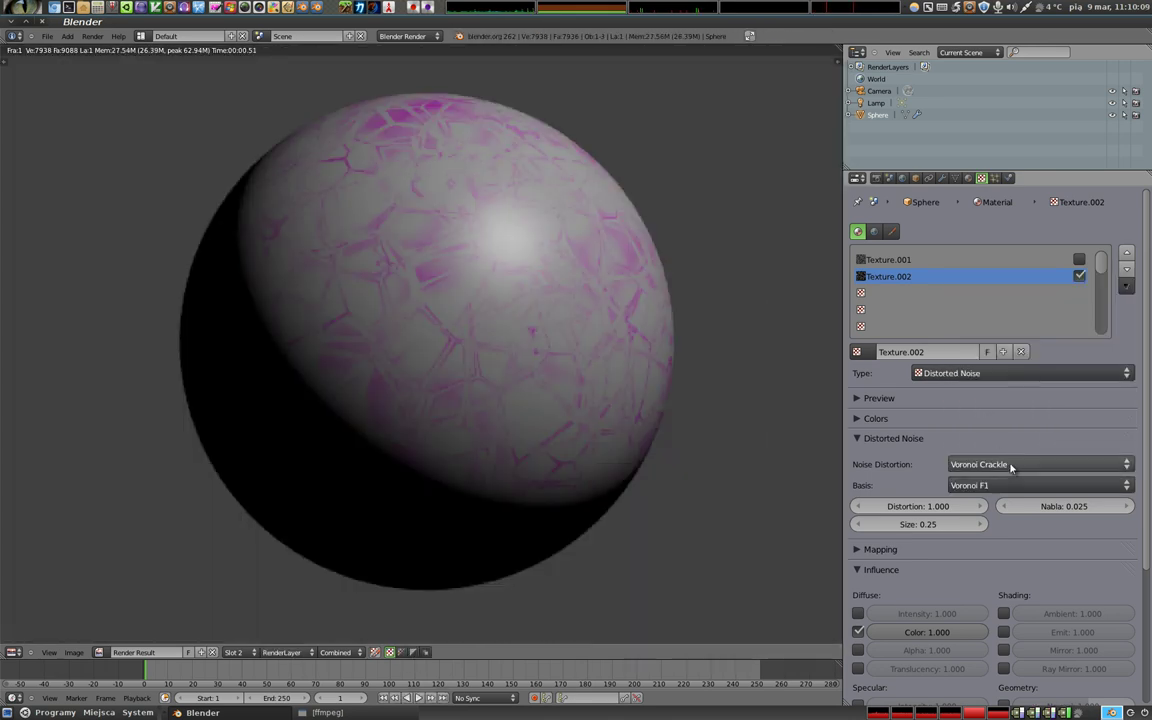
pyautogui.click(990, 464)
pyautogui.click(1000, 338)
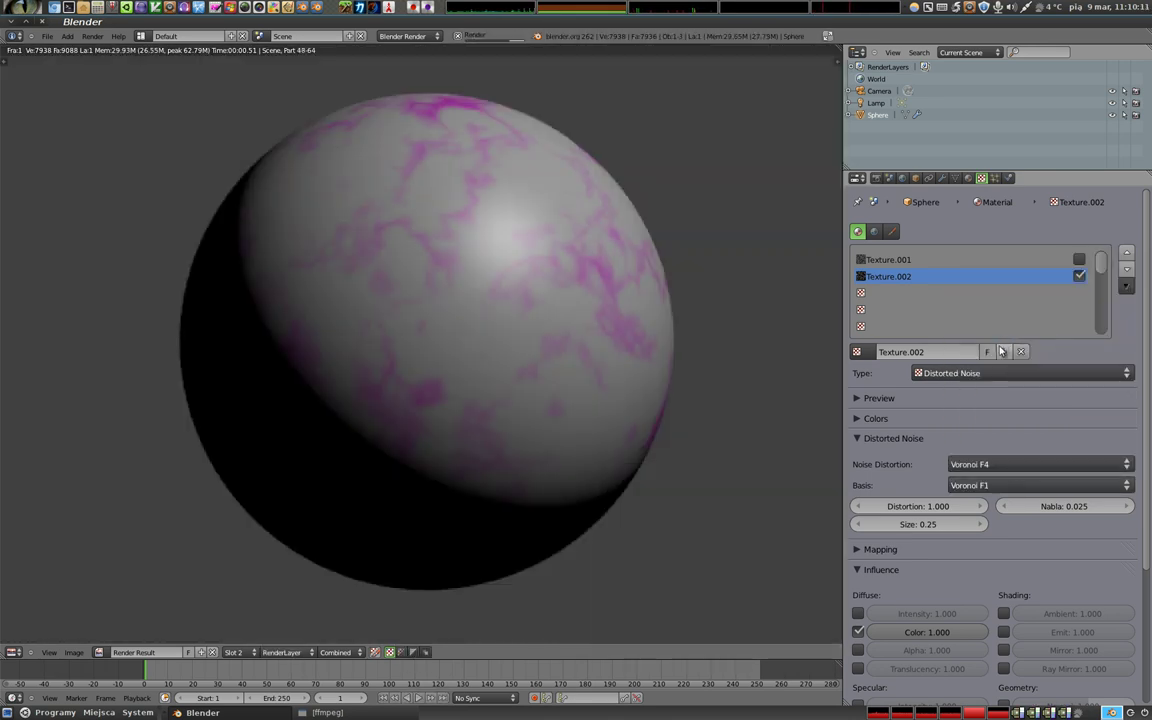
pyautogui.click(1015, 464)
pyautogui.click(1005, 356)
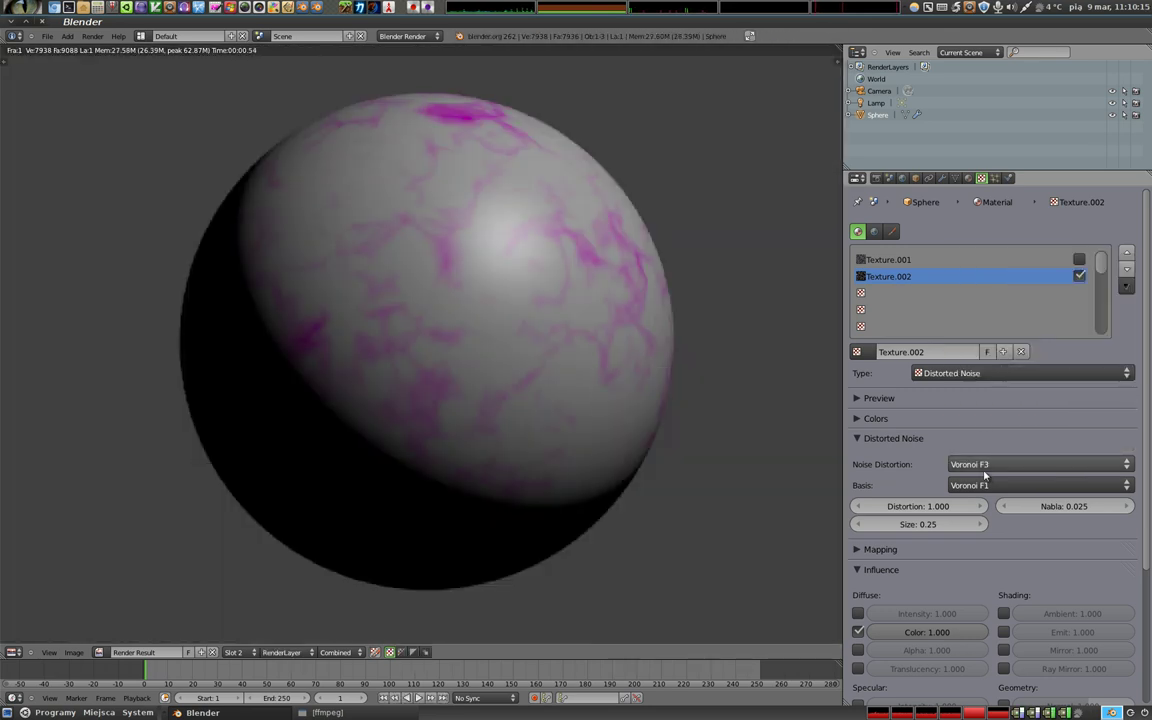
pyautogui.click(990, 374)
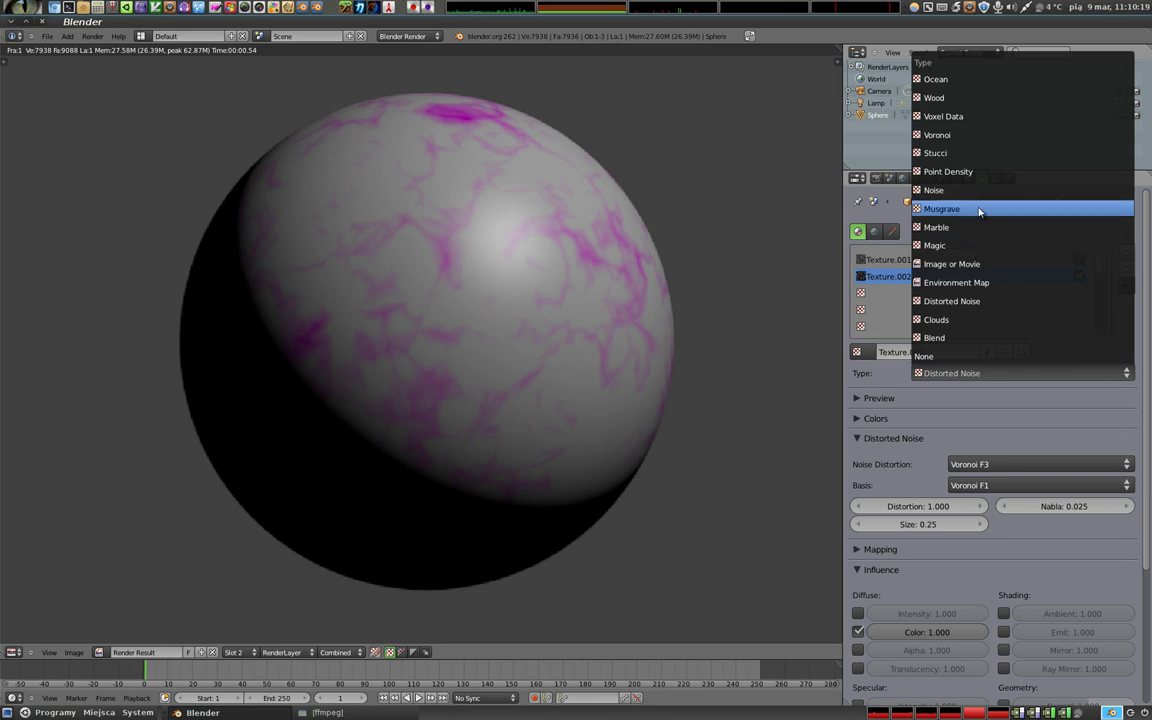
# Make Texture.002 a Ridged Multifractal Musgrave with Blender Original basis, after trying fBM and Hybrid
pyautogui.click(980, 209)
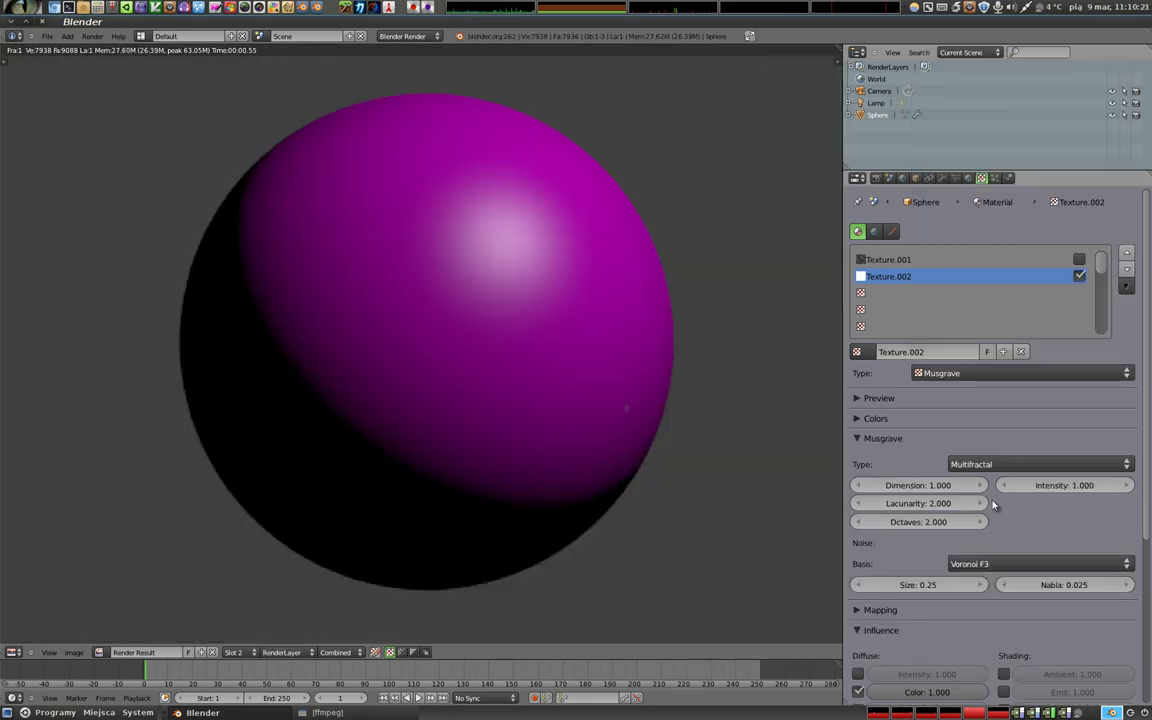
pyautogui.click(1000, 563)
pyautogui.click(1002, 550)
pyautogui.click(1005, 464)
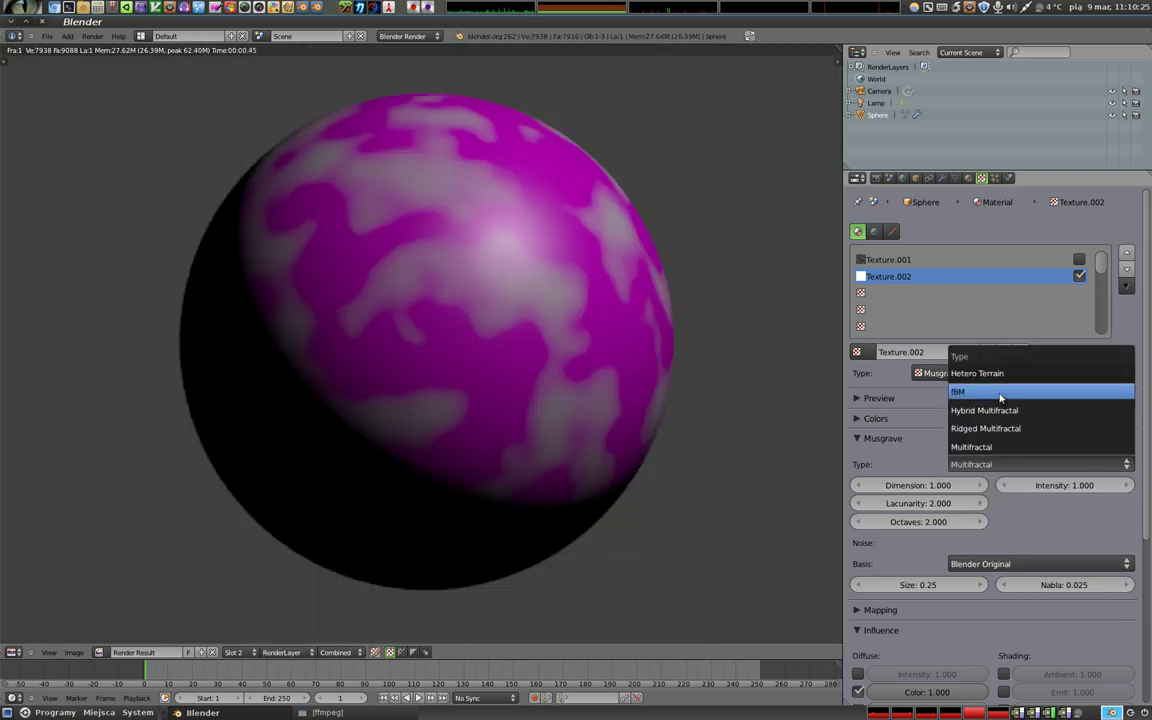
pyautogui.click(1000, 391)
pyautogui.click(1005, 464)
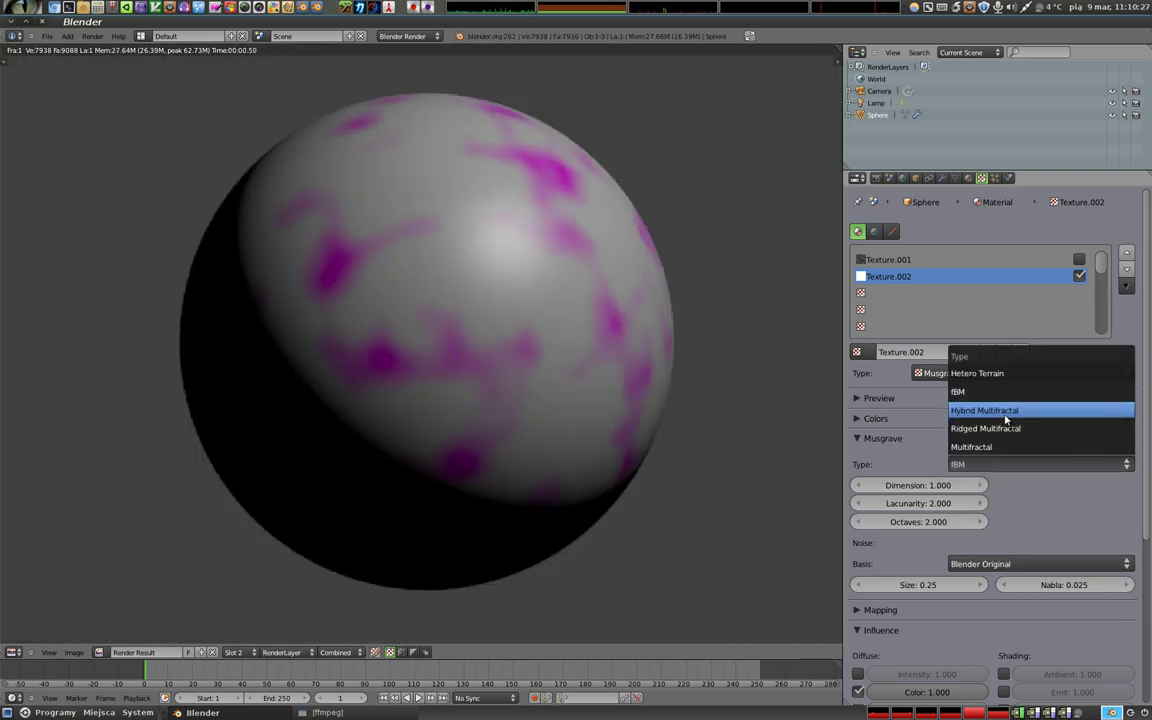
pyautogui.click(1006, 410)
pyautogui.click(1005, 464)
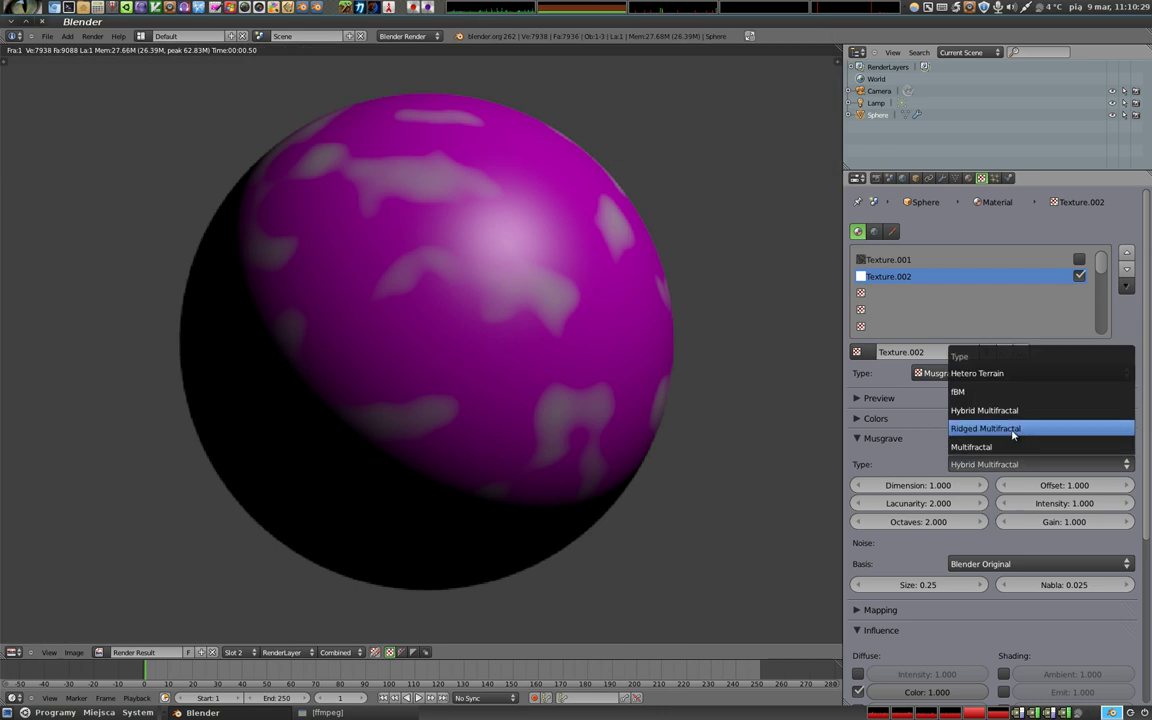
pyautogui.click(1013, 430)
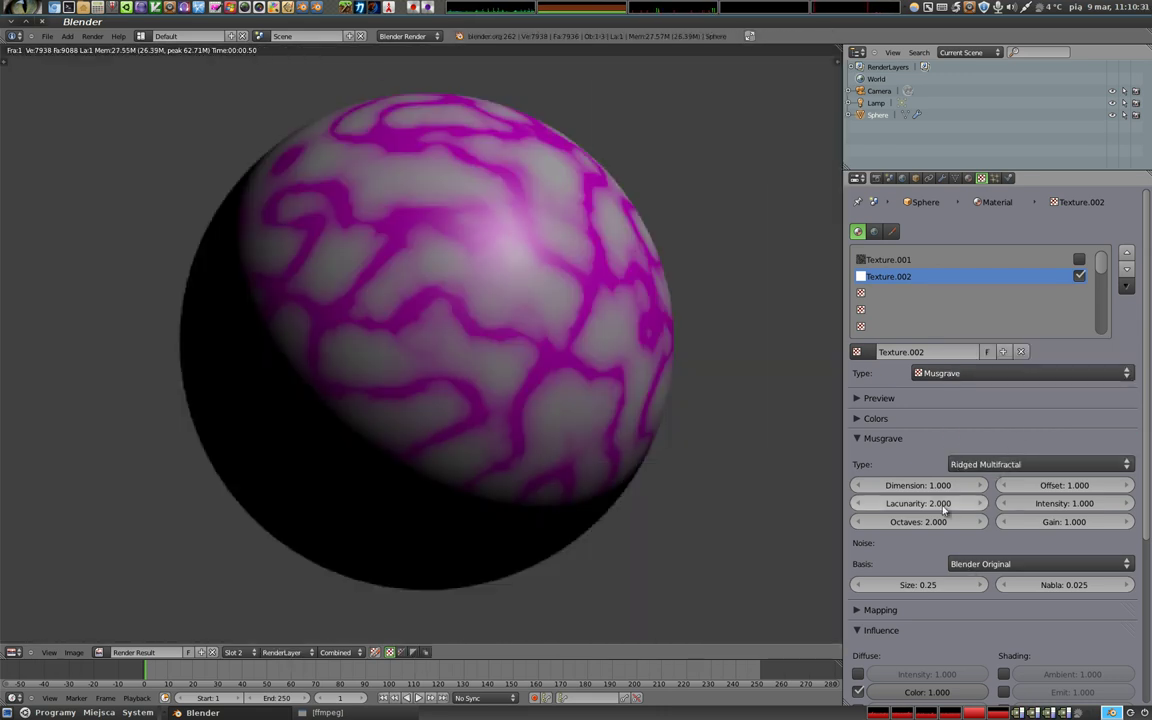
# Adjust the Musgrave Offset through 1.8, 0.3 and 0.6, comparing with Stucci on and off
pyautogui.click(1056, 487)
pyautogui.write('1.8')
pyautogui.press('Return')
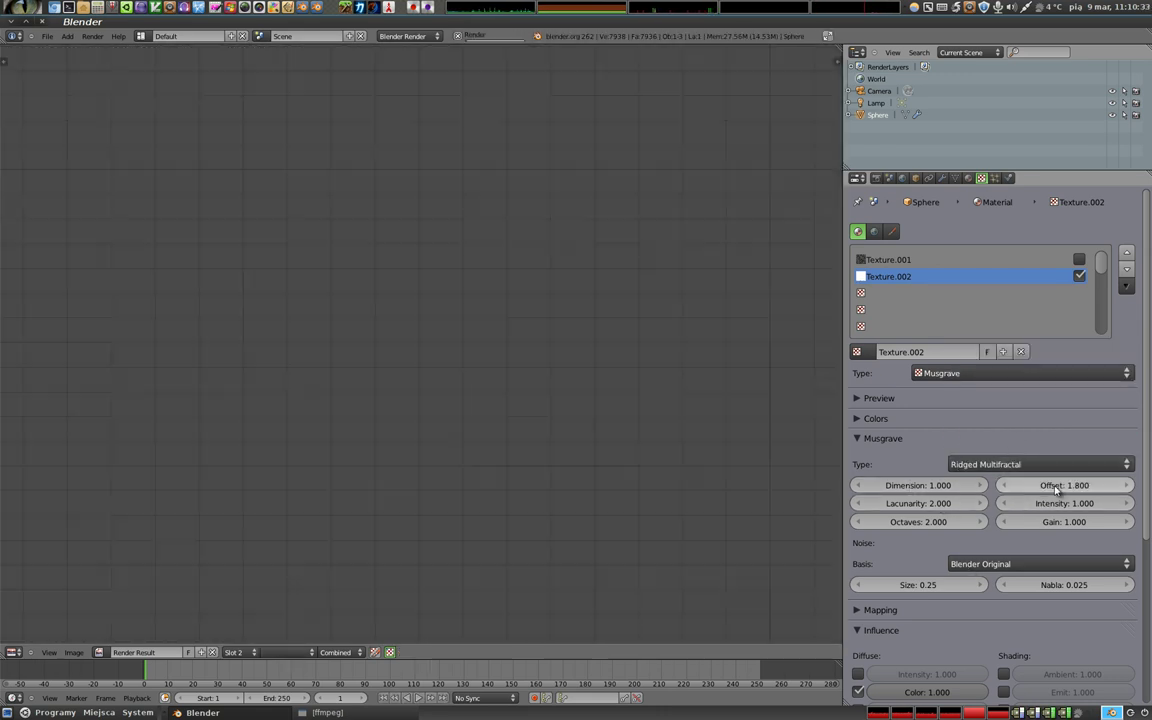
pyautogui.click(1056, 487)
pyautogui.write('0.3')
pyautogui.press('Return')
pyautogui.click(1058, 487)
pyautogui.write('0.6')
pyautogui.press('Return')
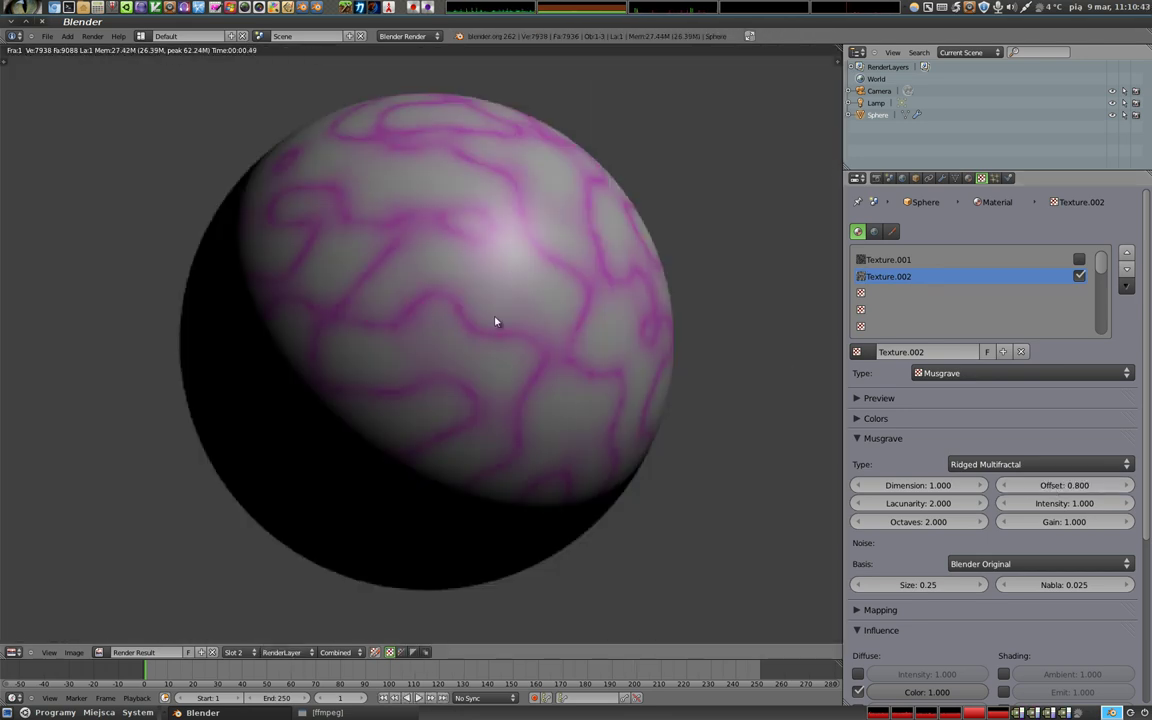
pyautogui.click(1079, 260)
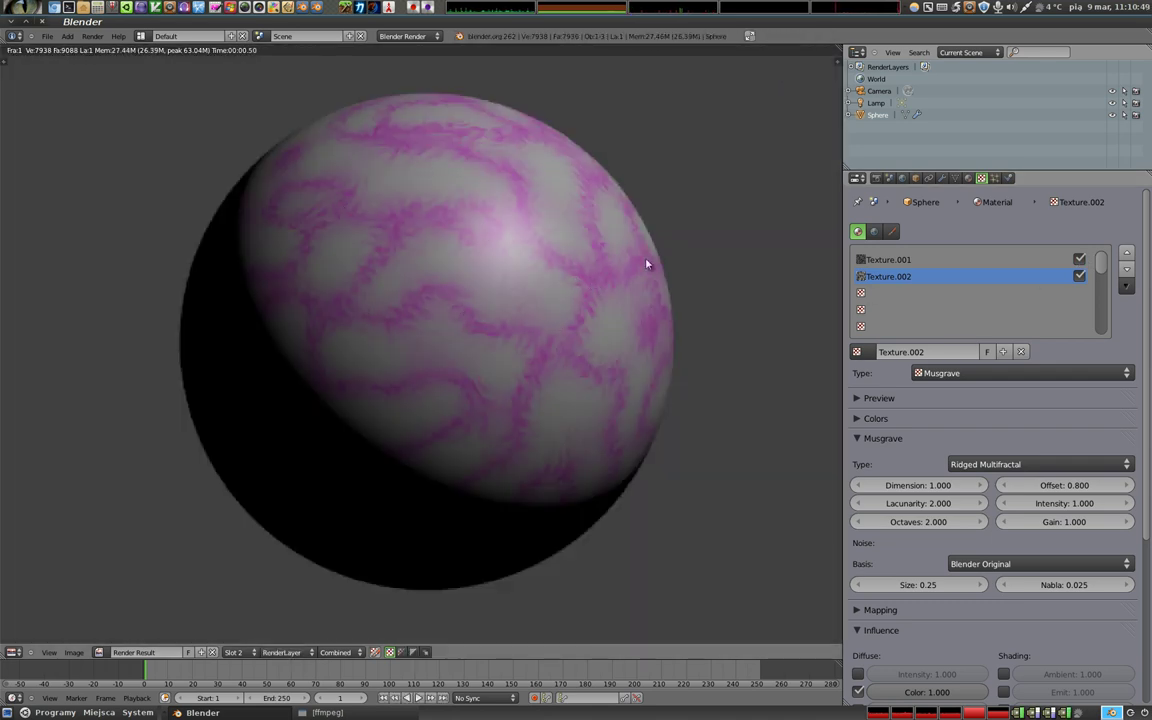
pyautogui.click(1079, 260)
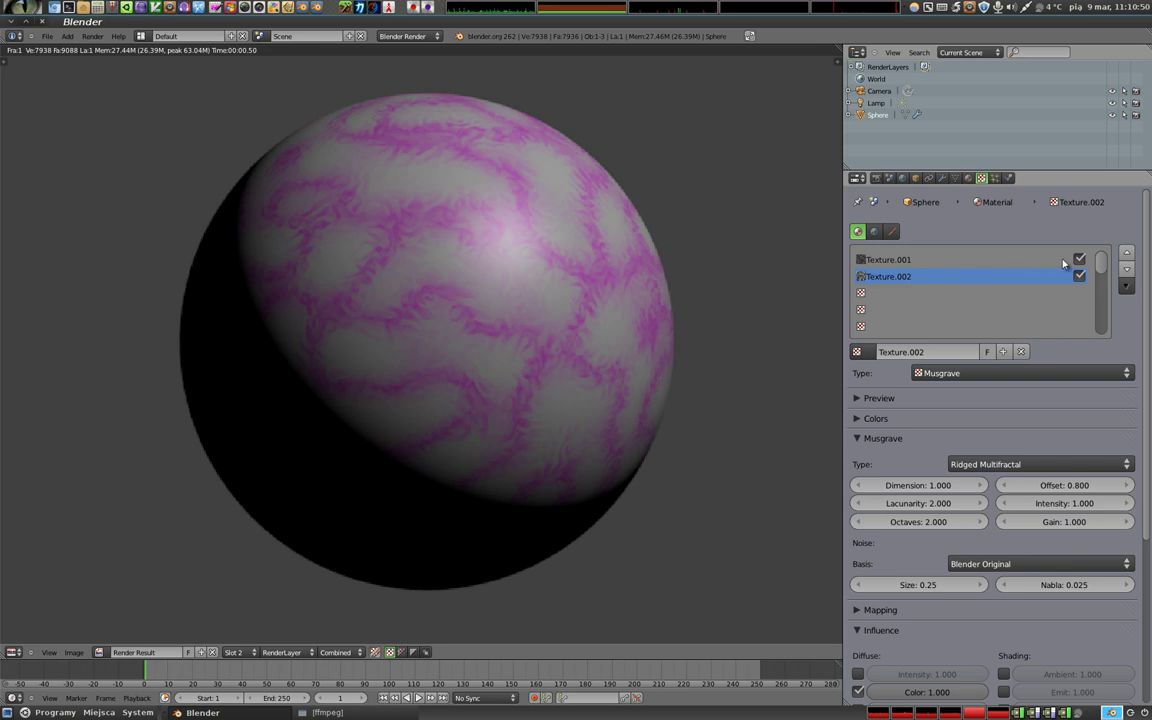
# Add a new Wood texture in the third empty slot
pyautogui.click(905, 293)
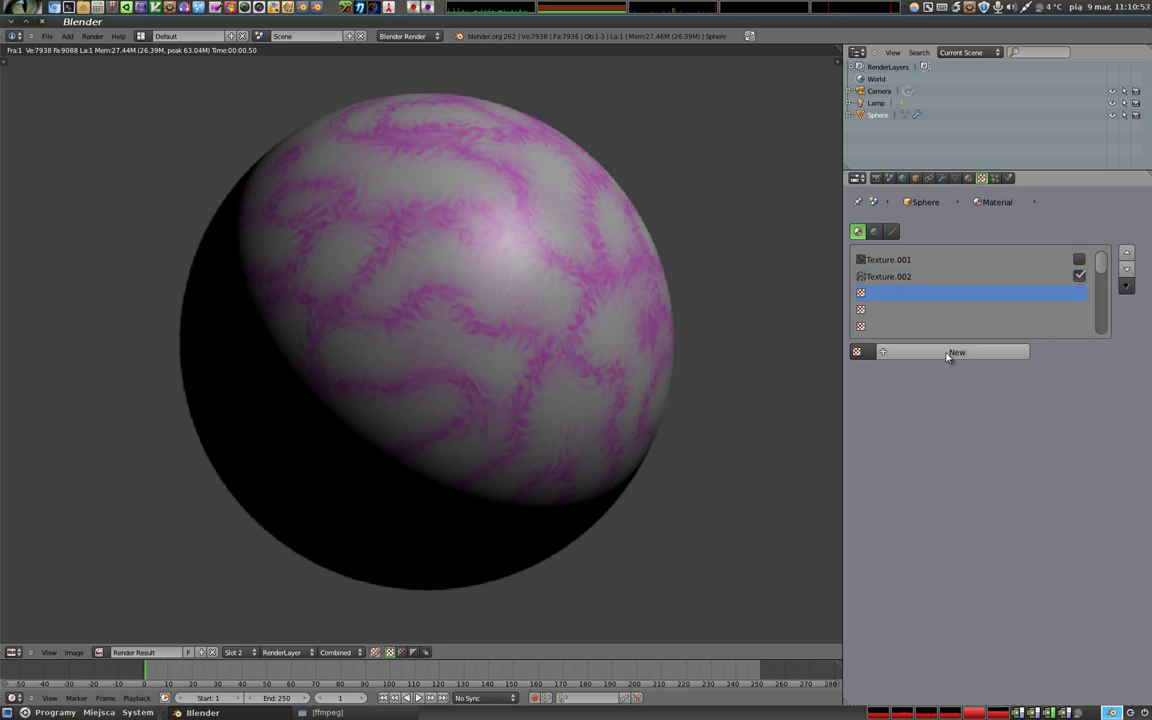
pyautogui.click(957, 352)
pyautogui.click(959, 374)
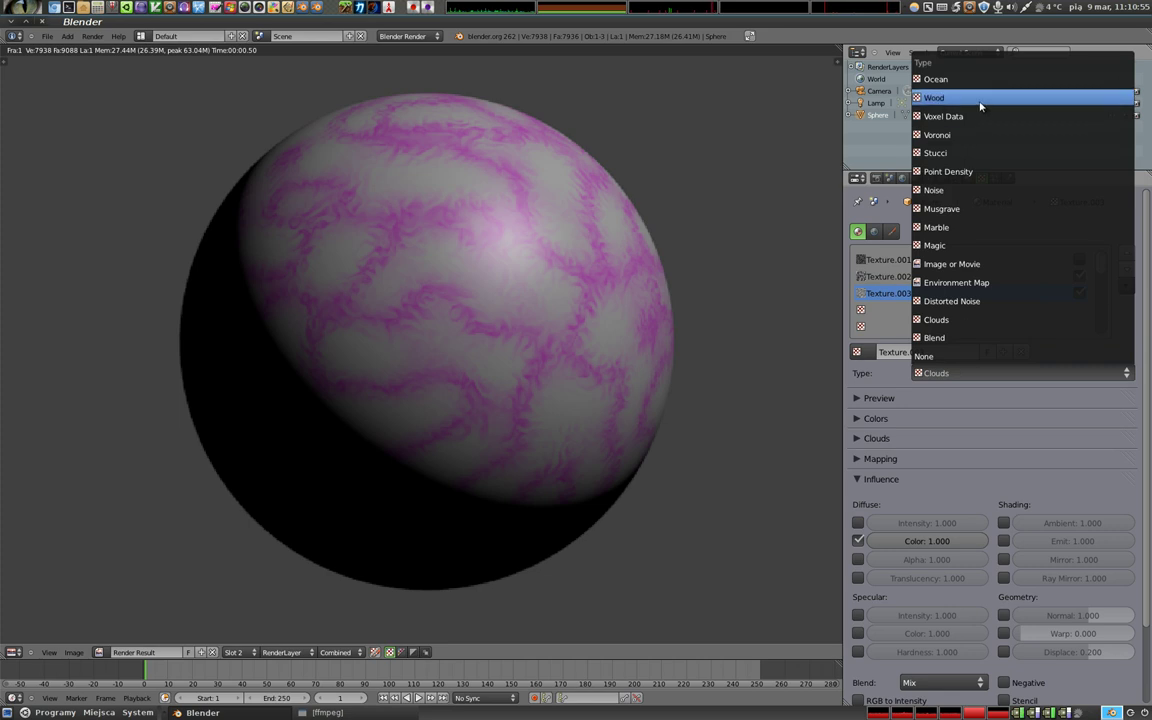
pyautogui.click(980, 106)
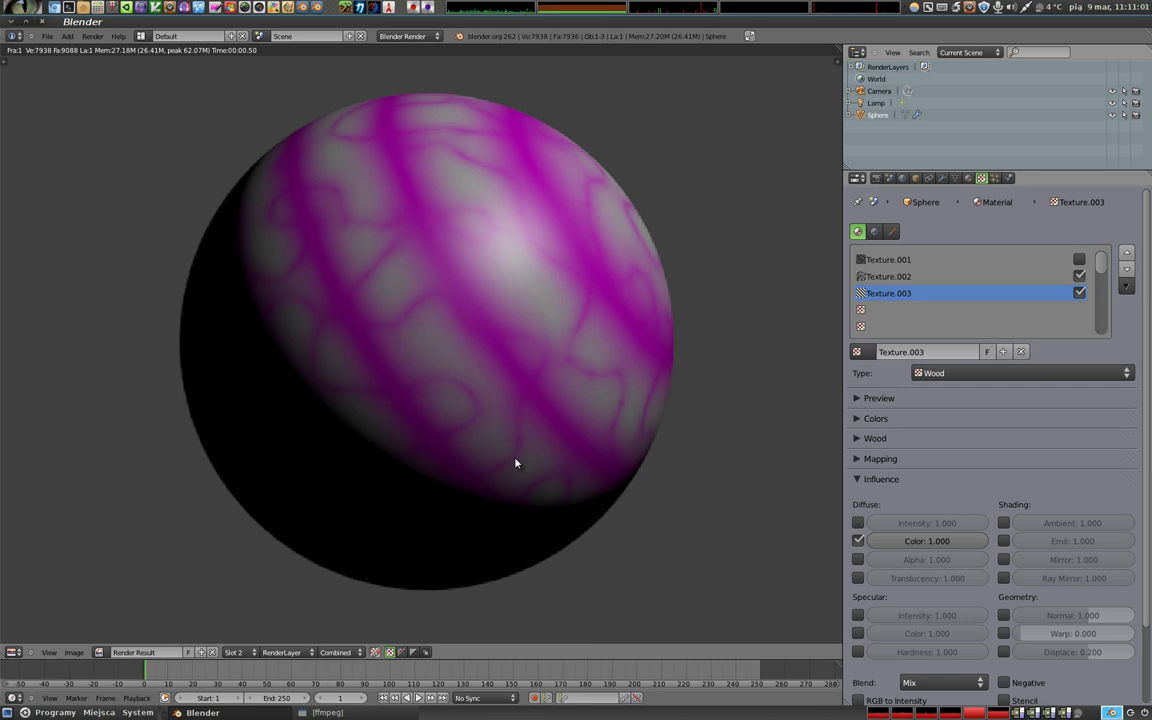
# Re-enable the Stucci texture (Texture.001) and re-render the sphere
pyautogui.click(900, 276)
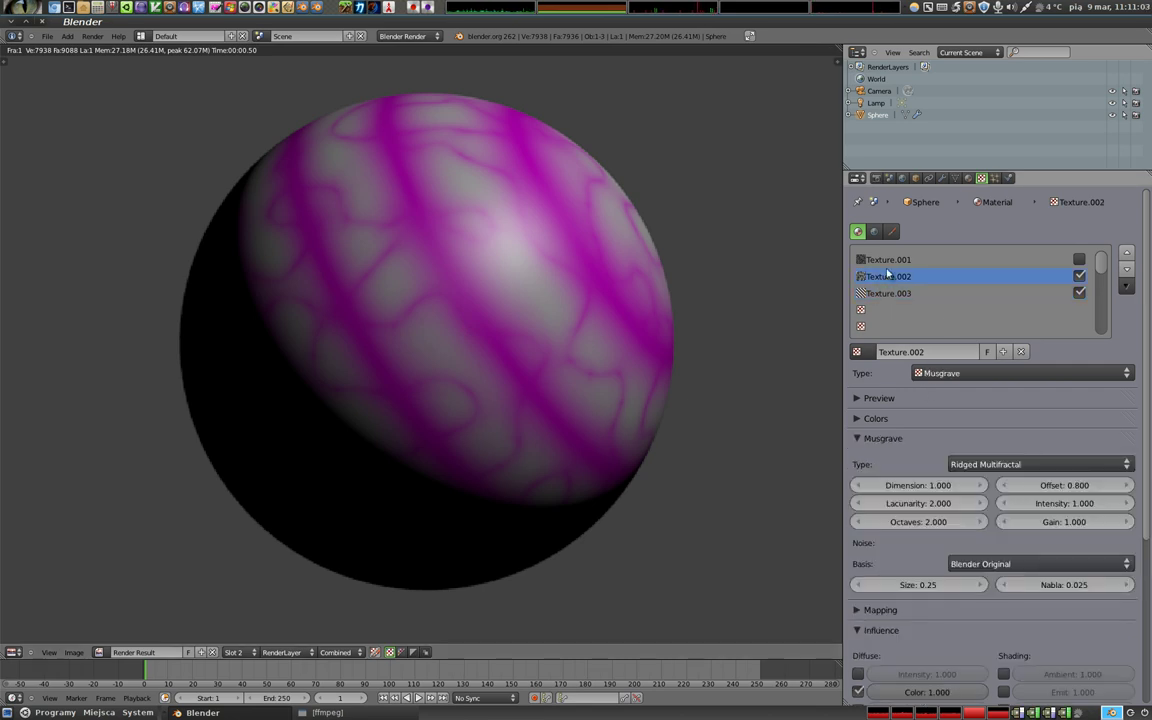
pyautogui.click(1079, 259)
pyautogui.click(915, 259)
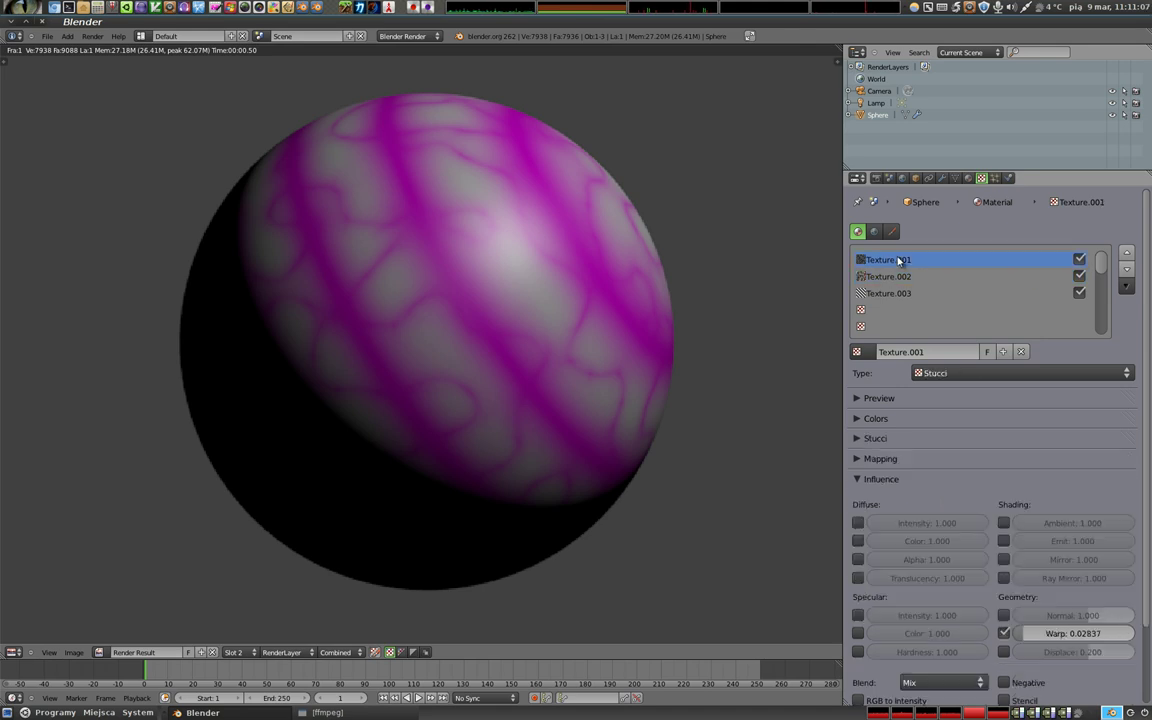
pyautogui.press('F12')
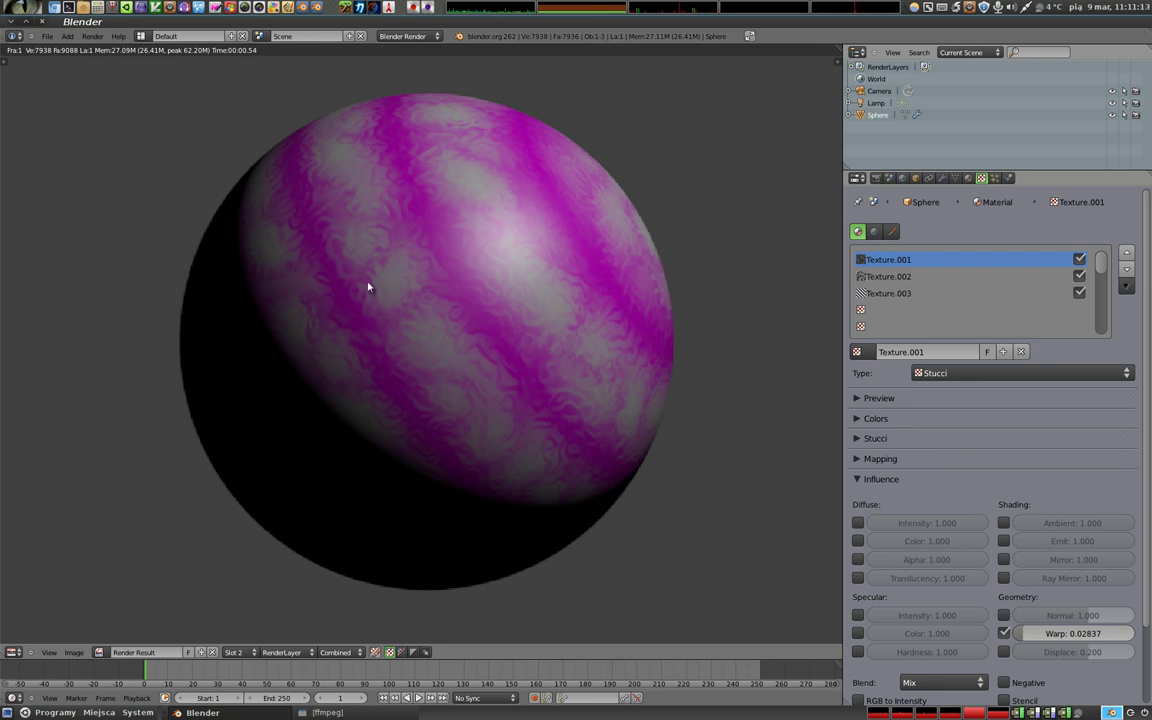
# Enable a colour ramp on the Musgrave texture, disable the Wood texture, and render
pyautogui.click(888, 276)
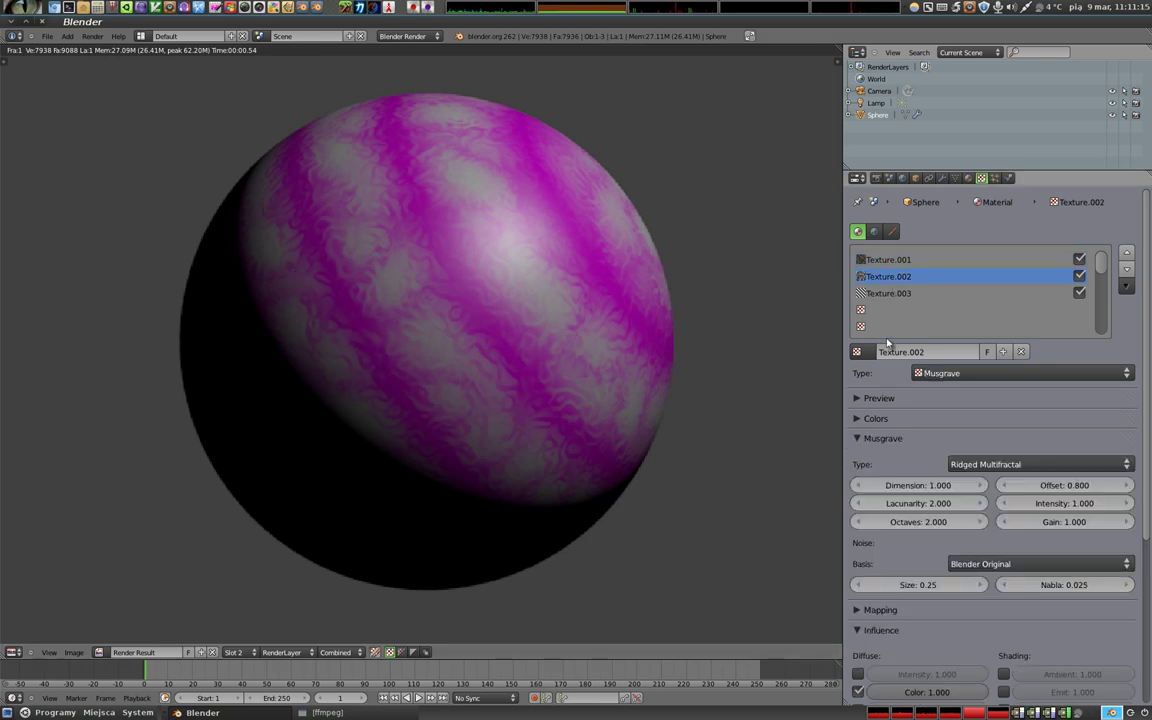
pyautogui.click(858, 419)
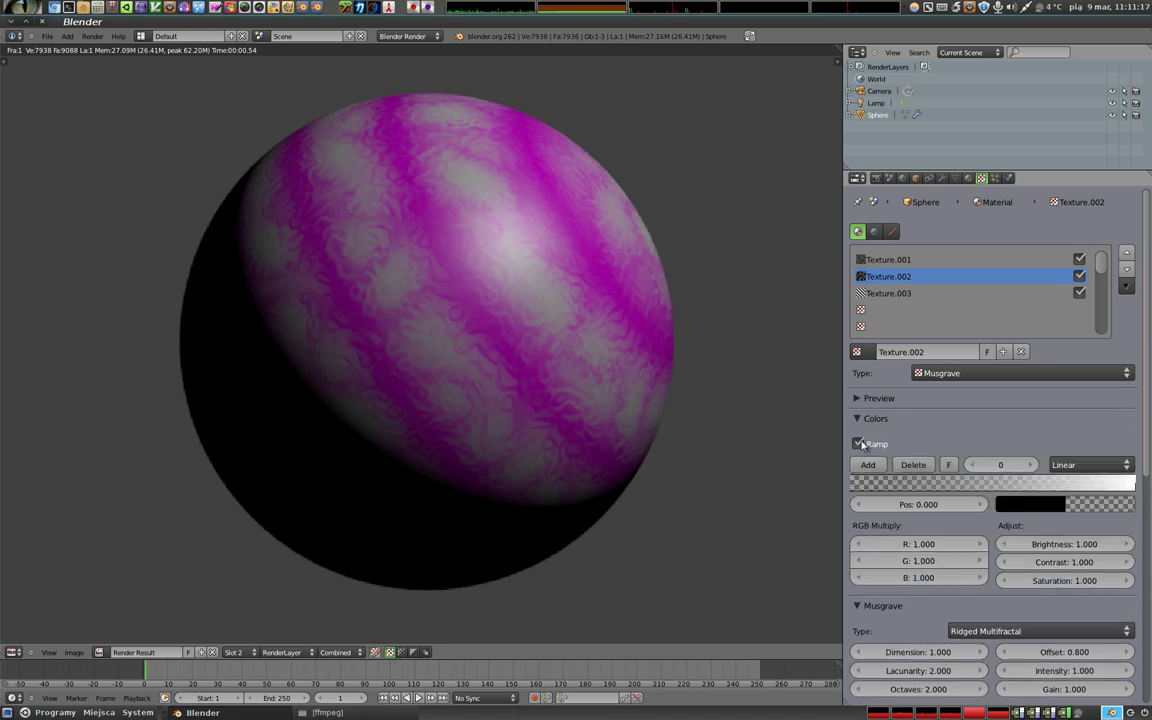
pyautogui.press('F12')
pyautogui.click(1079, 292)
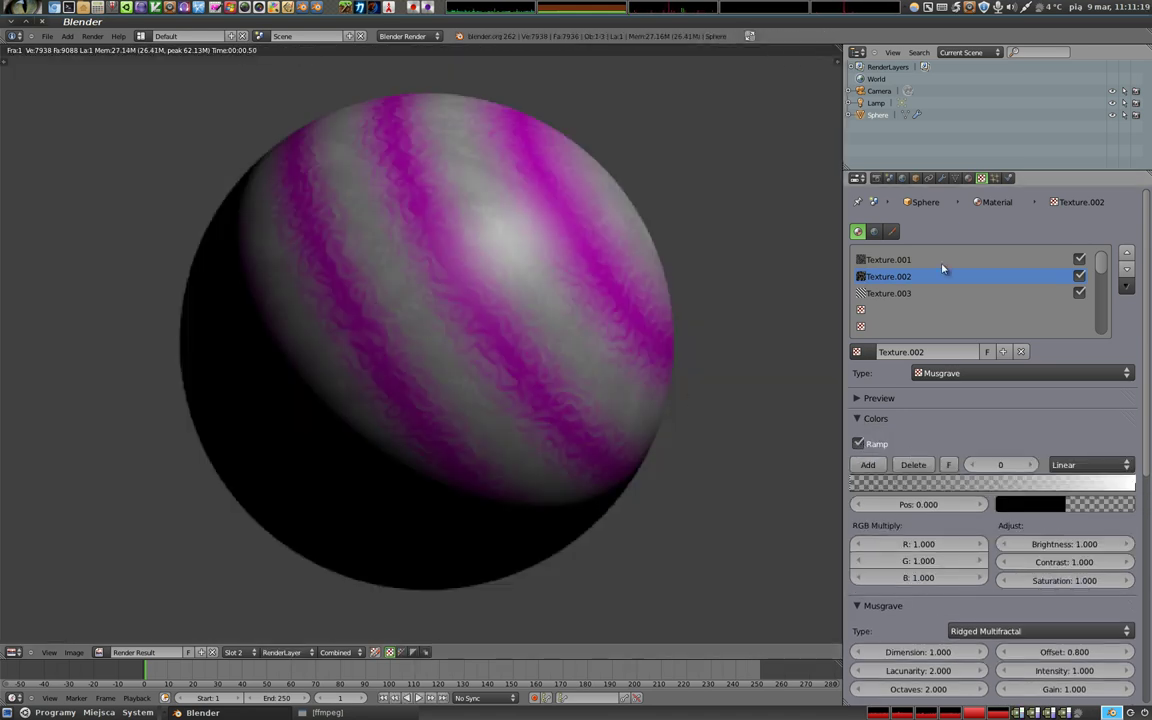
pyautogui.press('F12')
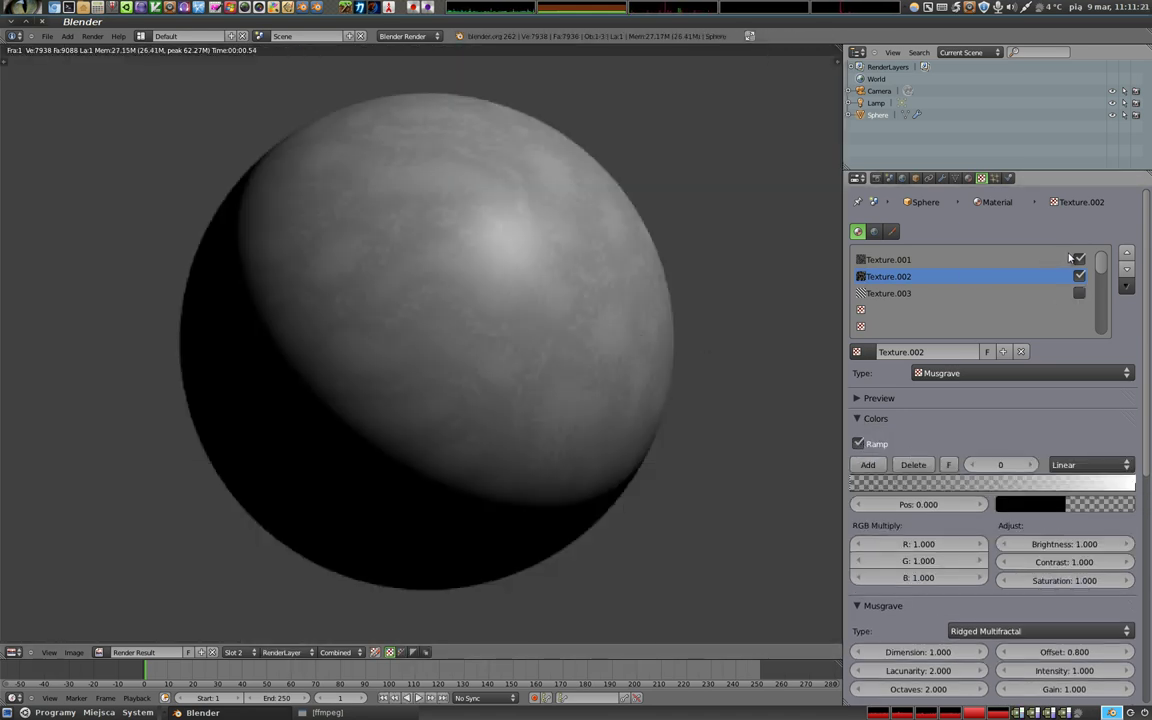
pyautogui.press('F12')
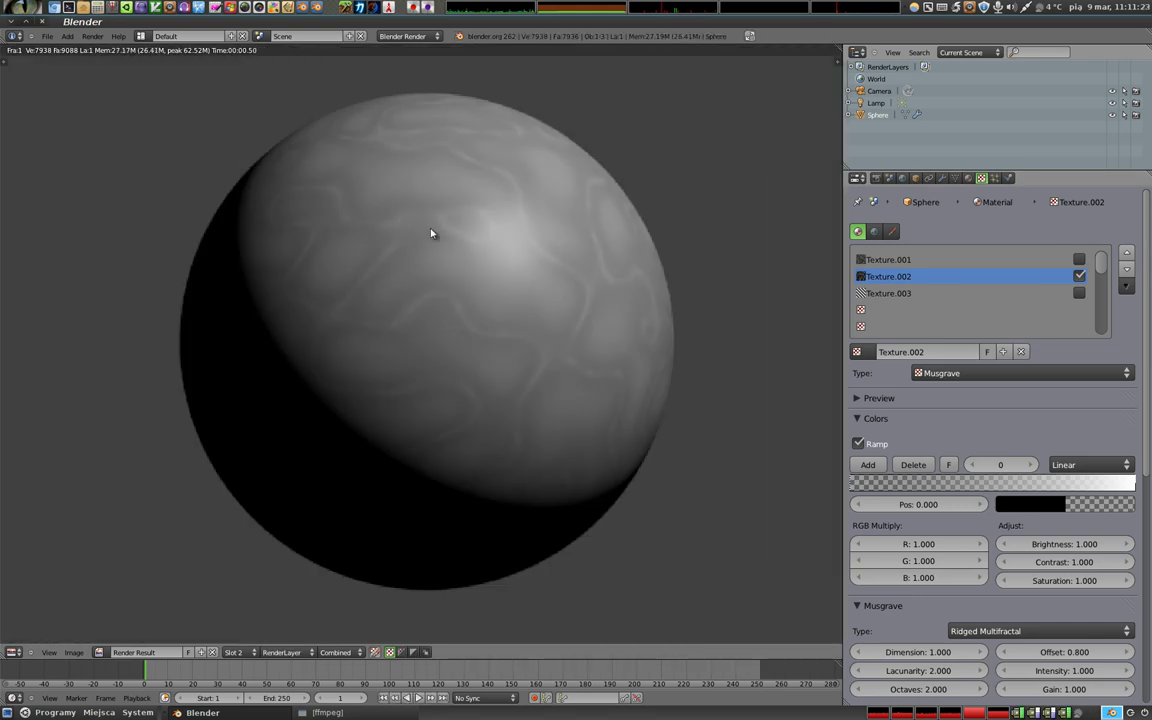
# Tighten the Musgrave ramp, moving the white stop to 0.324
pyautogui.moveTo(1132, 483); pyautogui.dragTo(1068, 483)
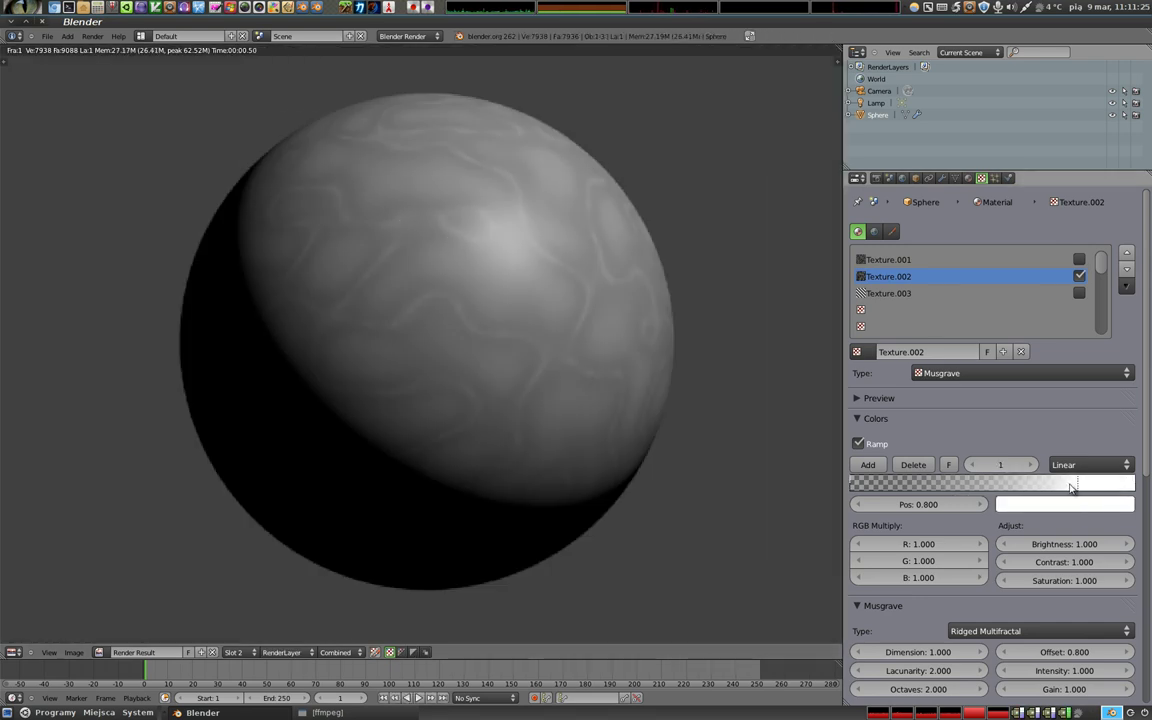
pyautogui.moveTo(888, 487)
pyautogui.mouseDown()
pyautogui.moveTo(1055, 487)
pyautogui.moveTo(953, 498)
pyautogui.mouseUp()
pyautogui.press('F12')
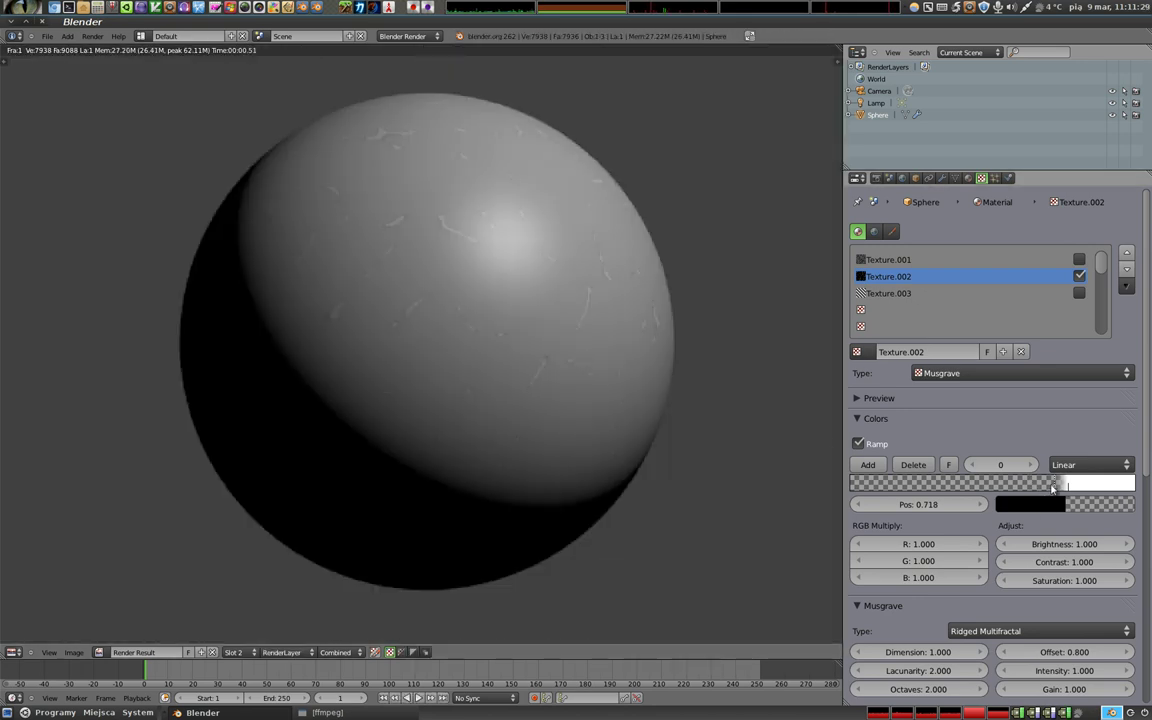
pyautogui.moveTo(1068, 483); pyautogui.dragTo(947, 486)
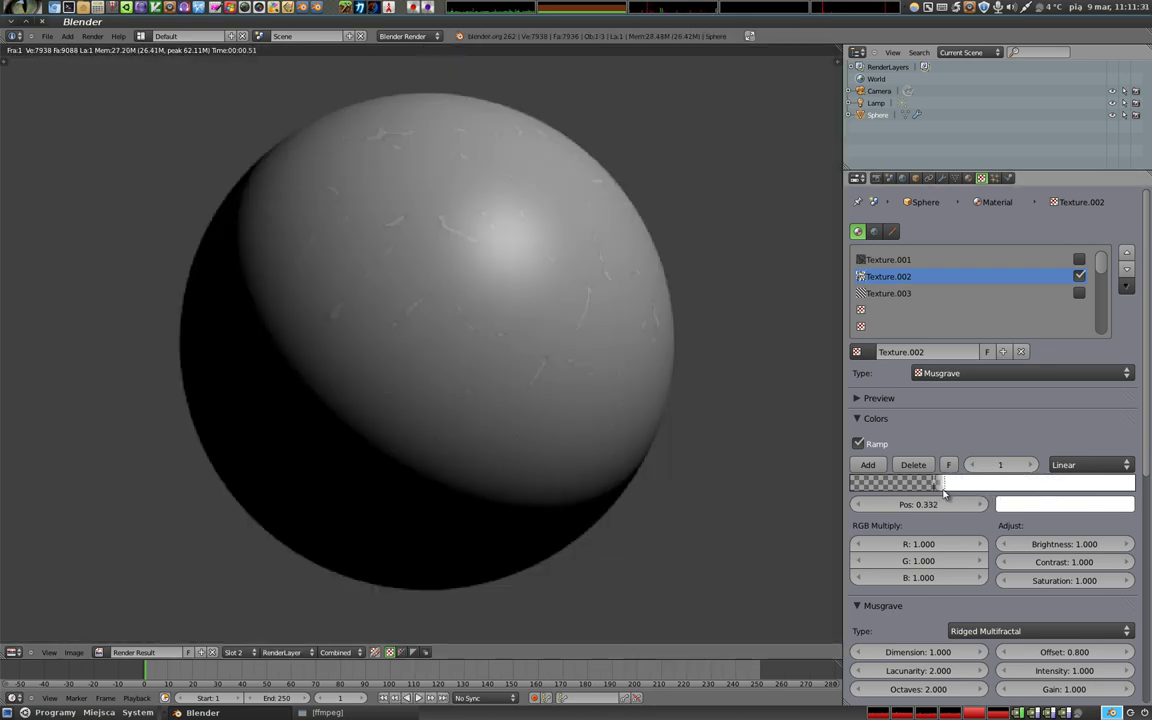
pyautogui.press('F12')
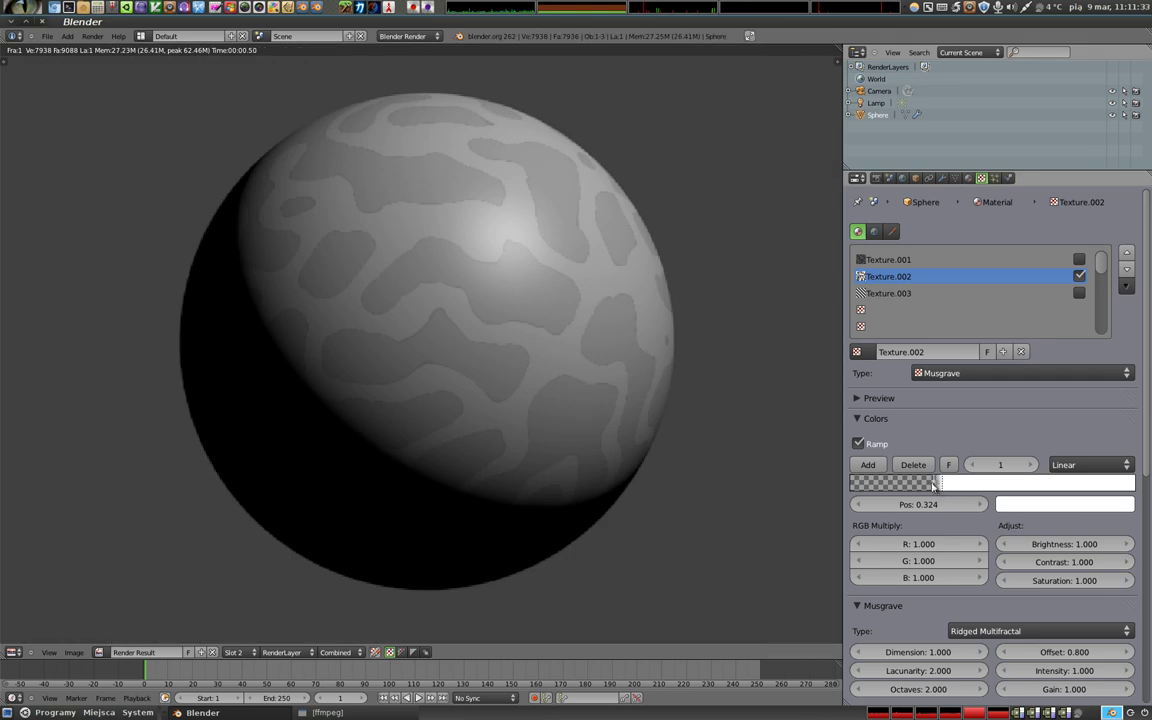
# Set the black stop to 0.294 with full alpha, re-enable Stucci, and render
pyautogui.click(936, 486)
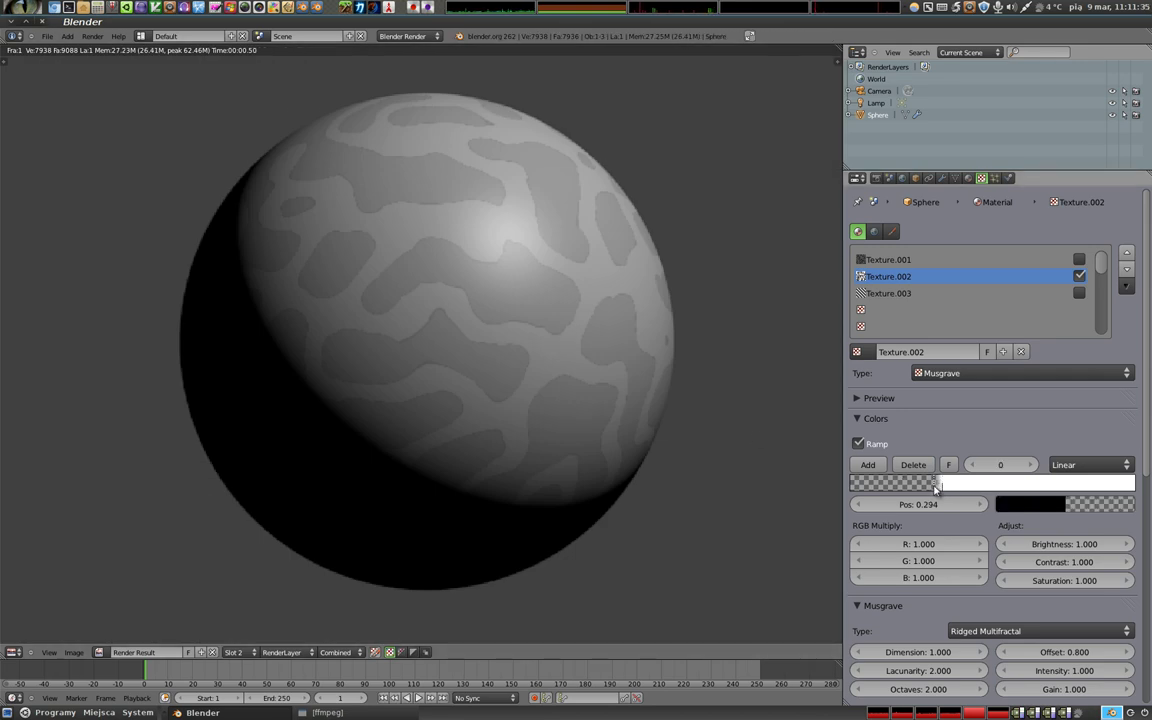
pyautogui.click(1030, 504)
pyautogui.moveTo(1000, 480); pyautogui.dragTo(1094, 482)
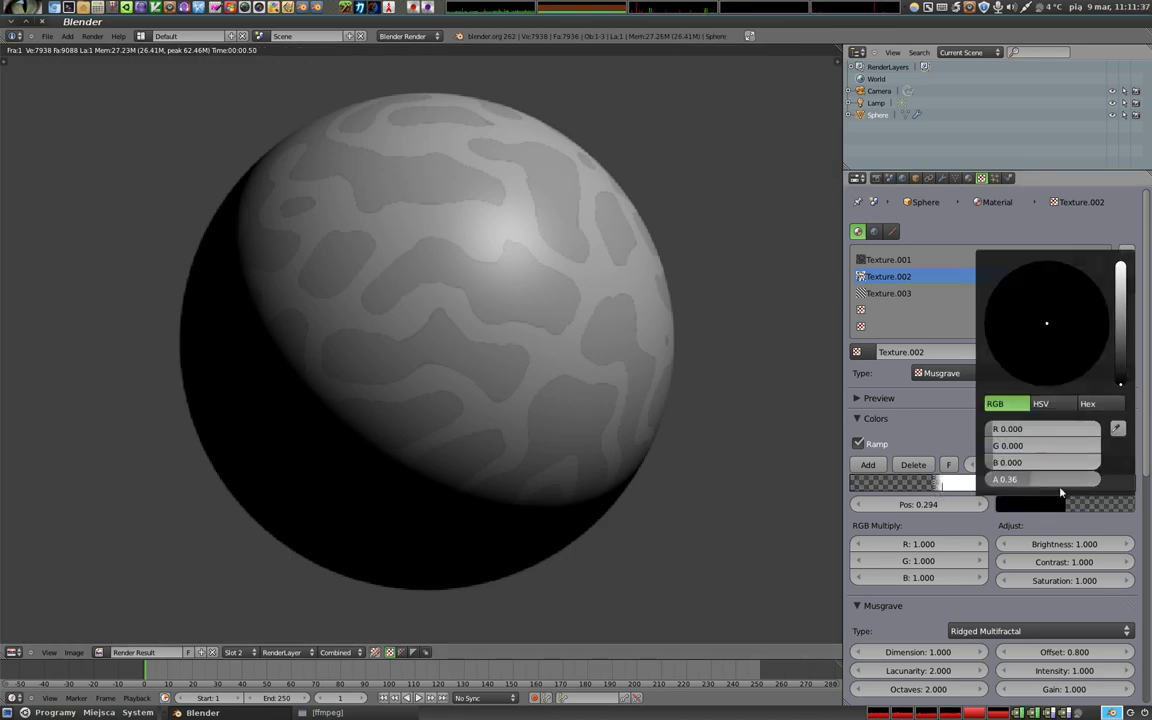
pyautogui.press('F12')
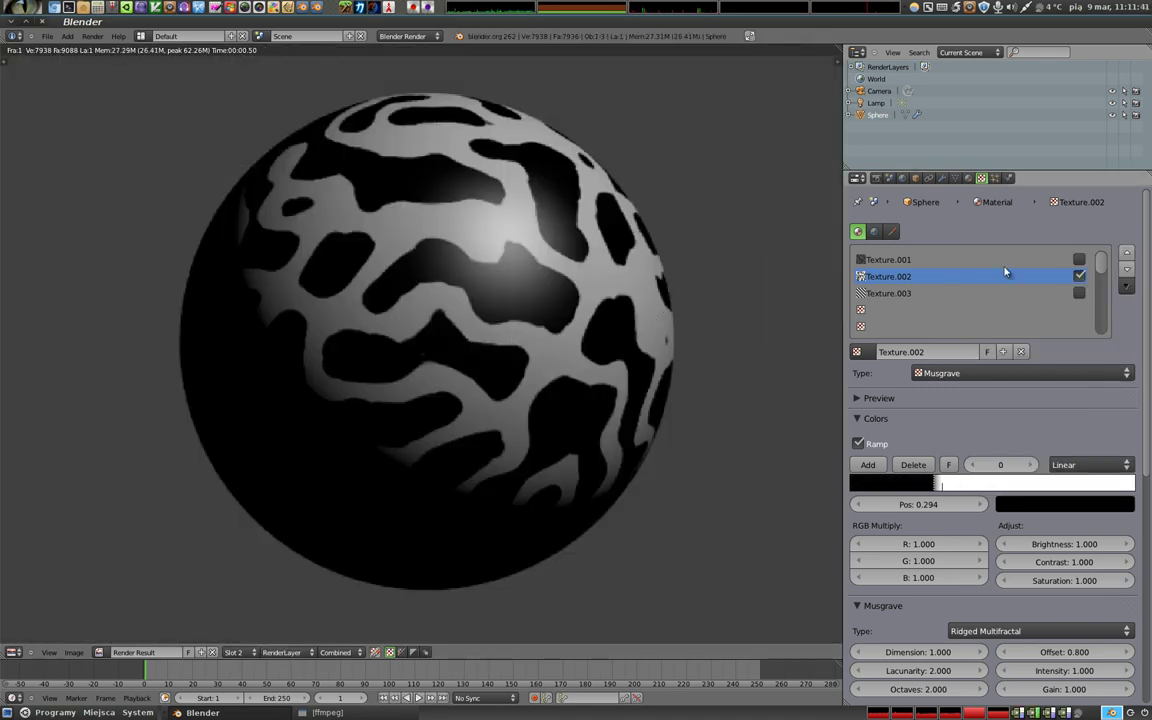
pyautogui.click(1078, 259)
pyautogui.press('F12')
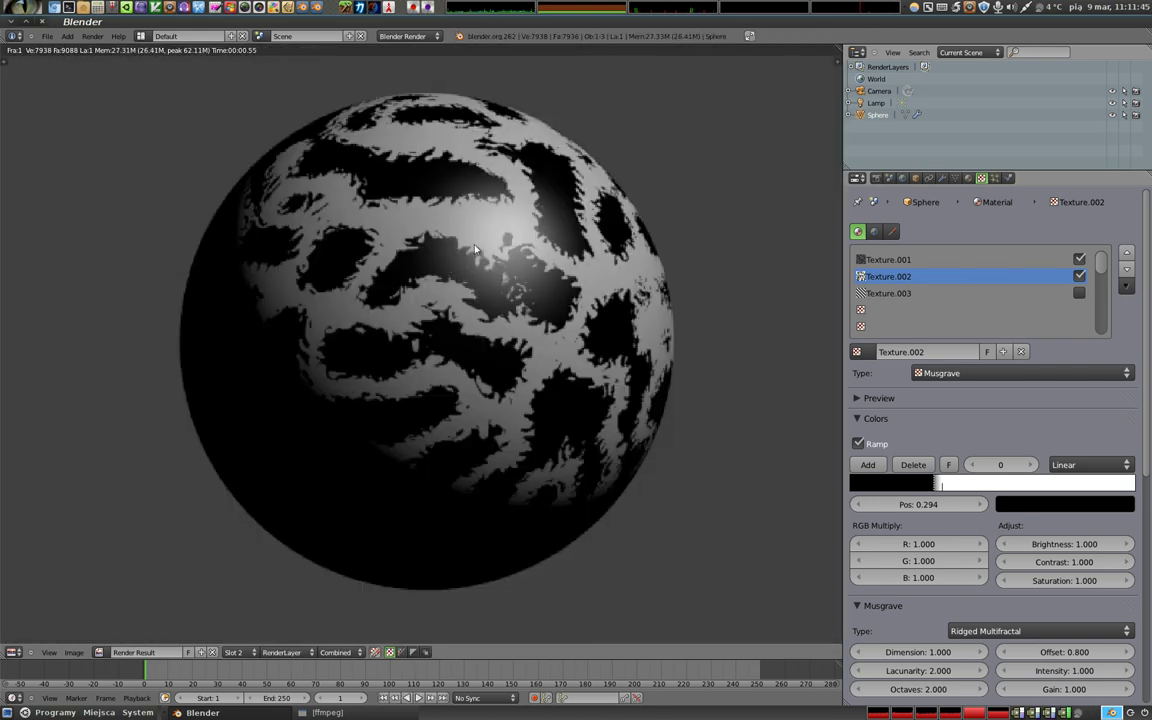
# Switch Texture.003 back on and inspect the three-texture render up close
pyautogui.click(1078, 293)
pyautogui.press('F12')
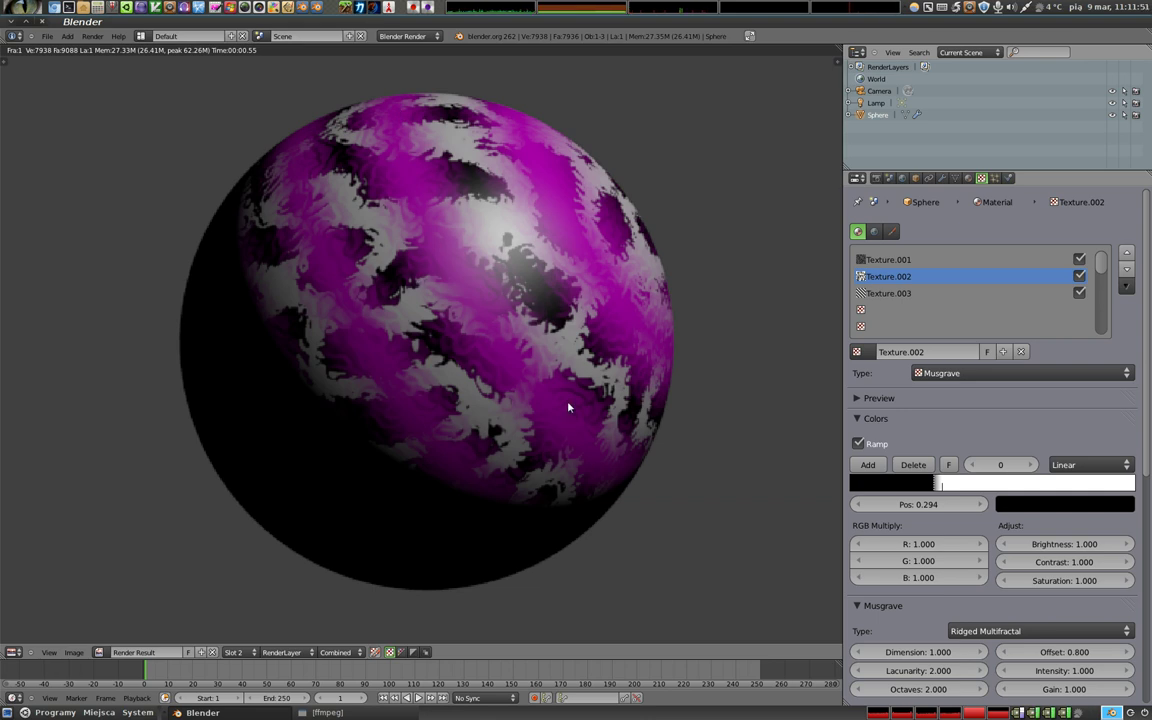
pyautogui.scroll(2, 567, 392)
pyautogui.scroll(1, 540, 390)
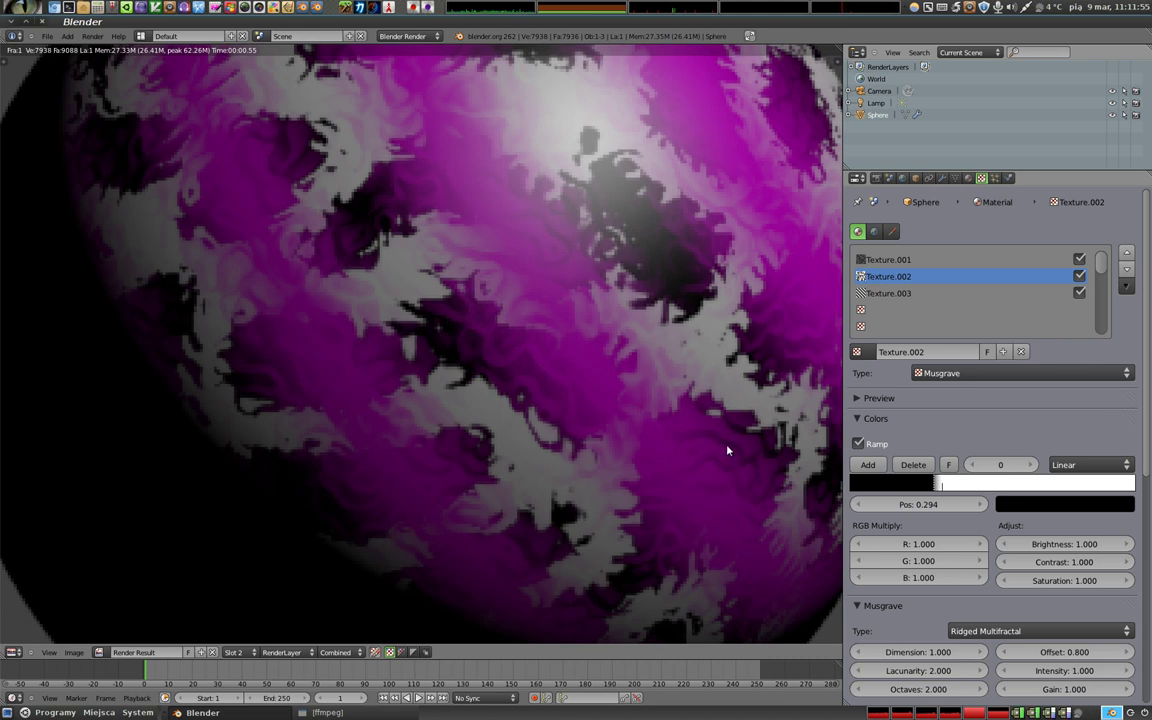
pyautogui.scroll(-5, 456, 276)
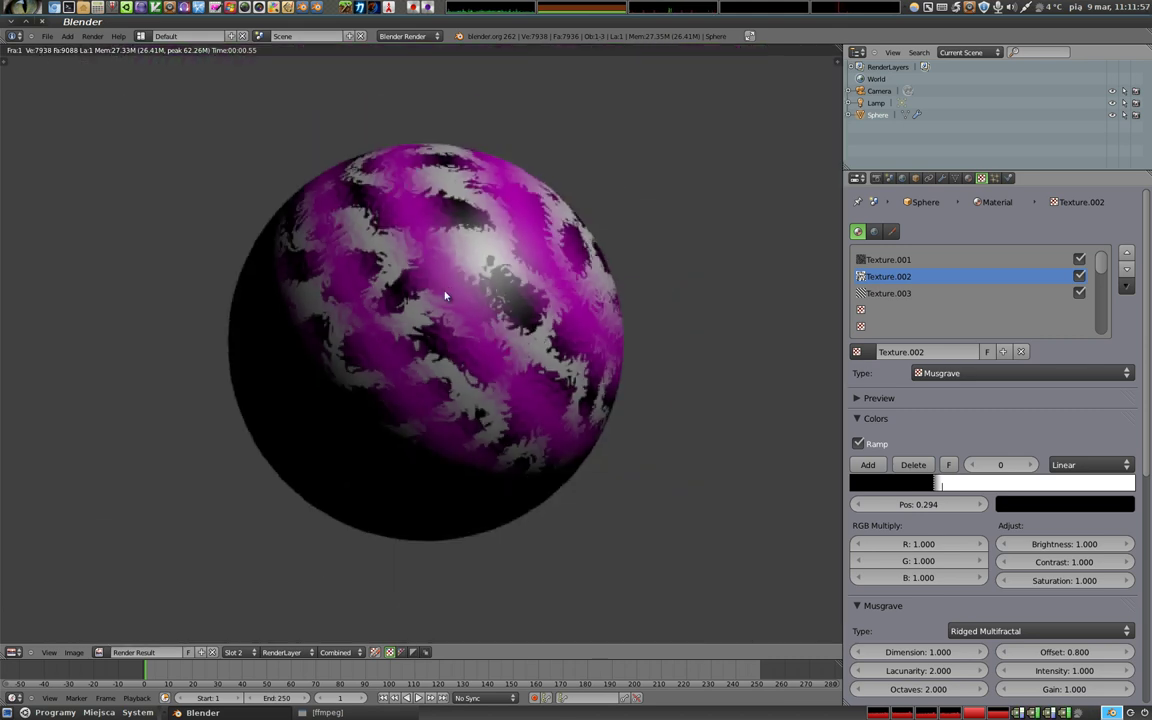
pyautogui.scroll(1, 431, 333)
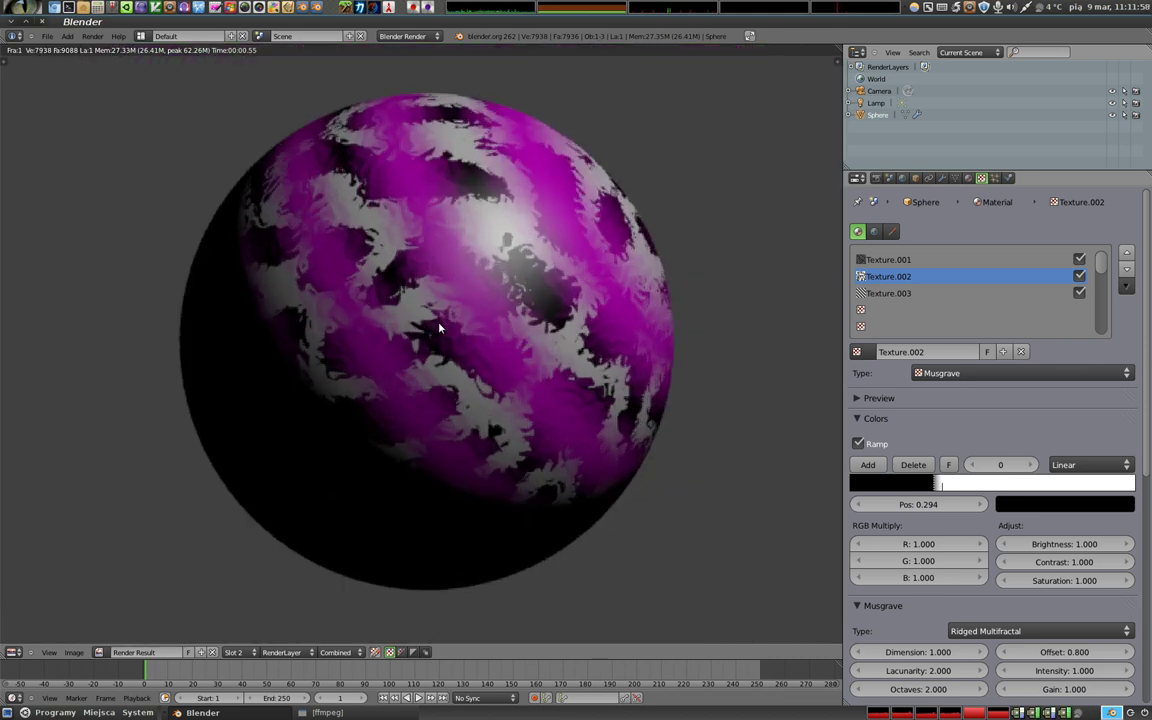
pyautogui.click(879, 260)
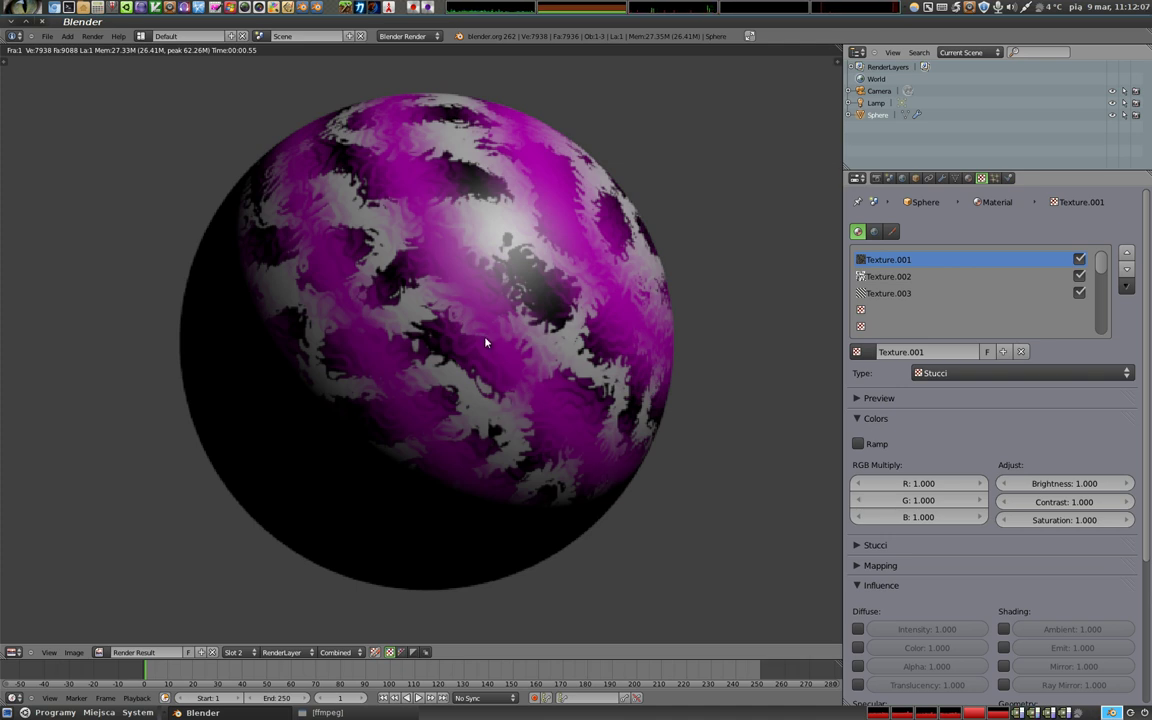
# Move the Wood texture down one slot, leaving an empty slot below Musgrave
pyautogui.click(882, 293)
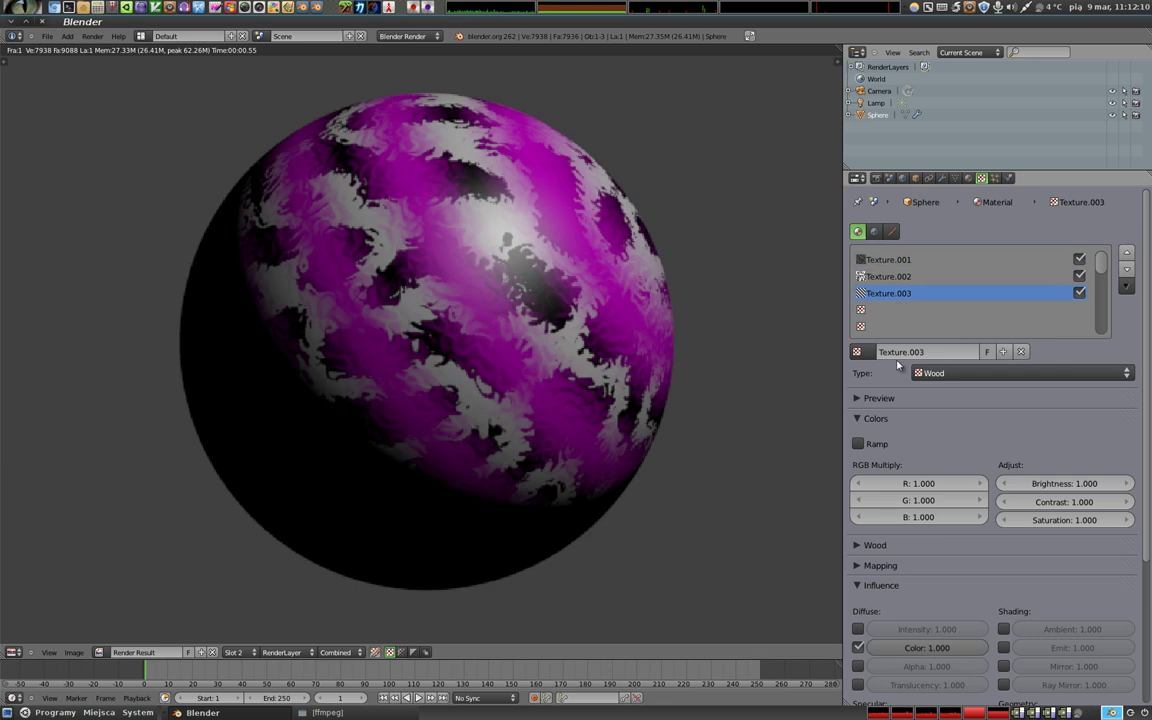
pyautogui.click(1129, 271)
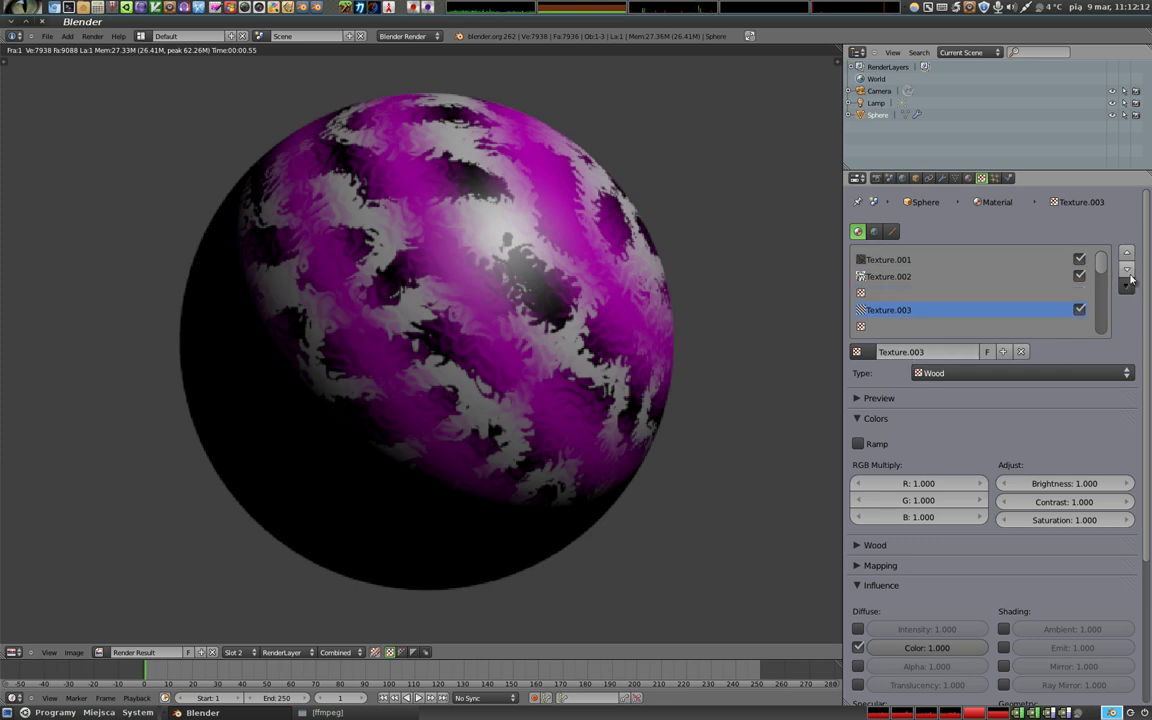
pyautogui.click(881, 278)
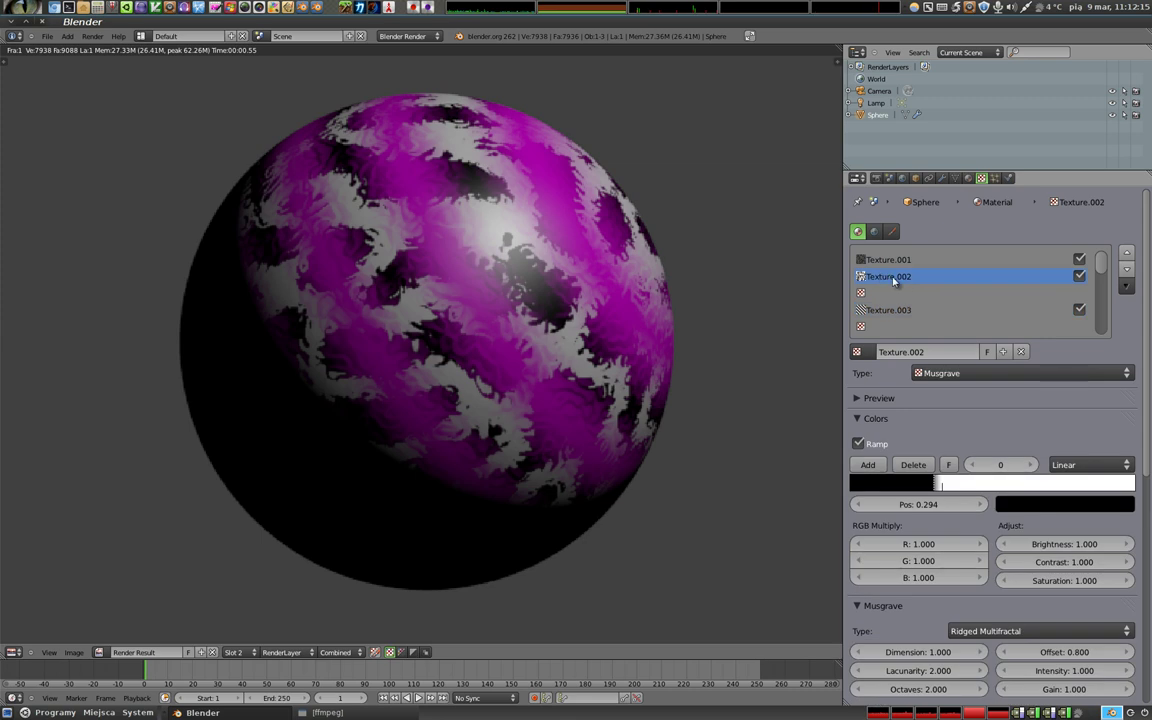
pyautogui.click(886, 293)
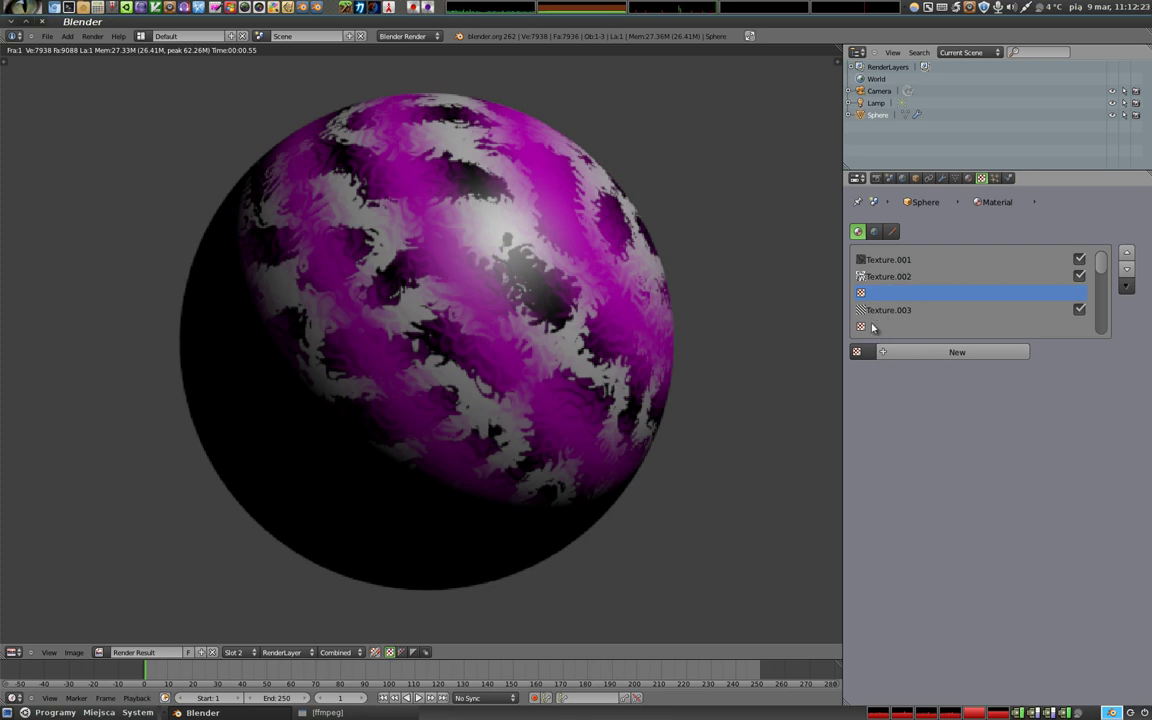
# Copy the Stucci texture's slot settings and paste them into the empty slot
pyautogui.click(890, 260)
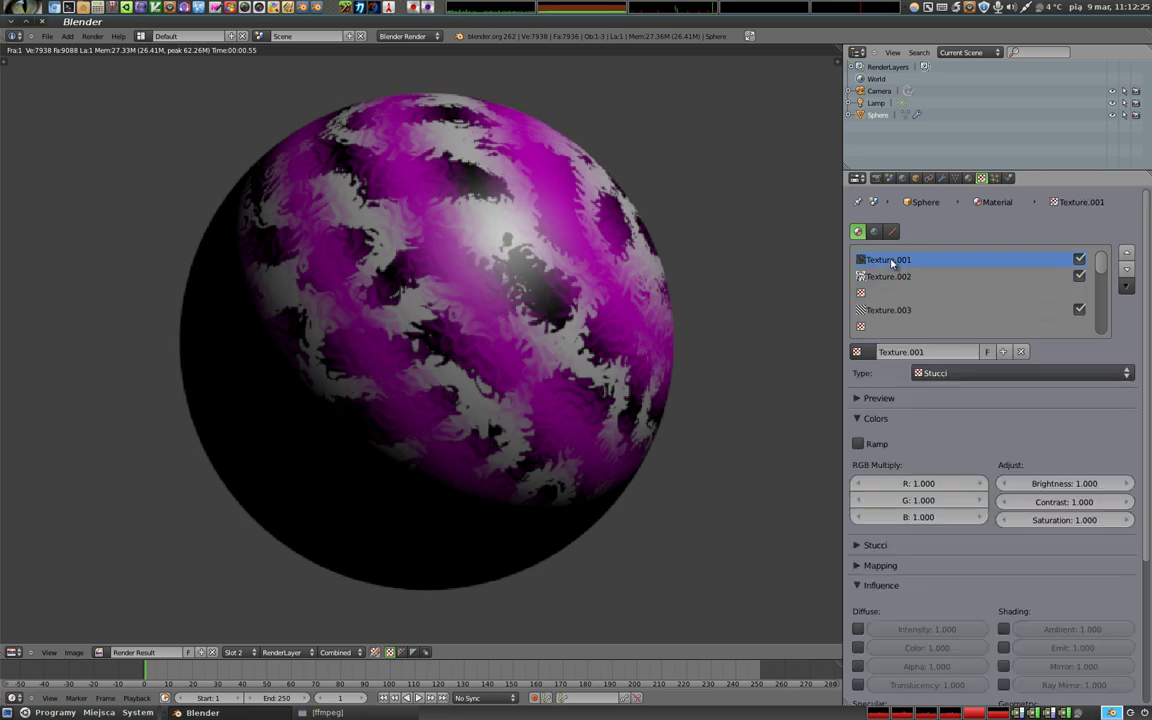
pyautogui.click(1125, 285)
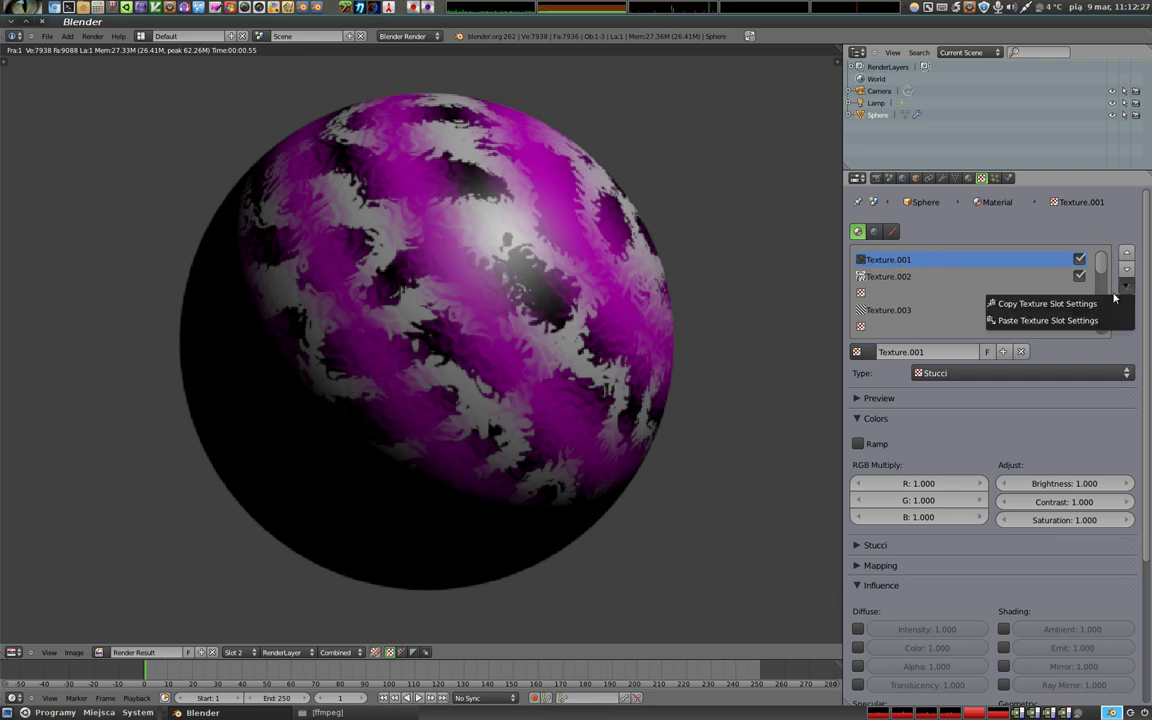
pyautogui.click(888, 293)
pyautogui.click(1126, 285)
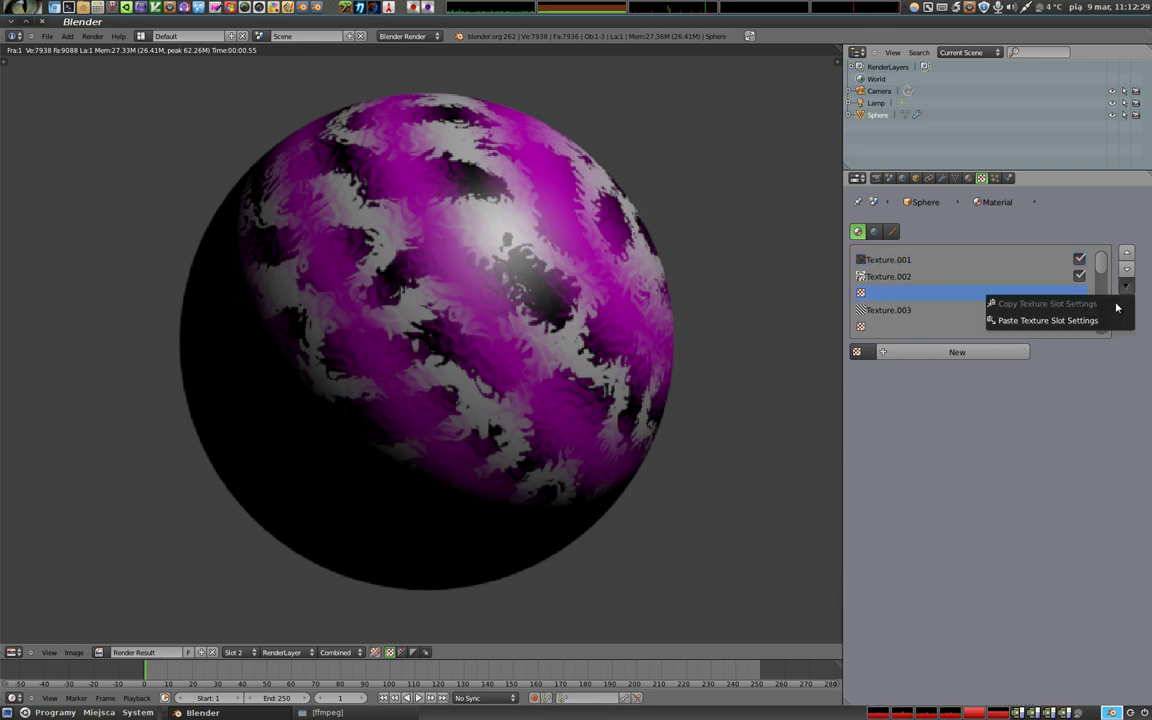
pyautogui.click(1060, 320)
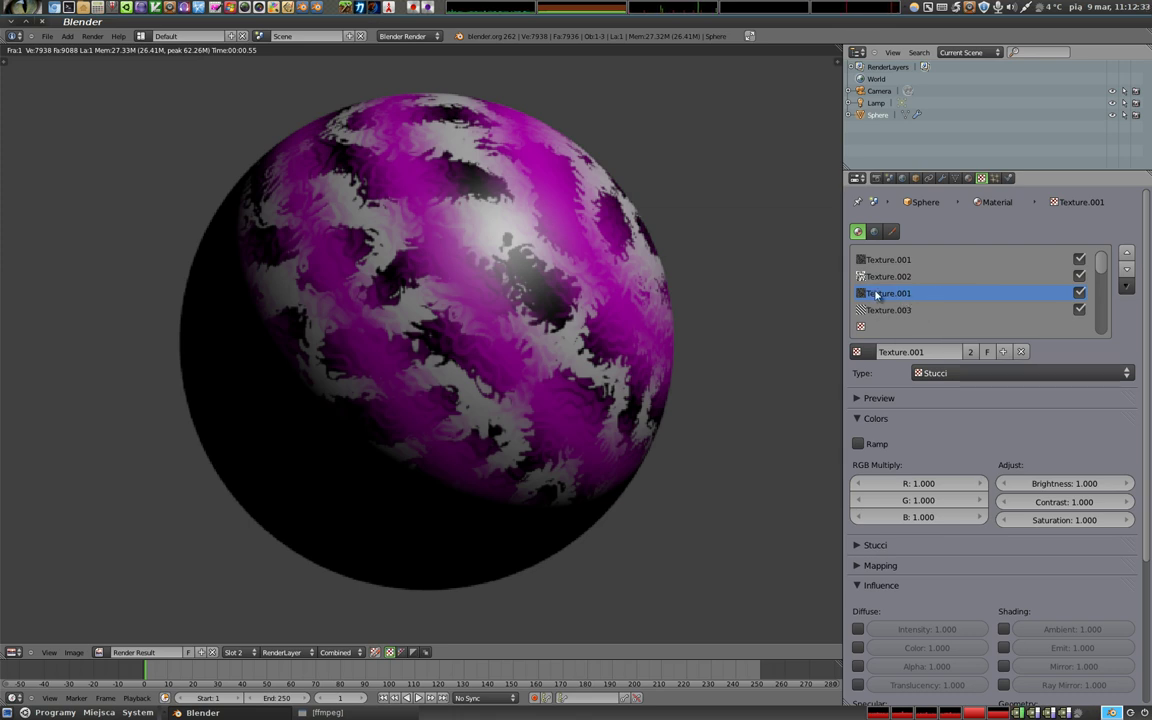
# Enable Warp influence on the original Stucci slot and re-render the warped pattern
pyautogui.click(895, 260)
pyautogui.scroll(-4, 954, 559)
pyautogui.click(1004, 572)
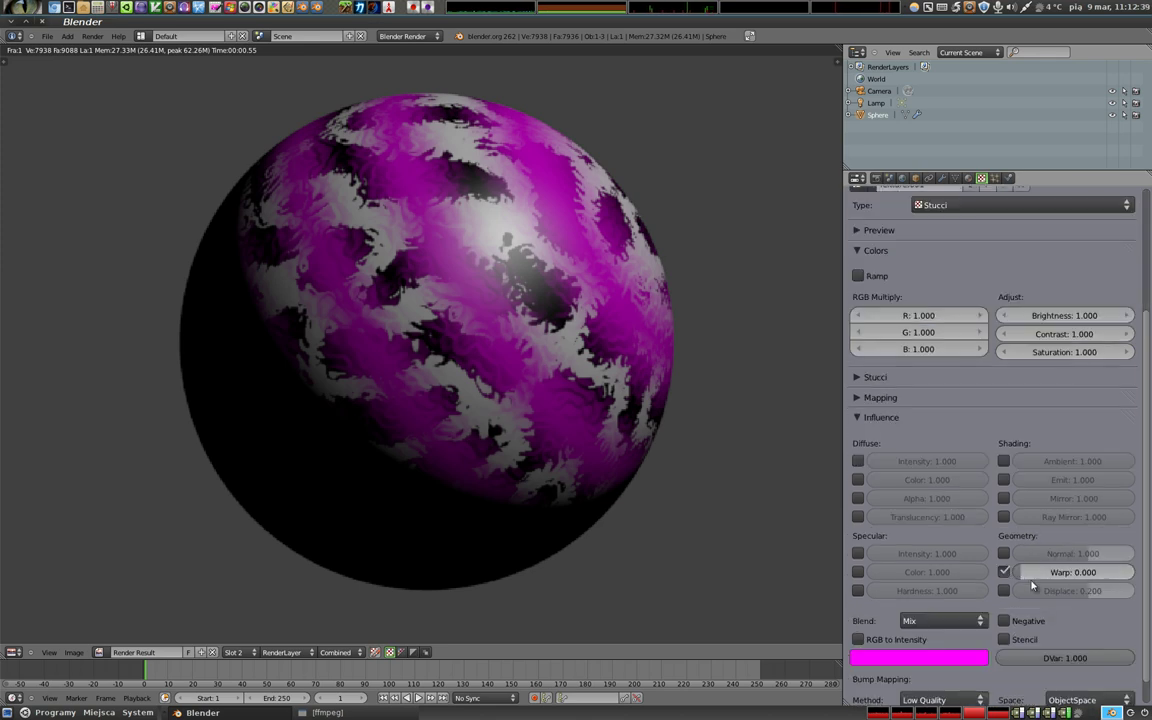
pyautogui.press('F12')
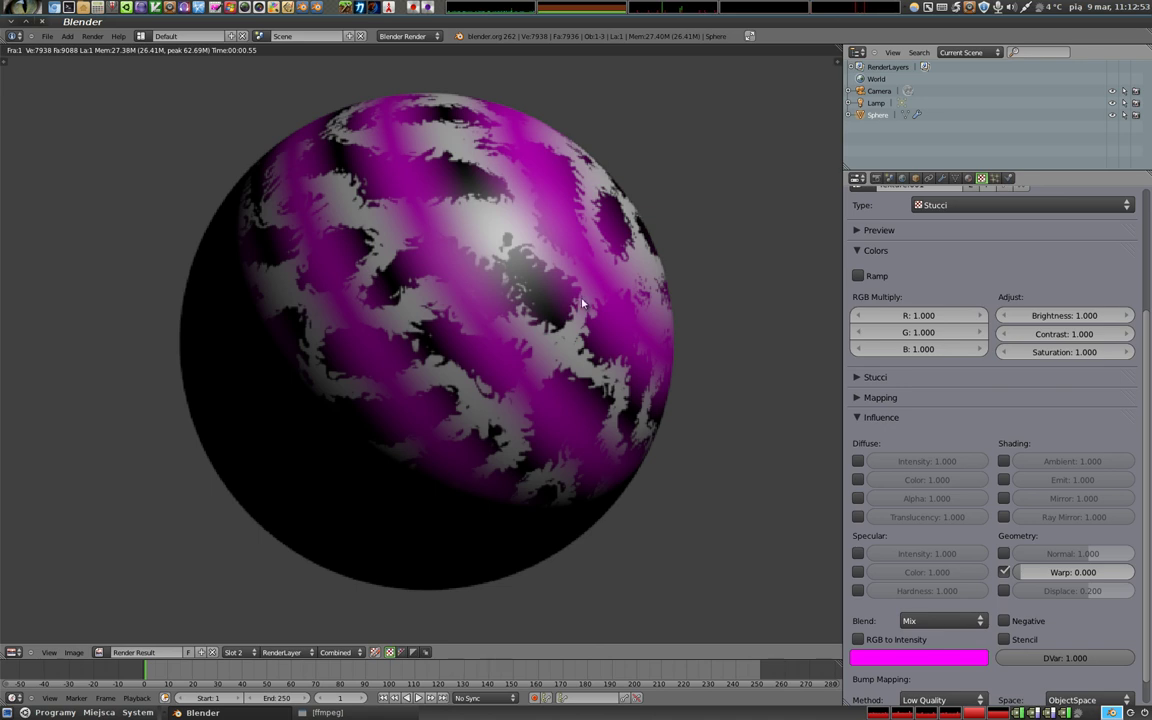
pyautogui.scroll(2, 975, 430)
pyautogui.scroll(3, 978, 440)
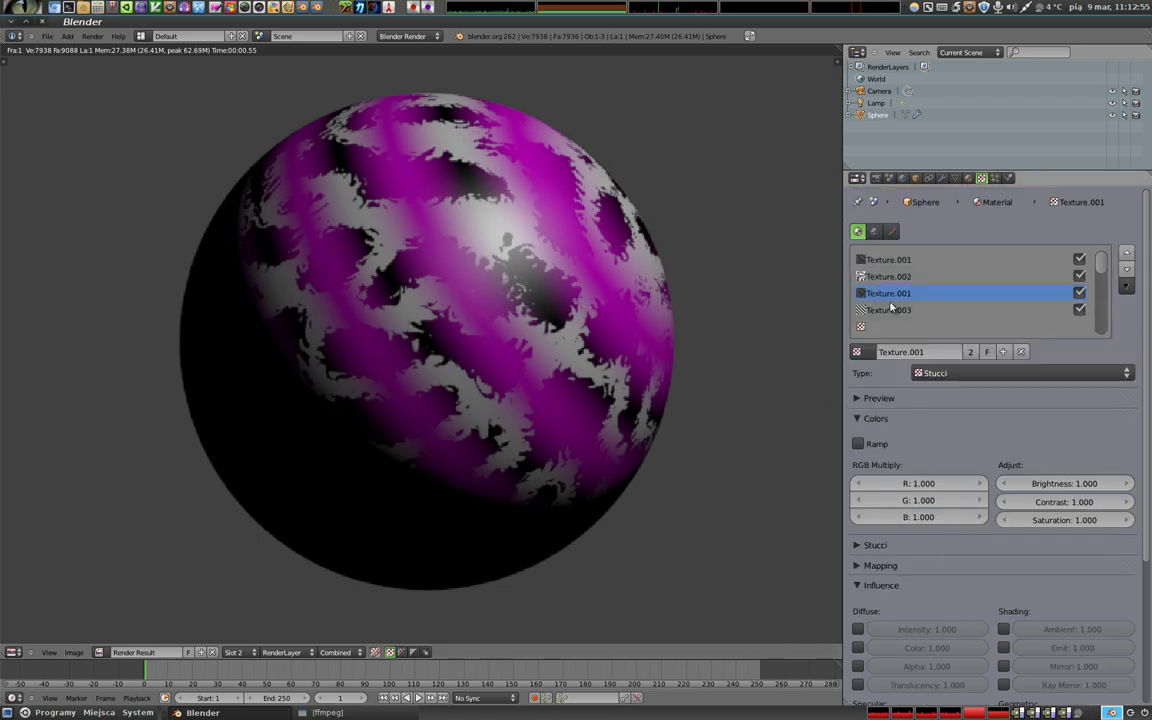
# Paste the Texture.001 slot settings into the empty slot below Texture.003
pyautogui.click(1126, 268)
pyautogui.click(887, 293)
pyautogui.click(1126, 286)
pyautogui.click(1000, 299)
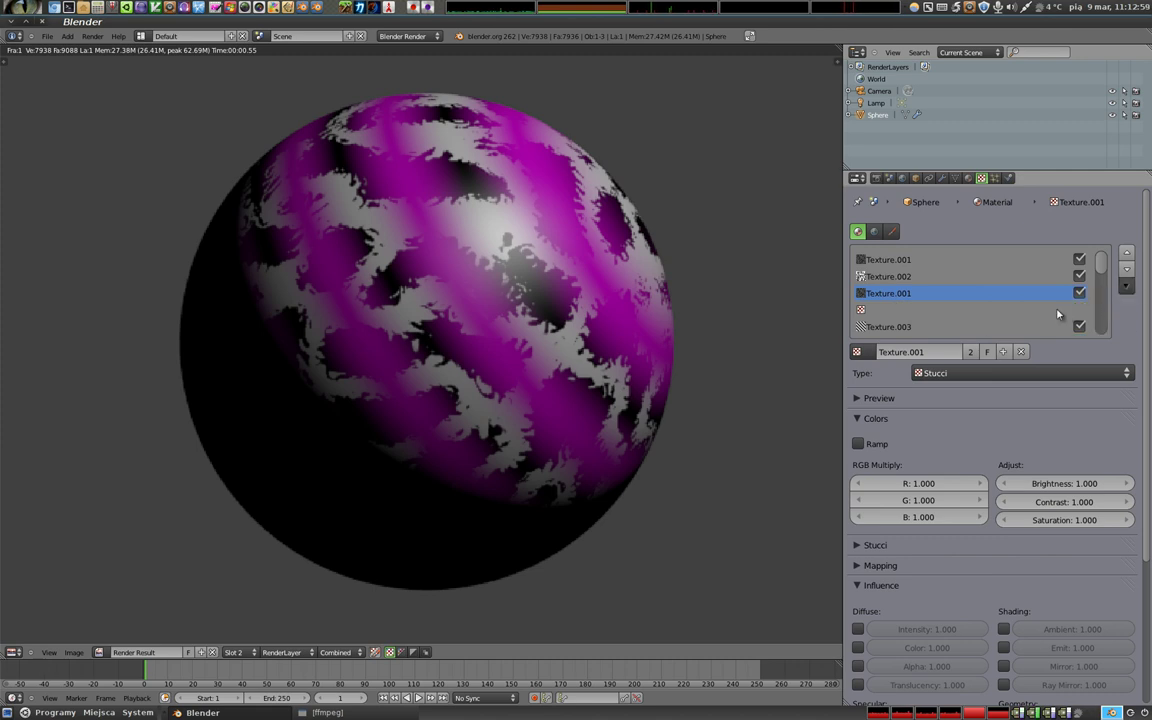
pyautogui.click(970, 310)
pyautogui.click(1127, 286)
pyautogui.click(1005, 316)
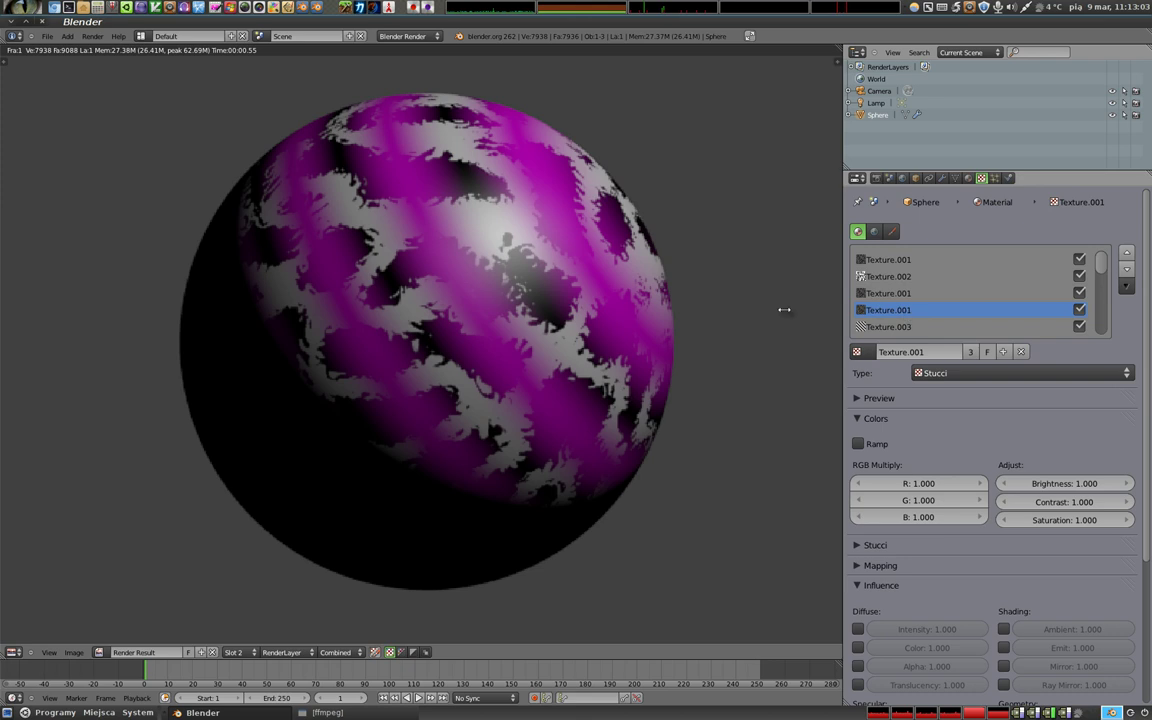
# Switch the new slot's texture to Clouds, disable all other slots, and re-render
pyautogui.click(960, 373)
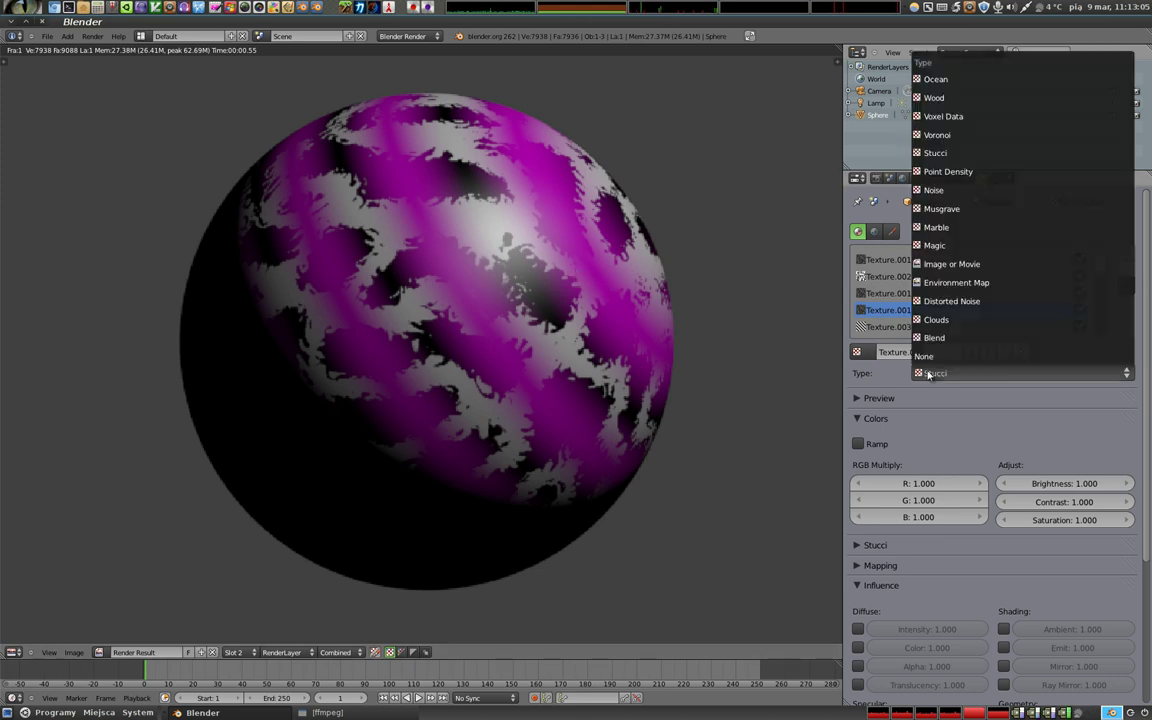
pyautogui.click(955, 319)
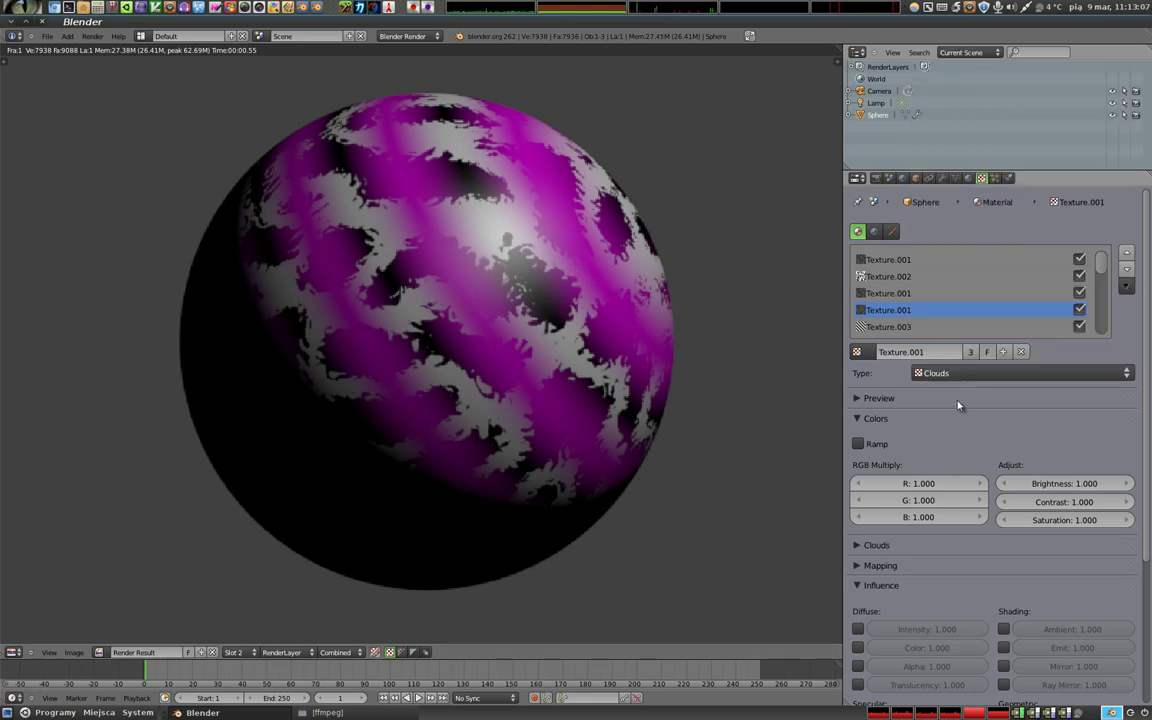
pyautogui.click(856, 418)
pyautogui.moveTo(1079, 259); pyautogui.dragTo(1076, 318)
pyautogui.click(1079, 323)
pyautogui.press('F12')
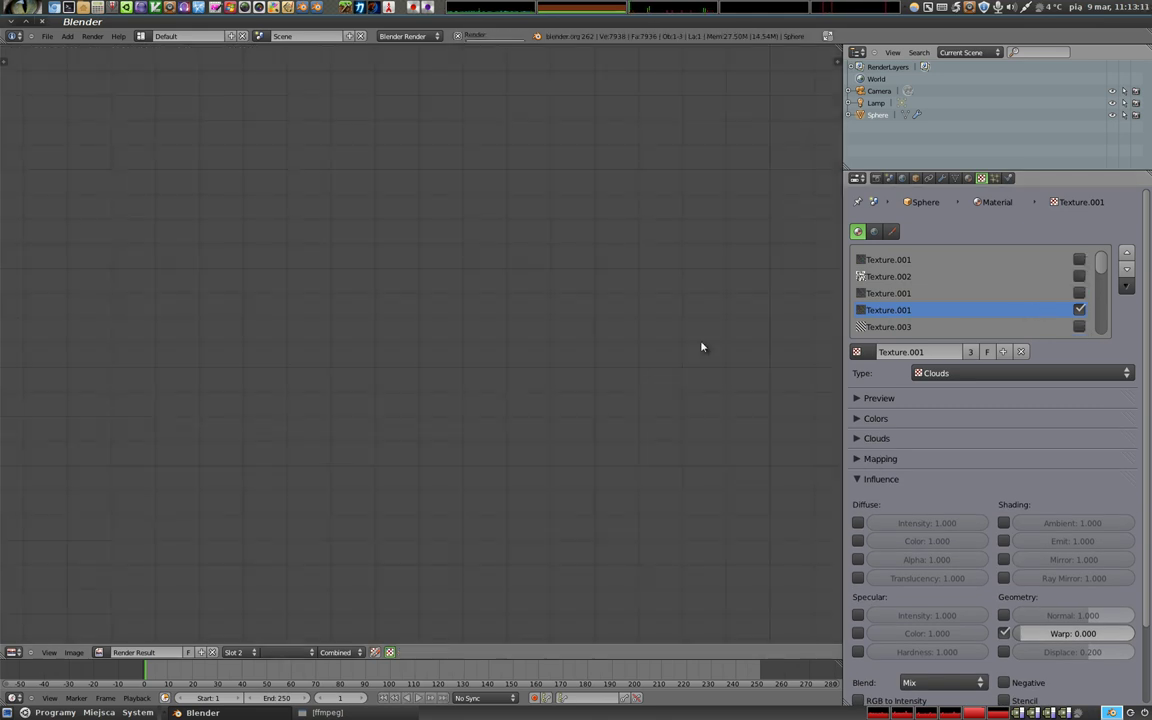
# Enable a colour ramp on the Clouds texture, white stop near 0.3, affecting diffuse colour
pyautogui.click(872, 416)
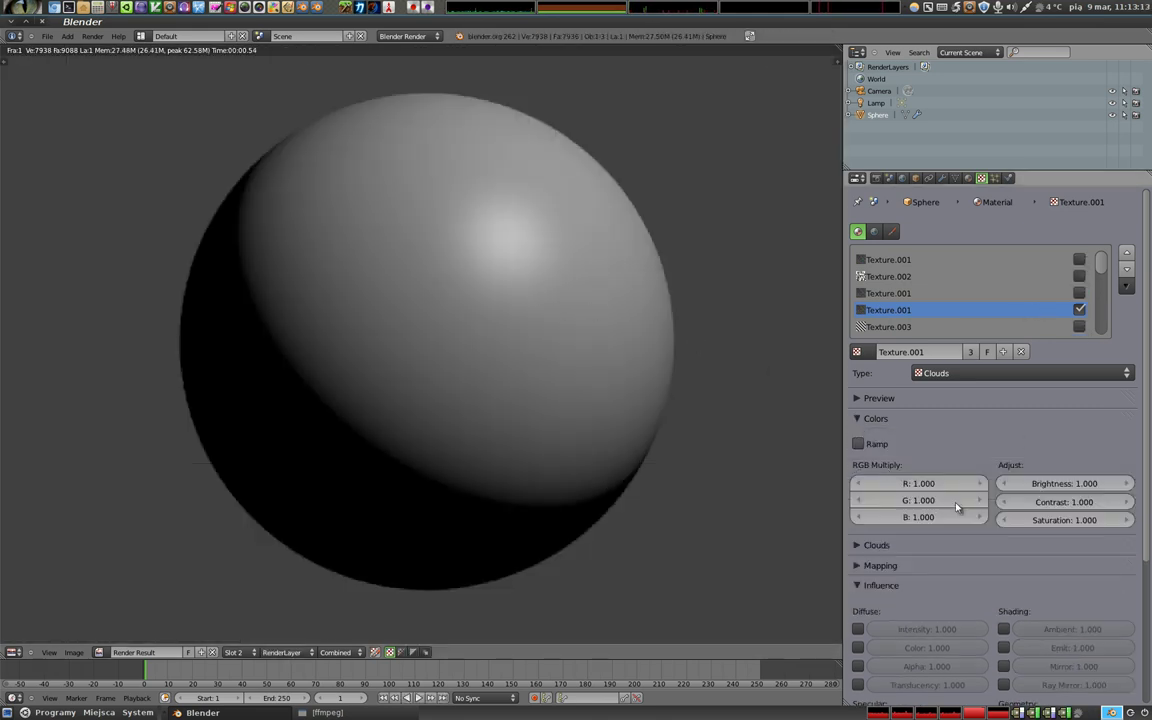
pyautogui.click(857, 443)
pyautogui.moveTo(1060, 484)
pyautogui.mouseDown()
pyautogui.moveTo(924, 490)
pyautogui.moveTo(951, 491)
pyautogui.mouseUp()
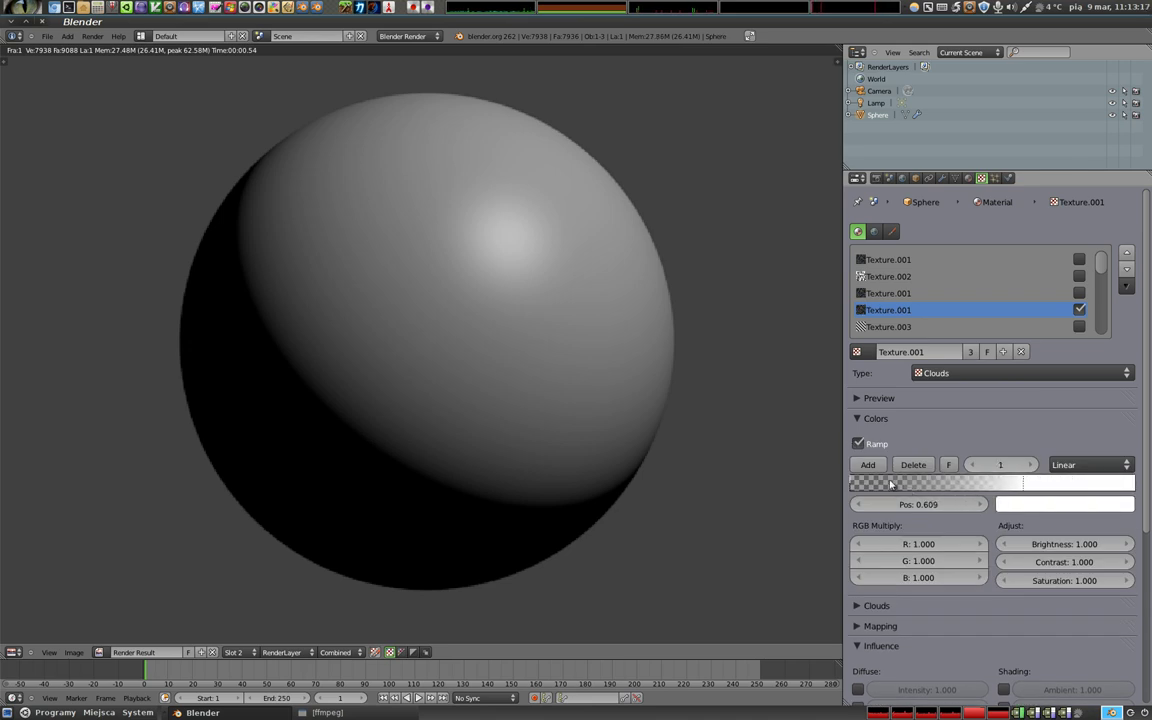
pyautogui.moveTo(852, 487); pyautogui.dragTo(985, 487)
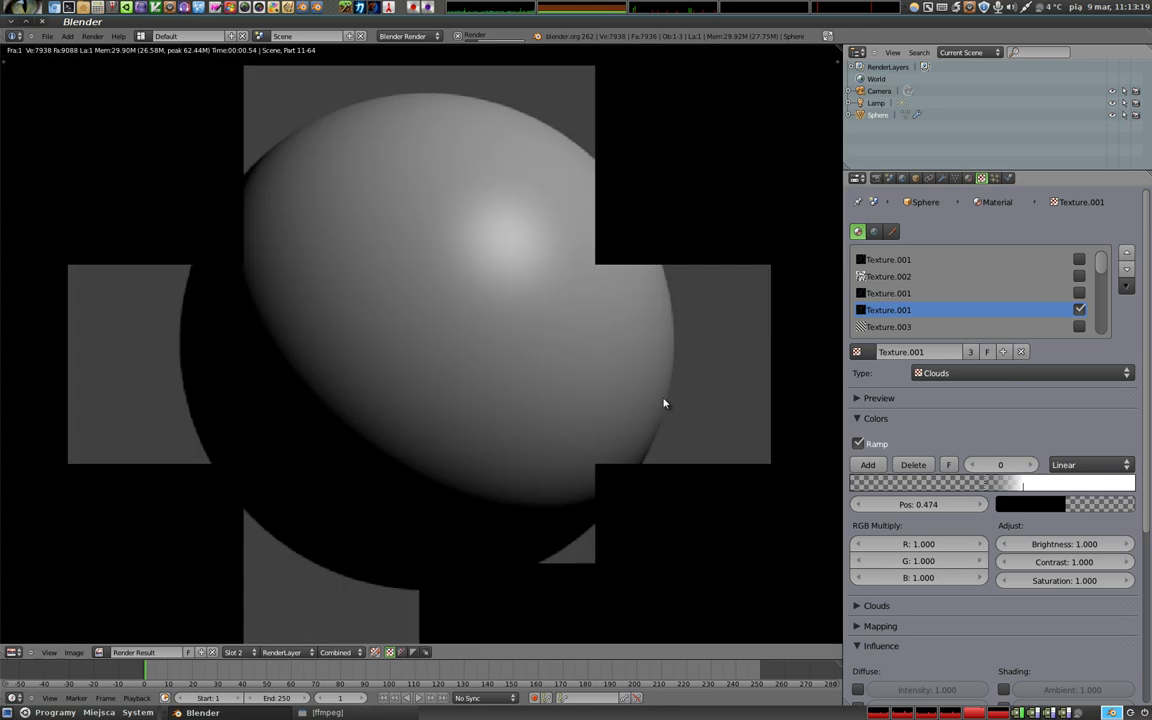
pyautogui.scroll(-2, 985, 553)
pyautogui.scroll(-5, 985, 553)
pyautogui.click(1004, 543)
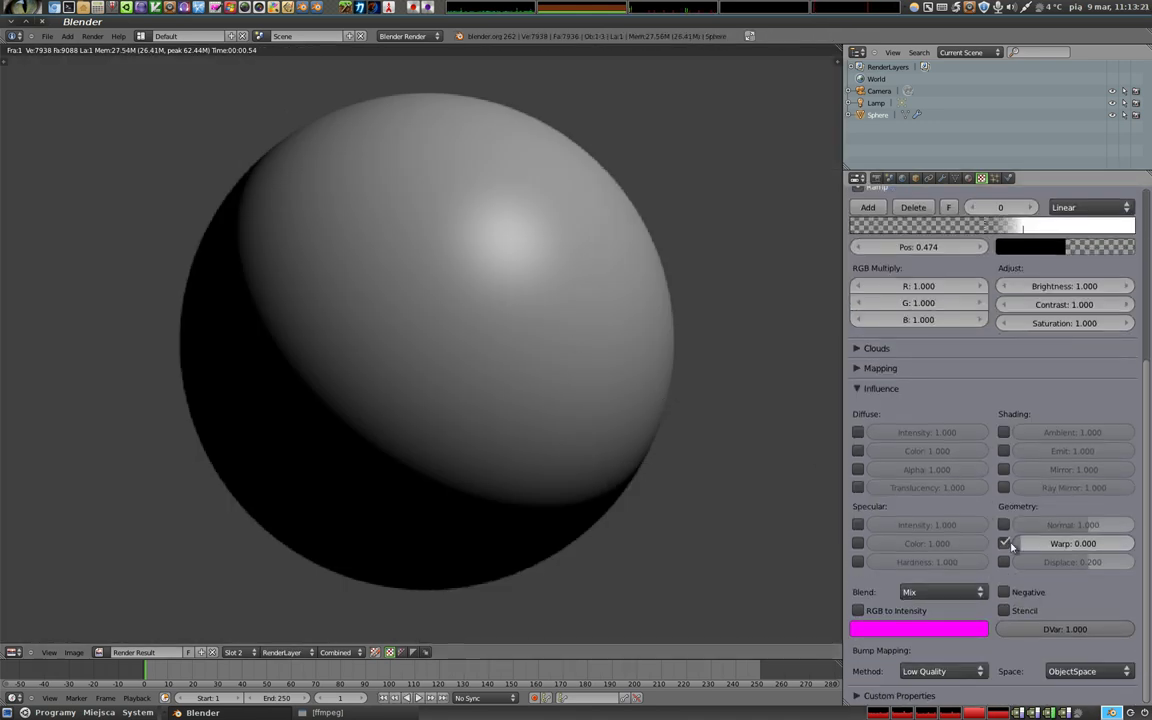
pyautogui.click(857, 451)
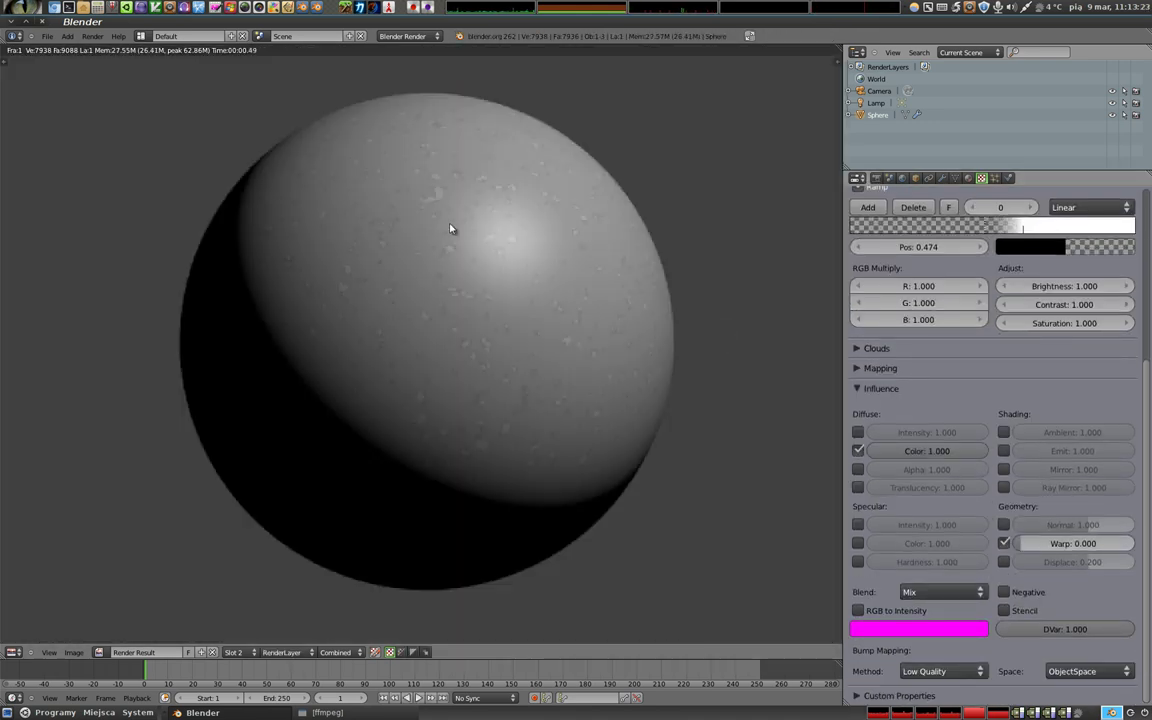
pyautogui.moveTo(985, 226); pyautogui.dragTo(884, 226)
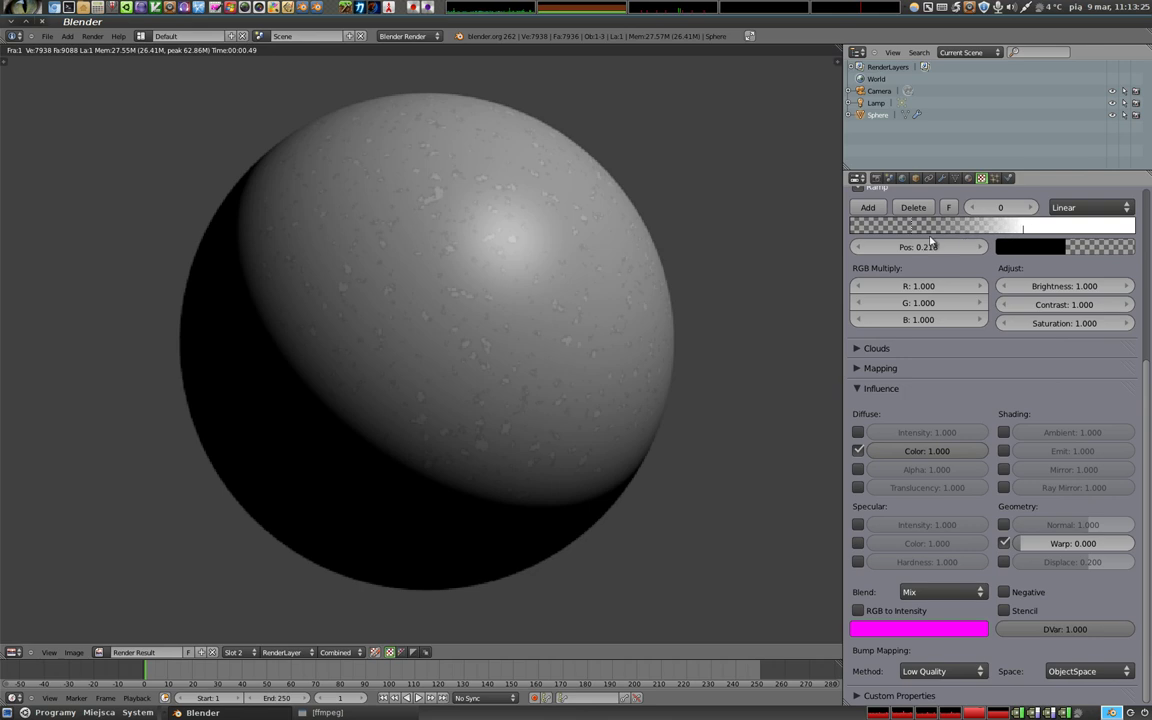
pyautogui.moveTo(1022, 228); pyautogui.dragTo(963, 233)
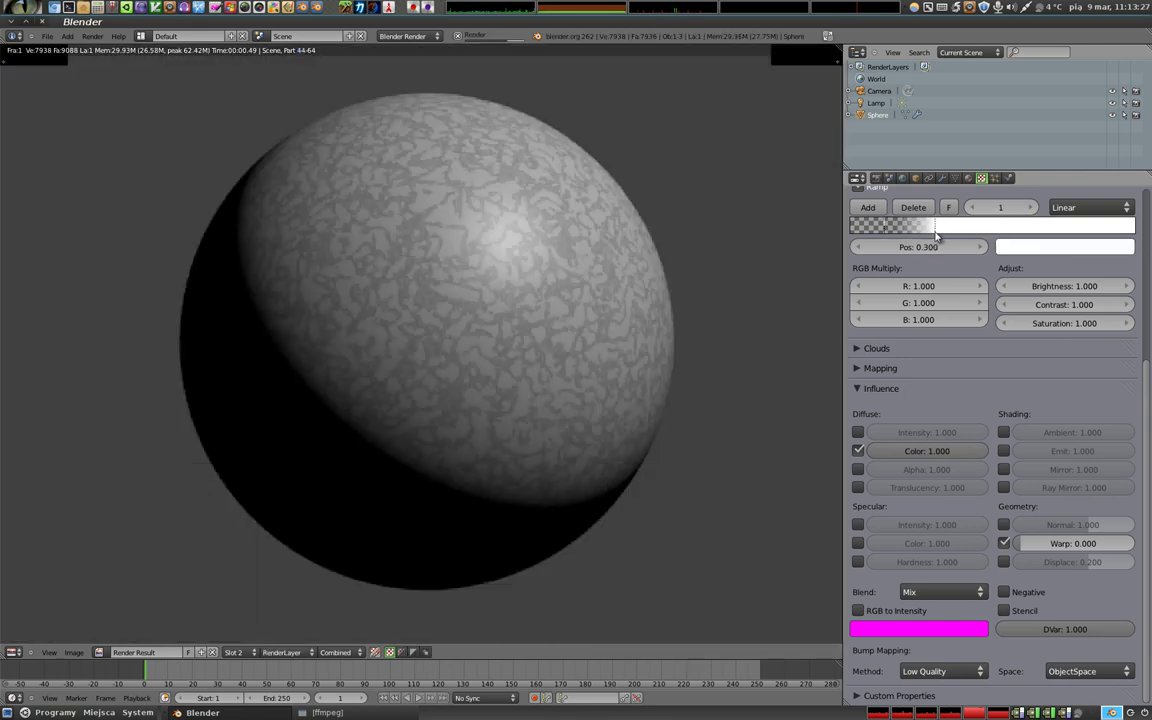
# Set the cloud Size to 0.45 and Contrast to 1.600, re-rendering
pyautogui.click(862, 348)
pyautogui.tripleClick(982, 458)
pyautogui.press('F12')
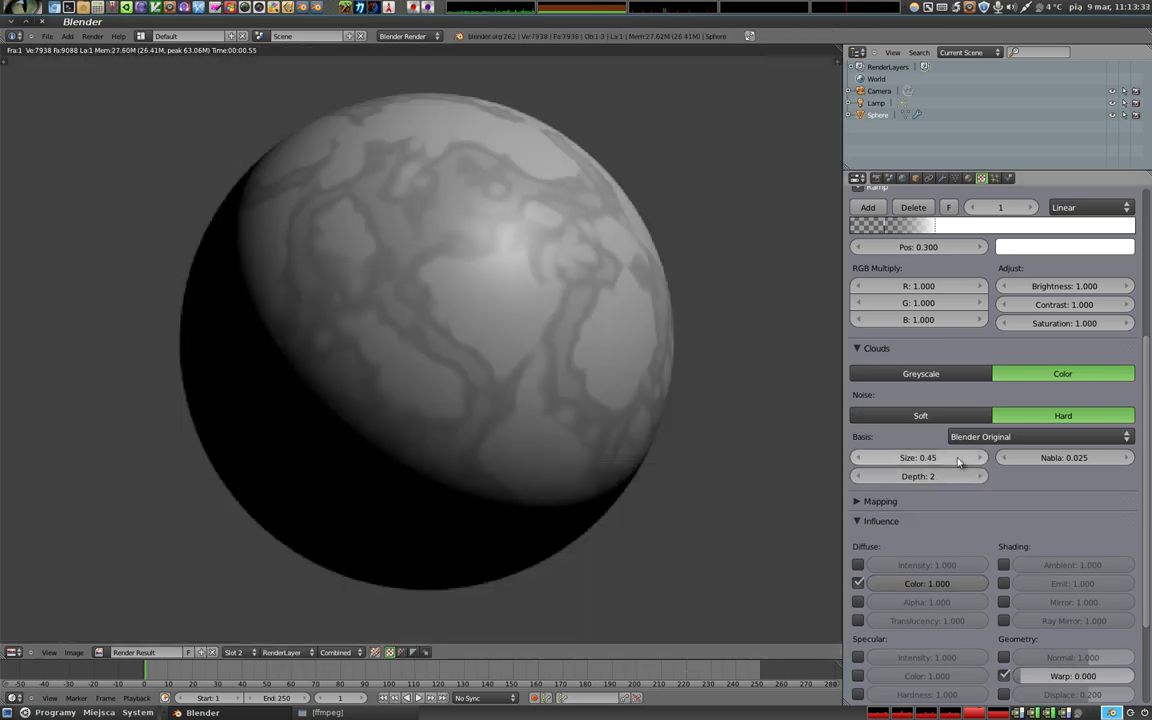
pyautogui.click(1125, 305)
pyautogui.click(1125, 305)
pyautogui.click(1125, 305)
pyautogui.click(1125, 305)
pyautogui.click(1125, 305)
pyautogui.click(1125, 305)
pyautogui.press('F12')
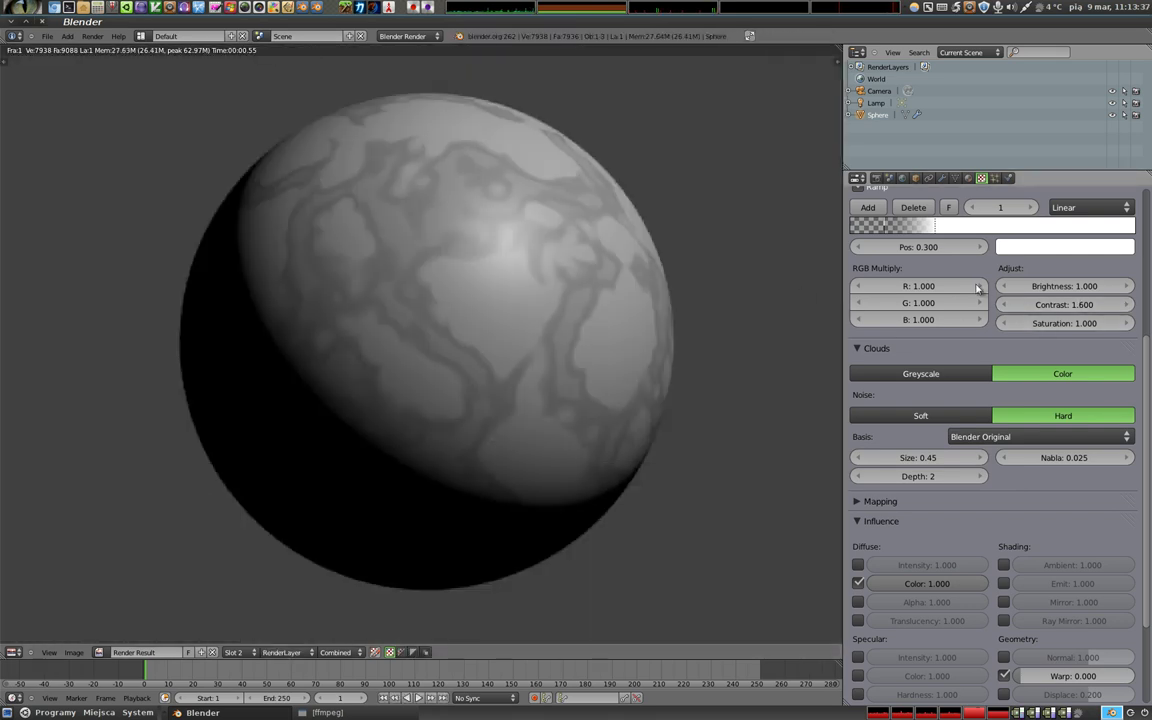
pyautogui.scroll(3, 977, 288)
pyautogui.moveTo(853, 322); pyautogui.dragTo(944, 331)
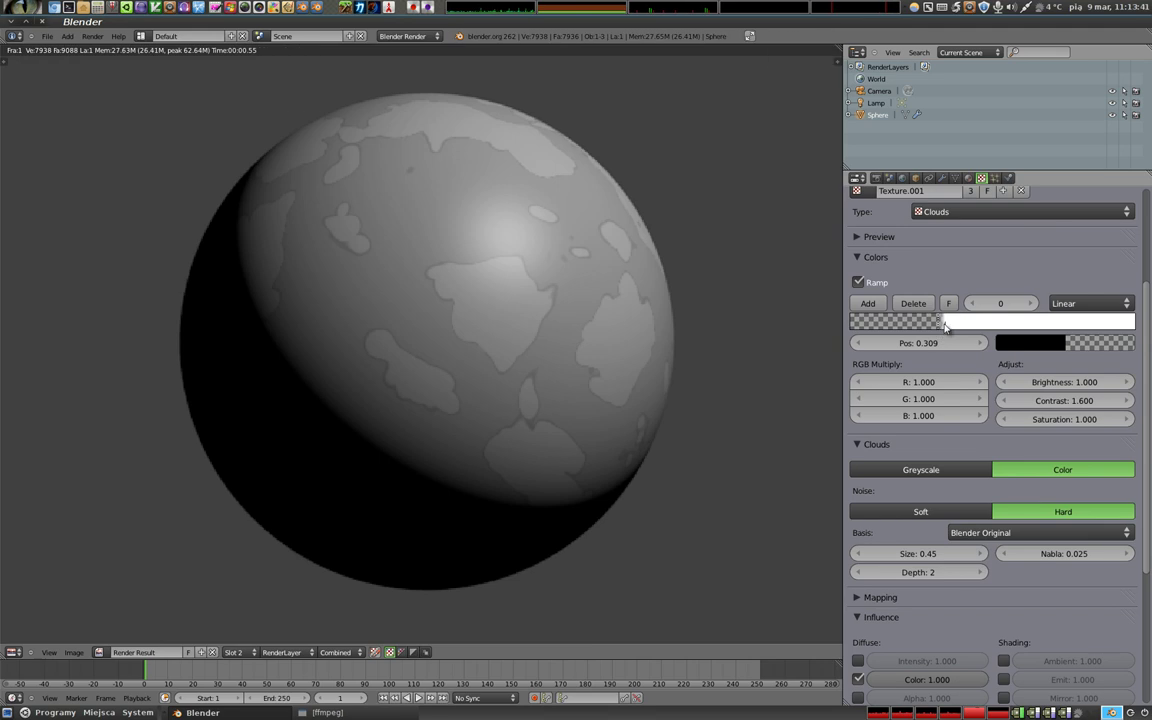
# Make the dark ramp stop bright green at position 0.265 with alpha 0.94, and re-render
pyautogui.click(1030, 343)
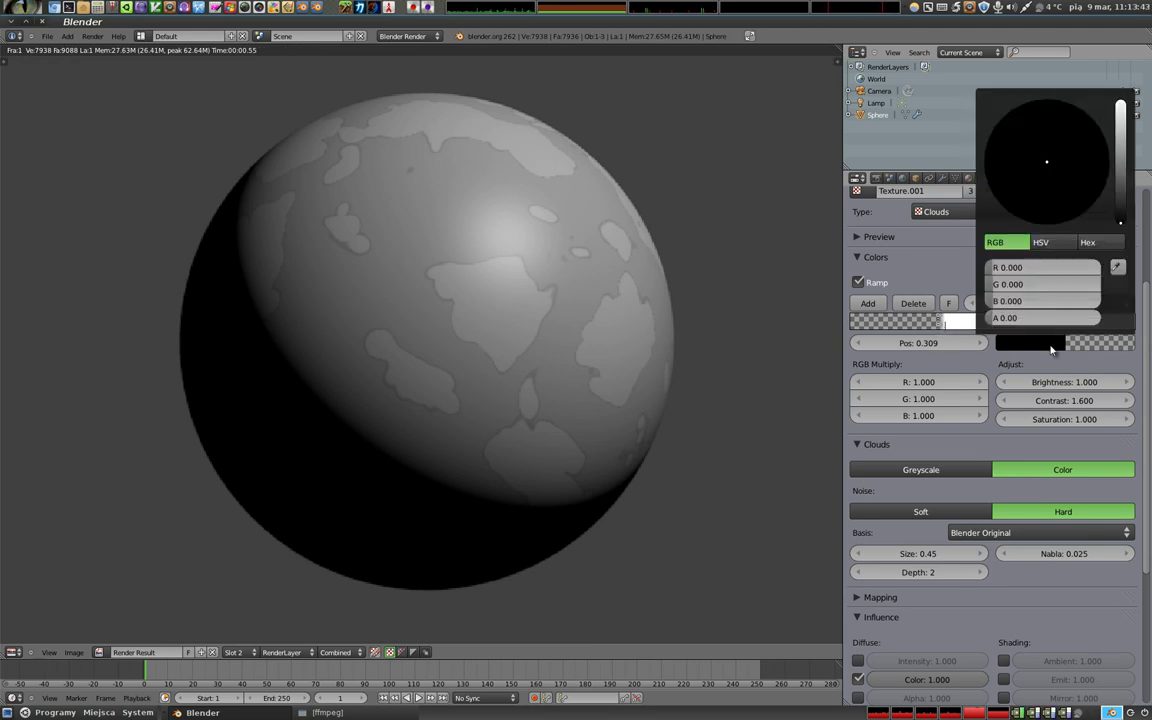
pyautogui.moveTo(1127, 192); pyautogui.dragTo(1121, 106)
pyautogui.click(1003, 135)
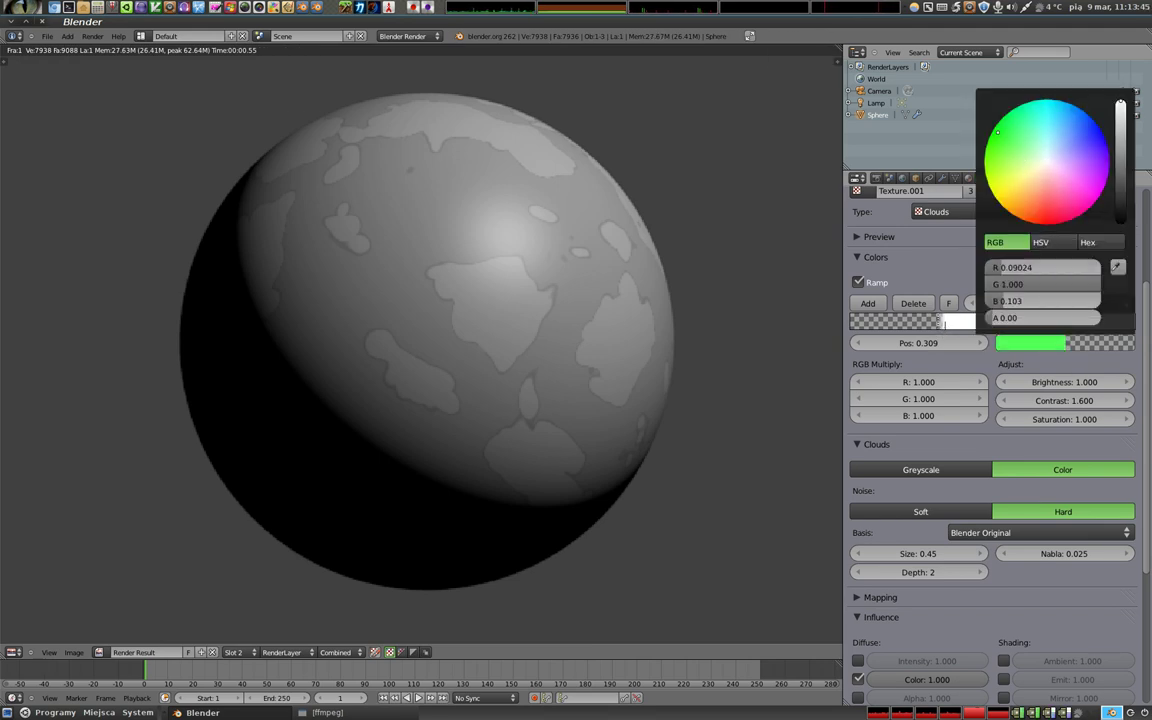
pyautogui.press('F12')
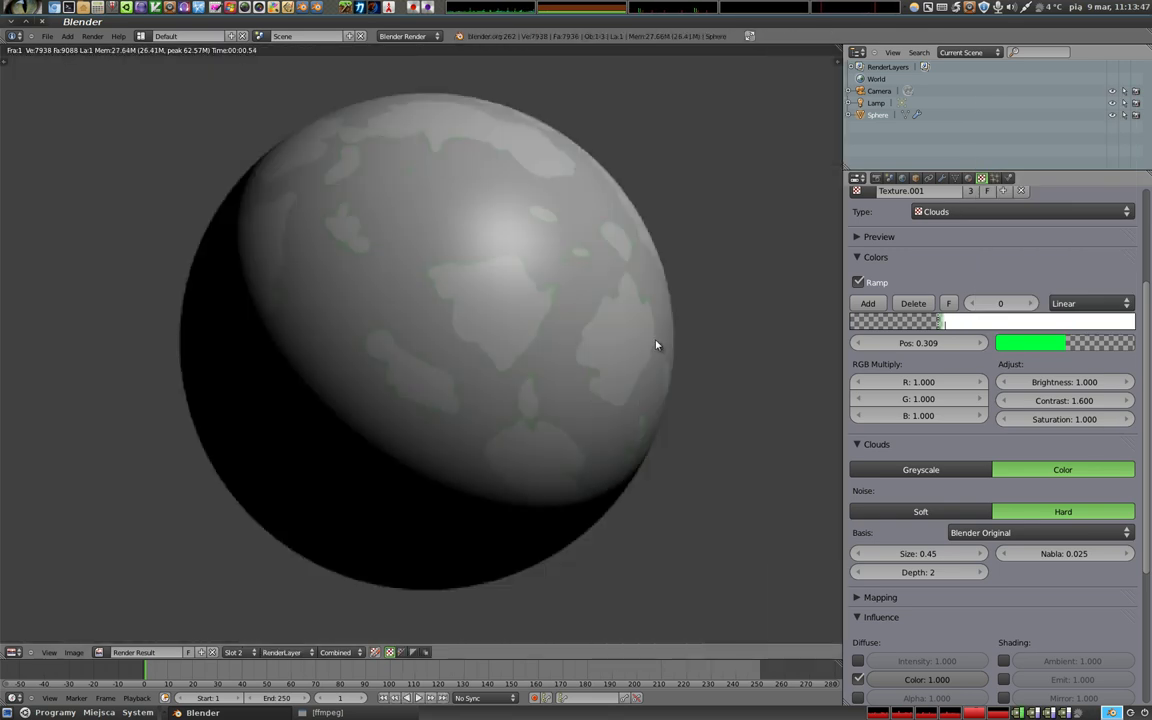
pyautogui.moveTo(938, 325); pyautogui.dragTo(926, 325)
pyautogui.click(1030, 343)
pyautogui.moveTo(1040, 318); pyautogui.dragTo(1096, 327)
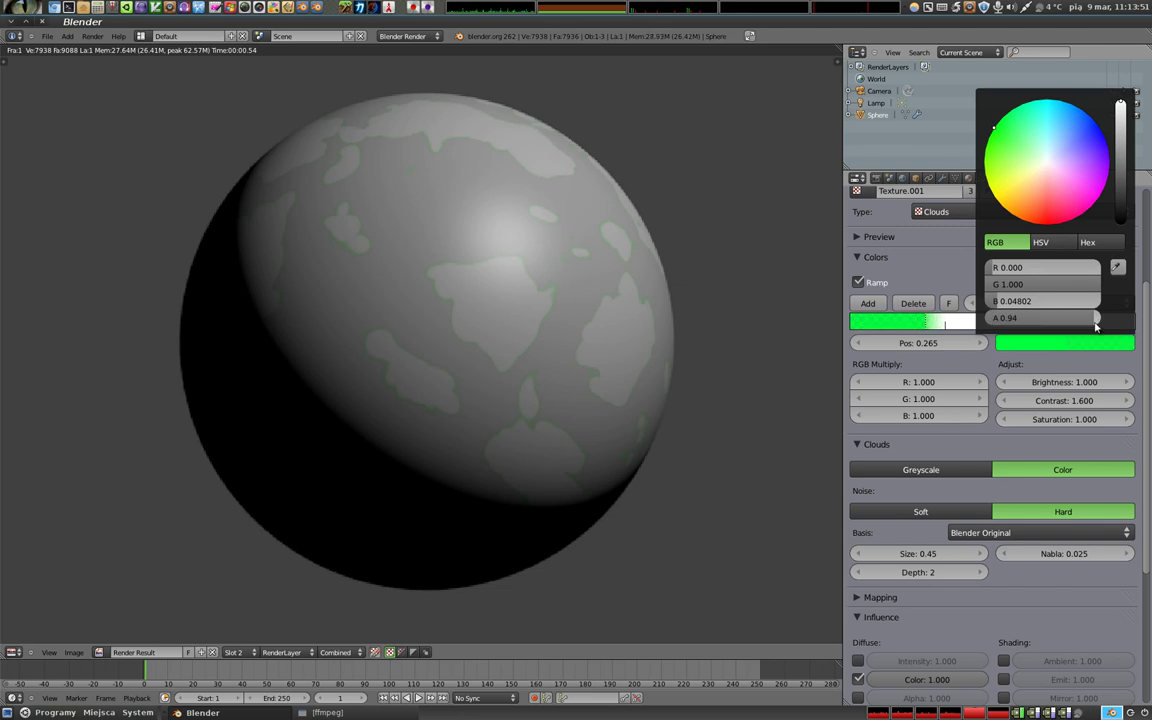
pyautogui.press('F12')
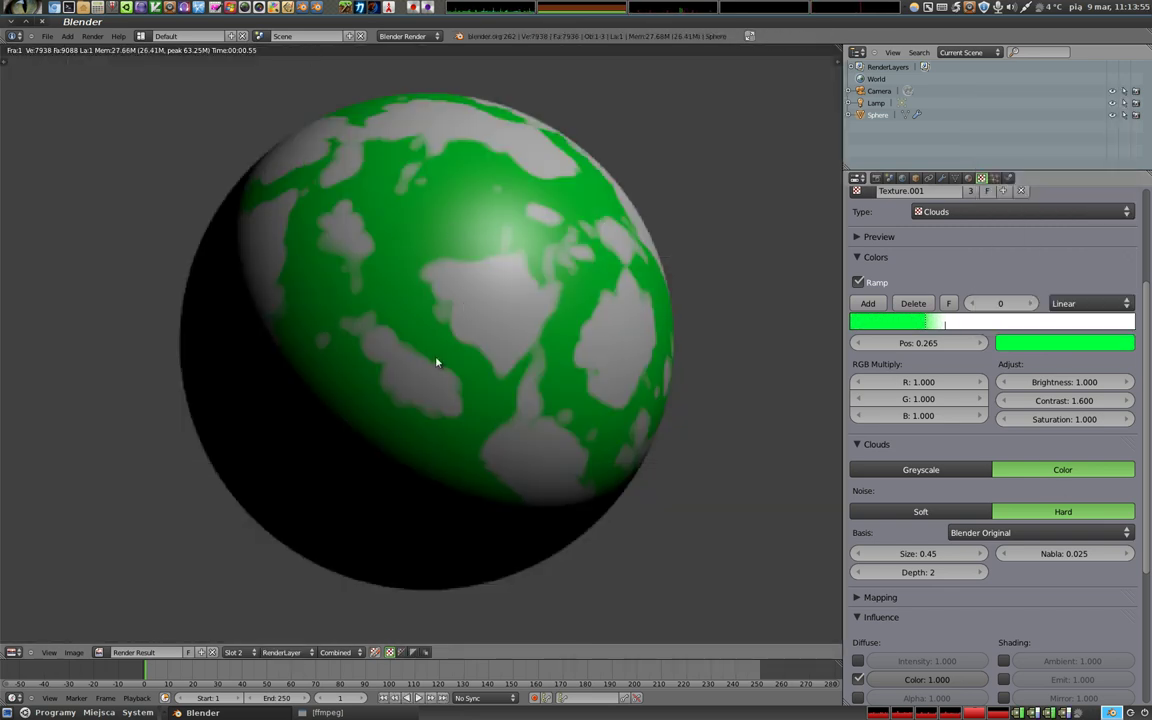
pyautogui.scroll(3, 994, 323)
pyautogui.scroll(1, 994, 323)
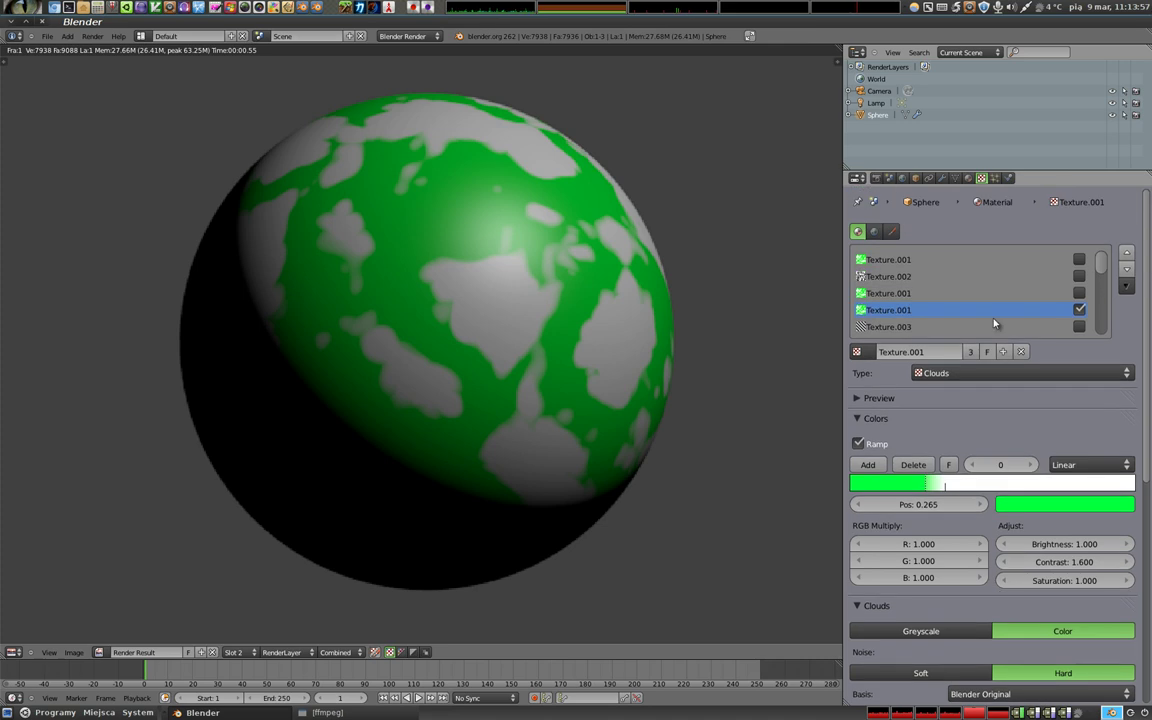
# Re-enable the Wood stripe texture Texture.003 and re-render
pyautogui.click(889, 327)
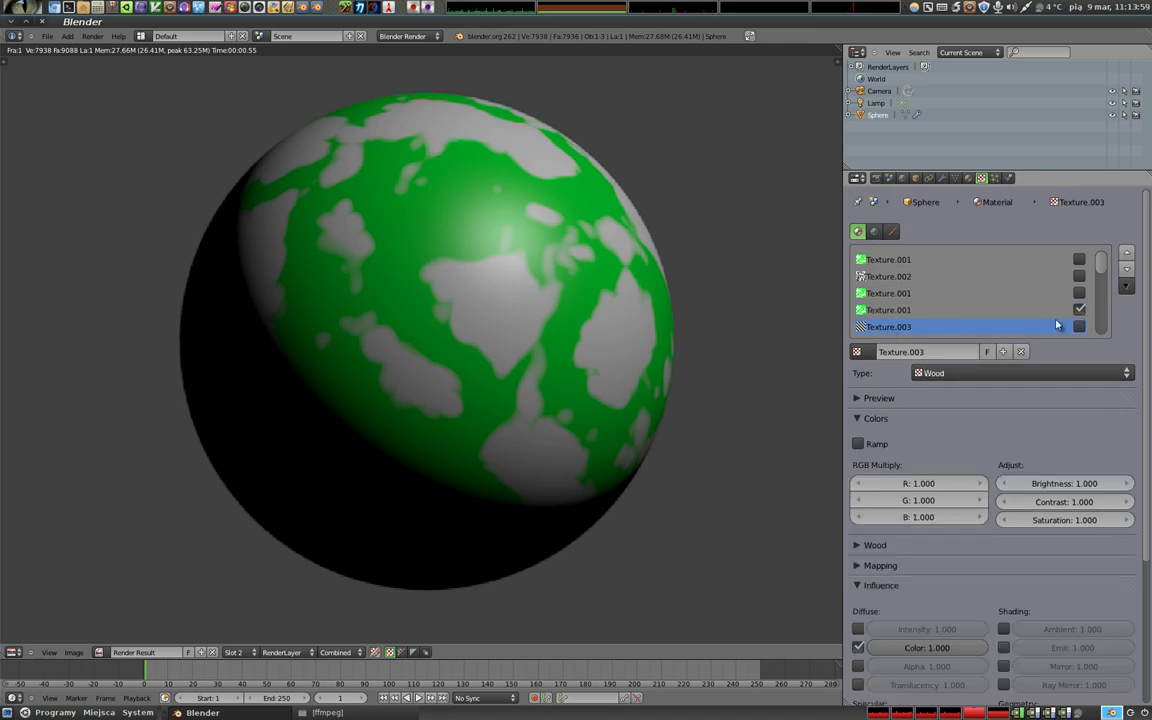
pyautogui.click(1079, 327)
pyautogui.press('F12')
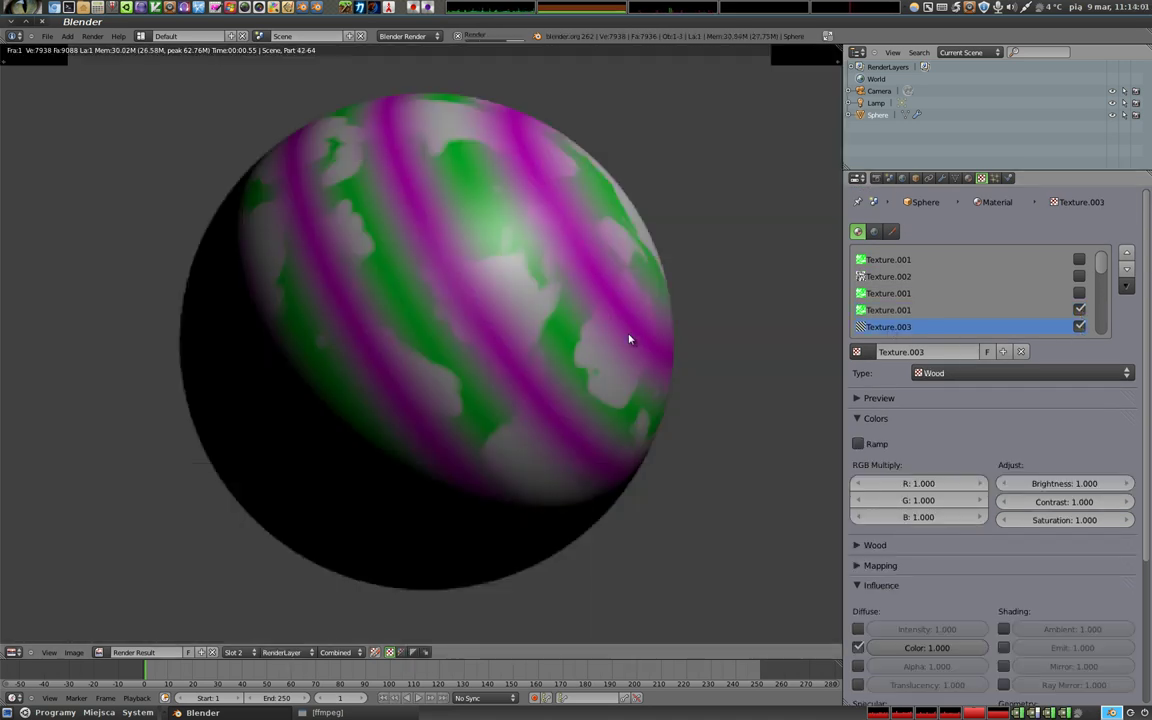
# Stop the Clouds texture colouring the surface and set its Warp to 0.01418
pyautogui.click(905, 311)
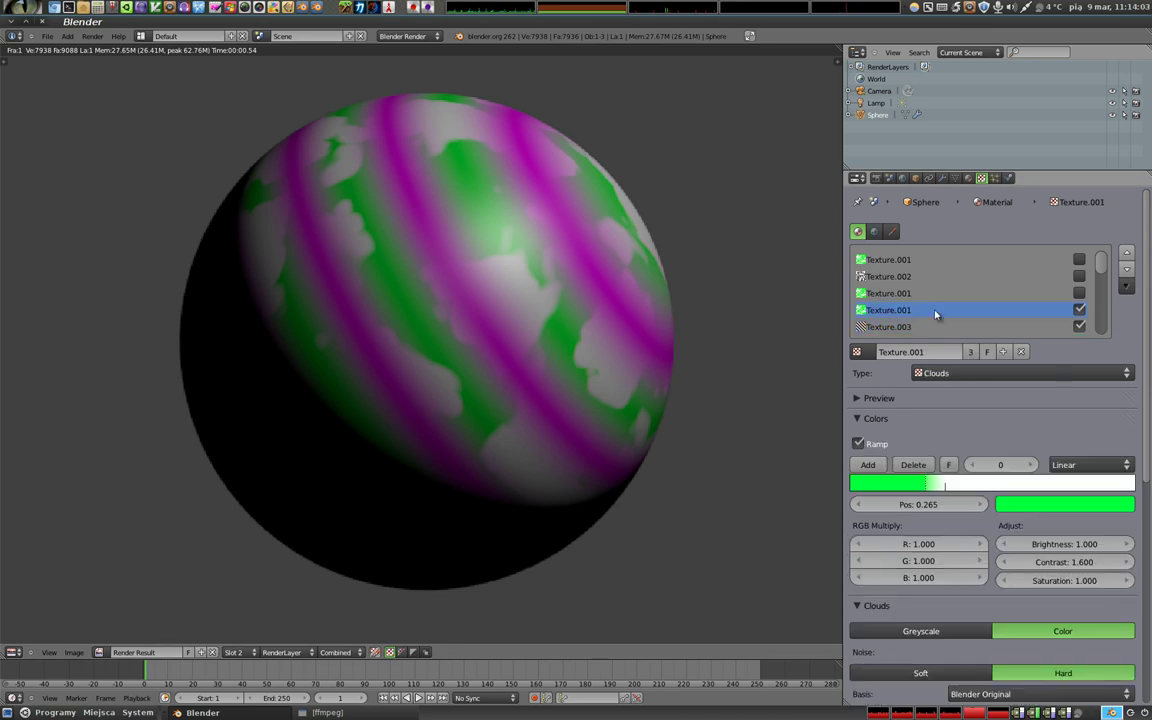
pyautogui.scroll(-5, 940, 505)
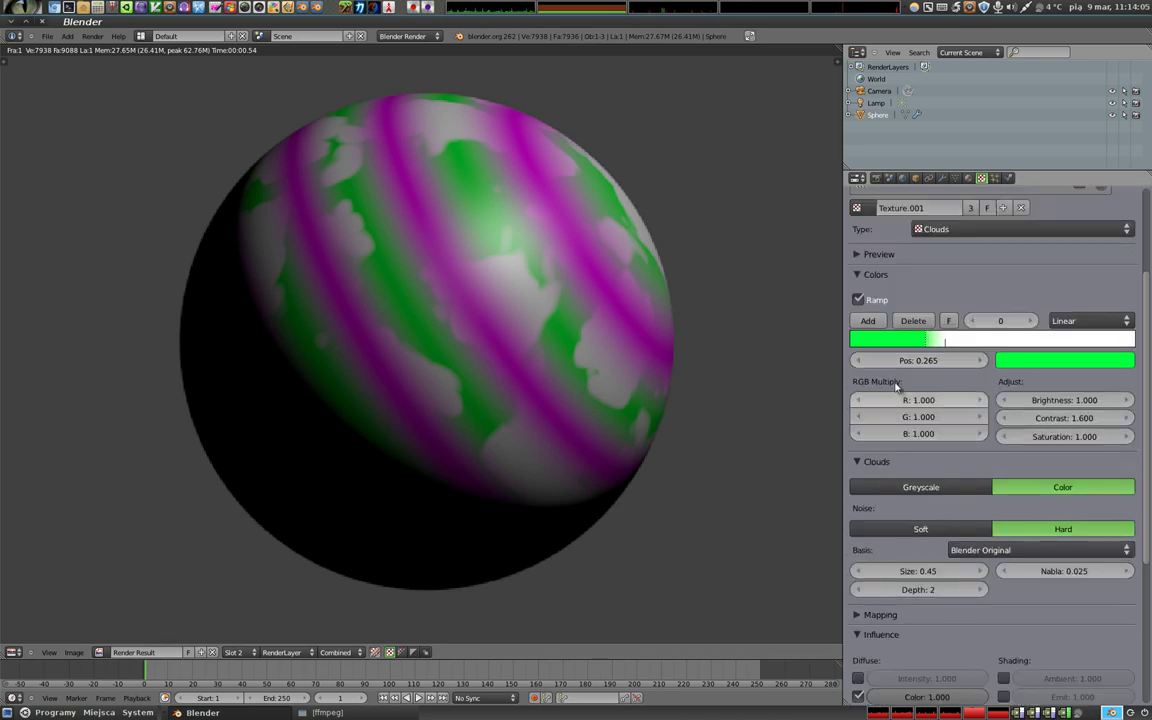
pyautogui.scroll(-5, 905, 481)
pyautogui.scroll(-1, 905, 481)
pyautogui.click(858, 451)
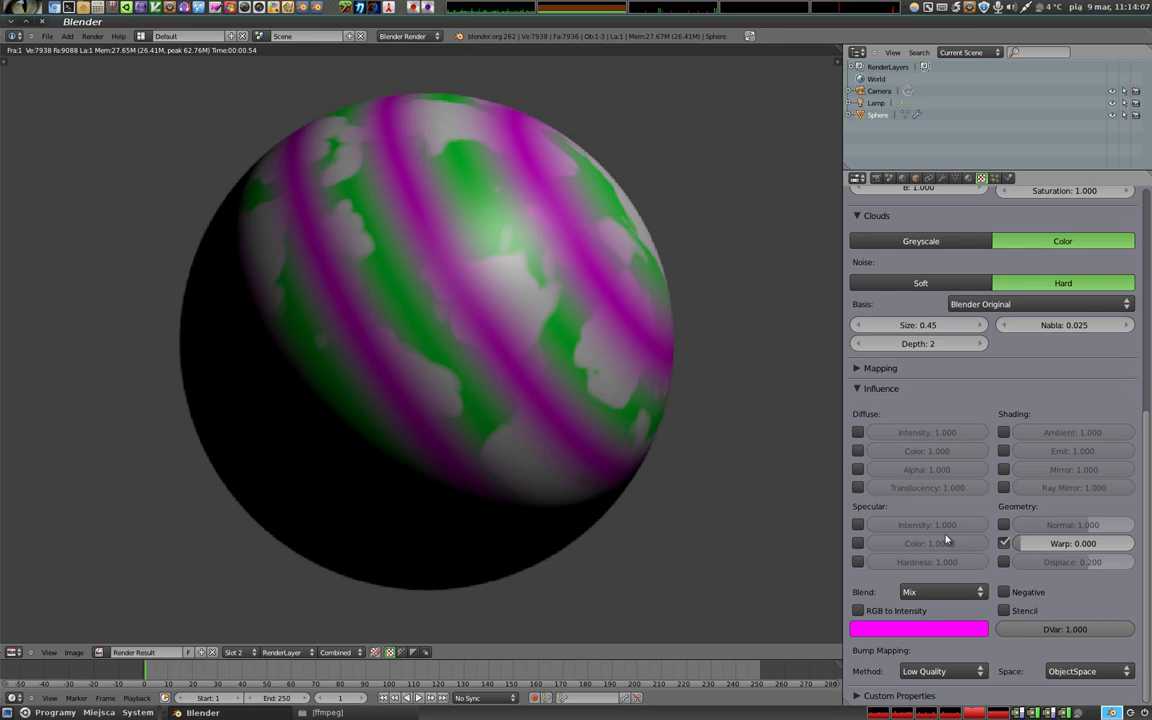
pyautogui.moveTo(1015, 545); pyautogui.dragTo(1025, 547)
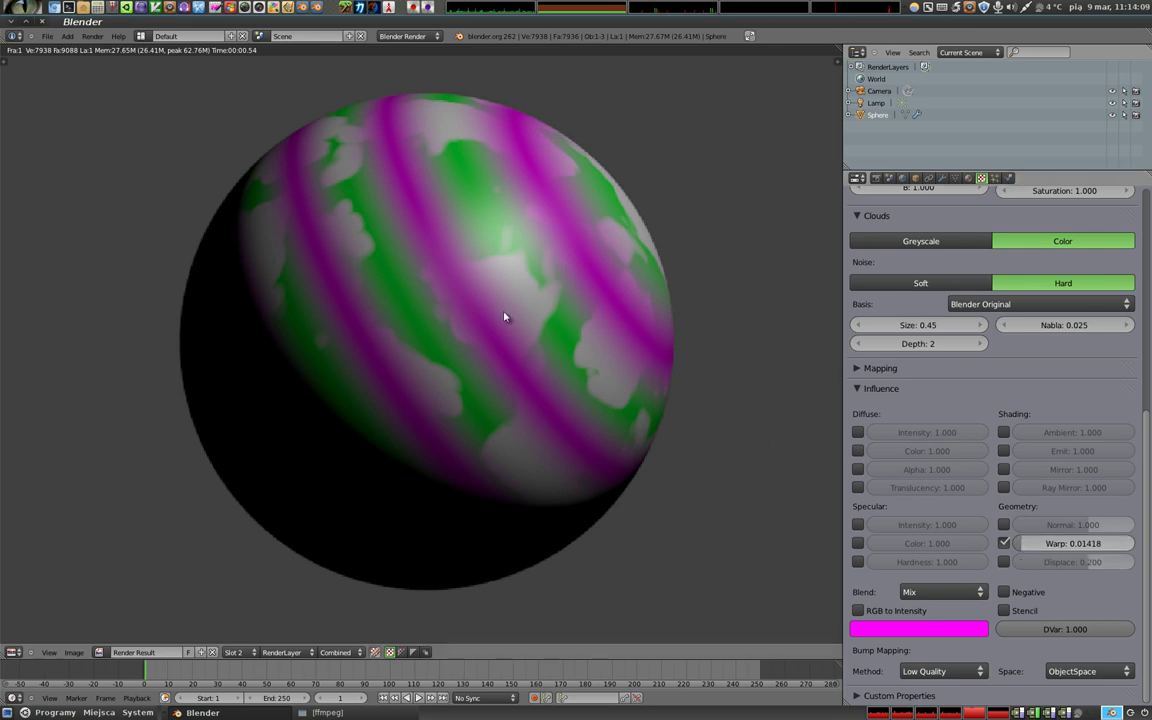
pyautogui.press('F12')
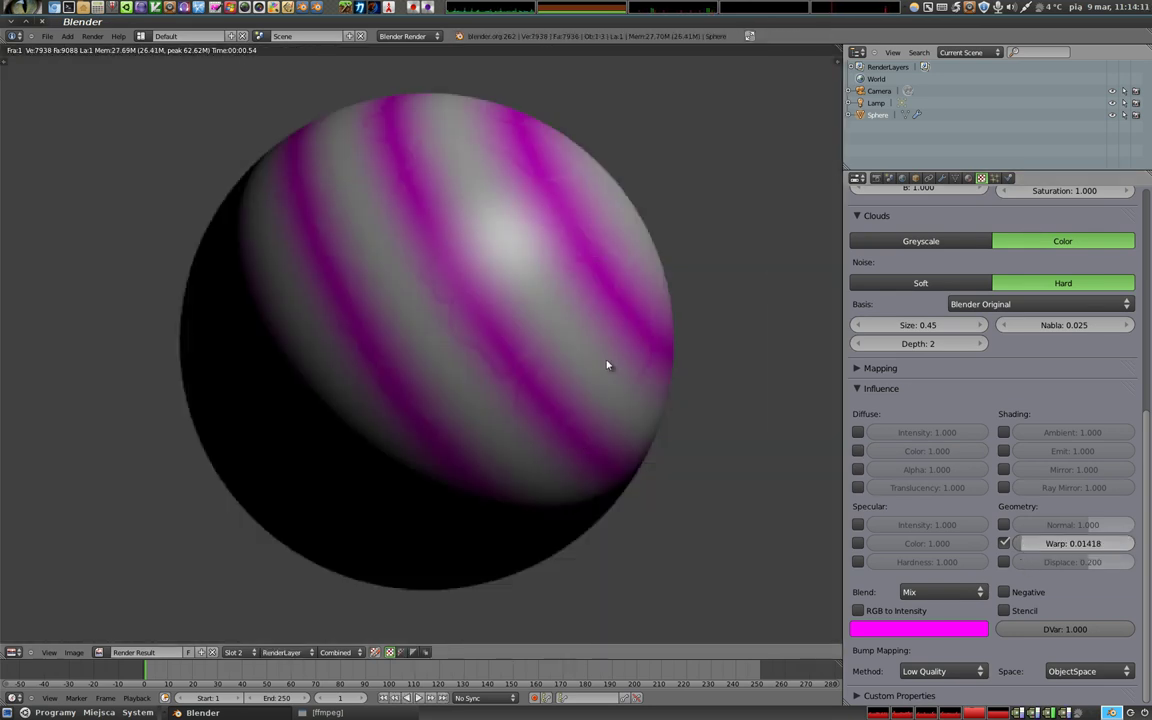
# Make the green ramp stop fully transparent, then switch off the Clouds ramp and re-render
pyautogui.scroll(6, 957, 470)
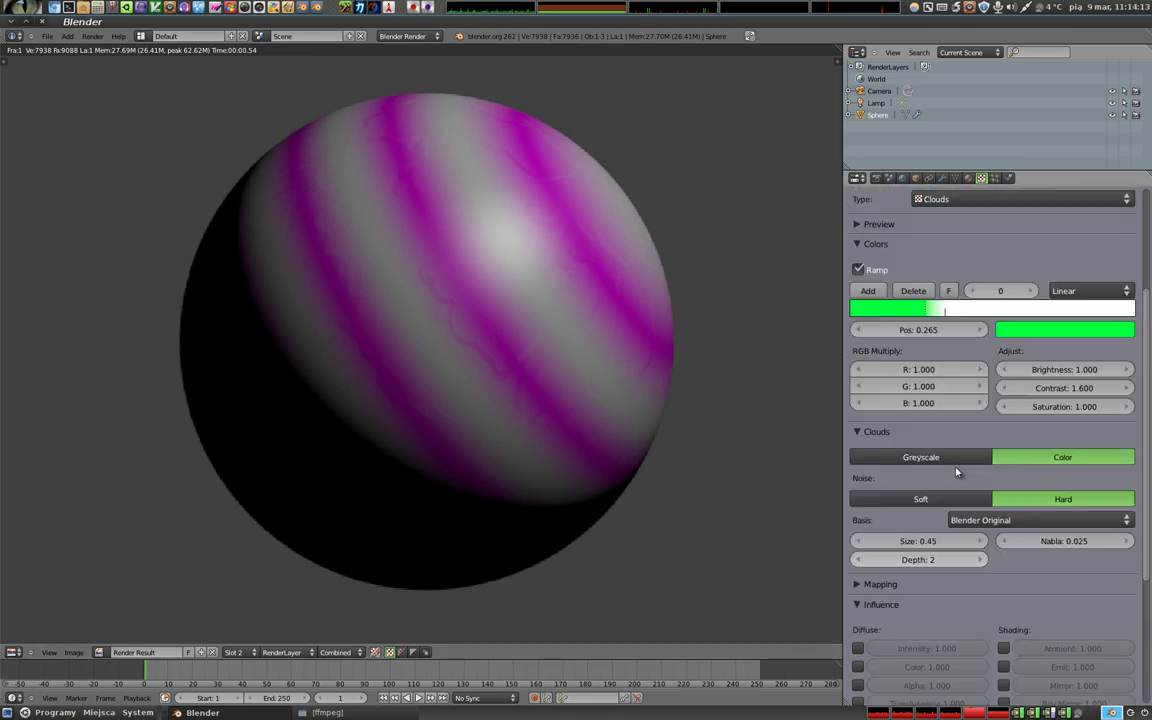
pyautogui.click(1040, 353)
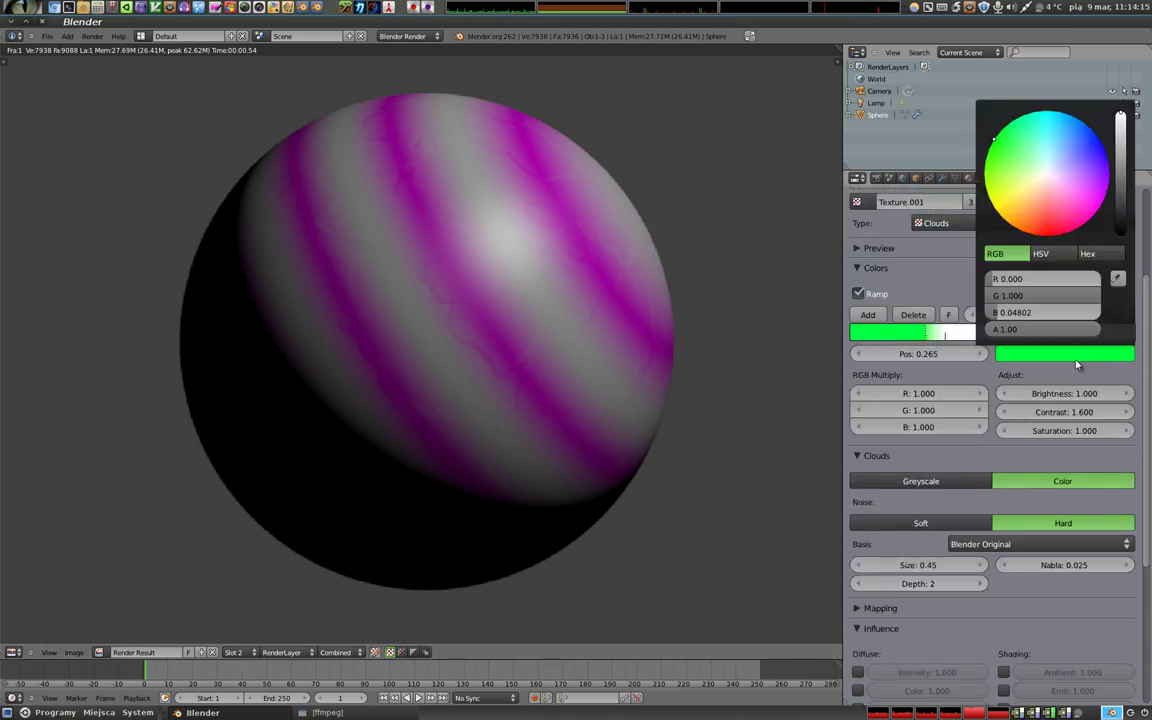
pyautogui.moveTo(1043, 329); pyautogui.dragTo(831, 396)
pyautogui.press('F12')
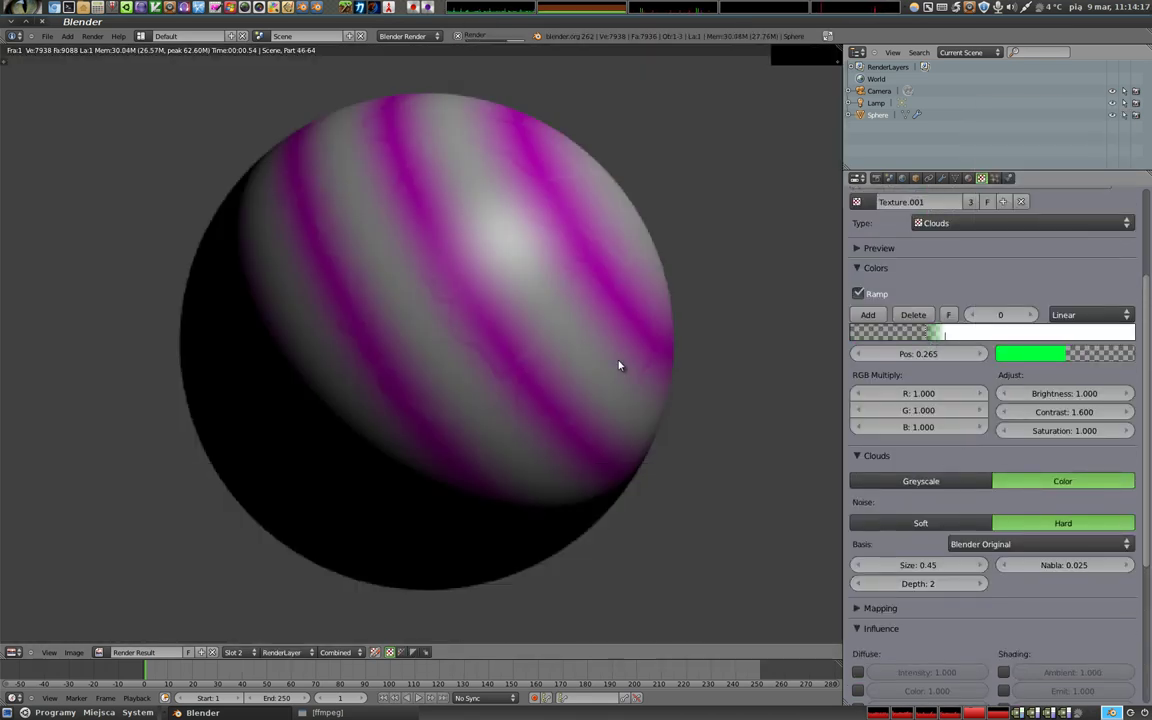
pyautogui.click(945, 333)
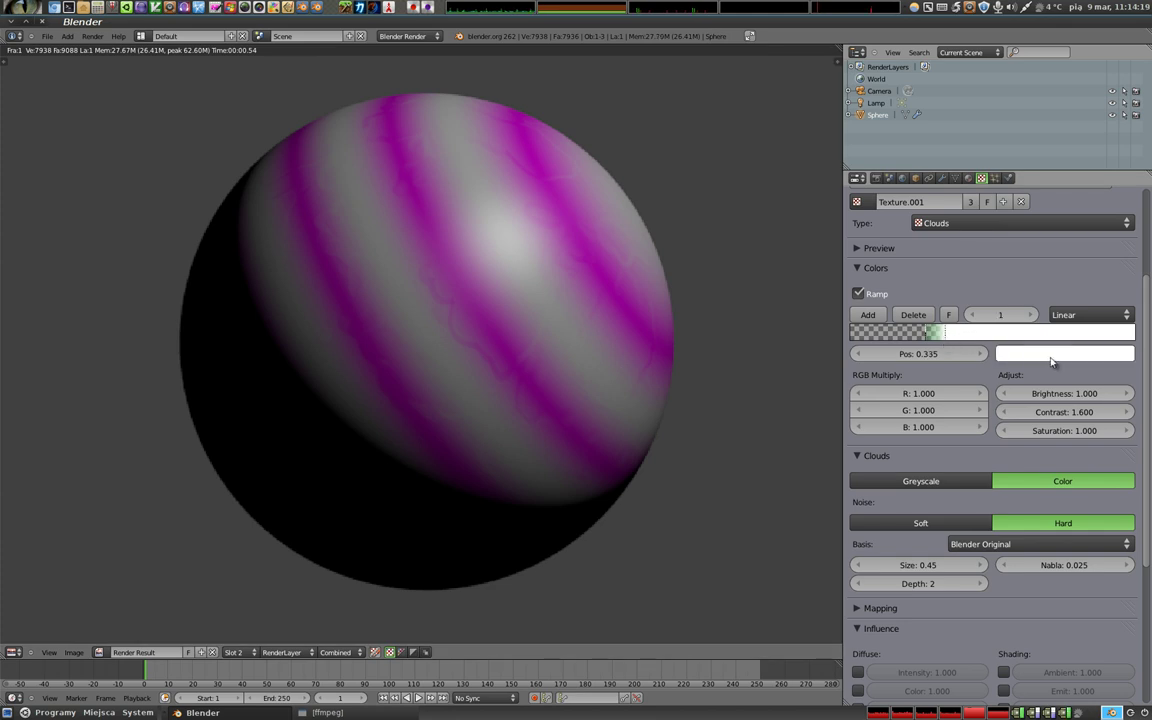
pyautogui.click(1040, 353)
pyautogui.press('F12')
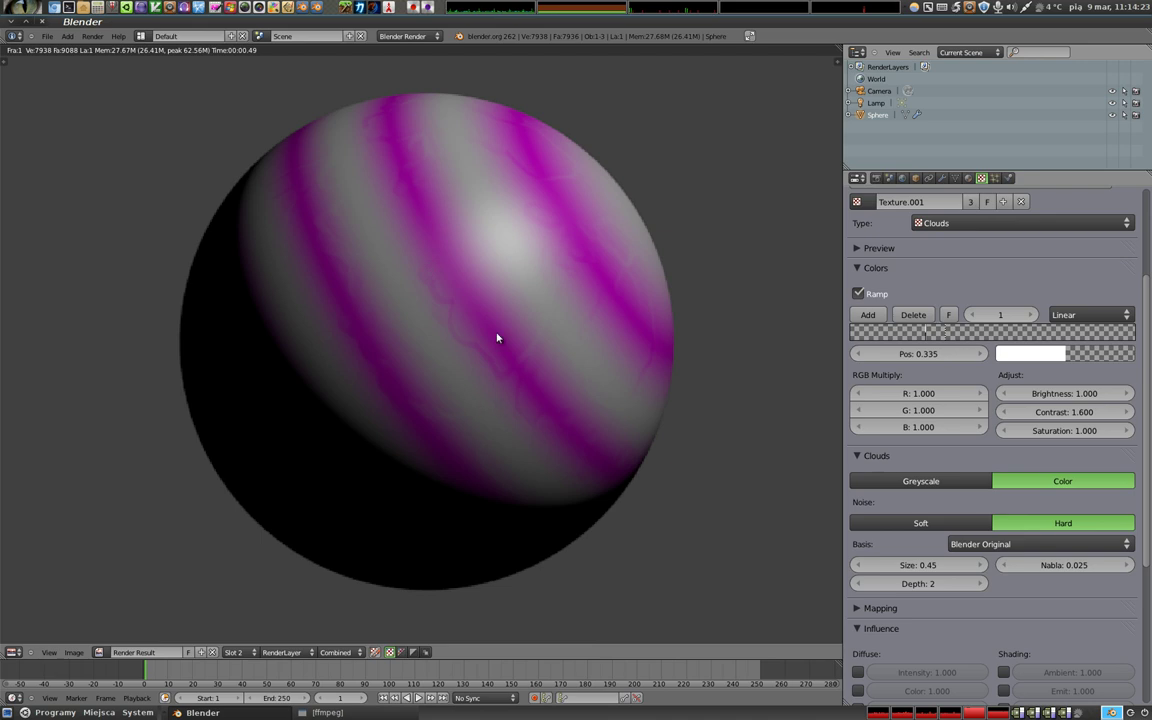
pyautogui.click(858, 293)
pyautogui.press('F12')
# Enable all texture layers and switch the fourth texture to Distorted Noise, re-rendering
pyautogui.scroll(5, 952, 349)
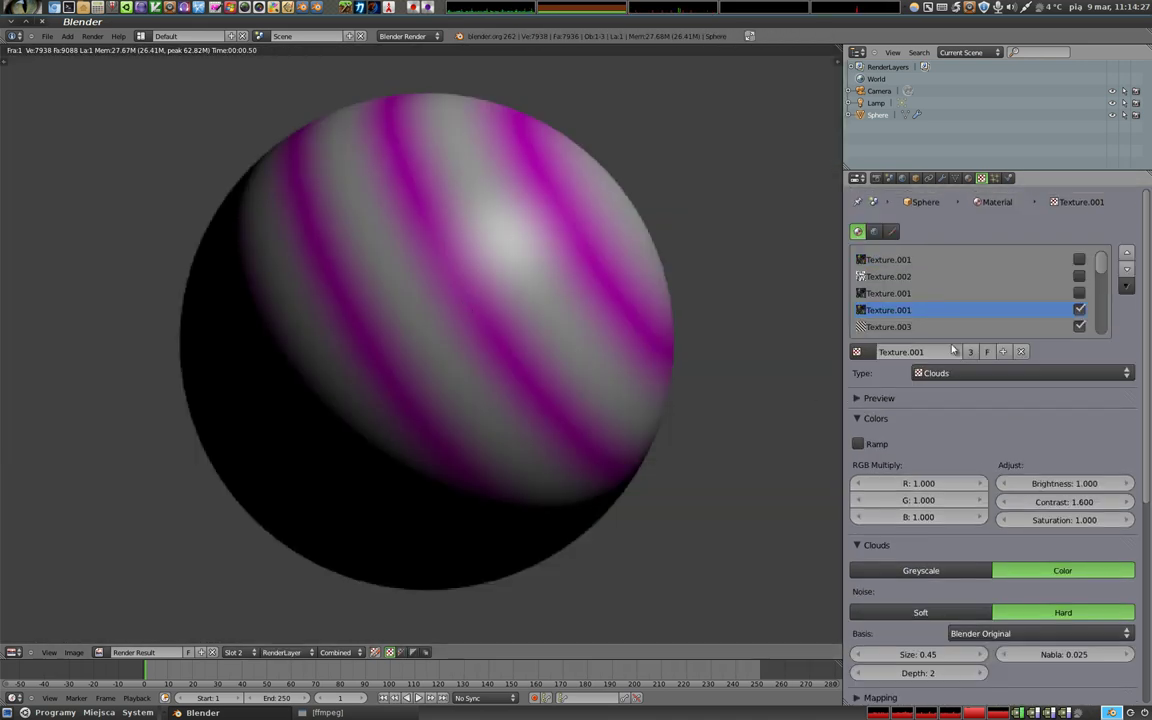
pyautogui.press('F12')
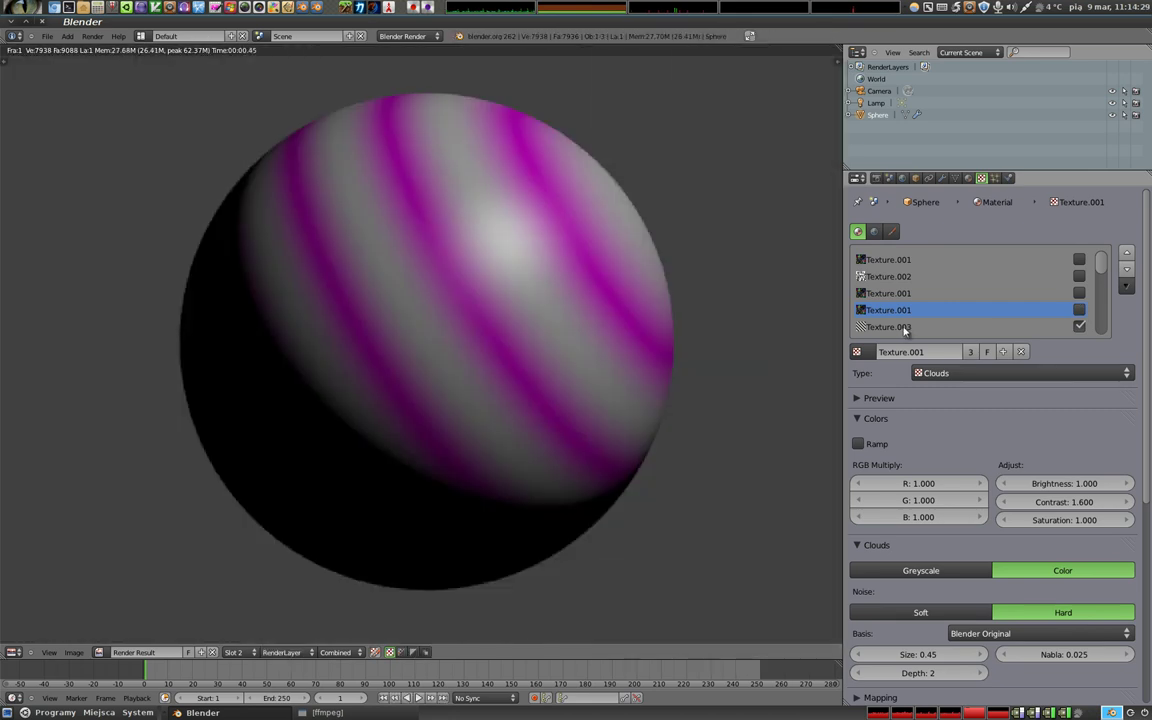
pyautogui.moveTo(1082, 295); pyautogui.dragTo(1079, 259)
pyautogui.press('F12')
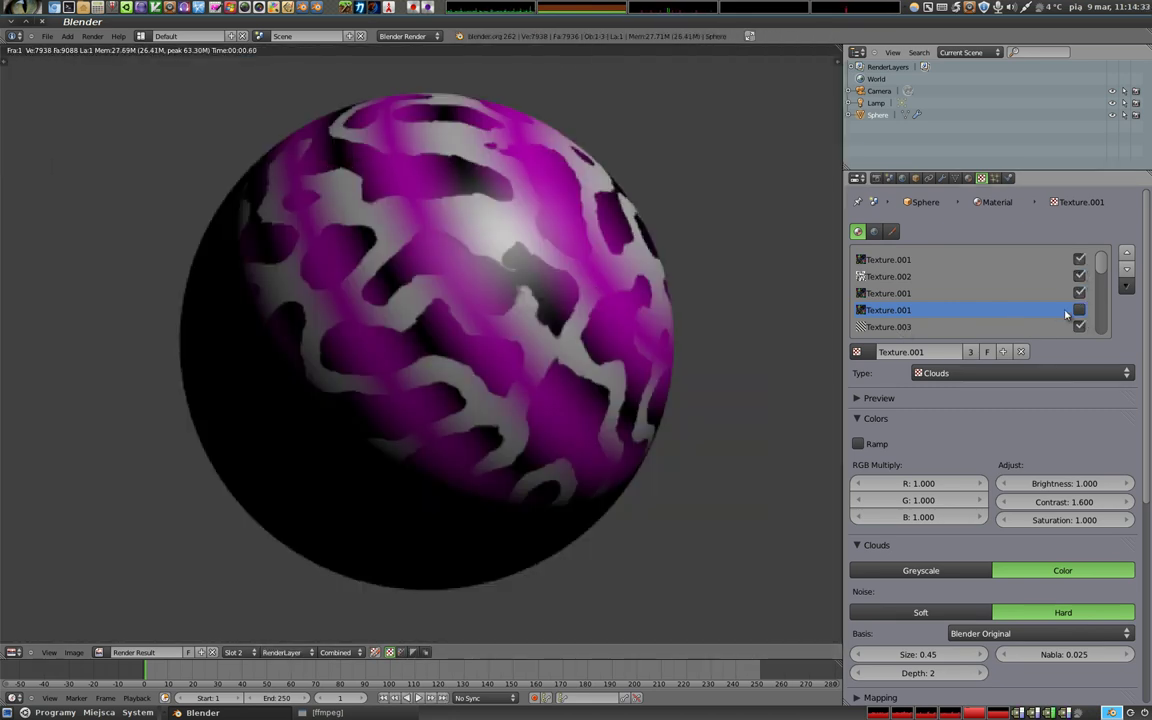
pyautogui.click(985, 373)
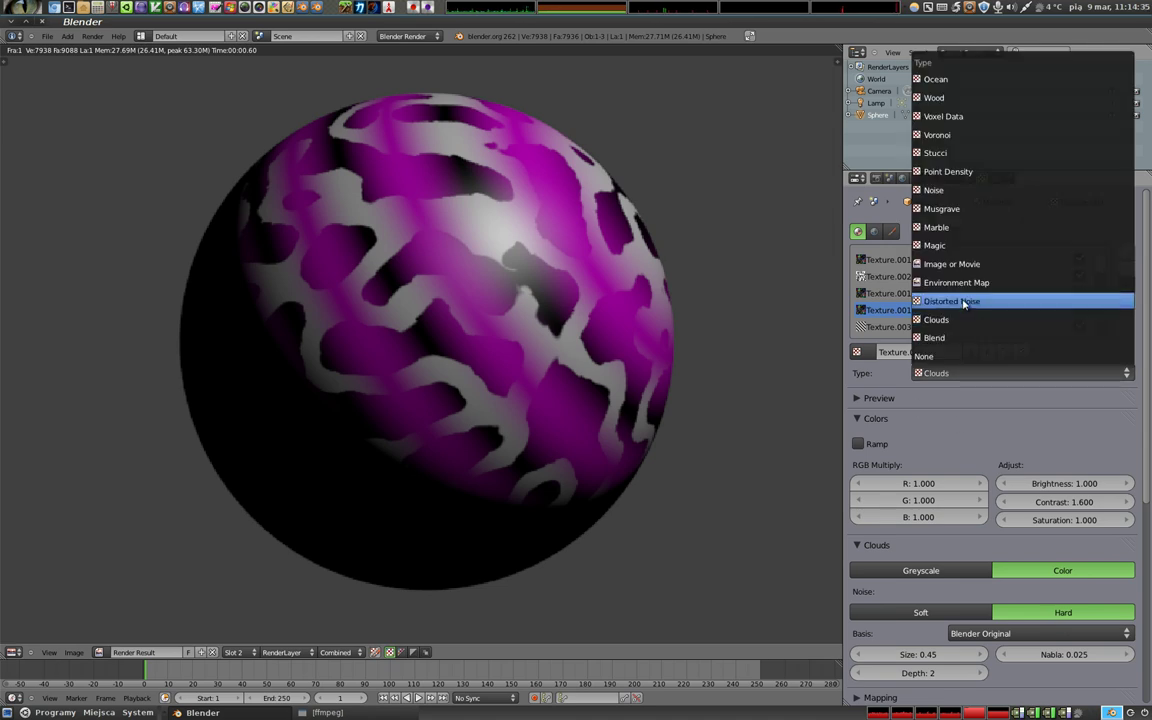
pyautogui.click(963, 301)
pyautogui.press('F12')
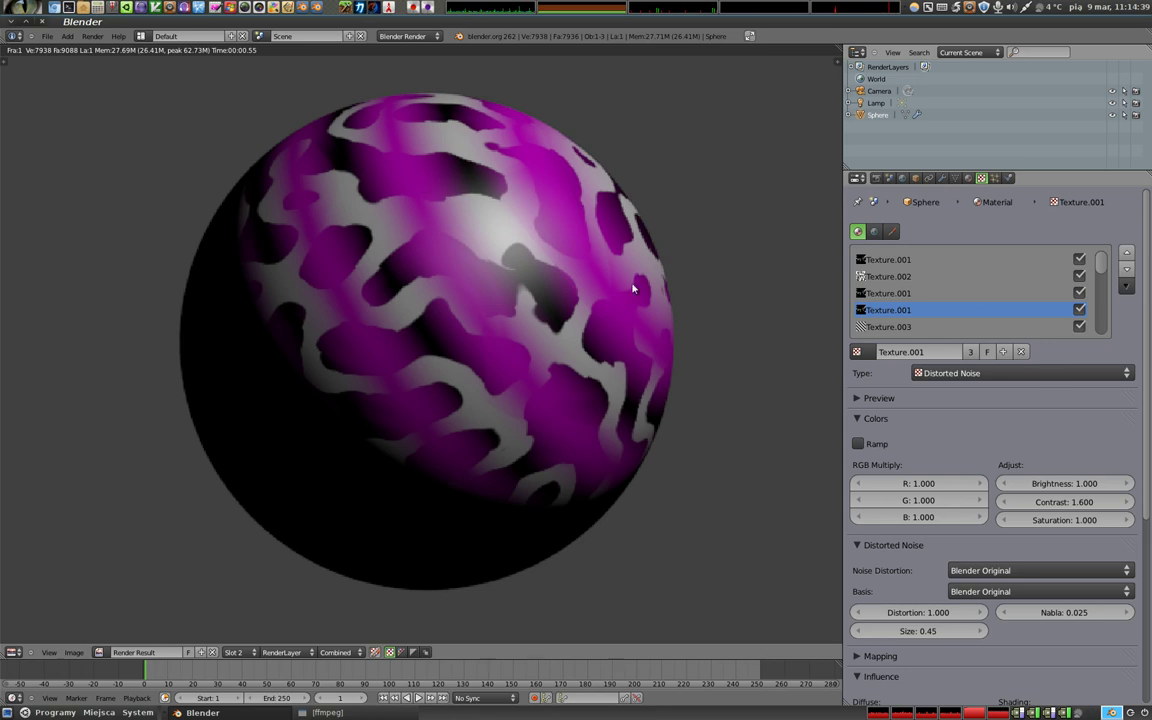
# Raise the texture's Warp amount to 0.298, then switch warp influence off
pyautogui.scroll(-4, 970, 467)
pyautogui.scroll(-3, 1000, 510)
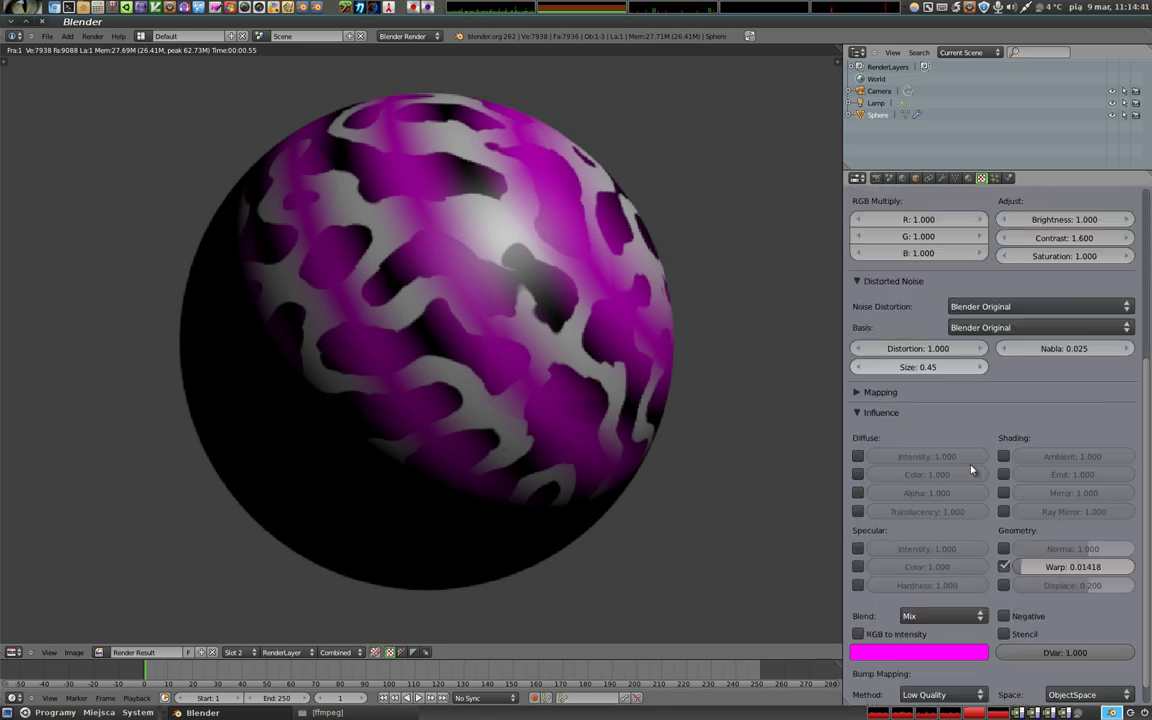
pyautogui.moveTo(1024, 548); pyautogui.dragTo(1080, 548)
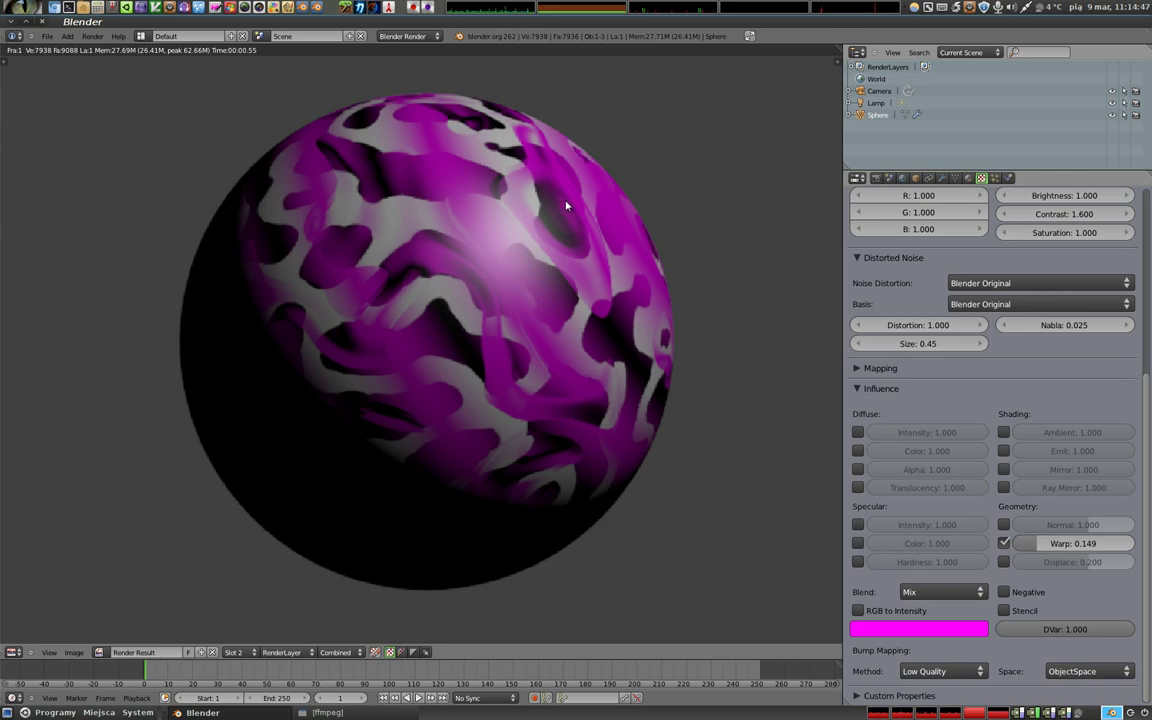
pyautogui.scroll(2, 951, 347)
pyautogui.scroll(-2, 972, 419)
pyautogui.moveTo(1027, 543); pyautogui.dragTo(1088, 553)
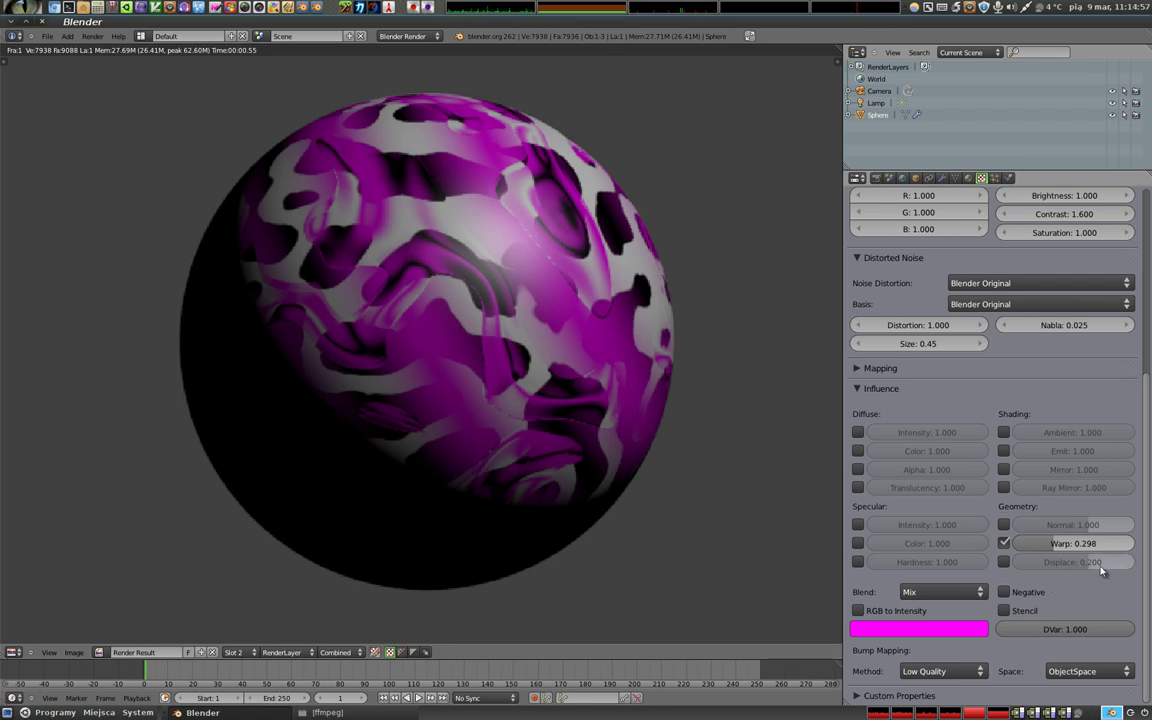
pyautogui.click(1003, 543)
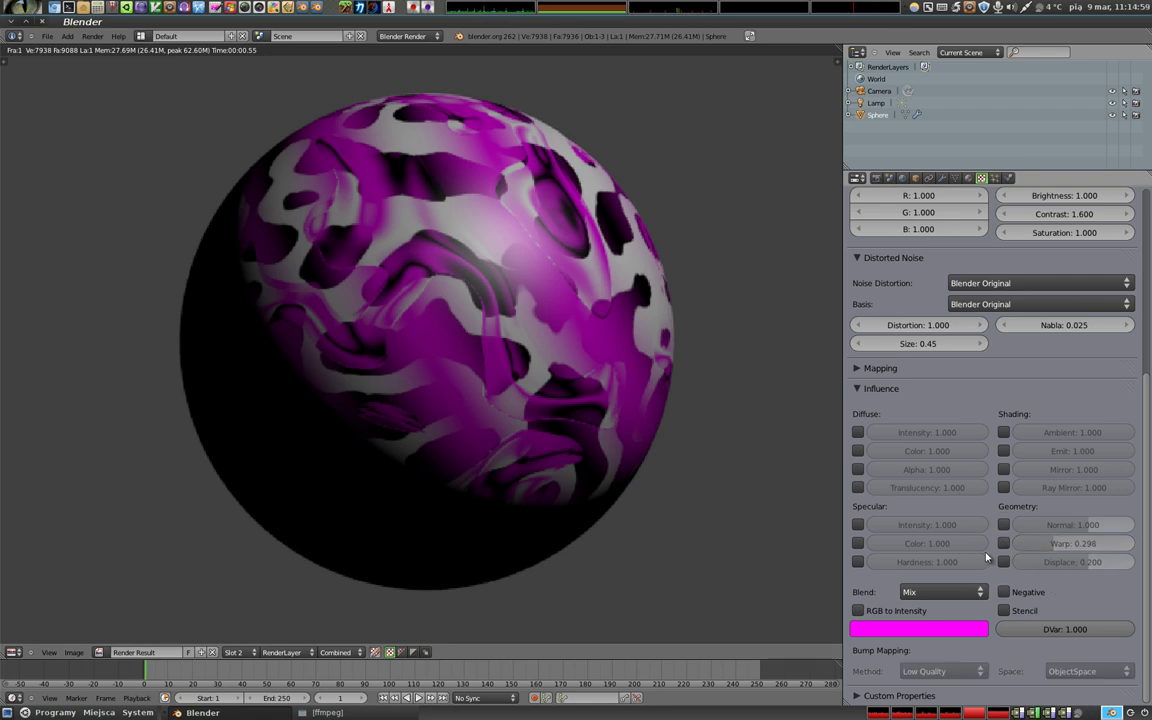
# Unlink all old textures from the slots, including Wood Texture.003, and render the bare sphere
pyautogui.scroll(3, 1000, 566)
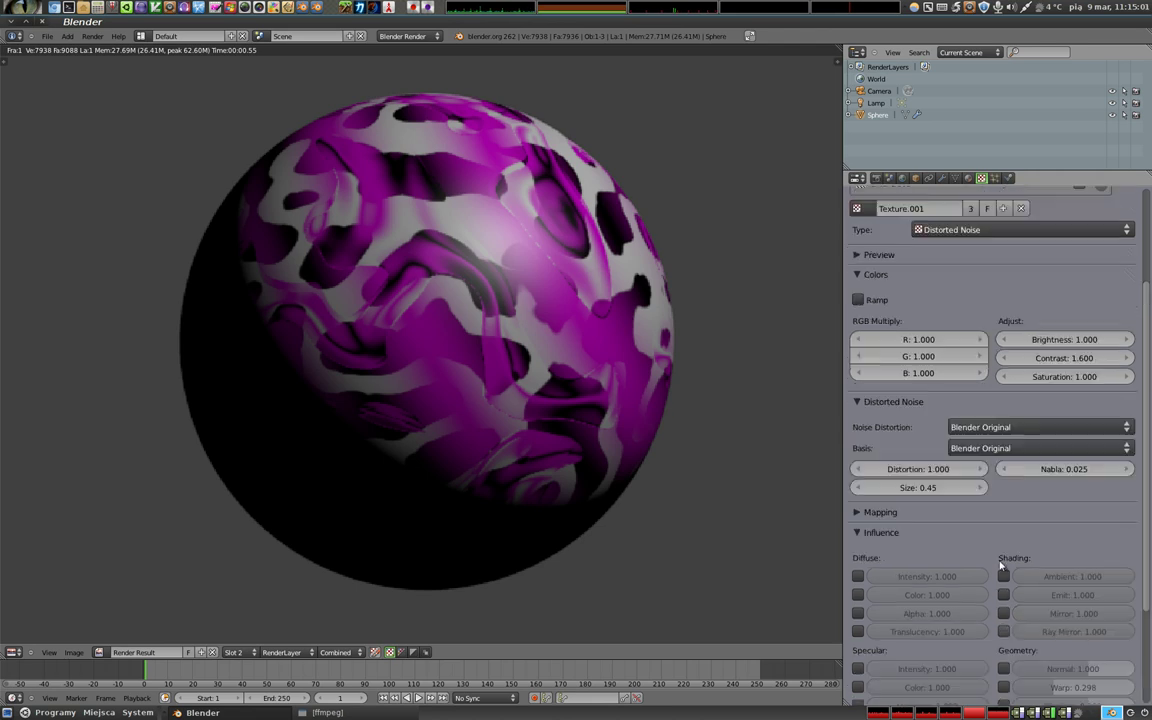
pyautogui.scroll(3, 1000, 566)
pyautogui.click(1038, 260)
pyautogui.click(1012, 276)
pyautogui.click(1018, 296)
pyautogui.click(1021, 351)
pyautogui.click(1025, 310)
pyautogui.click(1021, 351)
pyautogui.click(1030, 328)
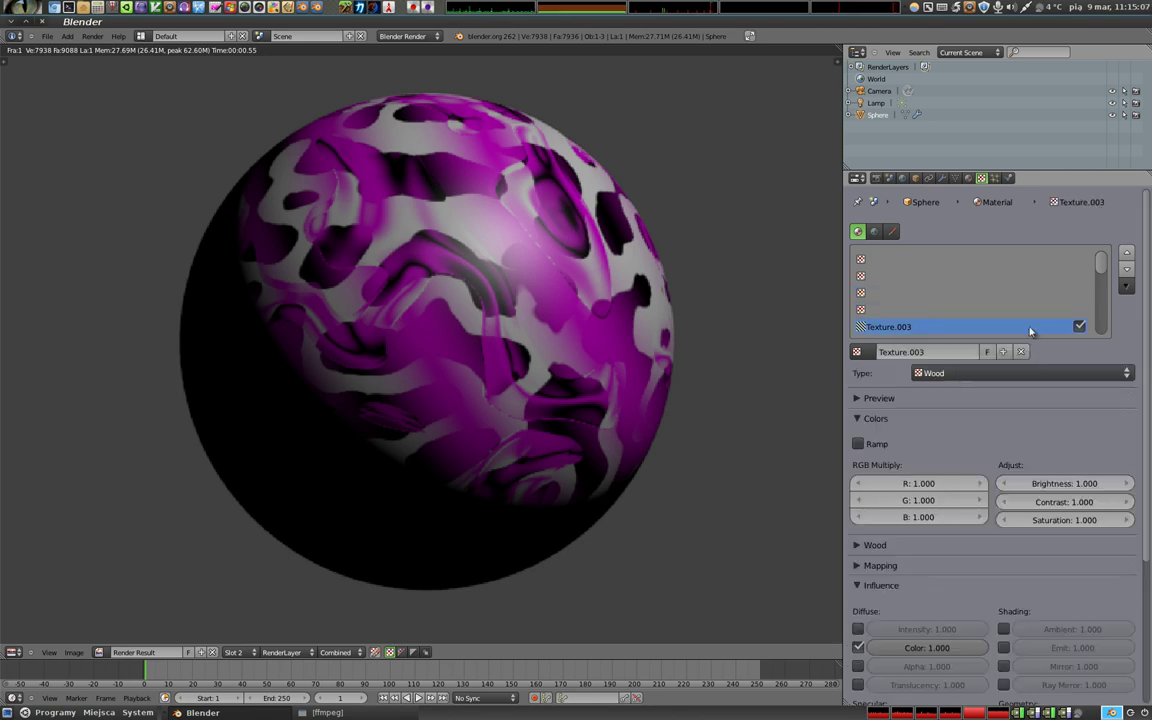
pyautogui.click(1021, 351)
pyautogui.click(946, 260)
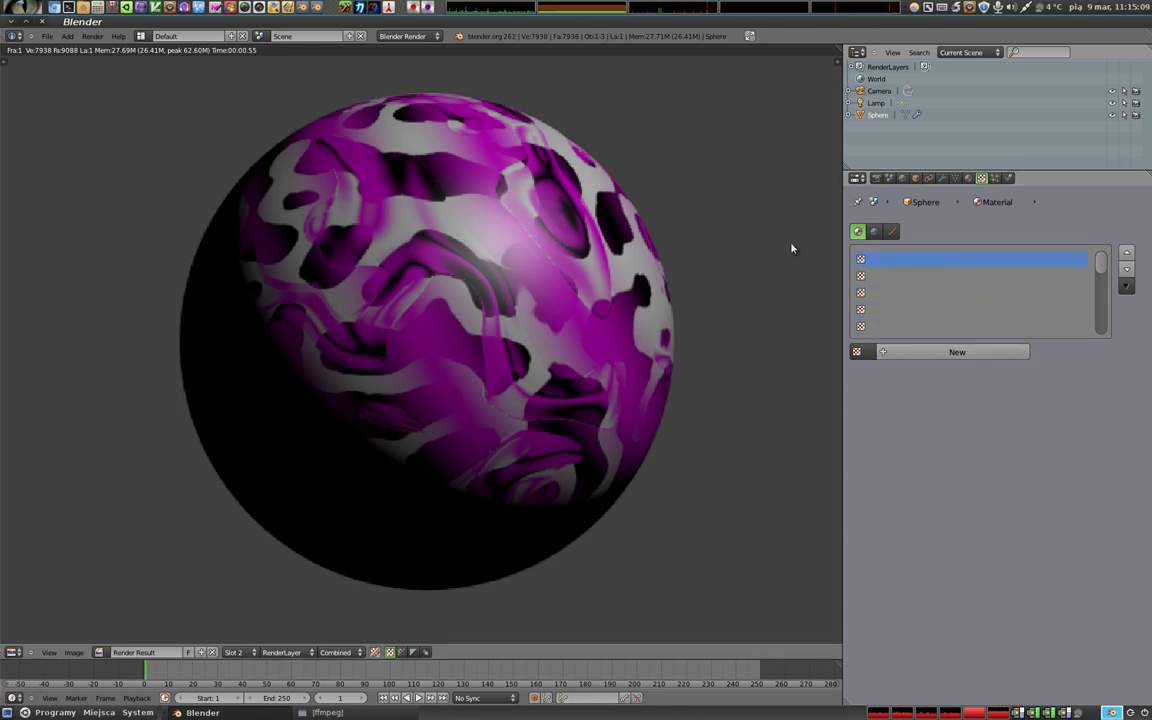
pyautogui.press('F12')
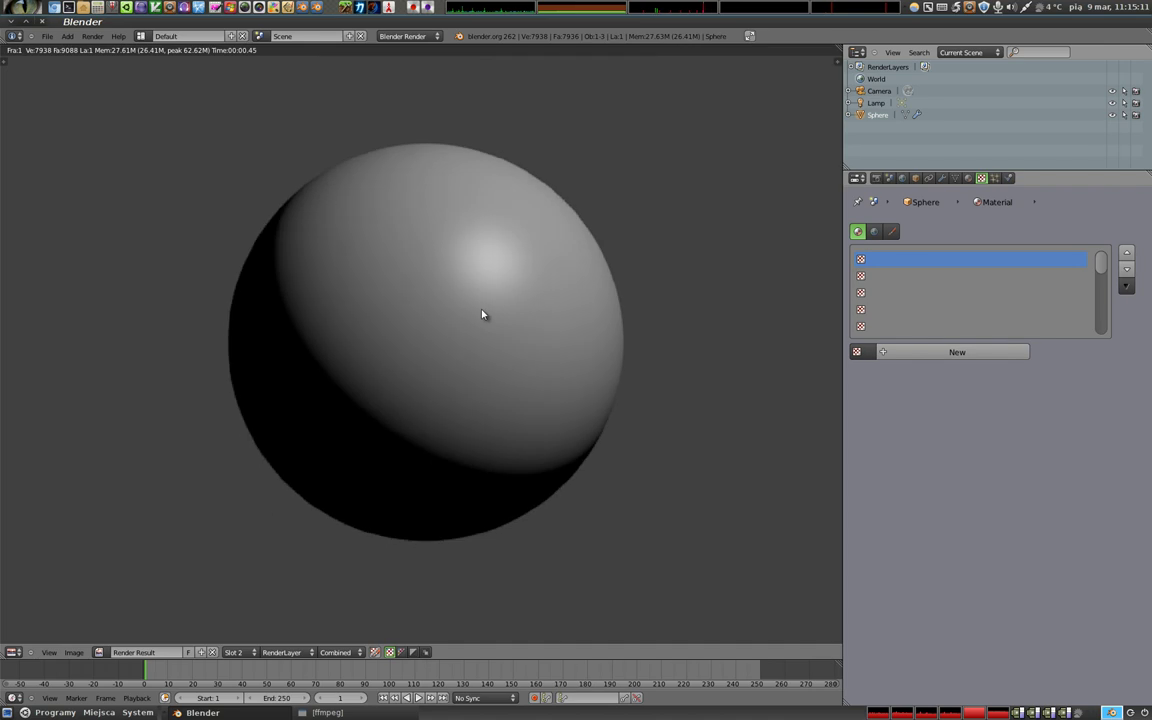
# Add a new Clouds texture in the top slot that displaces the geometry at 0.200
pyautogui.click(958, 351)
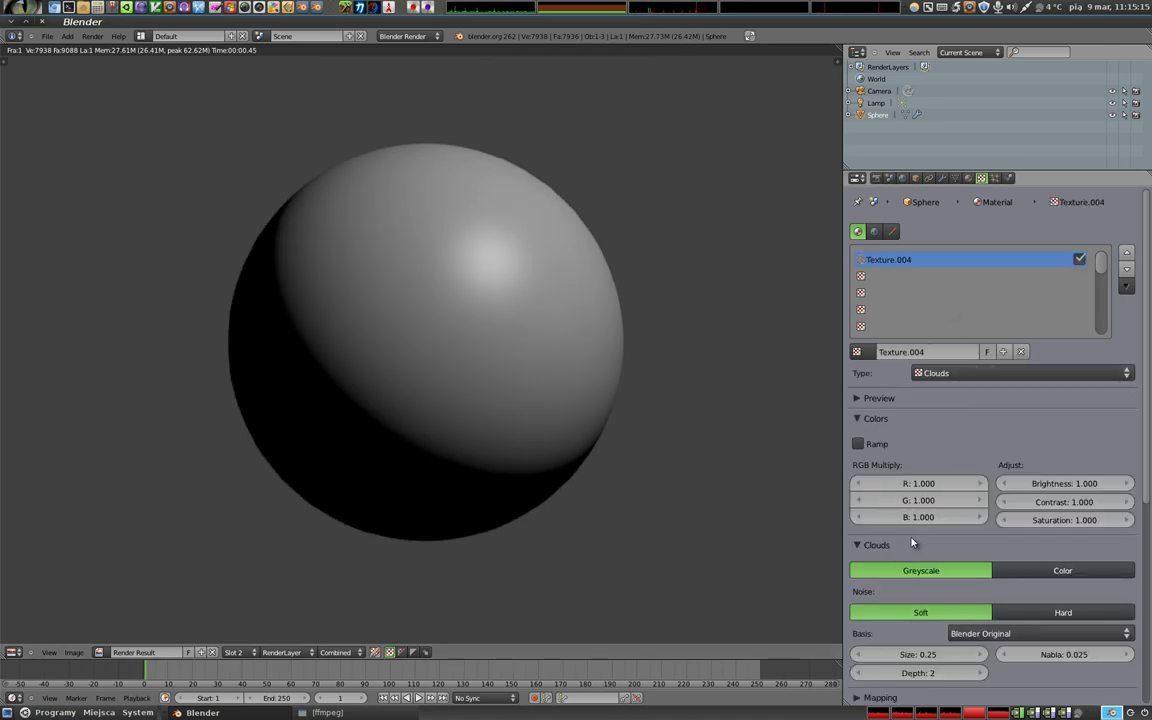
pyautogui.scroll(-1, 923, 596)
pyautogui.click(872, 374)
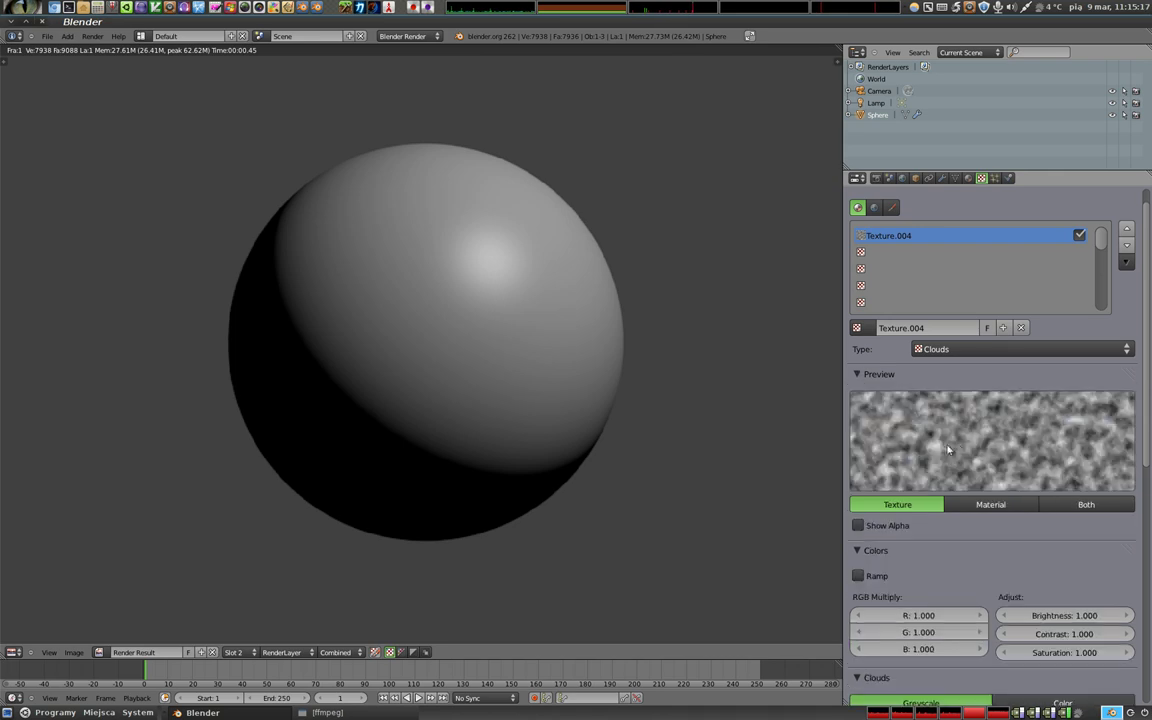
pyautogui.scroll(-2, 958, 453)
pyautogui.scroll(-4, 958, 453)
pyautogui.scroll(-4, 972, 505)
pyautogui.scroll(-2, 972, 505)
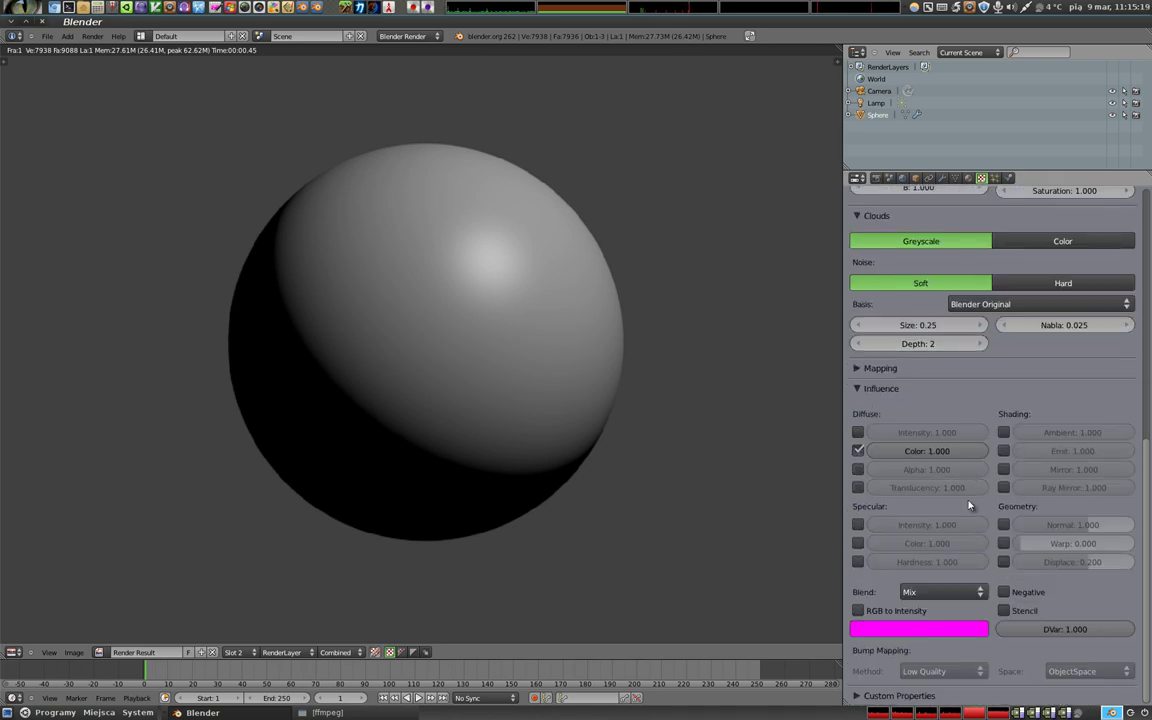
pyautogui.click(1003, 561)
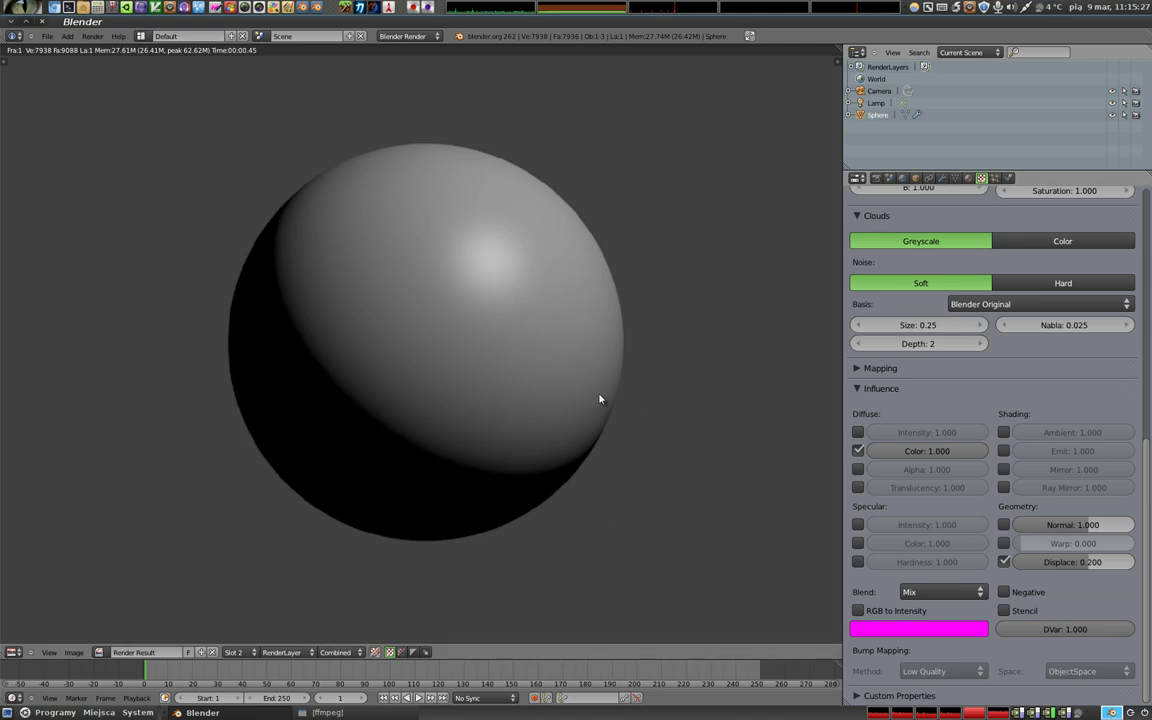
pyautogui.press('F12')
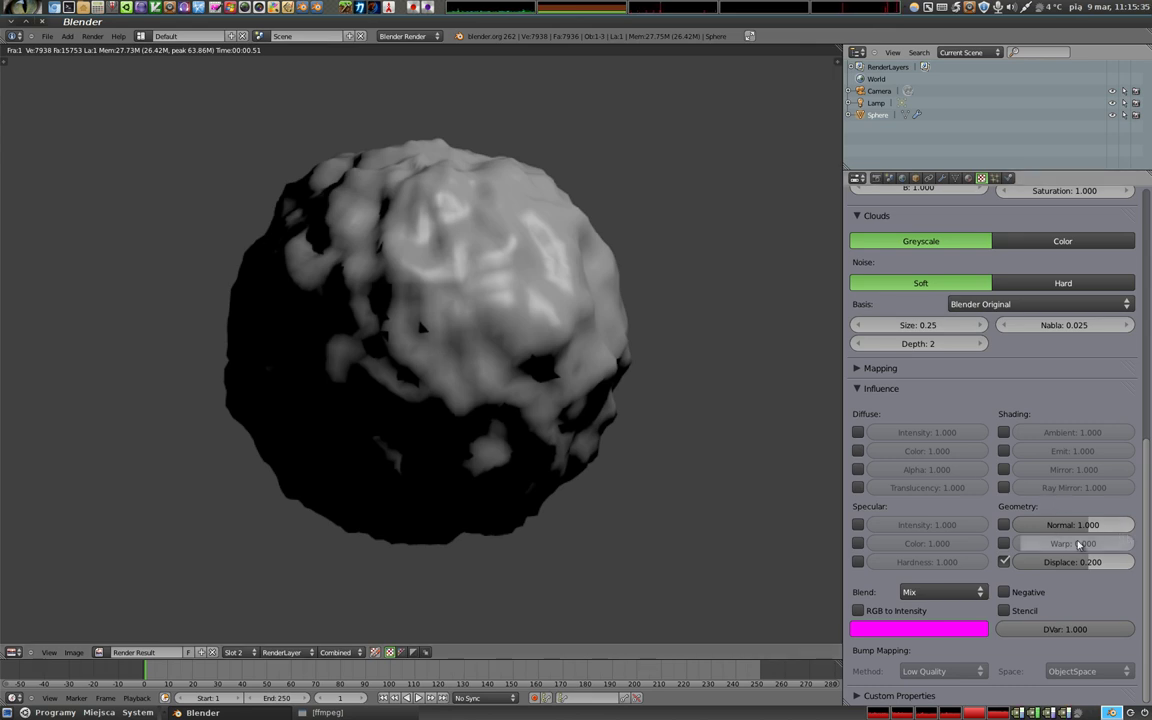
# Test the Clouds texture as a Normal bump only, then restore Displace and re-render
pyautogui.click(1004, 561)
pyautogui.click(1004, 524)
pyautogui.press('F12')
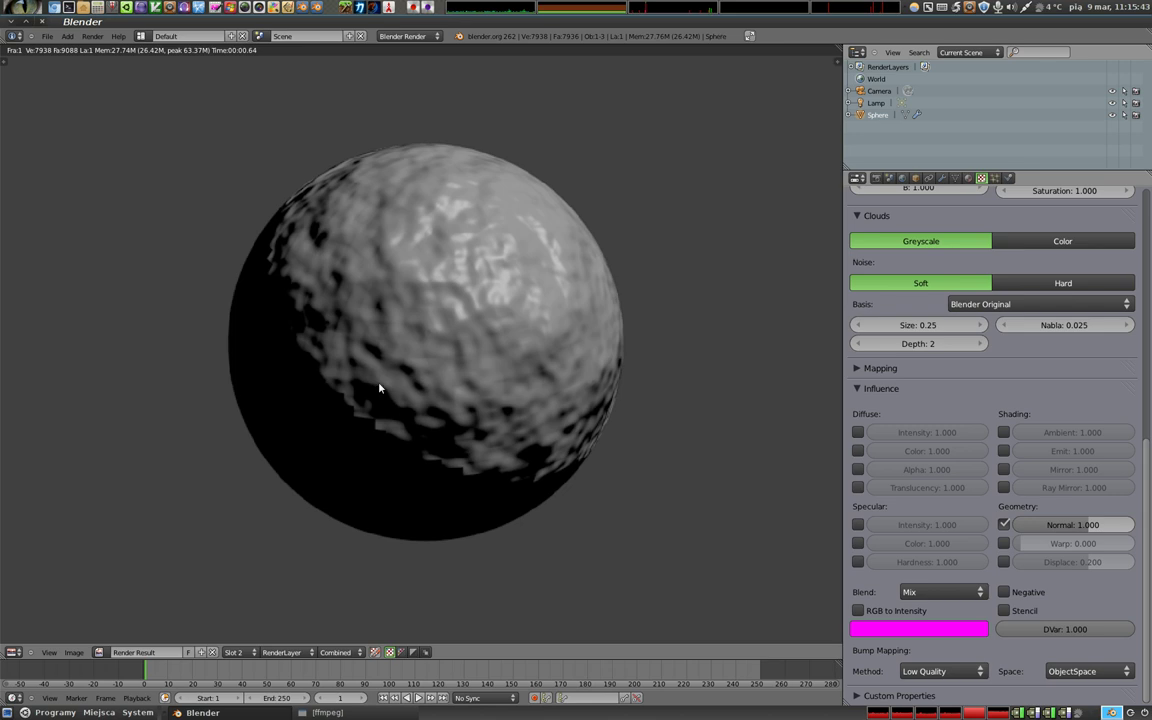
pyautogui.press('Escape')
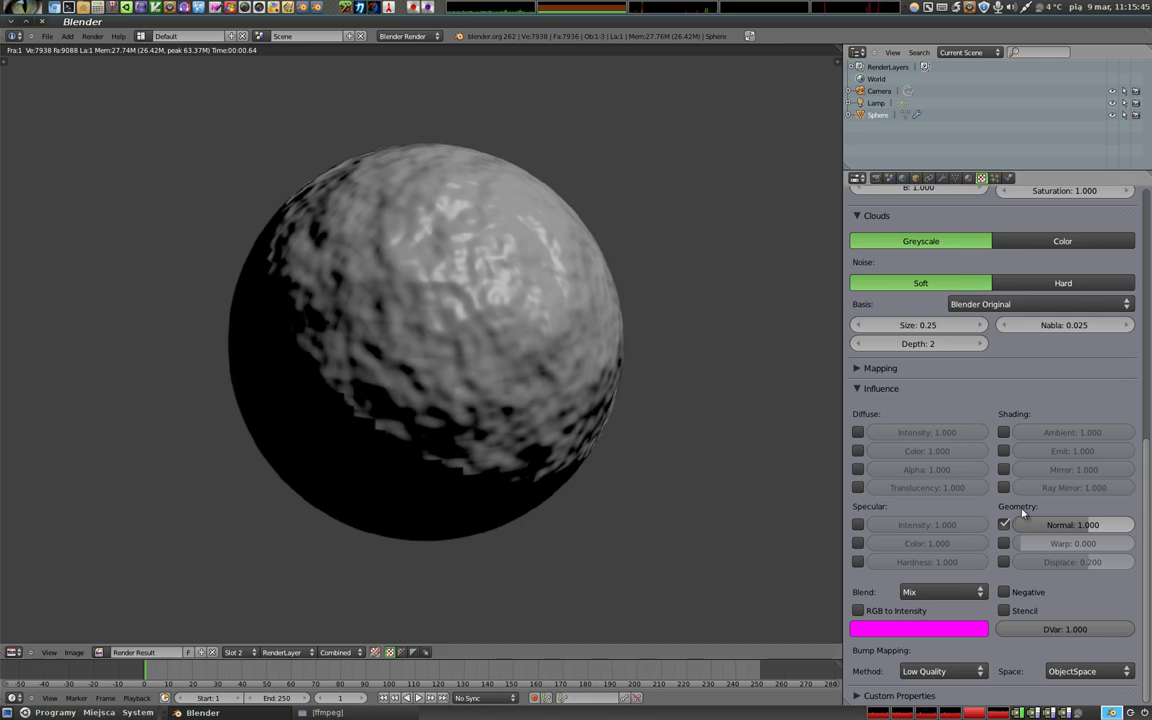
pyautogui.click(1004, 524)
pyautogui.press('F11')
pyautogui.click(1004, 562)
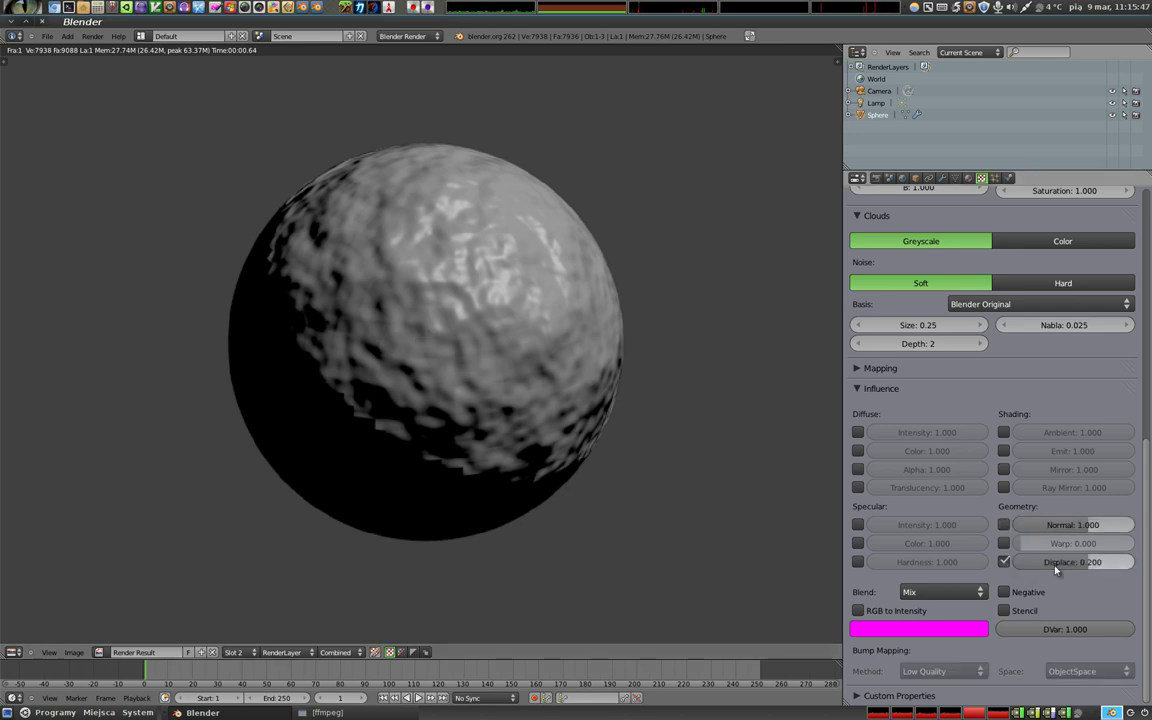
pyautogui.press('Escape')
pyautogui.press('F12')
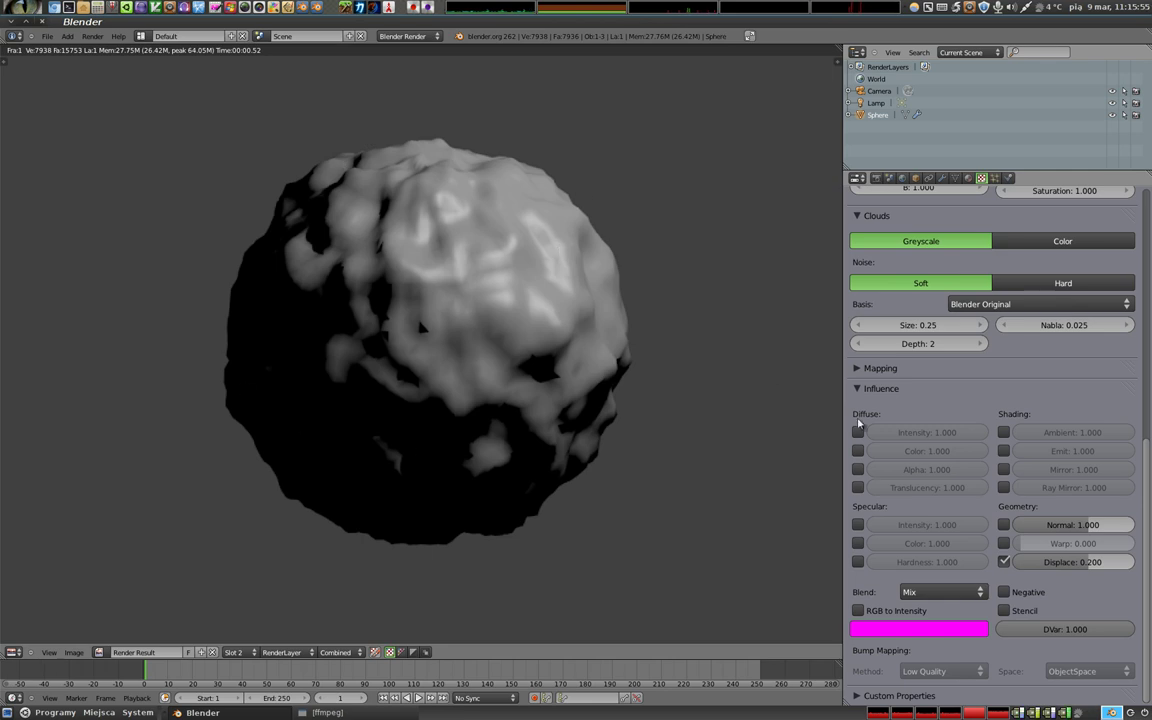
# Add Normal influence at 1.000 alongside displacement 0.200 and render the rocky sphere
pyautogui.click(1004, 524)
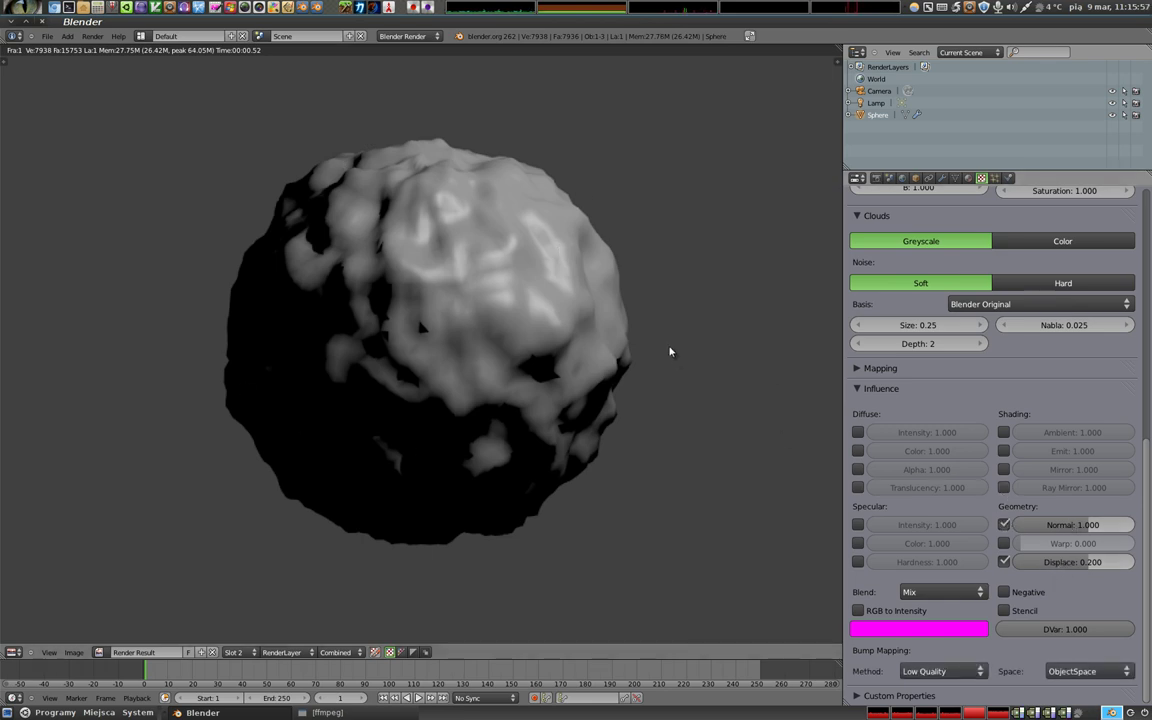
pyautogui.press('F12')
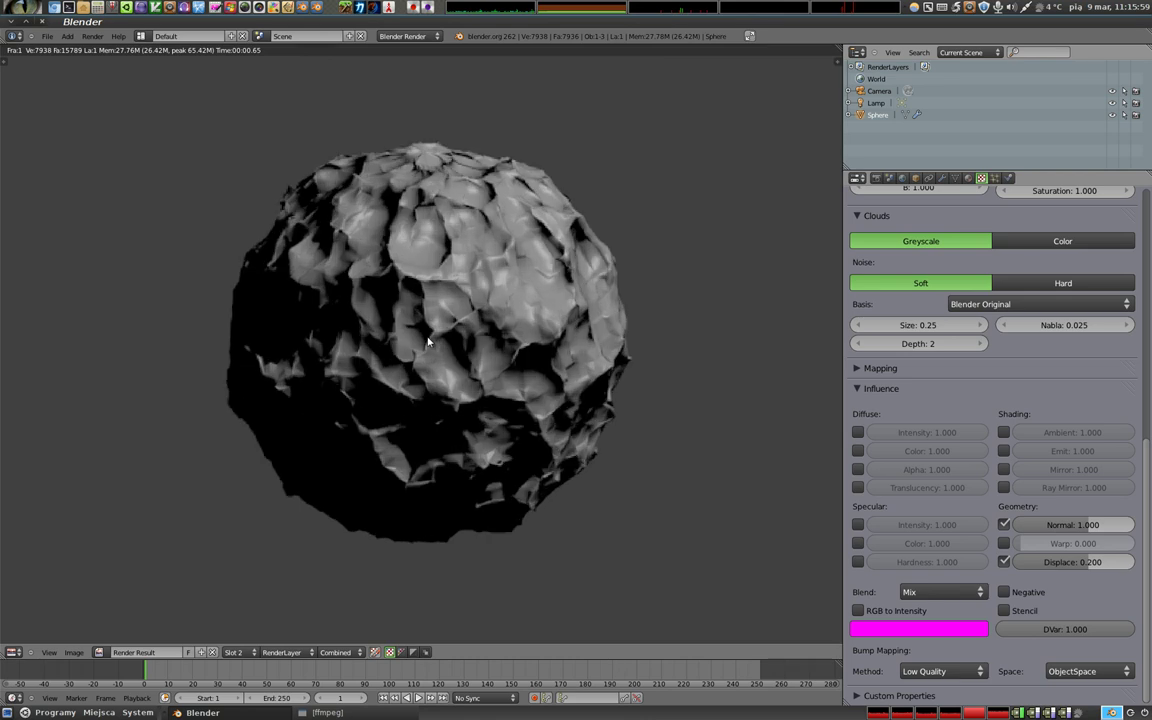
pyautogui.scroll(2, 416, 173)
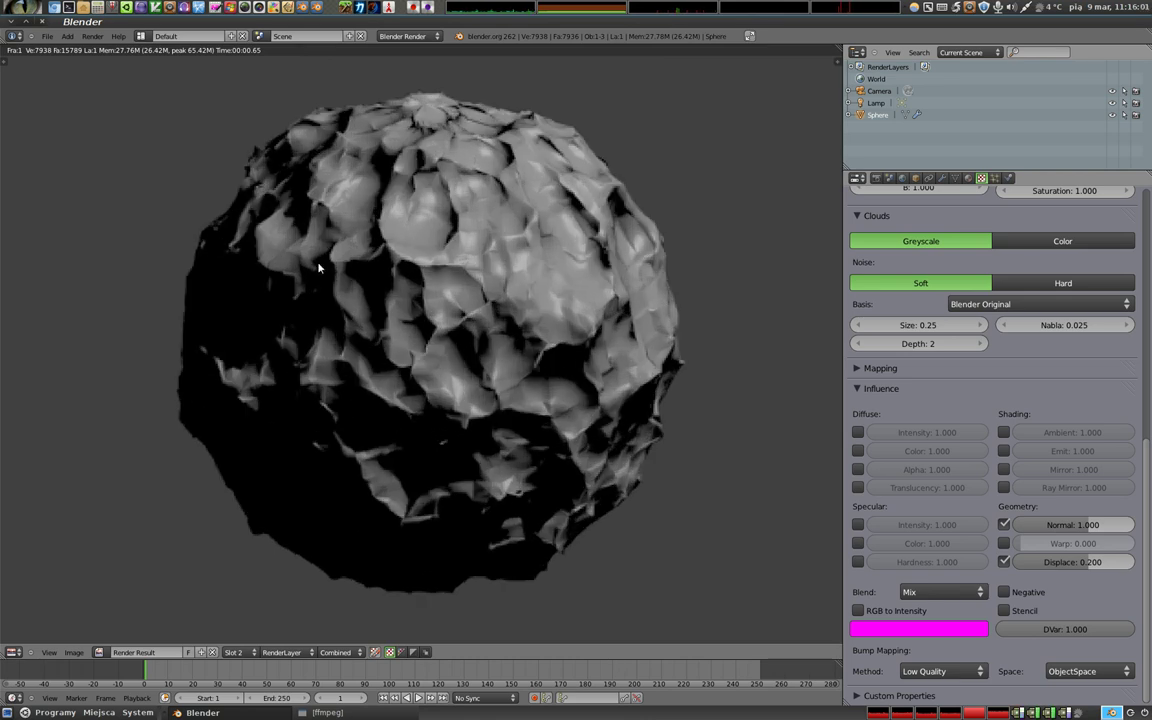
pyautogui.scroll(-2, 356, 238)
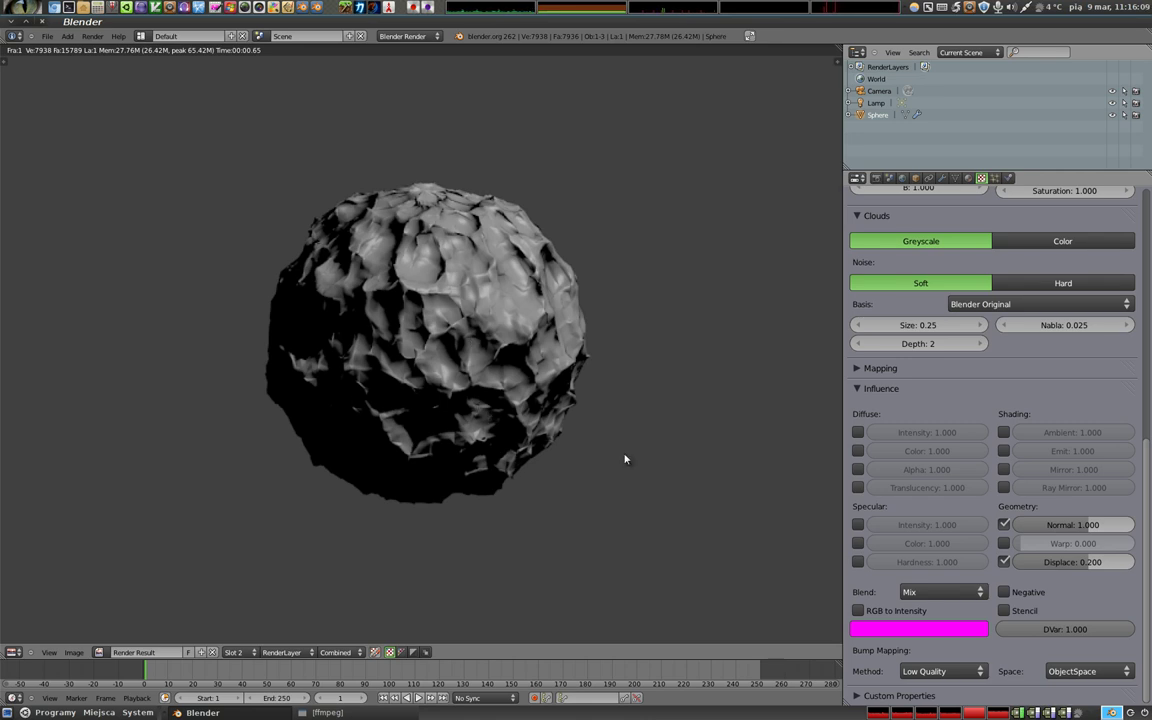
# Let the Clouds texture drive diffuse colour with a deep red-brown tint, and render
pyautogui.click(857, 451)
pyautogui.press('F12')
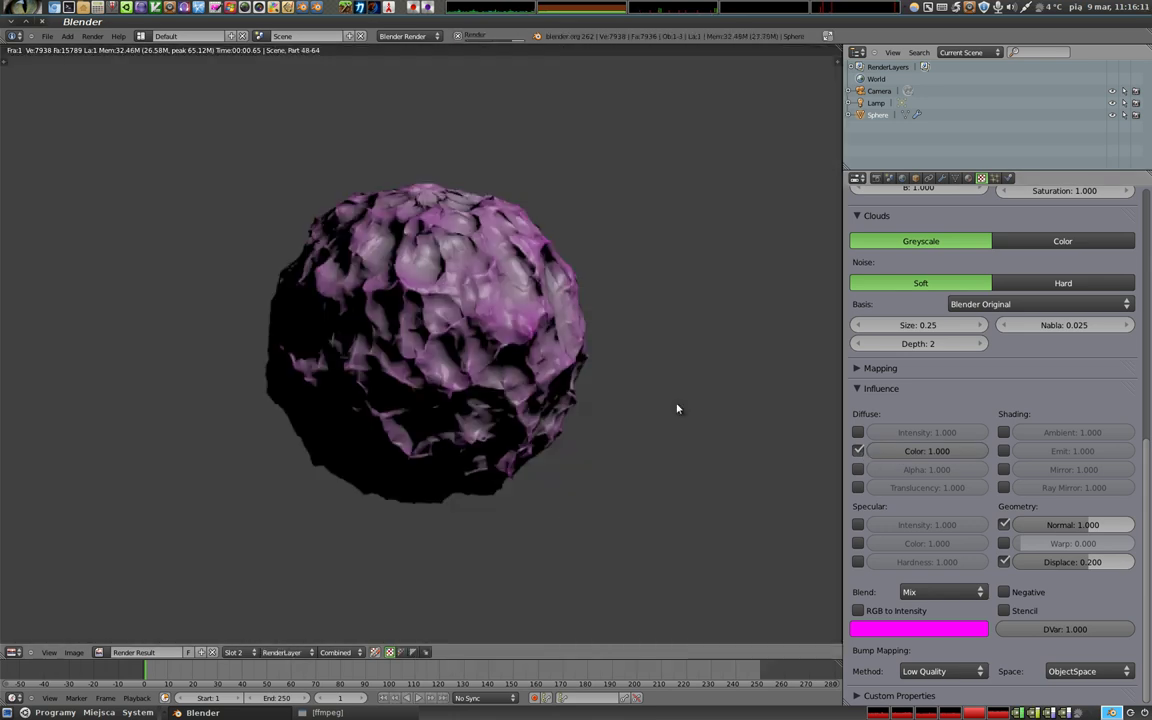
pyautogui.click(920, 629)
pyautogui.click(919, 505)
pyautogui.moveTo(994, 410); pyautogui.dragTo(994, 487)
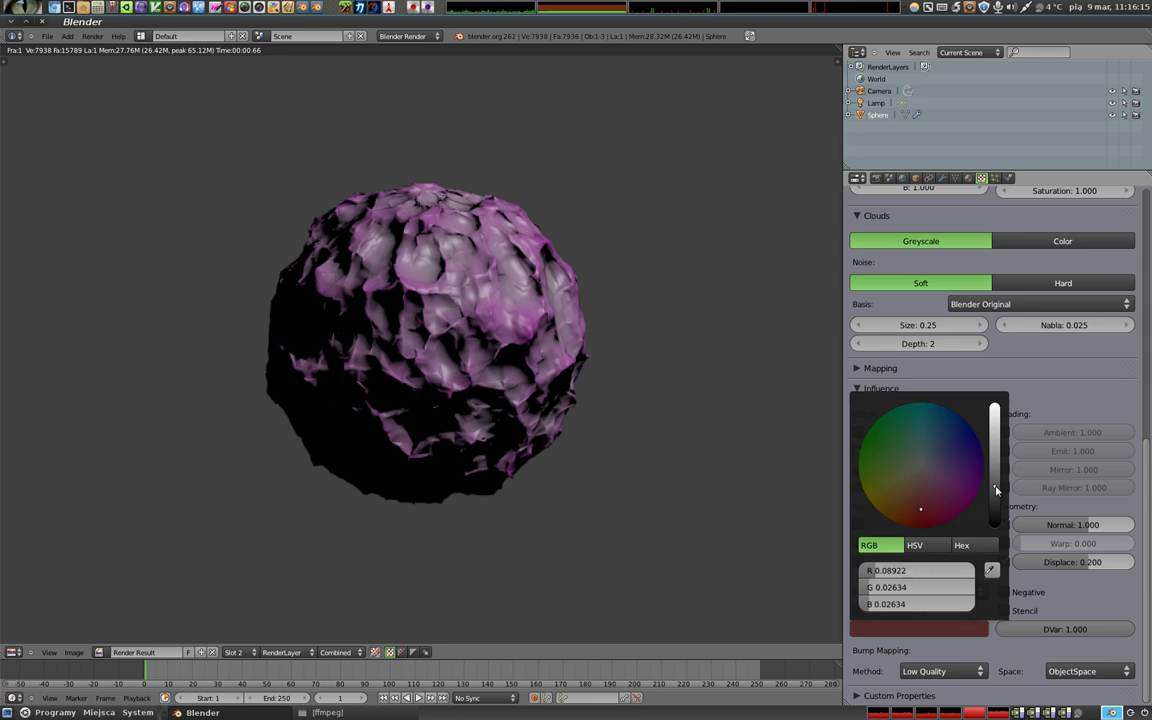
pyautogui.press('F12')
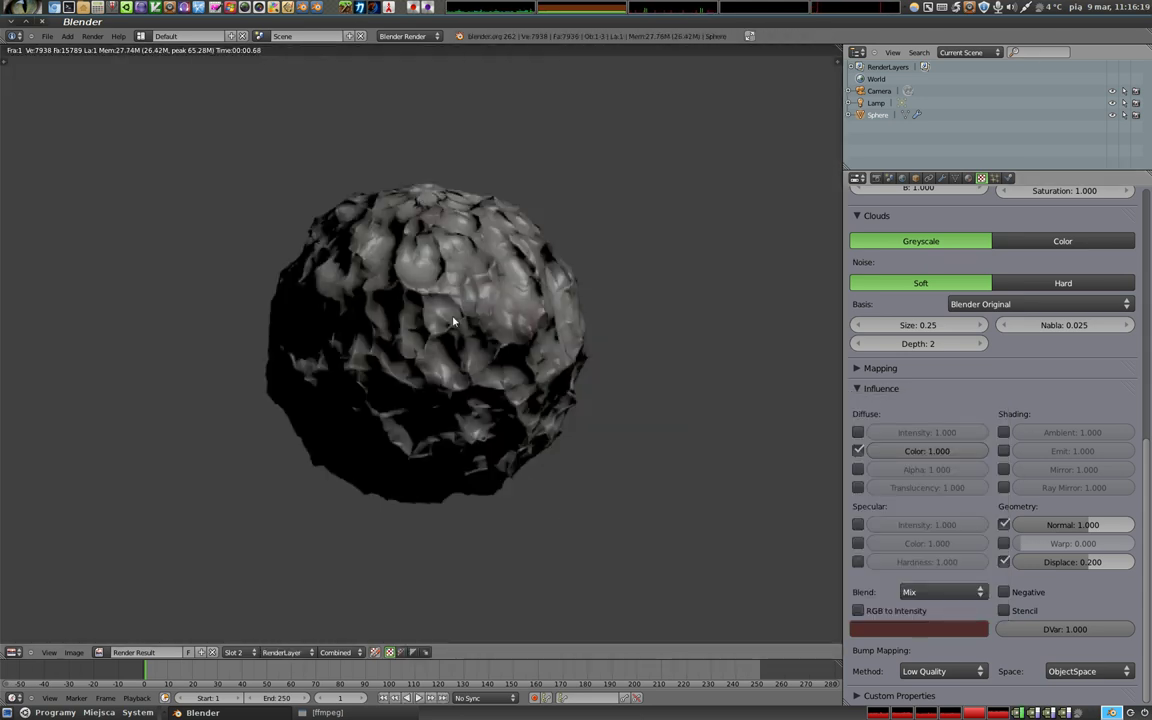
# Let the Clouds texture also drive specular intensity, and re-render the sphere
pyautogui.click(858, 525)
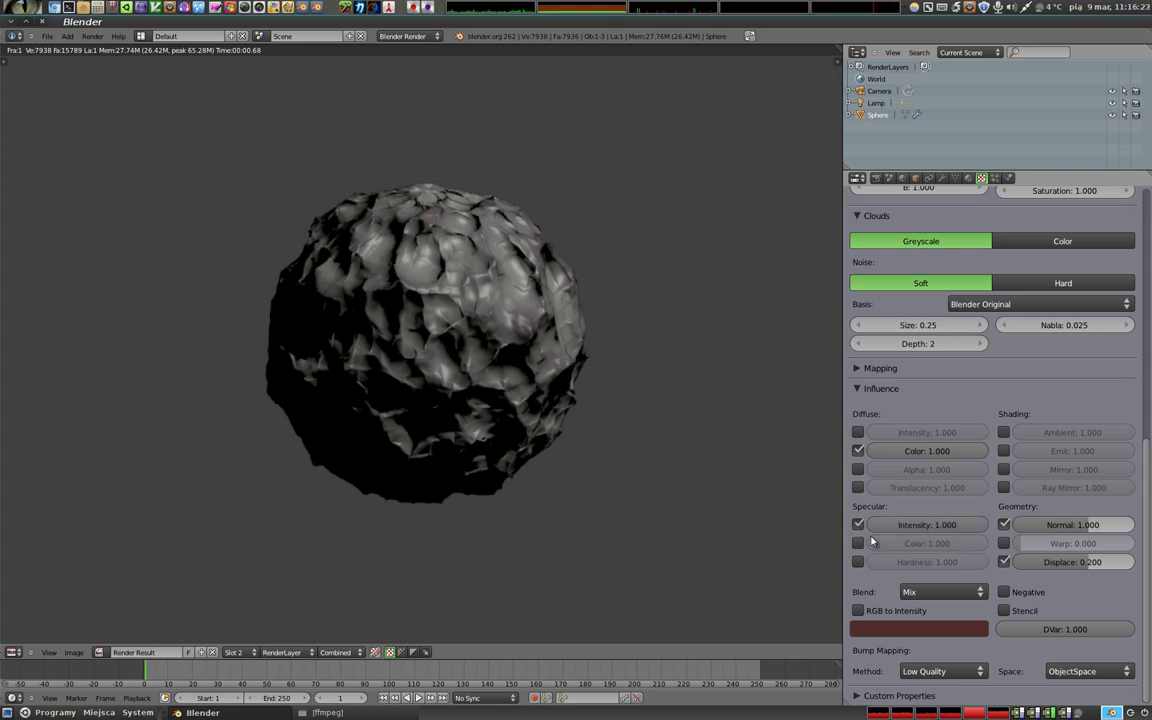
pyautogui.press('F12')
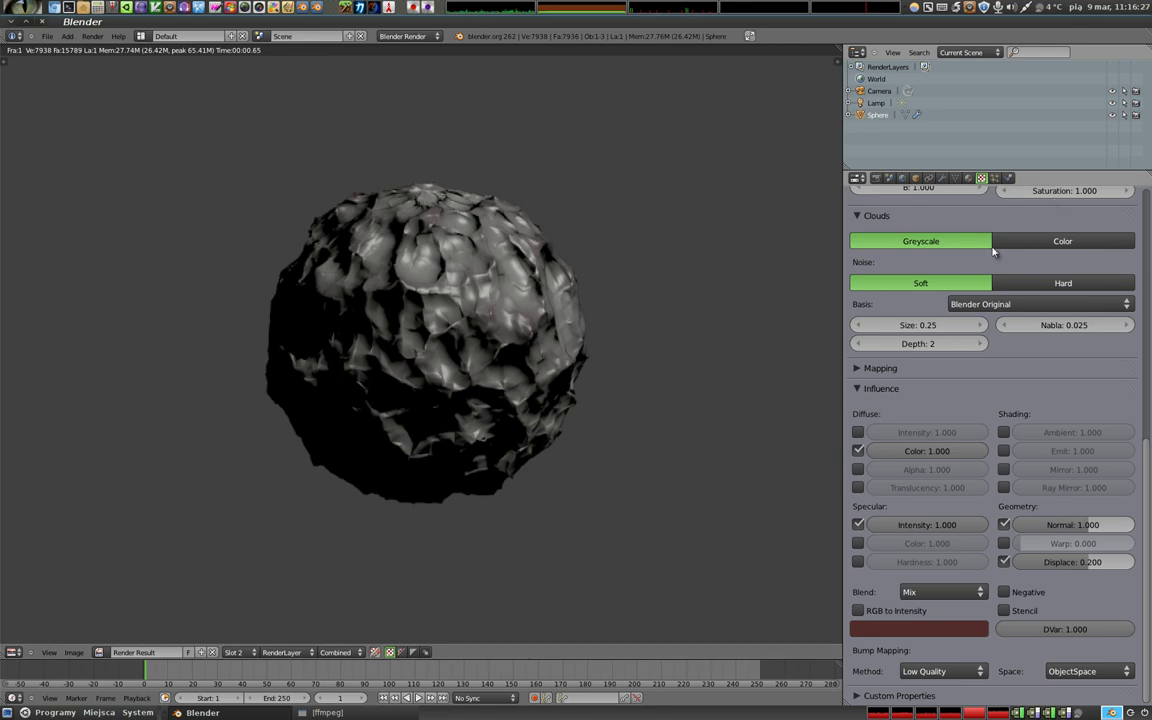
pyautogui.scroll(3, 998, 300)
pyautogui.scroll(2, 998, 300)
pyautogui.scroll(4, 1000, 270)
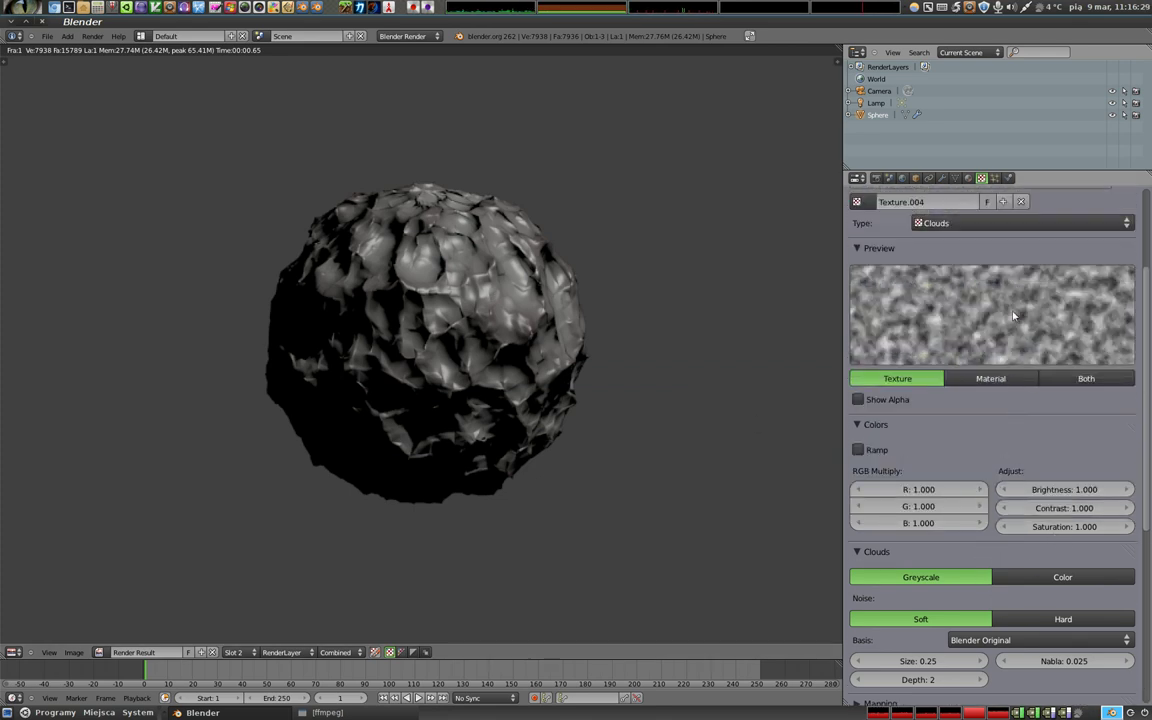
# Set the material's specular intensity to 0.127 and hardness to 205, then re-render
pyautogui.click(968, 177)
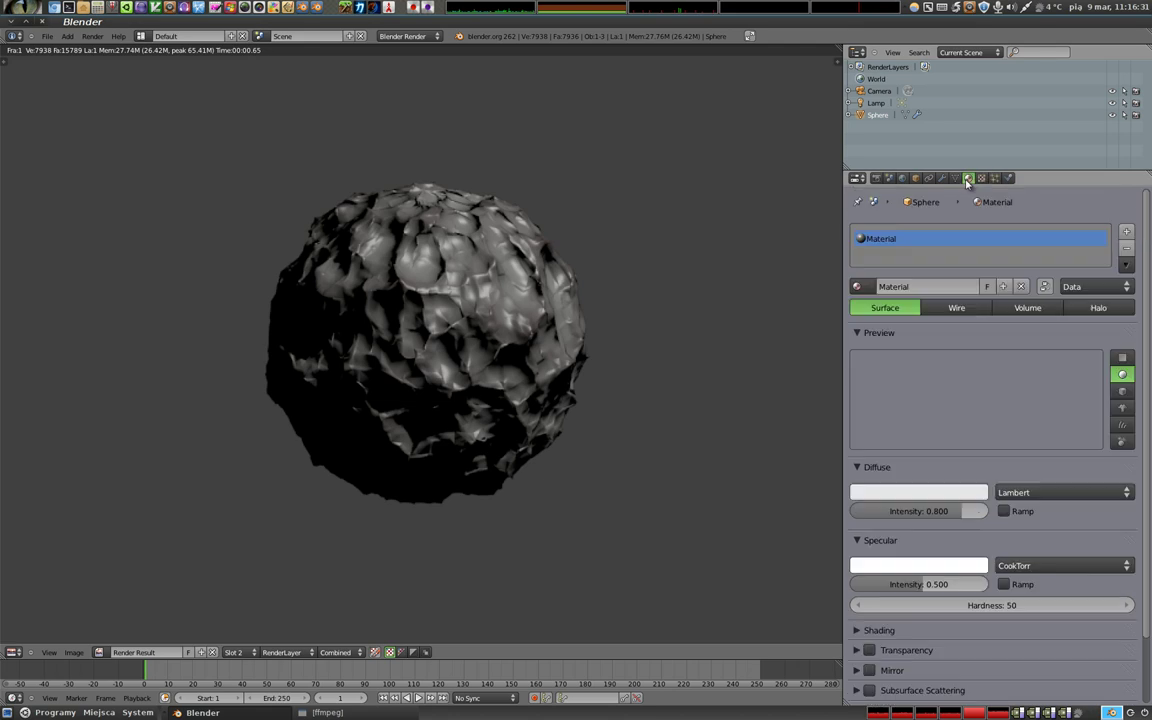
pyautogui.moveTo(920, 588); pyautogui.dragTo(869, 586)
pyautogui.click(900, 605)
pyautogui.write('205')
pyautogui.press('Return')
pyautogui.press('F12')
# Return to the Clouds texture's Influence settings
pyautogui.scroll(1, 532, 326)
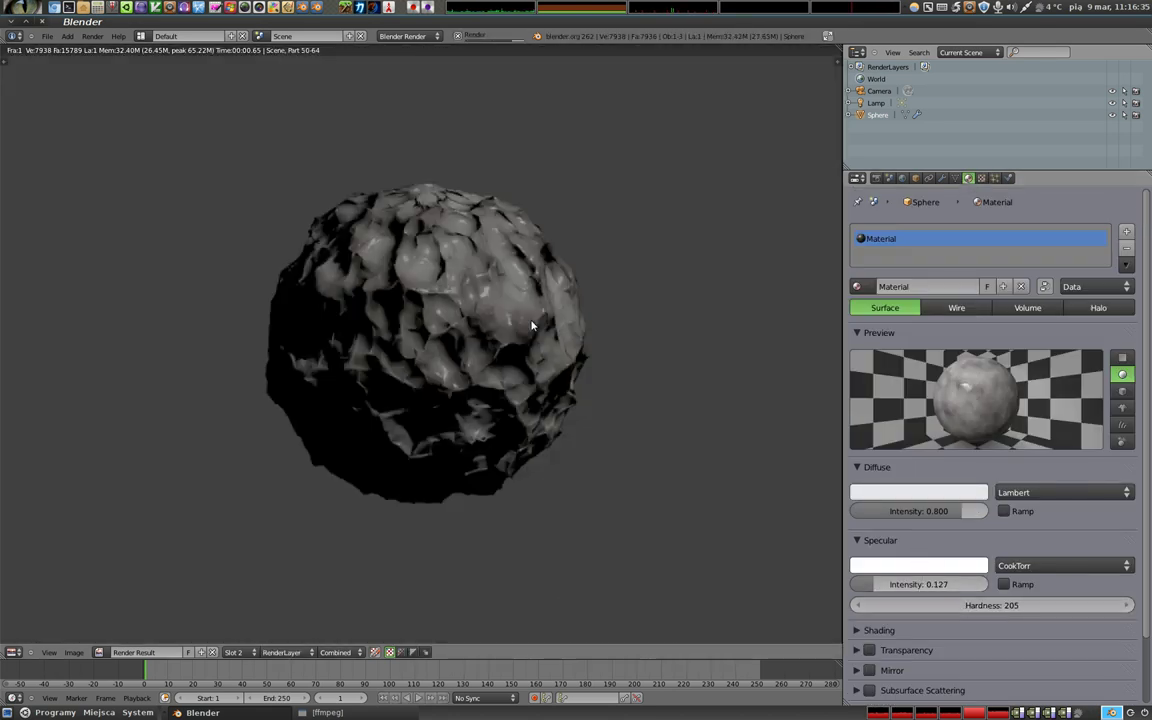
pyautogui.scroll(2, 455, 329)
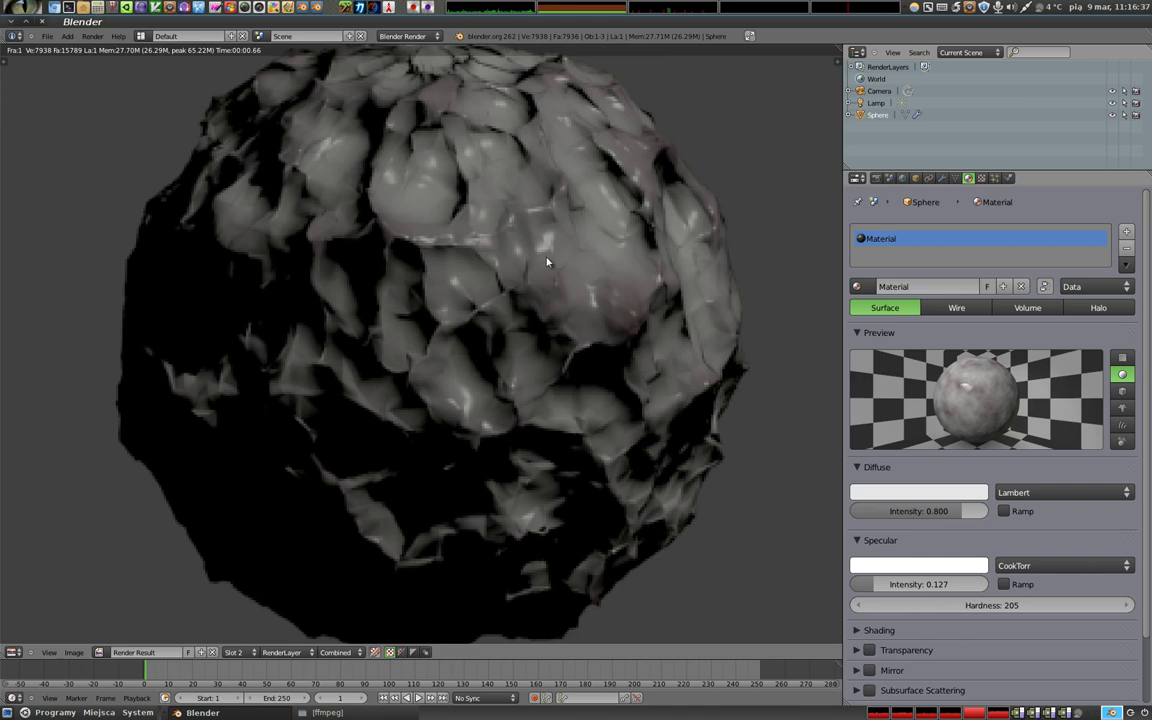
pyautogui.scroll(-3, 547, 262)
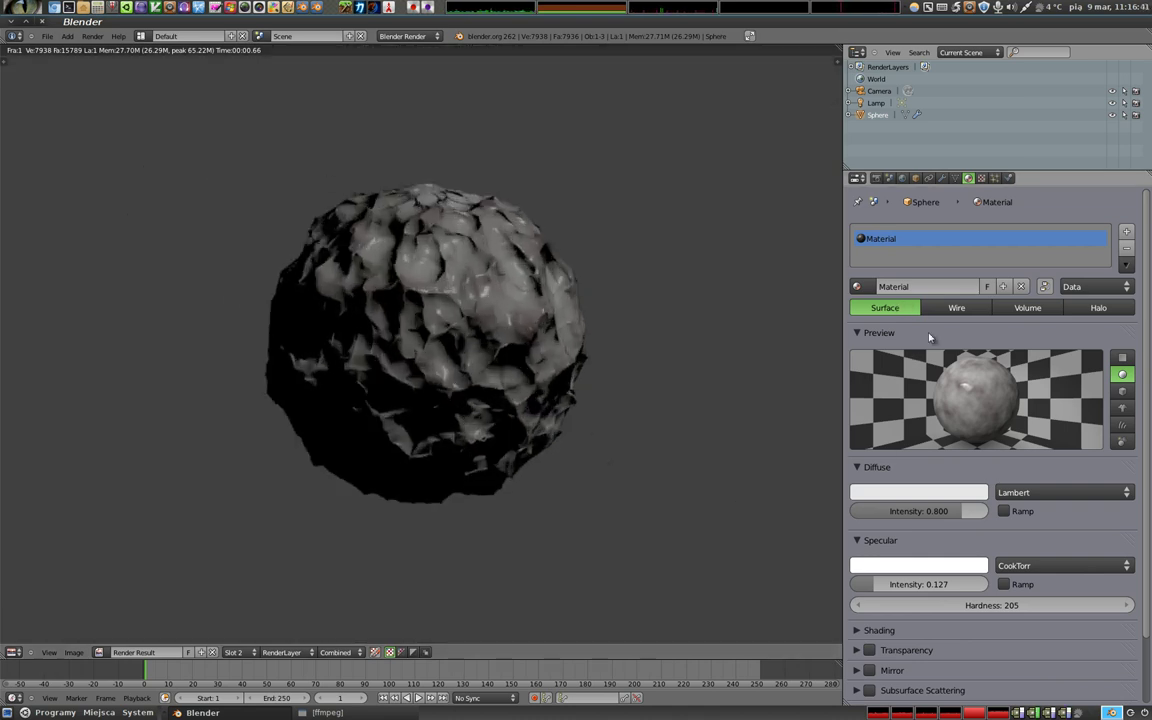
pyautogui.click(981, 178)
pyautogui.scroll(-5, 990, 450)
pyautogui.scroll(-4, 989, 556)
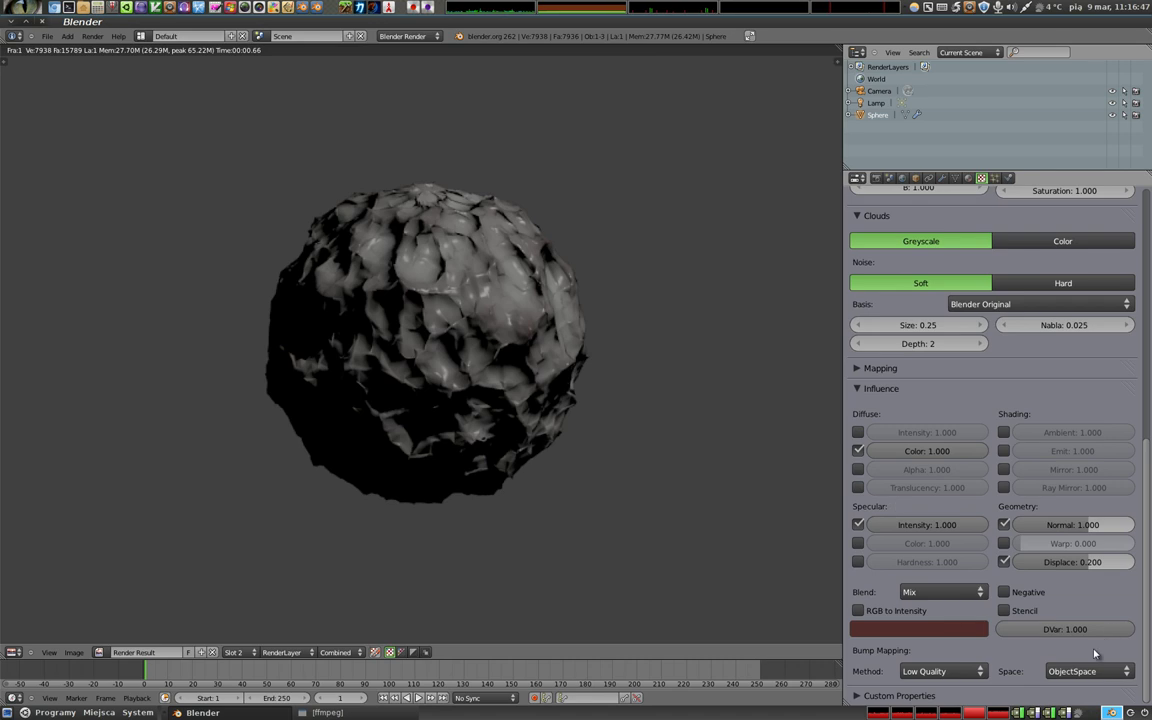
# Unlink Texture.004 from the material so its texture slot is empty
pyautogui.click(942, 592)
pyautogui.scroll(10, 1005, 520)
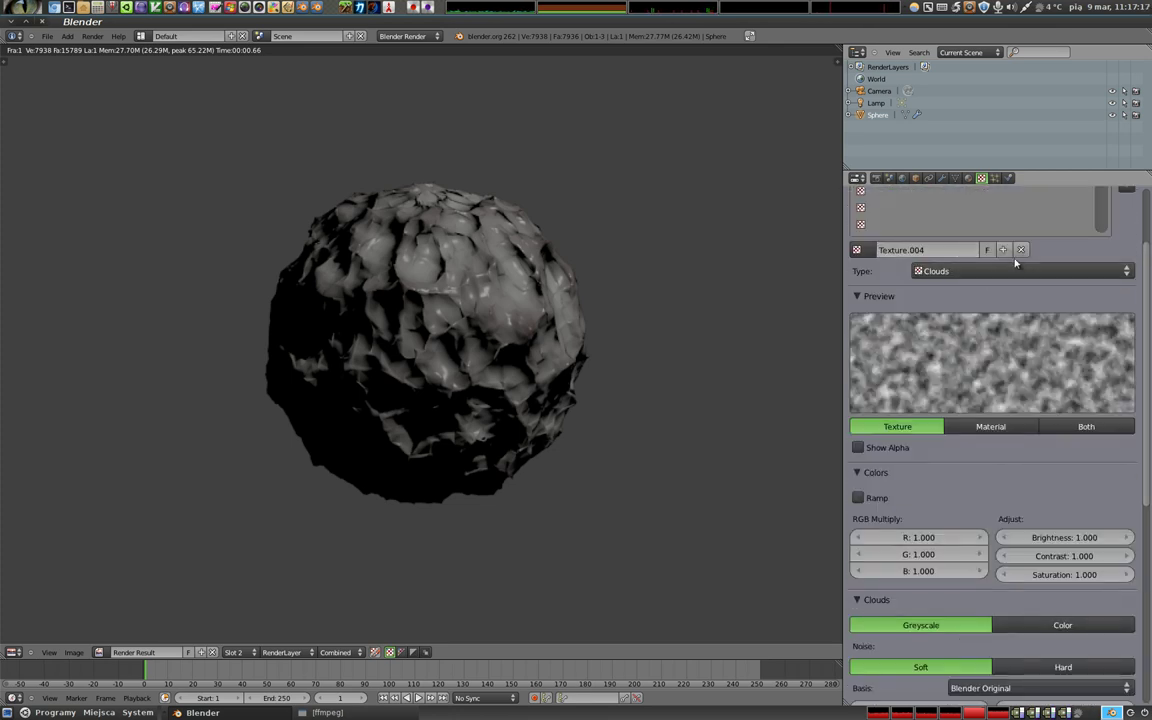
pyautogui.click(1020, 251)
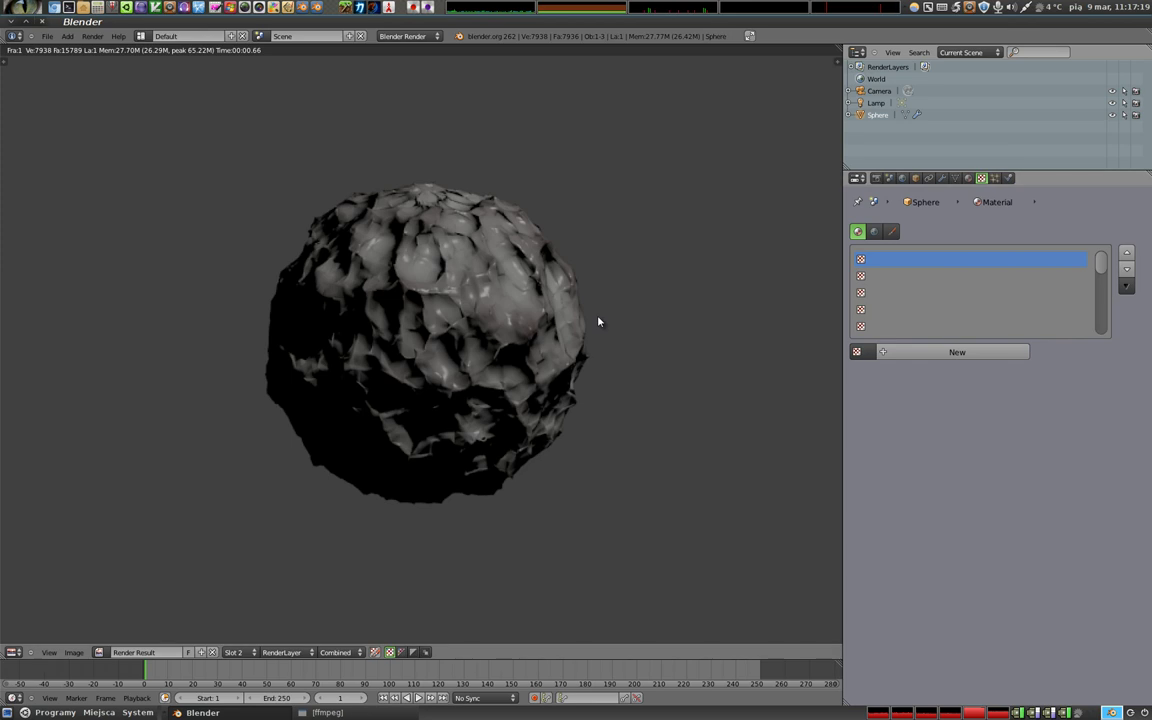
# Create a new Wood texture, Texture.005, in the empty slot and render the stripes
pyautogui.press('F12')
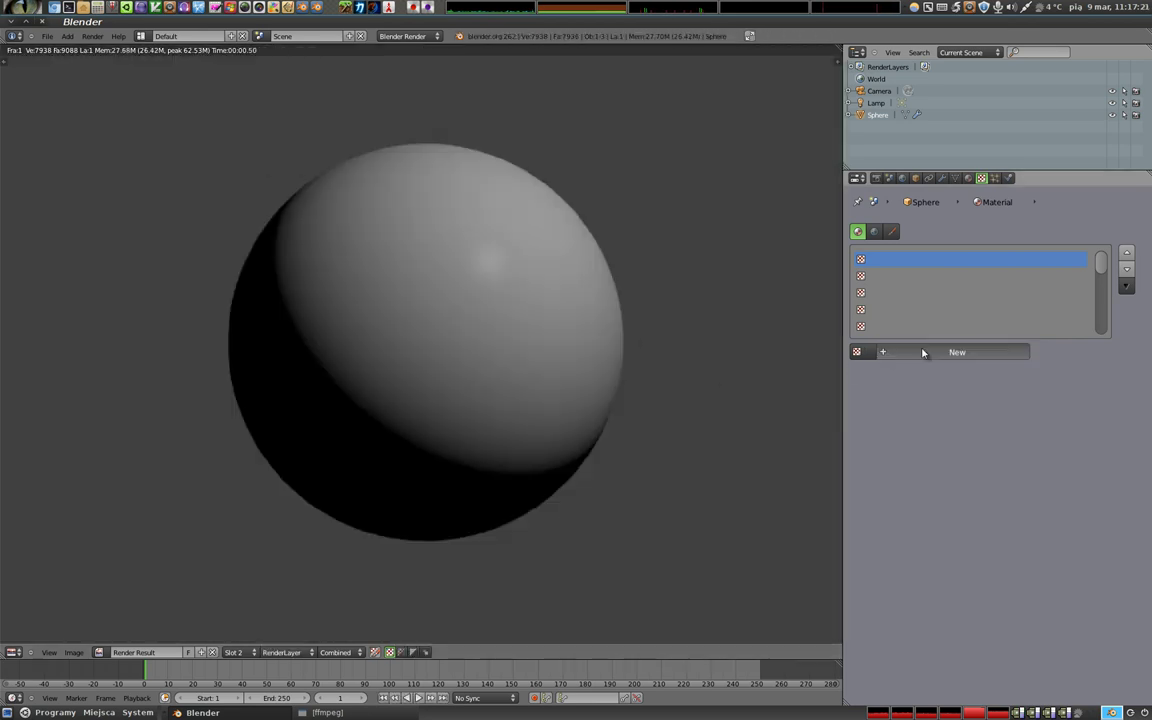
pyautogui.click(957, 352)
pyautogui.click(978, 373)
pyautogui.click(980, 370)
pyautogui.click(988, 373)
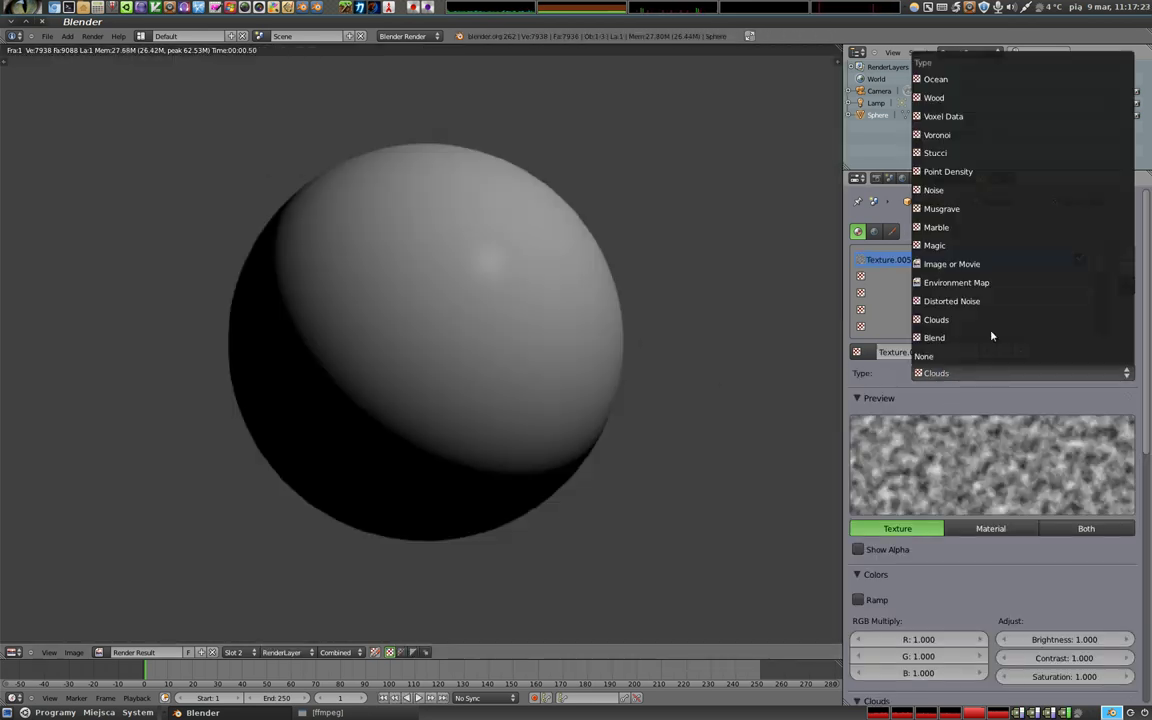
pyautogui.click(981, 103)
pyautogui.press('F12')
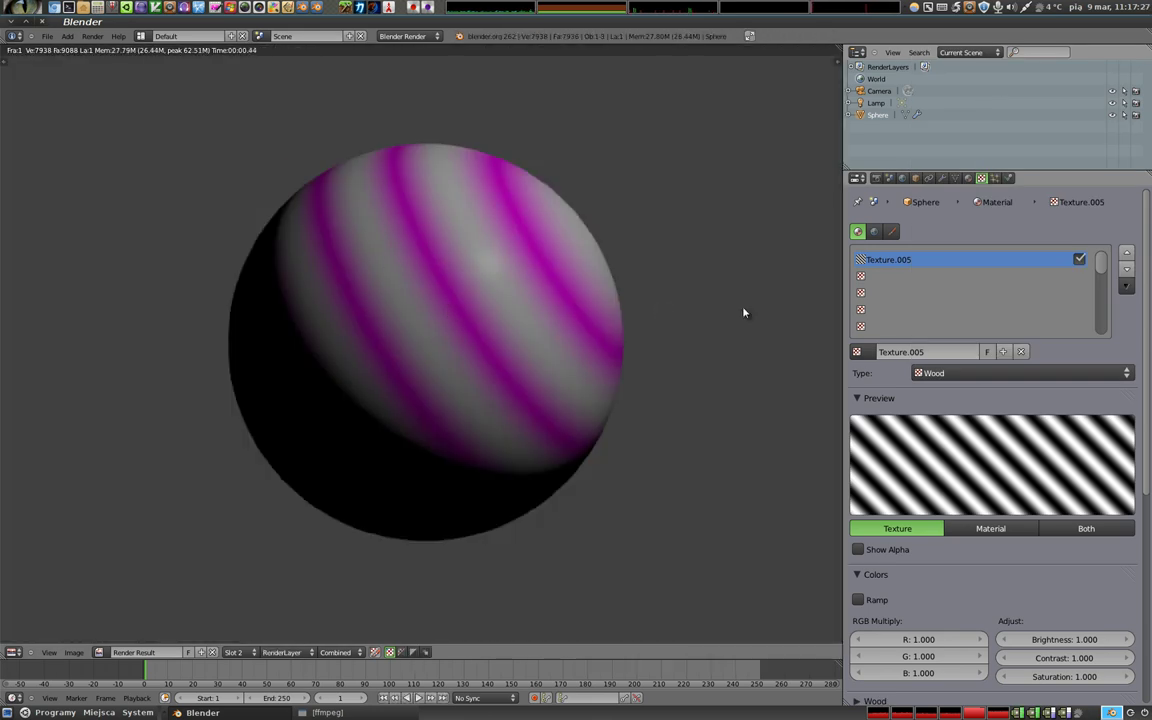
# Move Texture.005 down two slots and add a new Clouds texture in the first slot
pyautogui.click(1127, 269)
pyautogui.click(1127, 269)
pyautogui.click(900, 259)
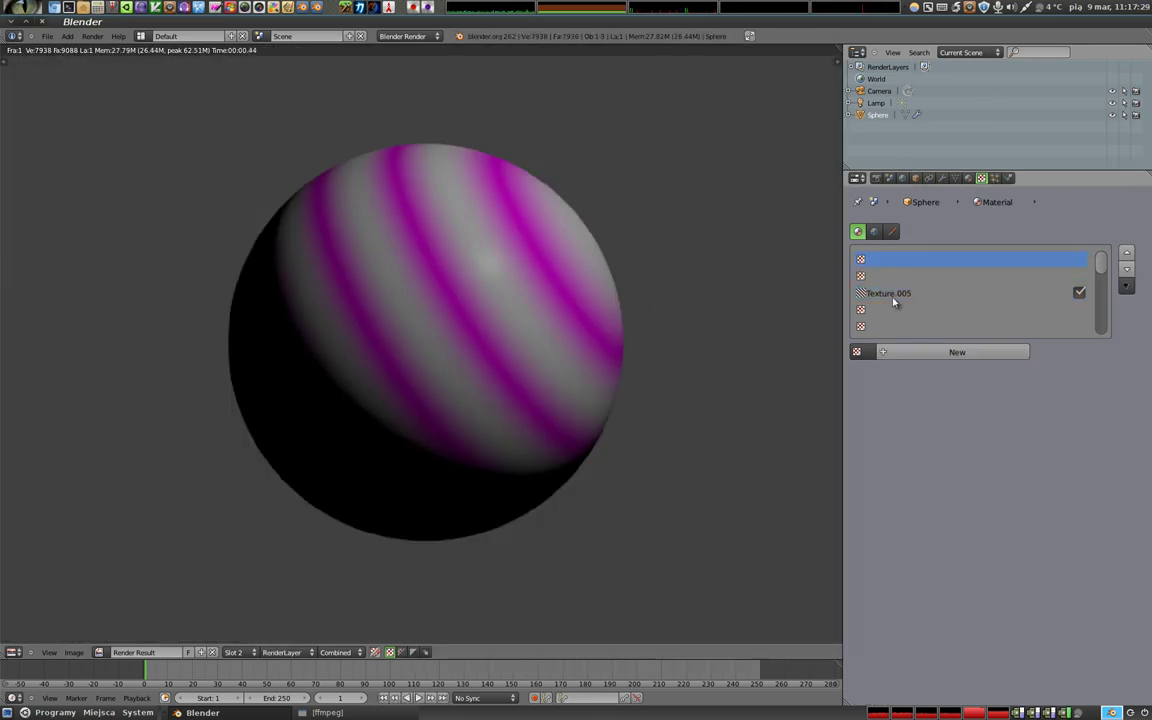
pyautogui.click(938, 351)
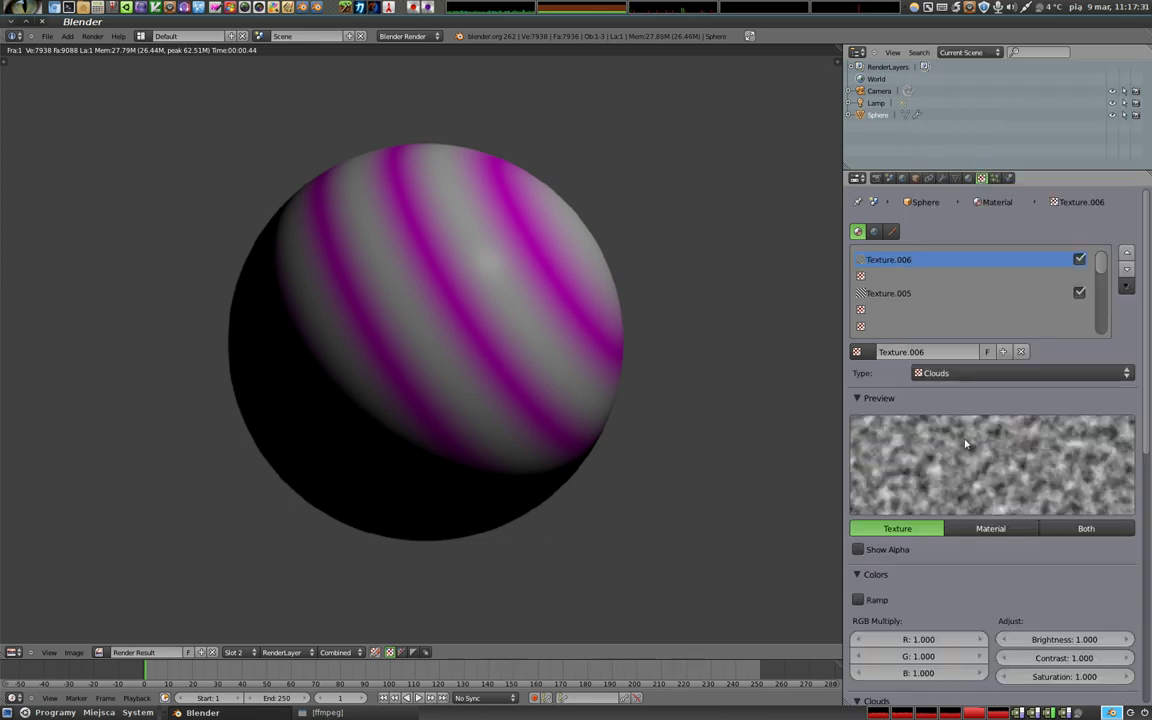
# Give Clouds Texture.006 a blue-to-green colour ramp and re-render the sphere
pyautogui.scroll(-3, 858, 500)
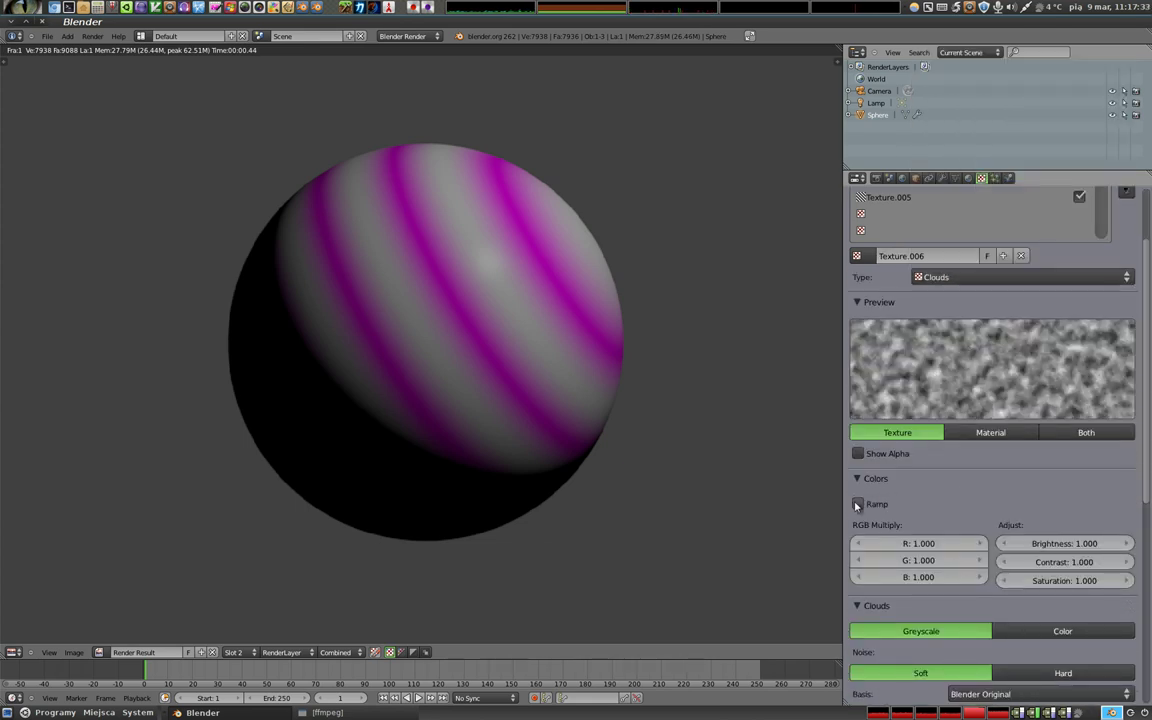
pyautogui.click(857, 505)
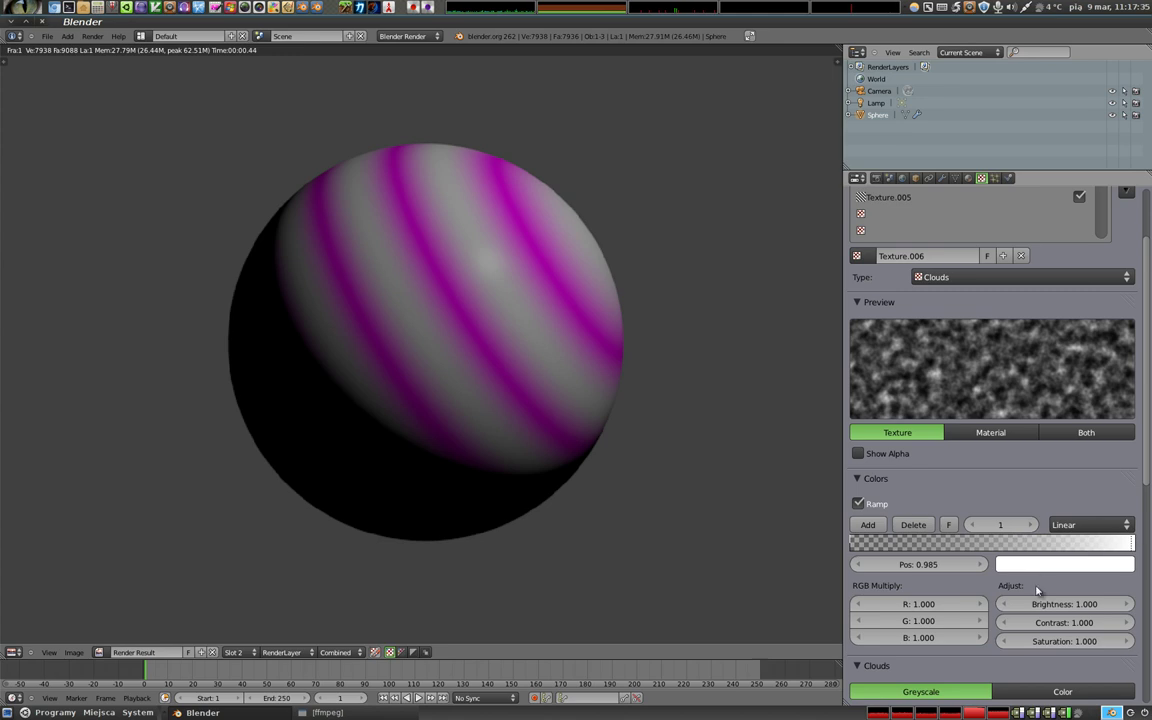
pyautogui.click(1065, 564)
pyautogui.moveTo(1040, 390); pyautogui.dragTo(1000, 420)
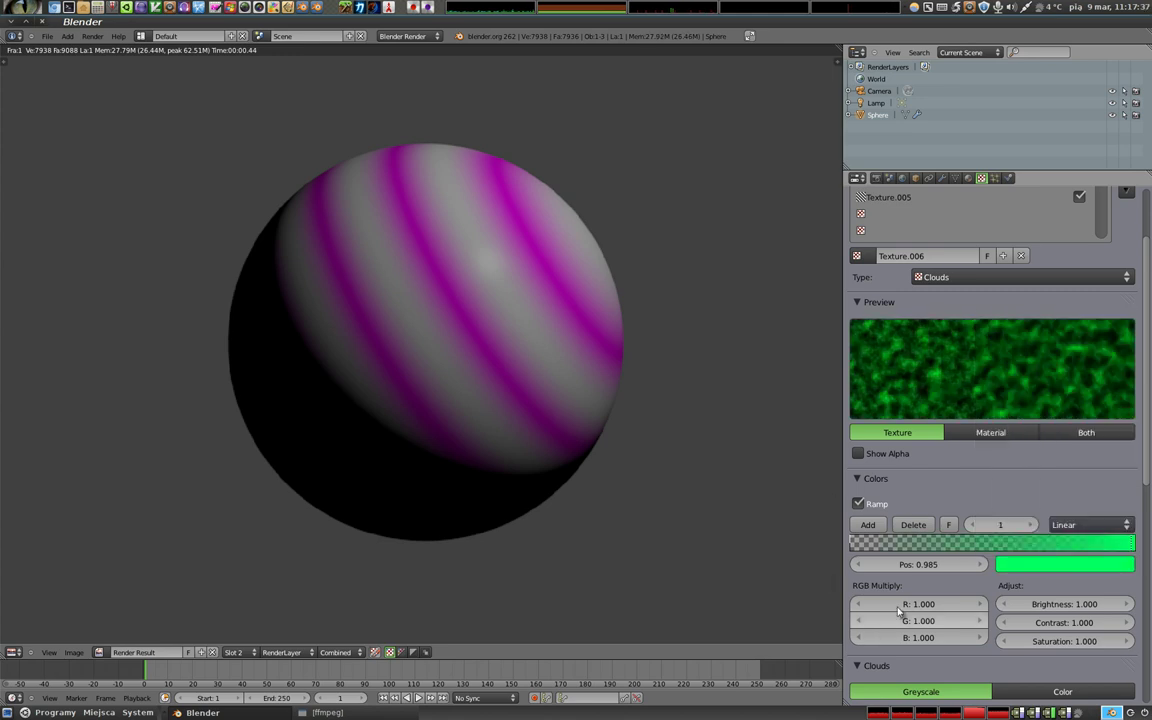
pyautogui.click(852, 543)
pyautogui.click(1033, 566)
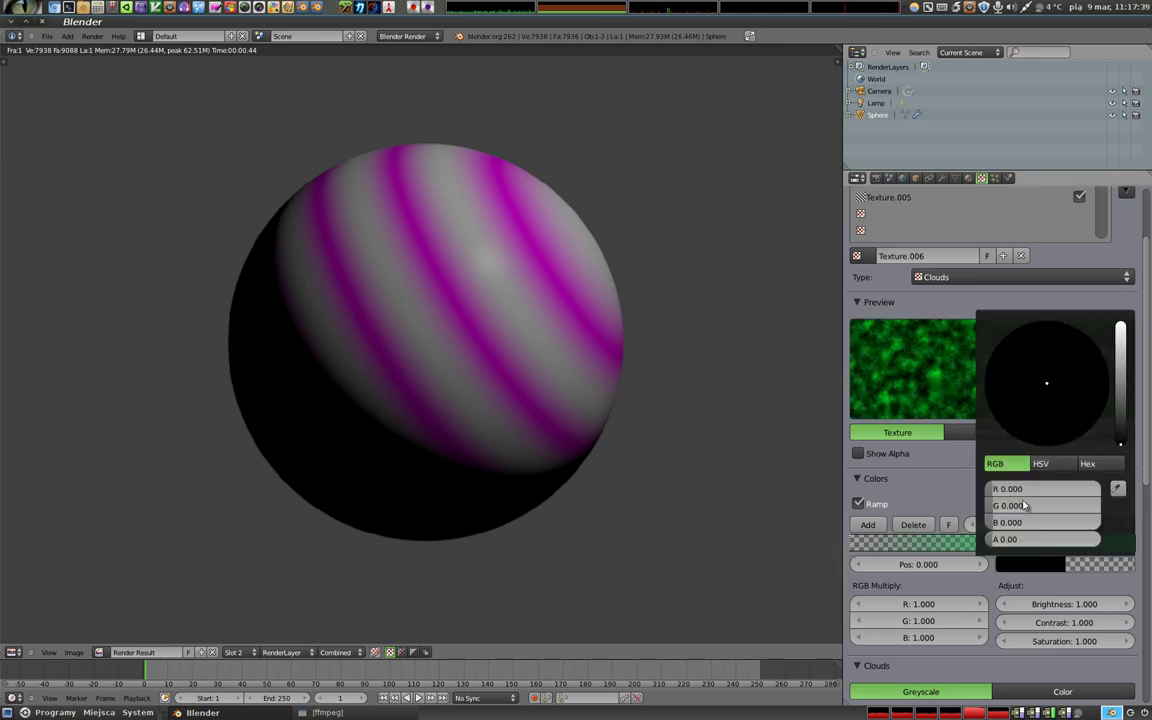
pyautogui.click(1120, 338)
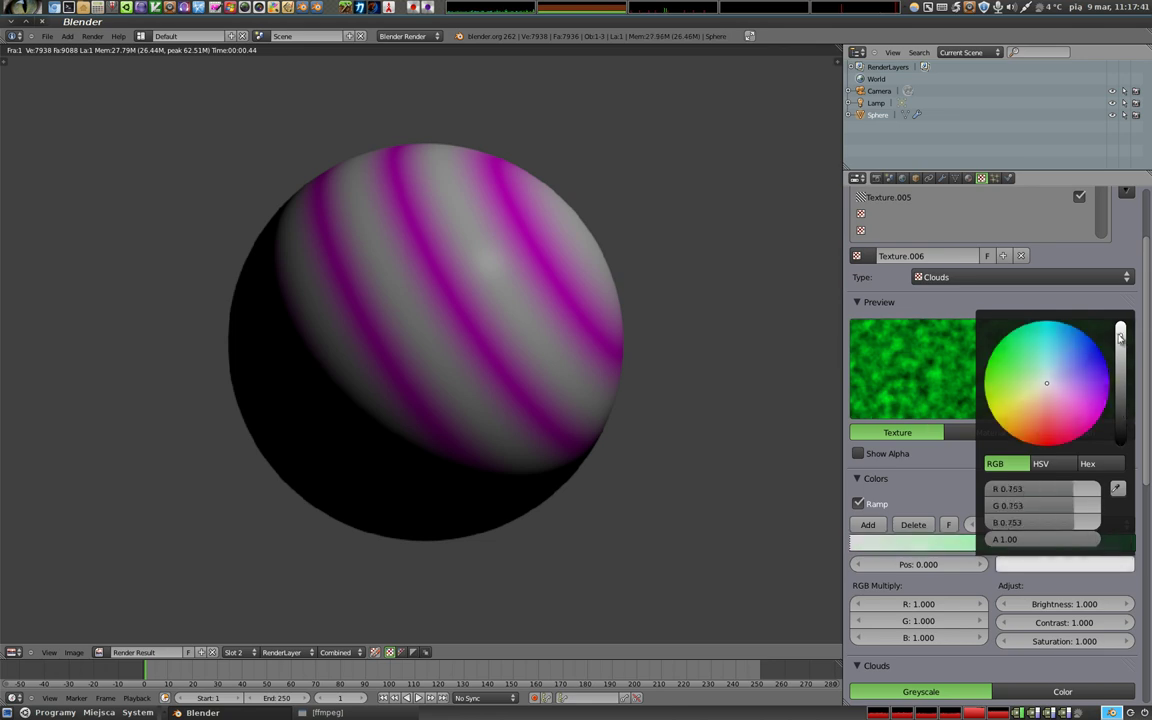
pyautogui.click(1093, 341)
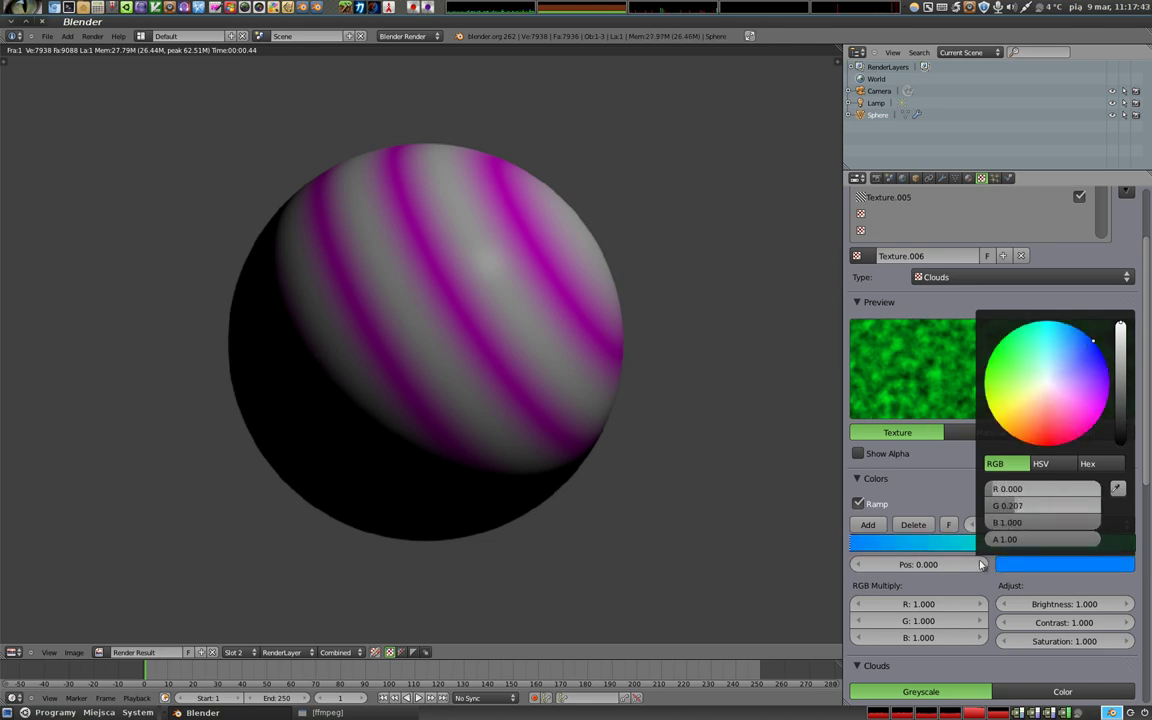
pyautogui.press('F12')
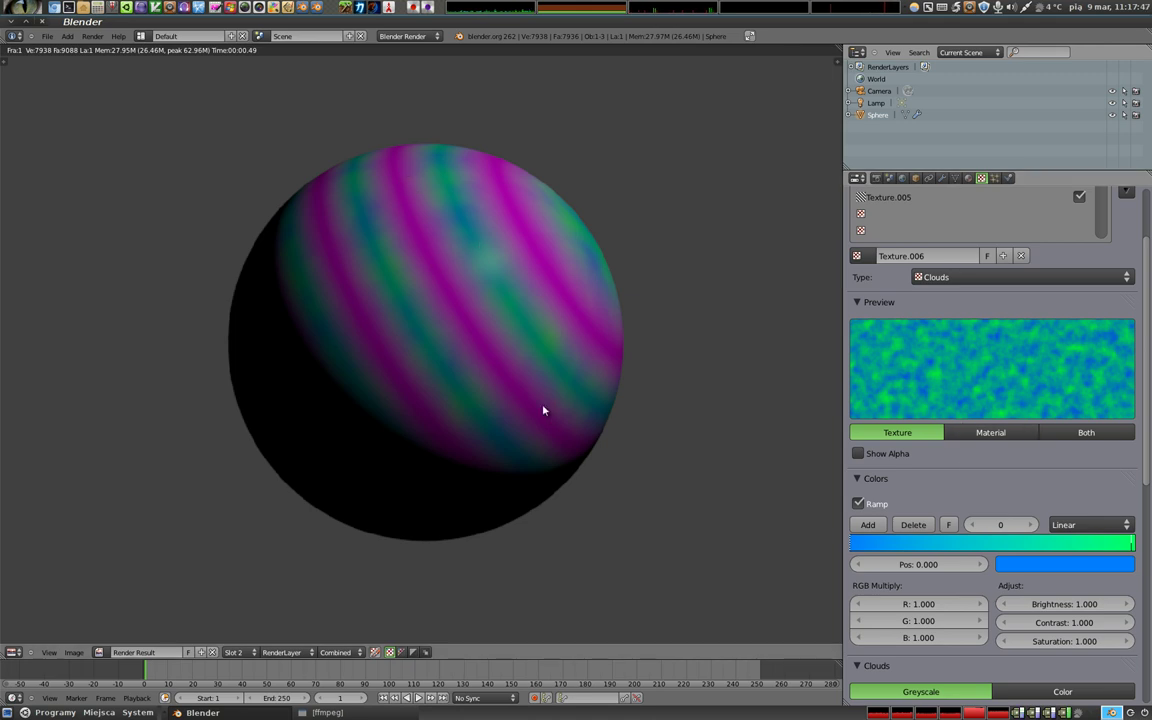
pyautogui.scroll(1, 481, 342)
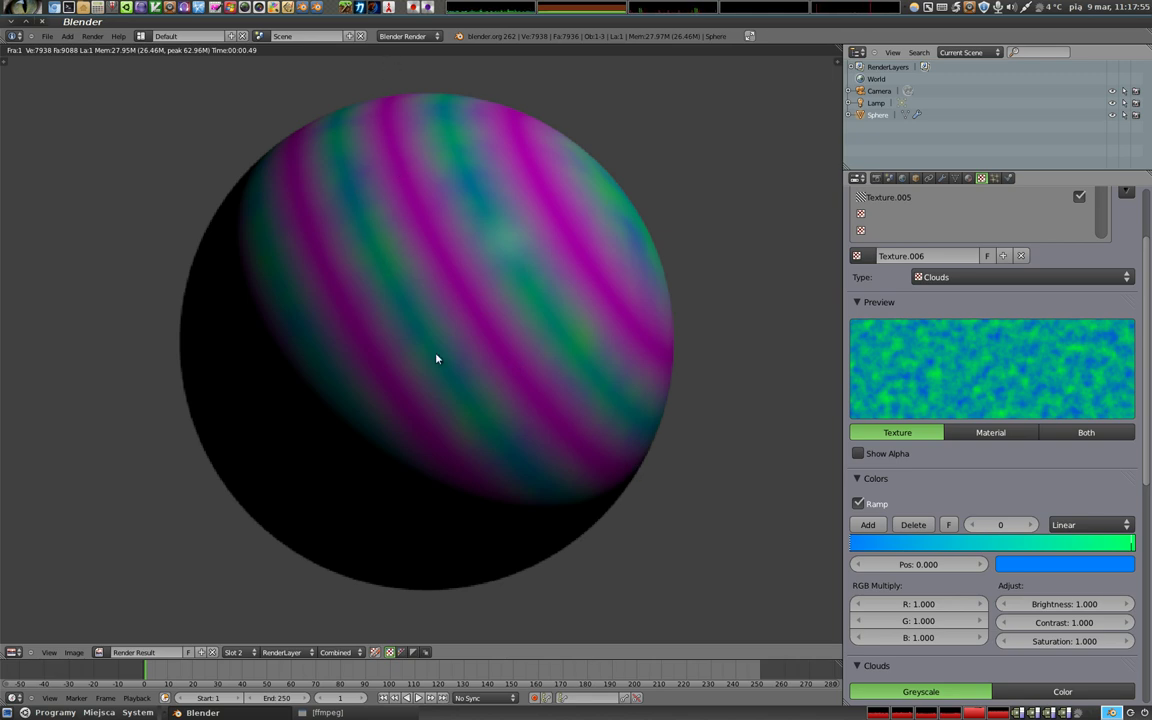
# Create a new Marble texture, Texture.007, in an empty slot
pyautogui.click(888, 216)
pyautogui.click(960, 357)
pyautogui.click(969, 375)
pyautogui.click(969, 375)
pyautogui.click(974, 375)
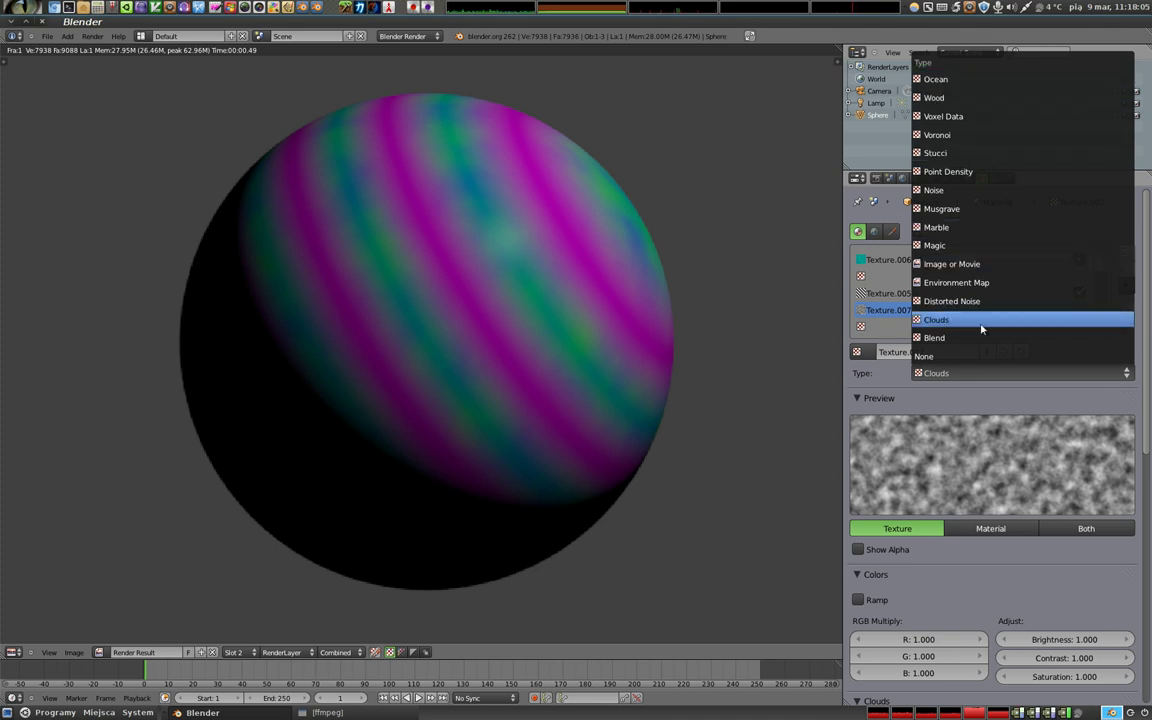
pyautogui.click(980, 227)
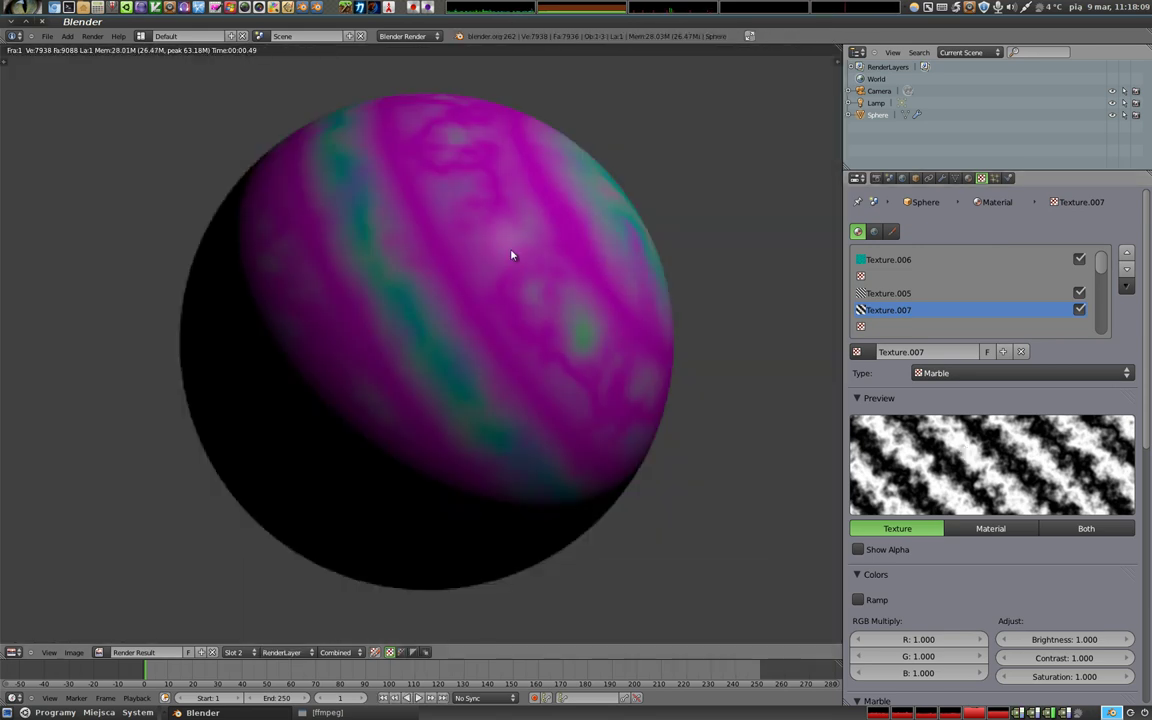
# Set the Marble size to 0.05 with Sharper bands and a Saw wave, then re-render
pyautogui.scroll(-3, 915, 610)
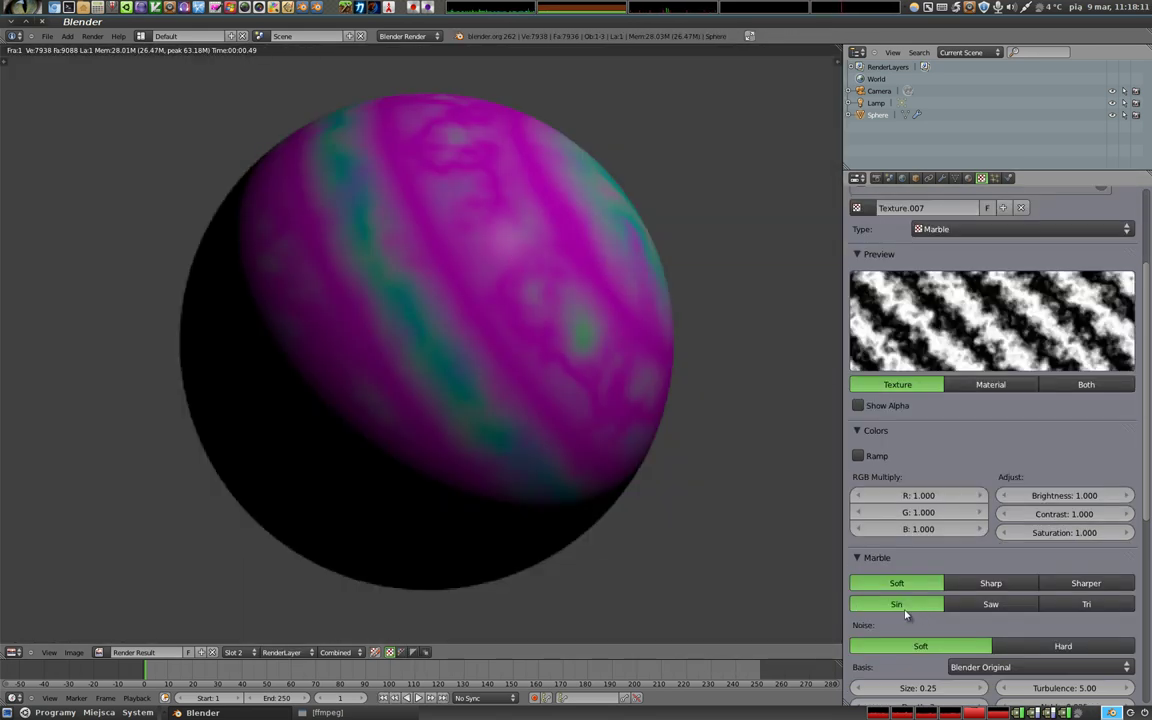
pyautogui.scroll(-2, 903, 660)
pyautogui.click(858, 616)
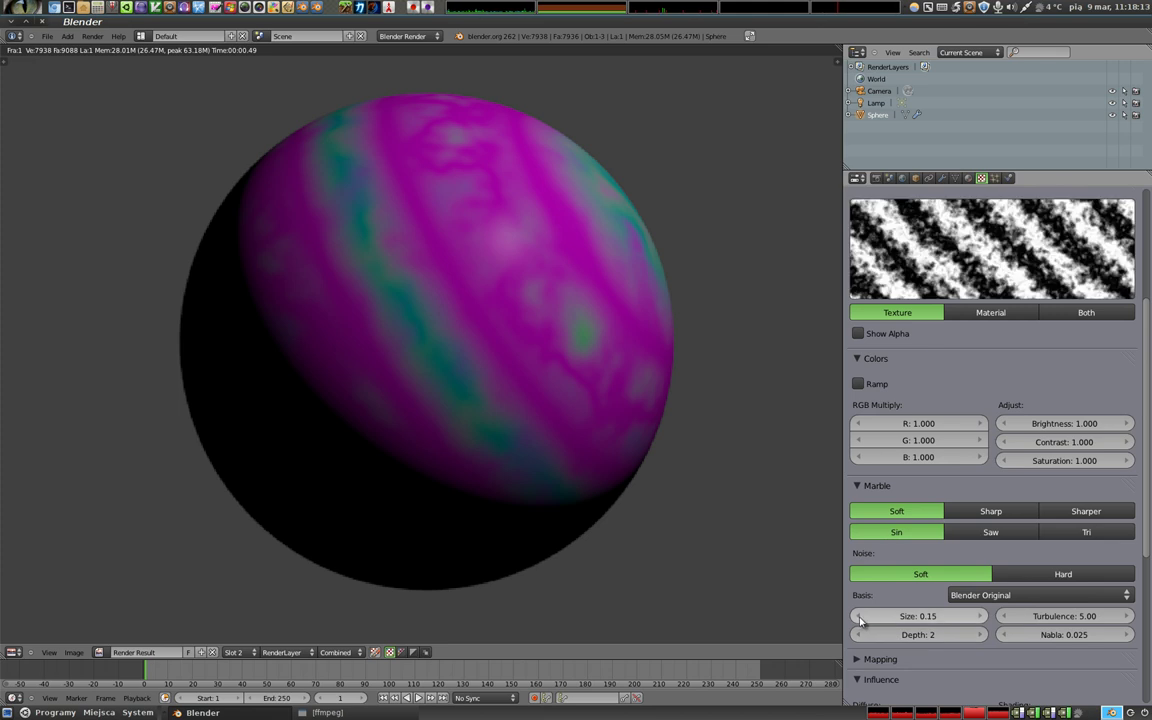
pyautogui.click(858, 616)
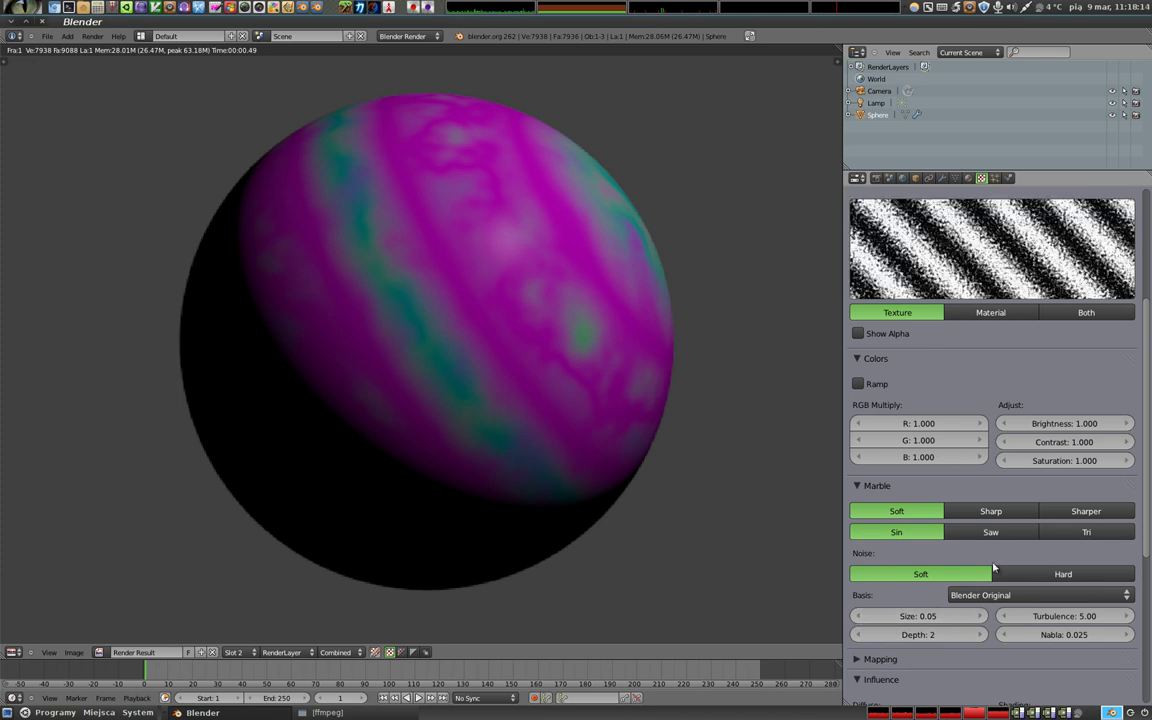
pyautogui.click(1005, 512)
pyautogui.click(1045, 512)
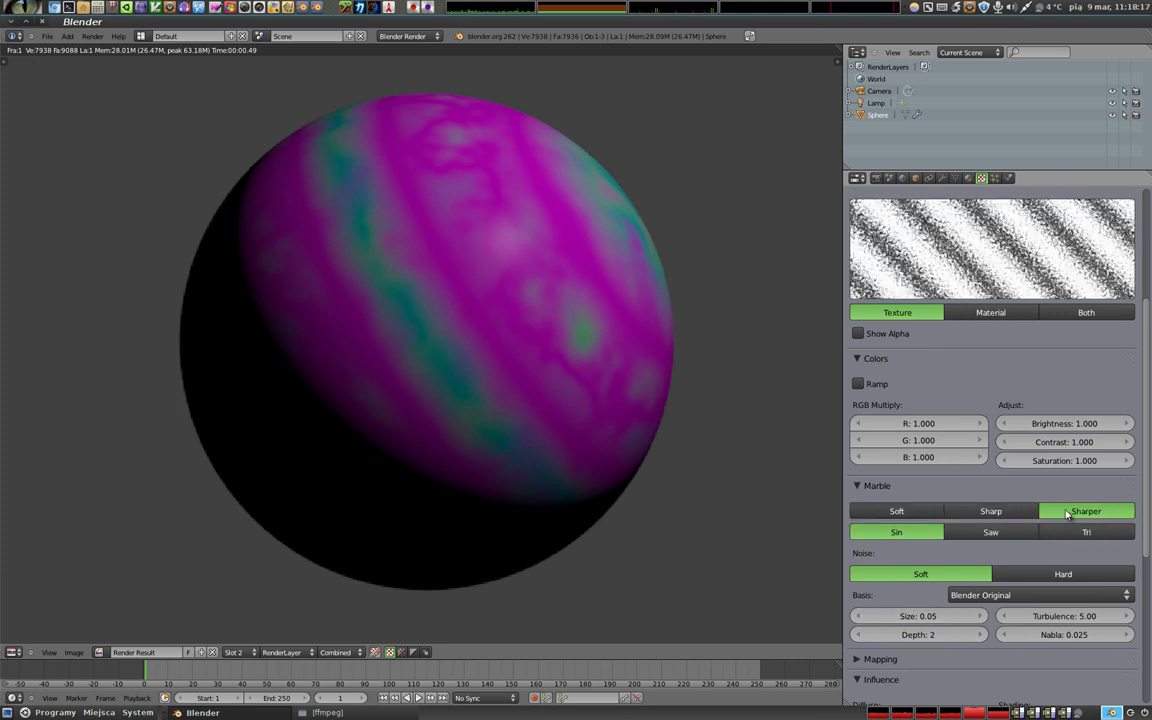
pyautogui.click(1000, 533)
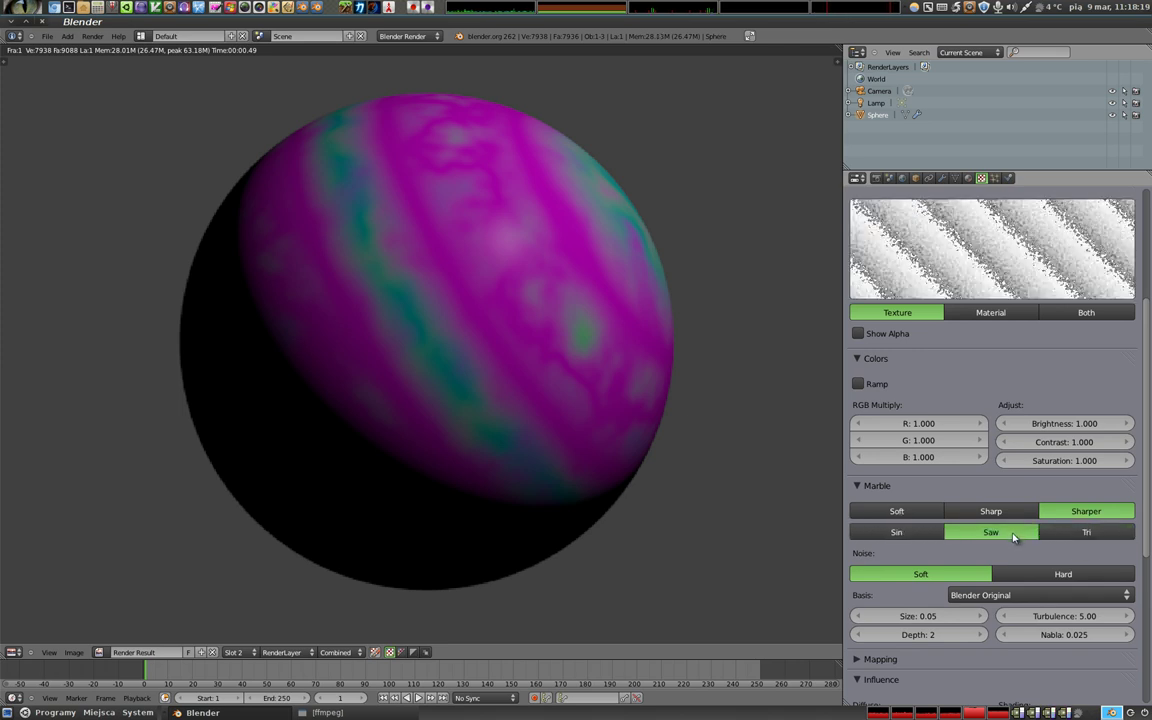
pyautogui.press('F12')
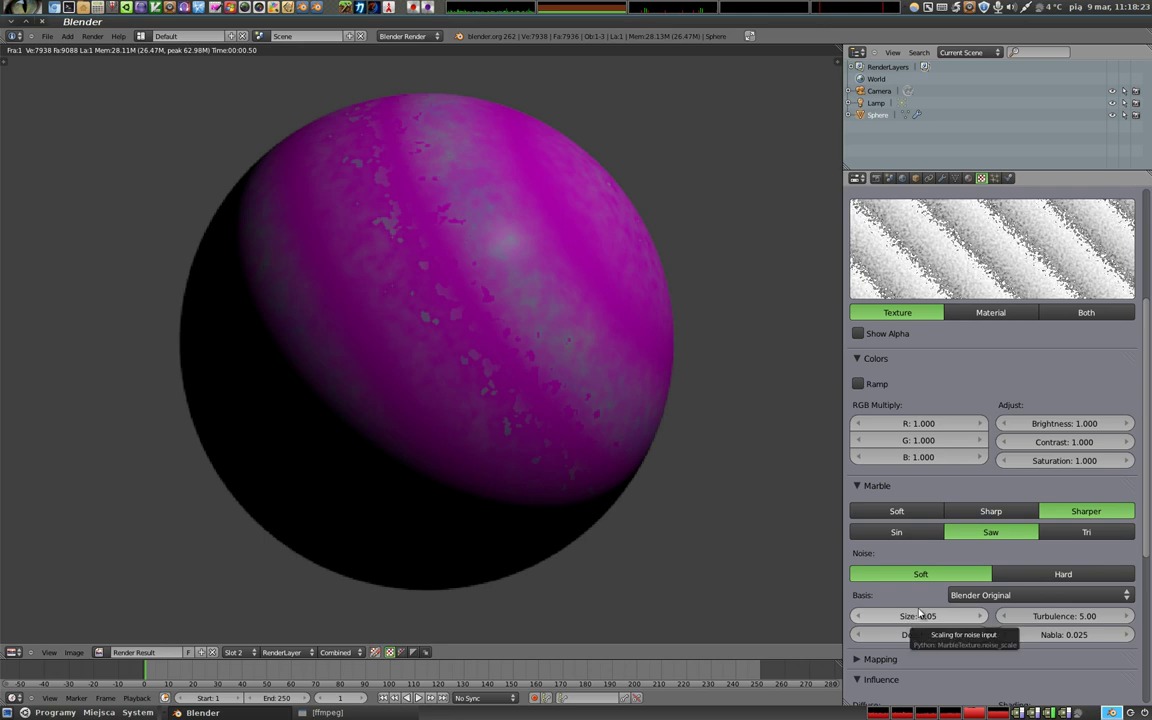
pyautogui.scroll(3, 990, 460)
pyautogui.scroll(3, 990, 460)
# Move Clouds Texture.006 down one slot, directly above the Wood texture
pyautogui.click(900, 292)
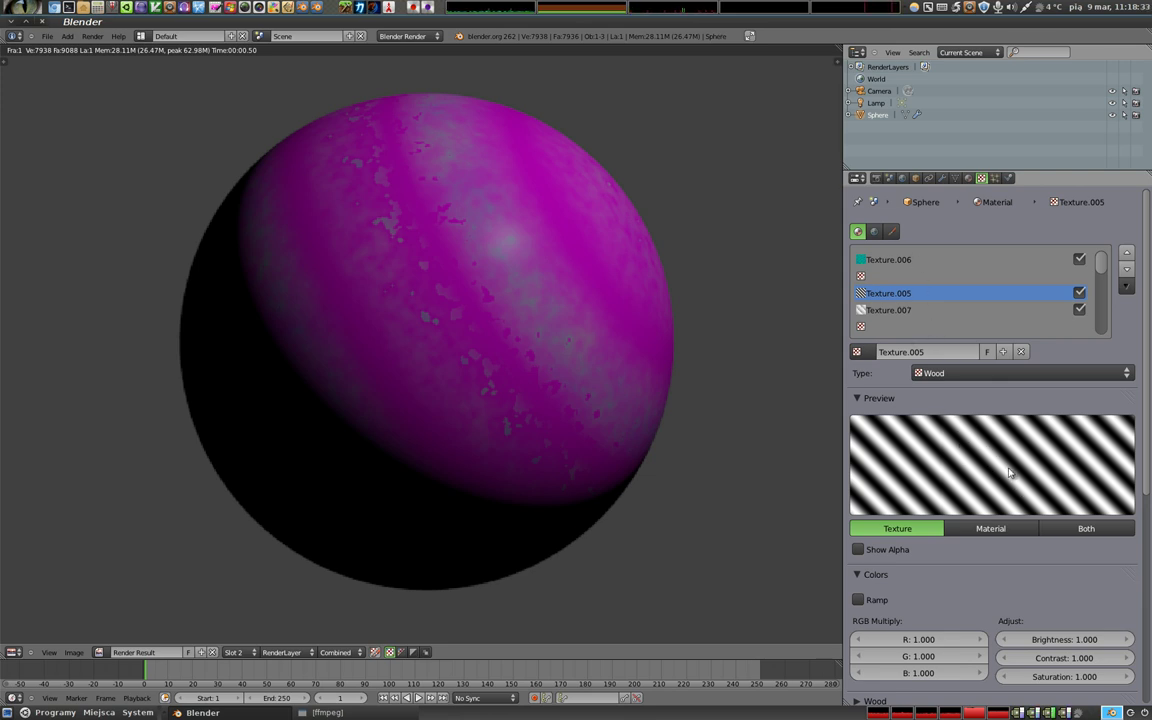
pyautogui.click(895, 277)
pyautogui.click(890, 260)
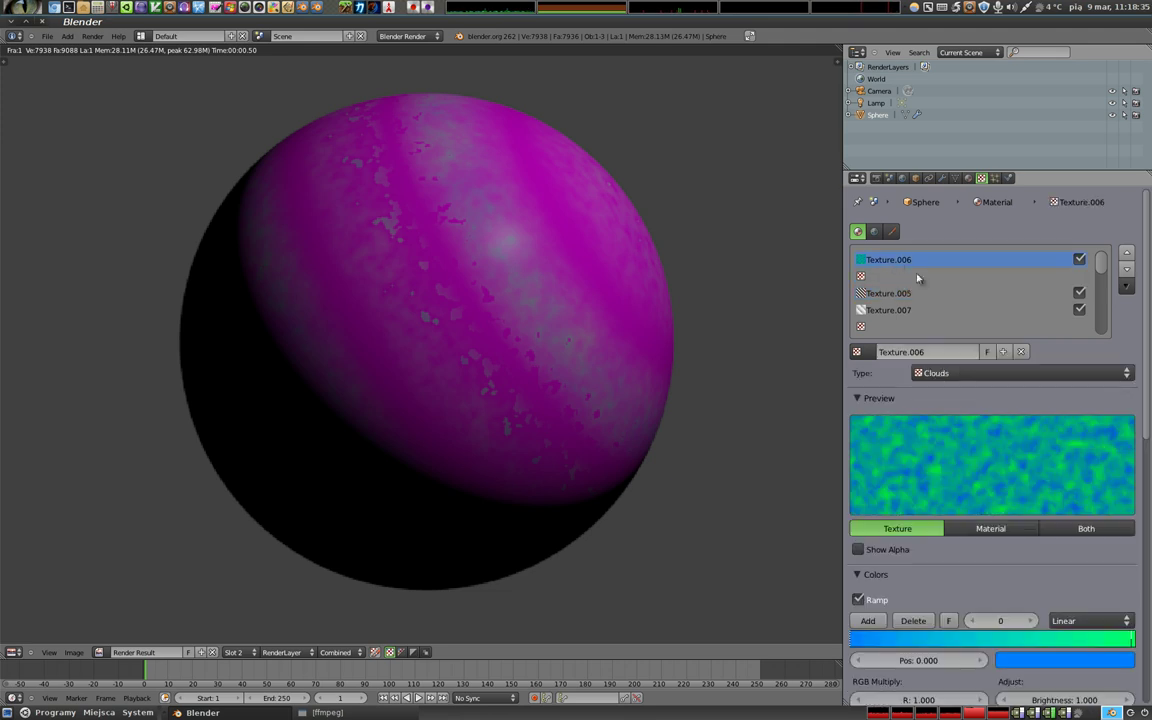
pyautogui.click(1126, 268)
# Review Wood Texture.005, Clouds Texture.006 and Marble Texture.007, ending on Texture.005
pyautogui.click(928, 293)
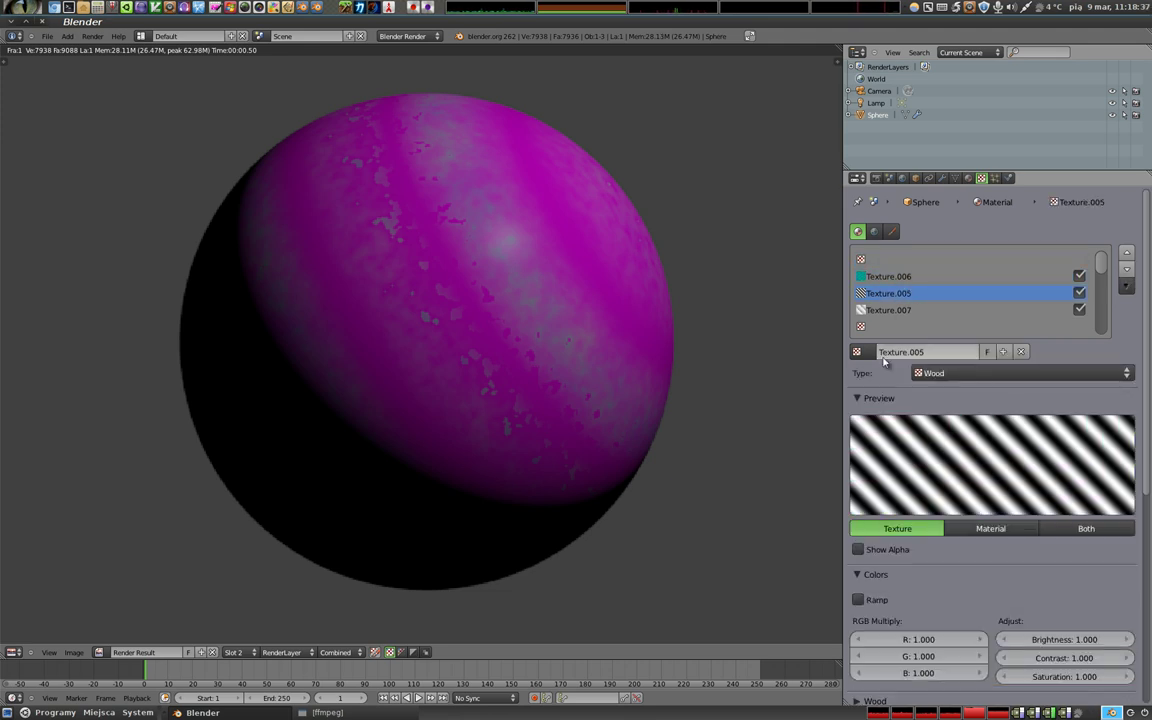
pyautogui.click(882, 279)
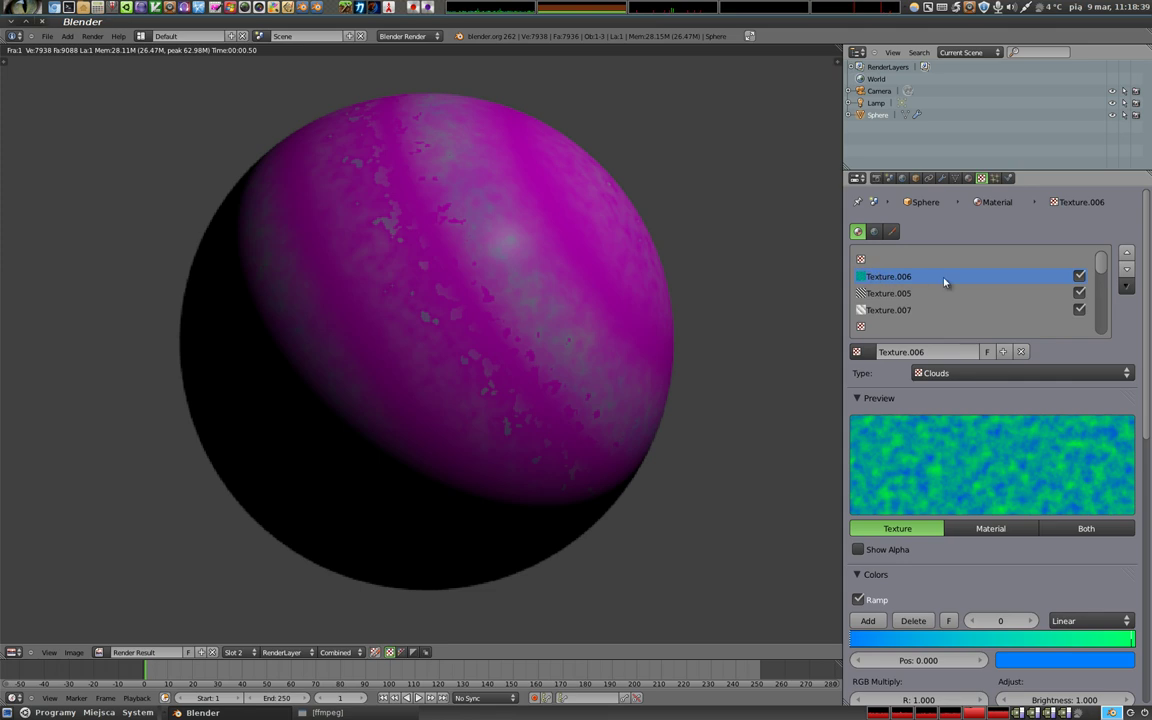
pyautogui.click(897, 311)
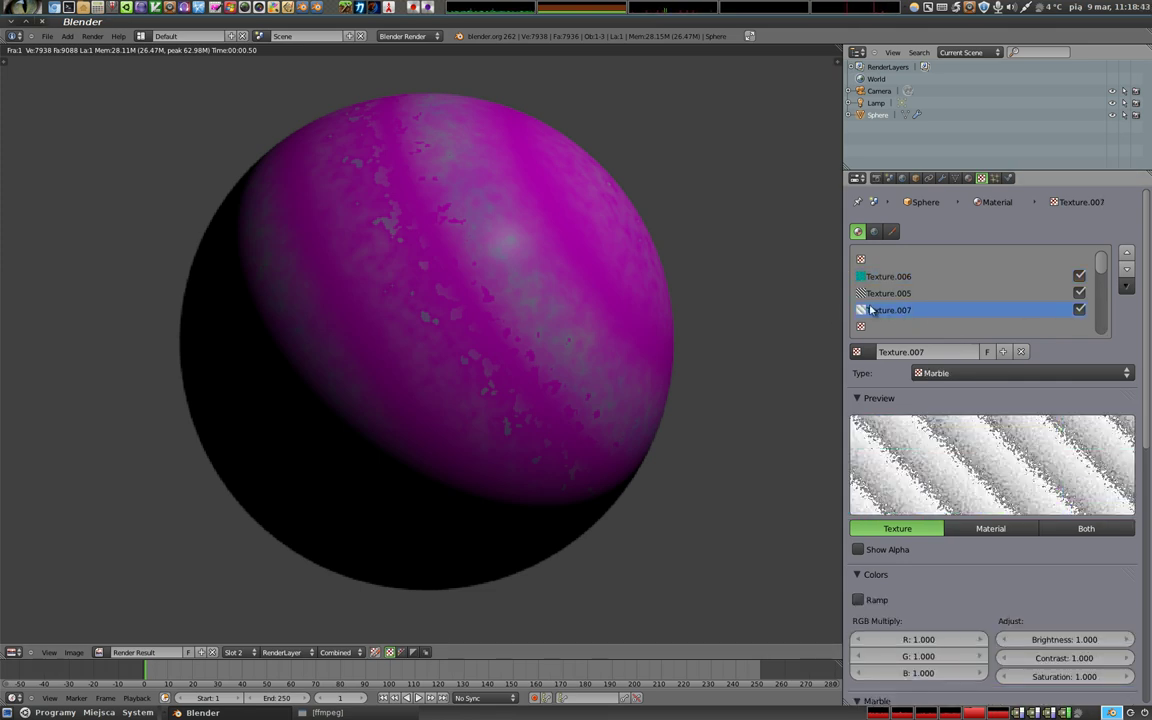
pyautogui.click(922, 295)
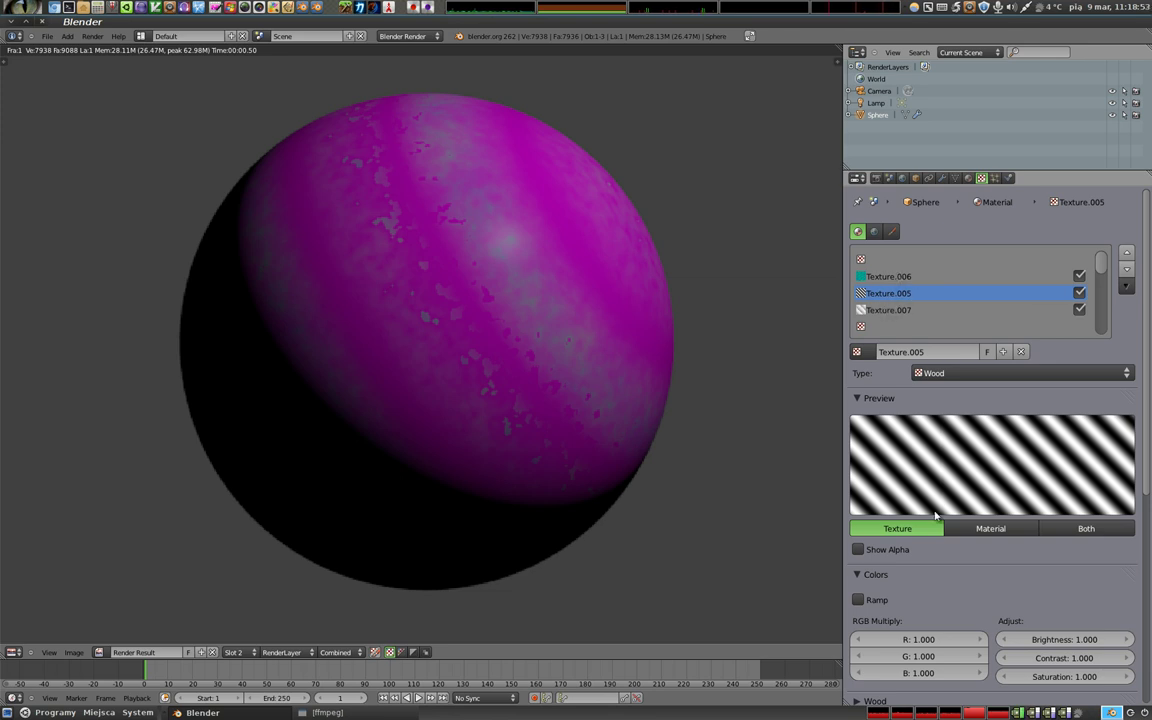
# Stop Wood Texture.005 from tinting the diffuse colour, and re-render the sphere
pyautogui.scroll(-3, 936, 515)
pyautogui.scroll(-5, 934, 545)
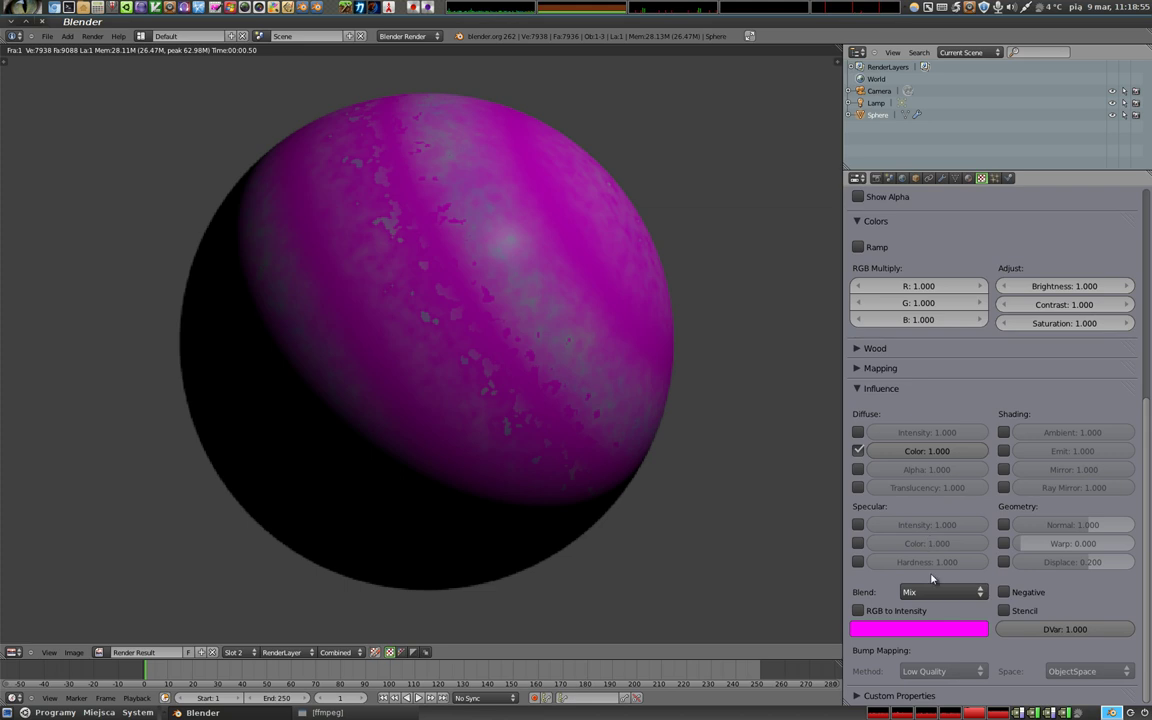
pyautogui.click(858, 451)
pyautogui.press('F12')
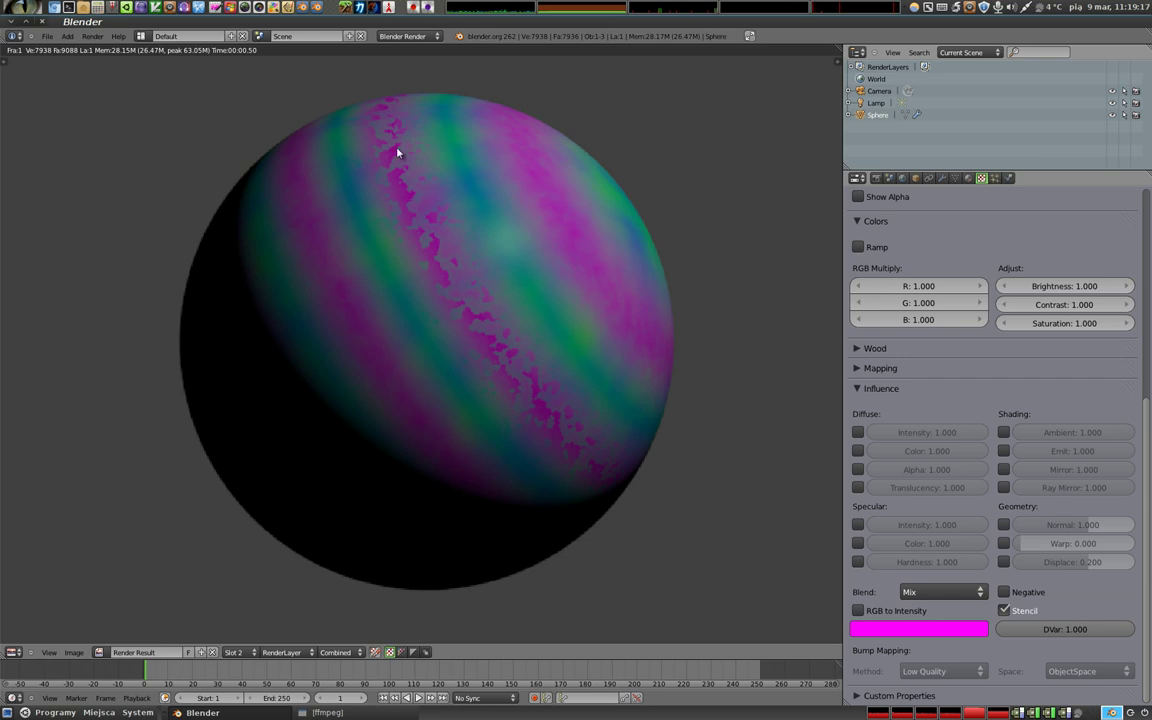
# Change the Marble texture's tint from magenta to orange and re-render the sphere
pyautogui.scroll(5, 895, 300)
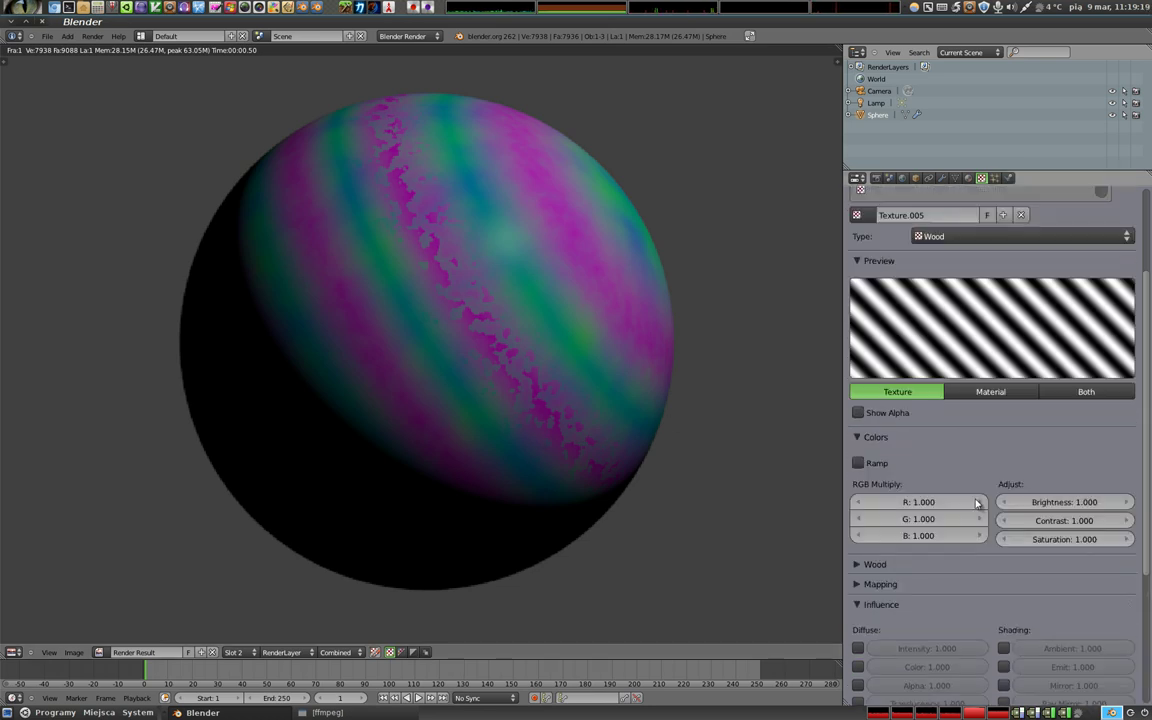
pyautogui.scroll(3, 895, 280)
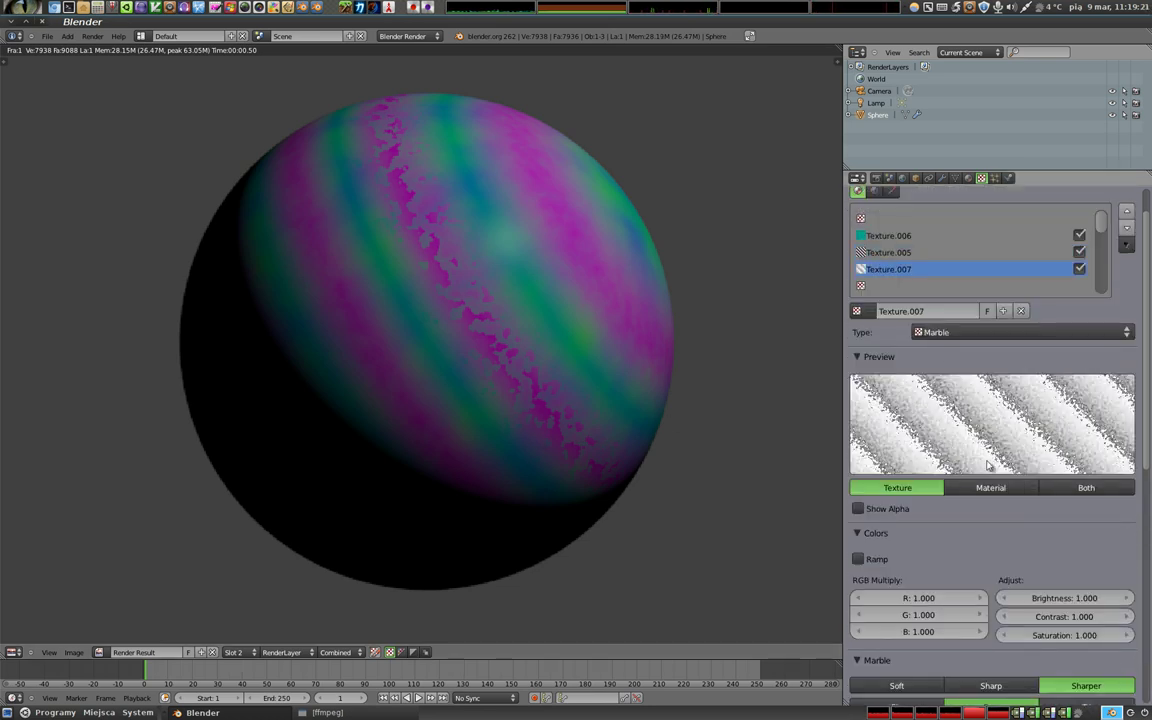
pyautogui.scroll(-4, 930, 420)
pyautogui.scroll(-3, 979, 578)
pyautogui.scroll(-5, 979, 578)
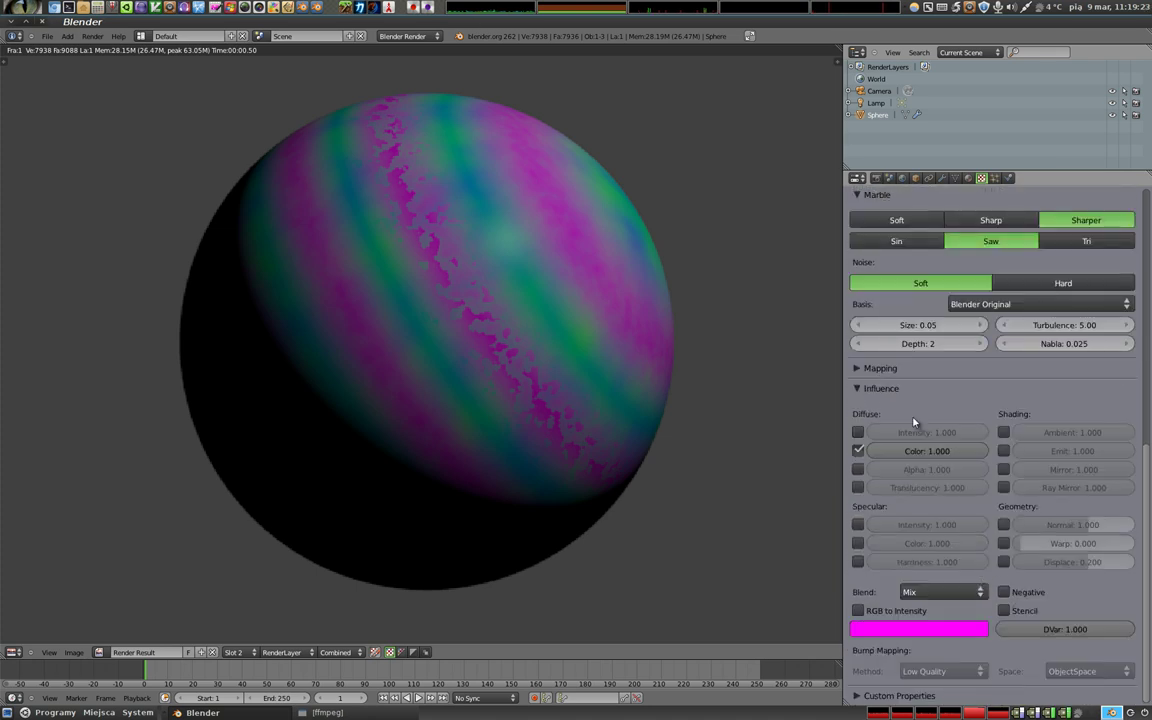
pyautogui.click(918, 629)
pyautogui.moveTo(918, 437); pyautogui.dragTo(895, 522)
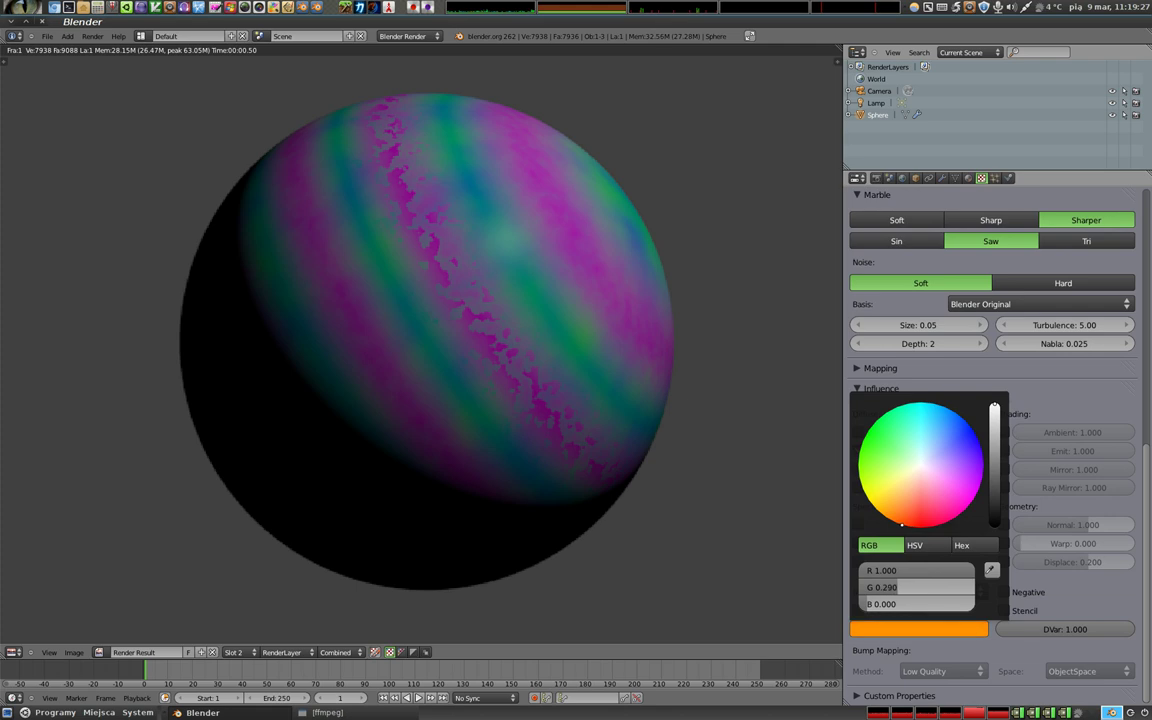
pyautogui.press('F12')
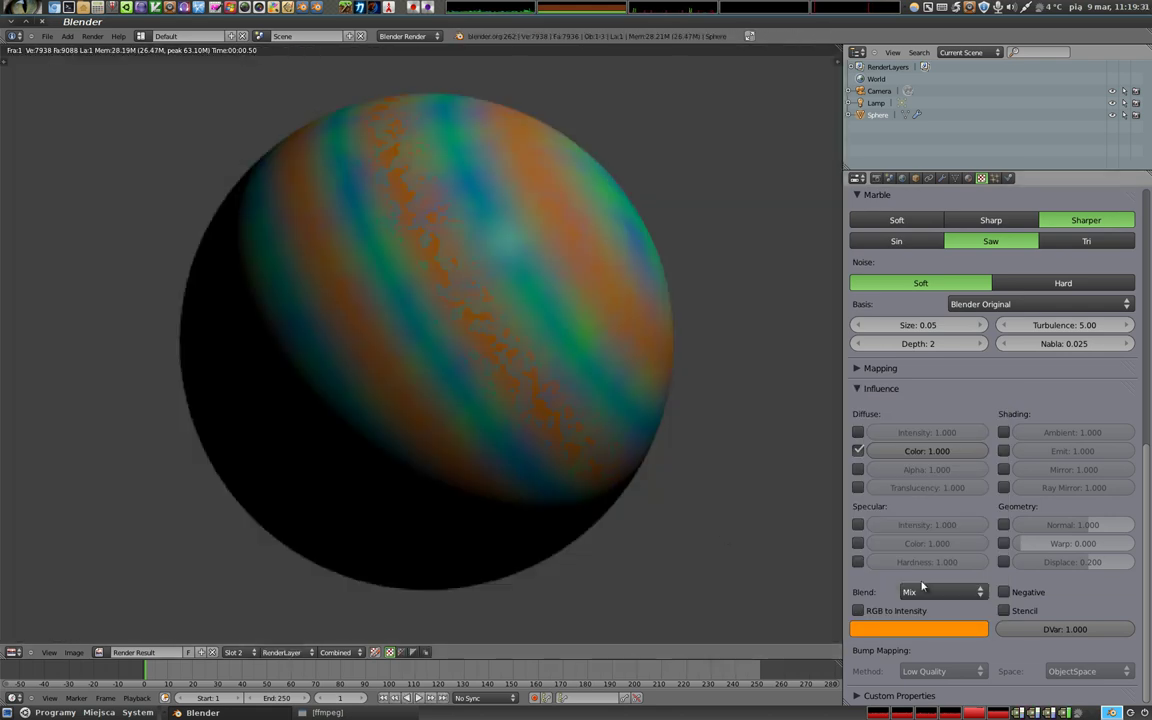
pyautogui.scroll(1, 981, 519)
pyautogui.scroll(5, 981, 519)
pyautogui.scroll(4, 981, 519)
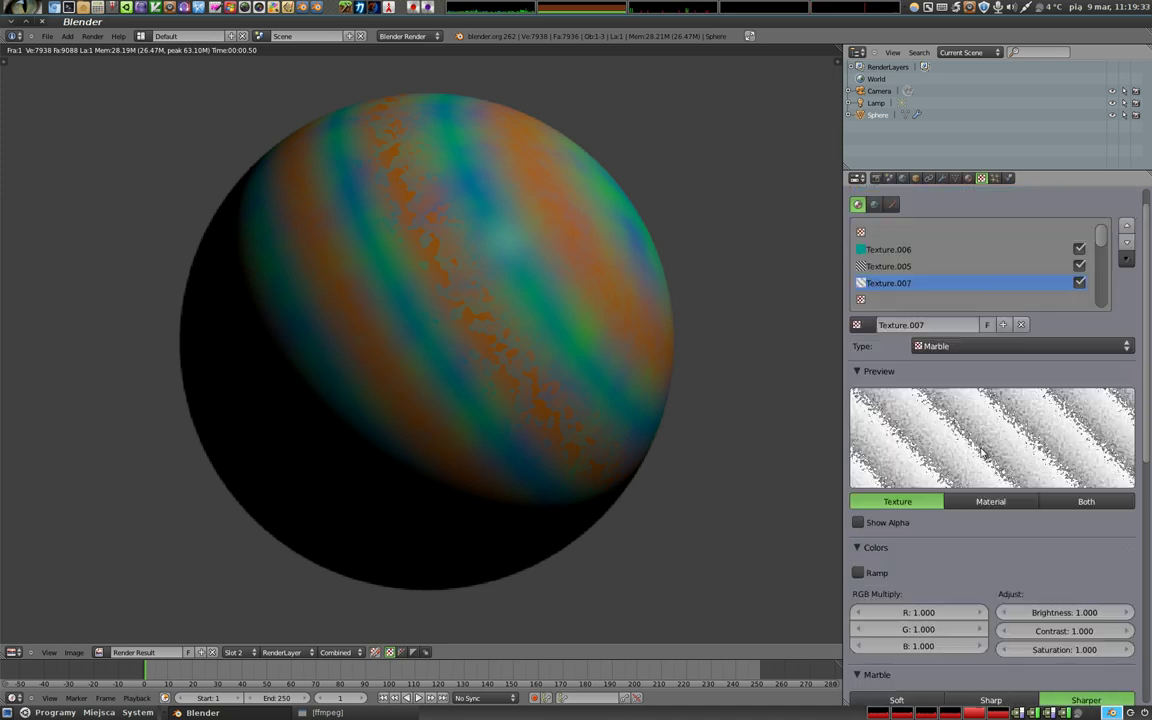
# On Wood Texture.005, collapse Colors, tick Negative to invert the stencil, and re-render
pyautogui.scroll(1, 990, 360)
pyautogui.click(889, 293)
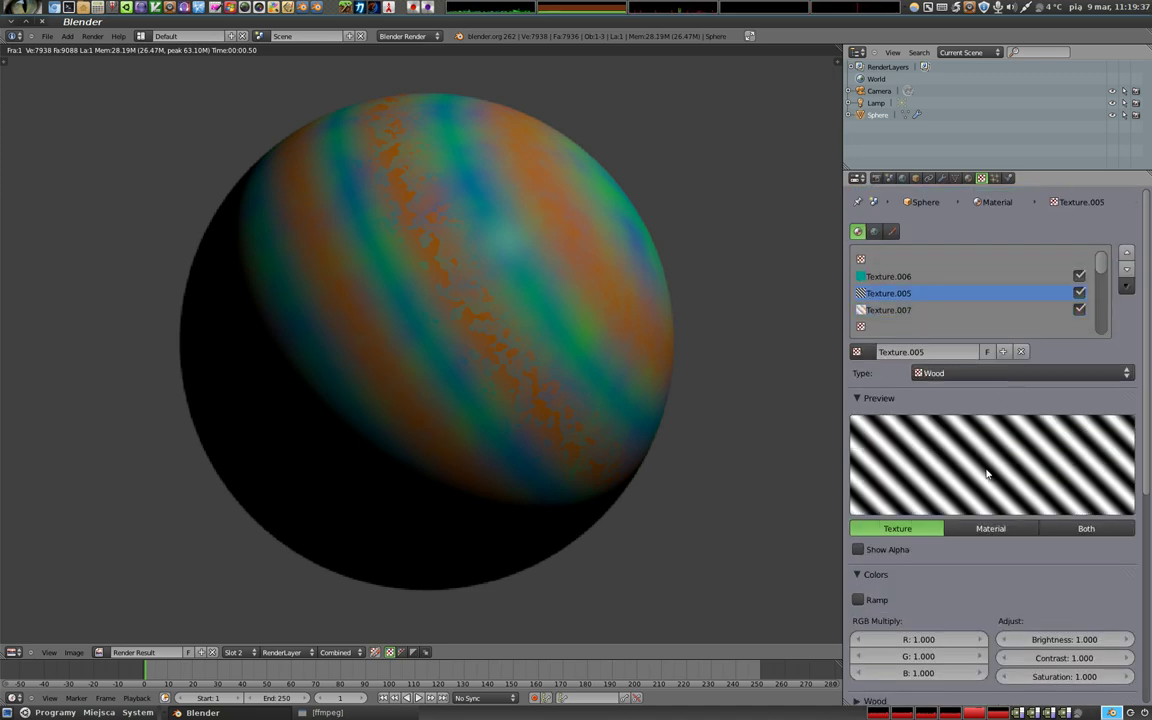
pyautogui.scroll(-5, 983, 467)
pyautogui.scroll(-4, 960, 500)
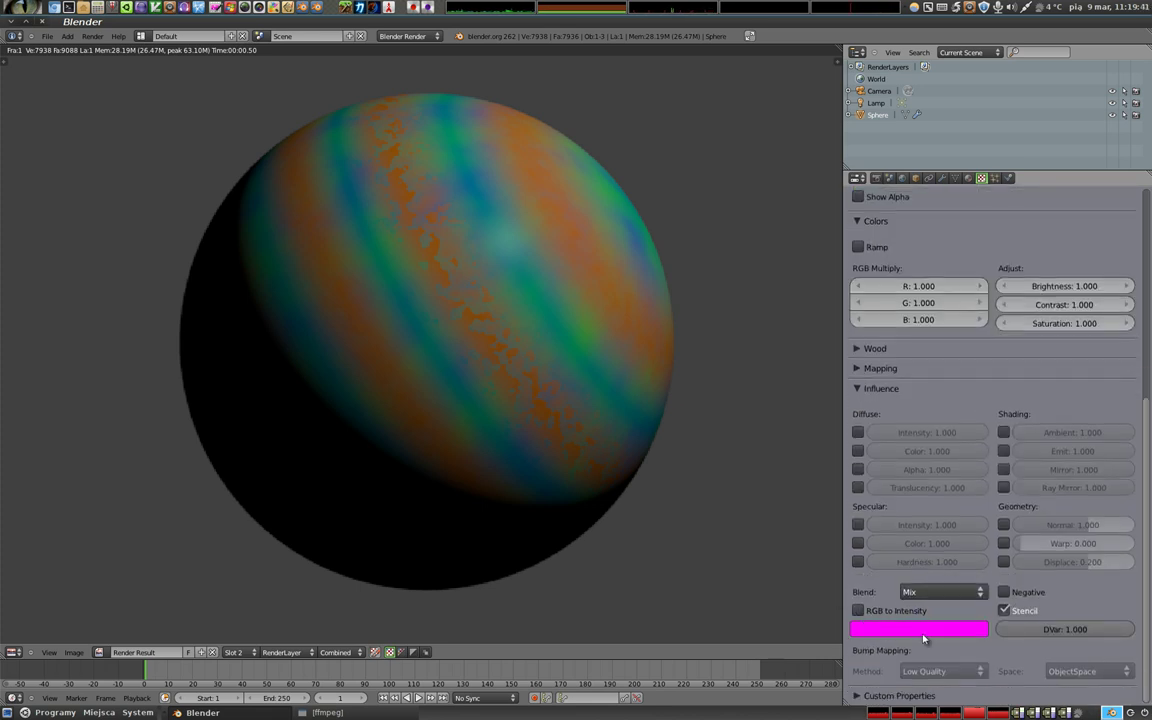
pyautogui.click(960, 222)
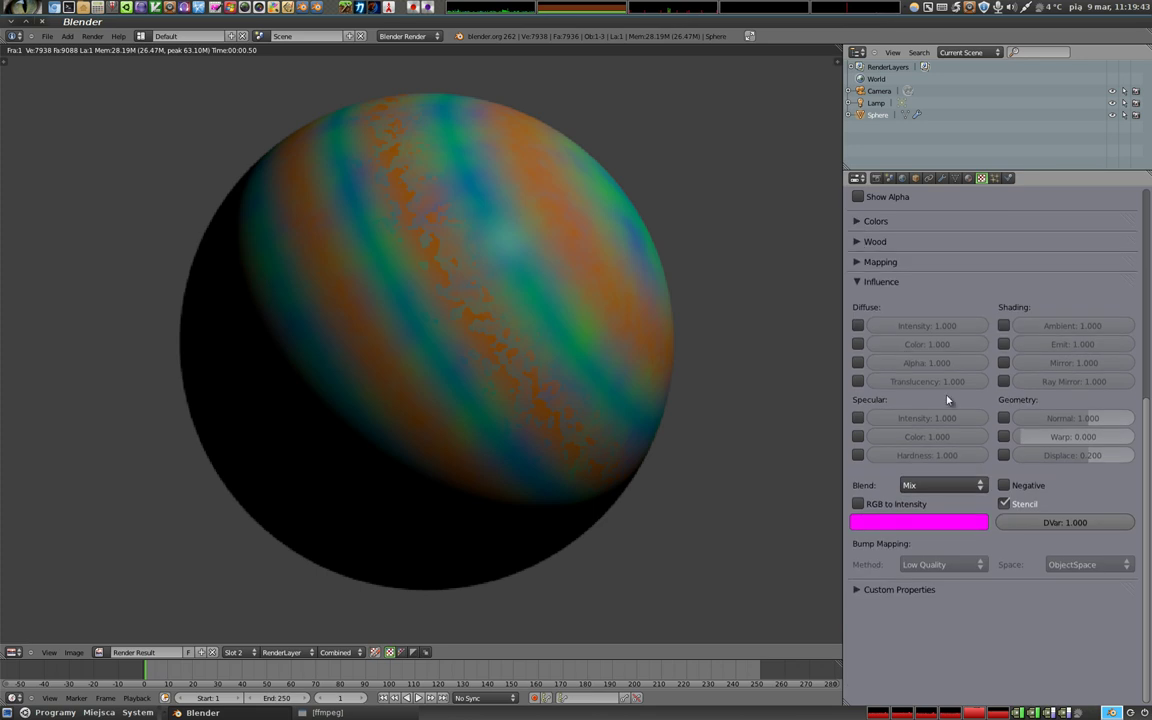
pyautogui.scroll(4, 975, 385)
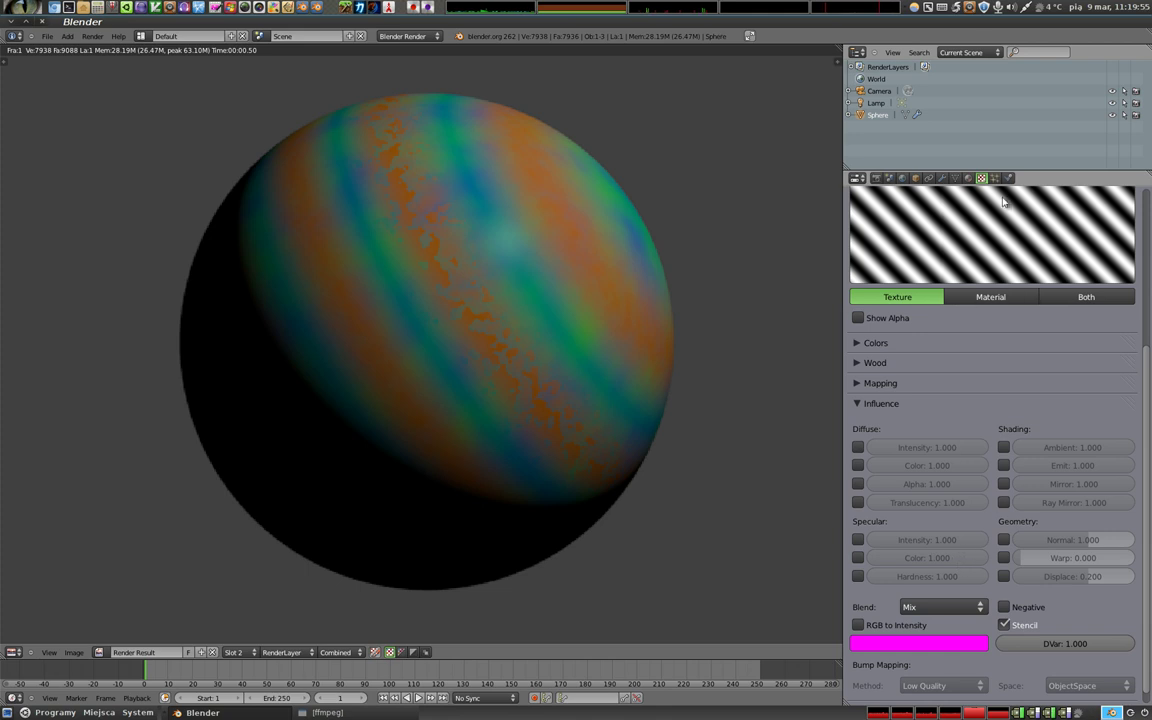
pyautogui.click(1008, 609)
pyautogui.press('F12')
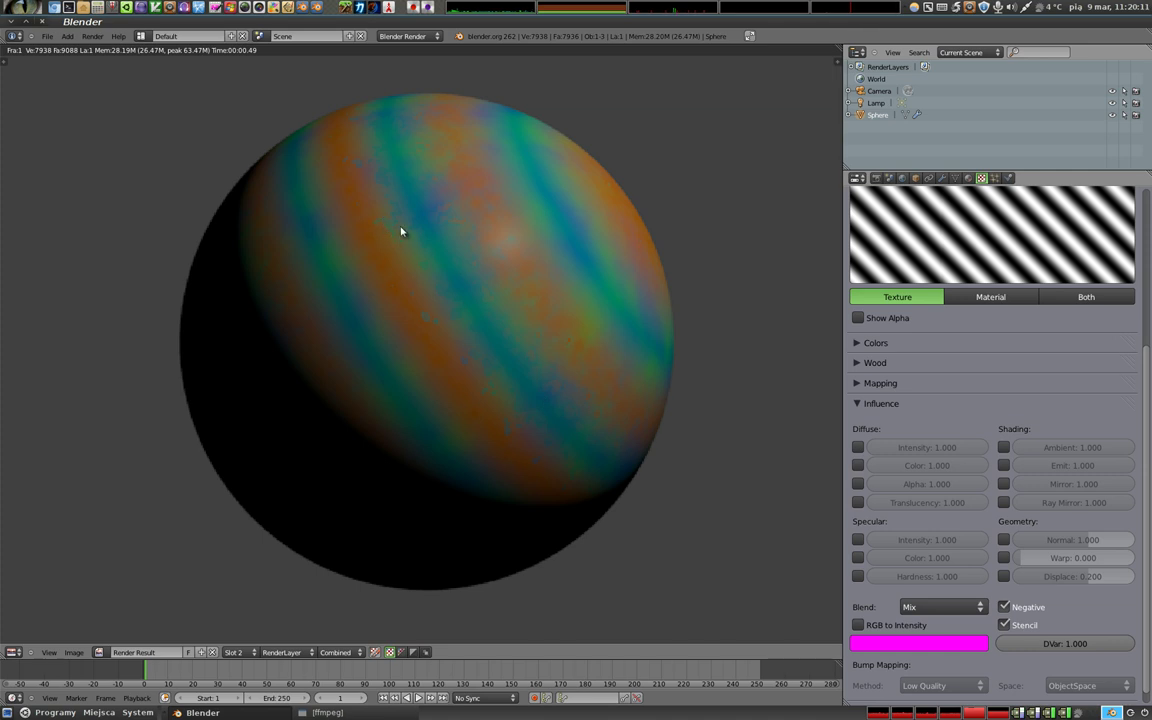
# Review the Marble Texture.007 and Clouds Texture.006 settings, then bring up the ffmpeg terminal
pyautogui.scroll(5, 951, 329)
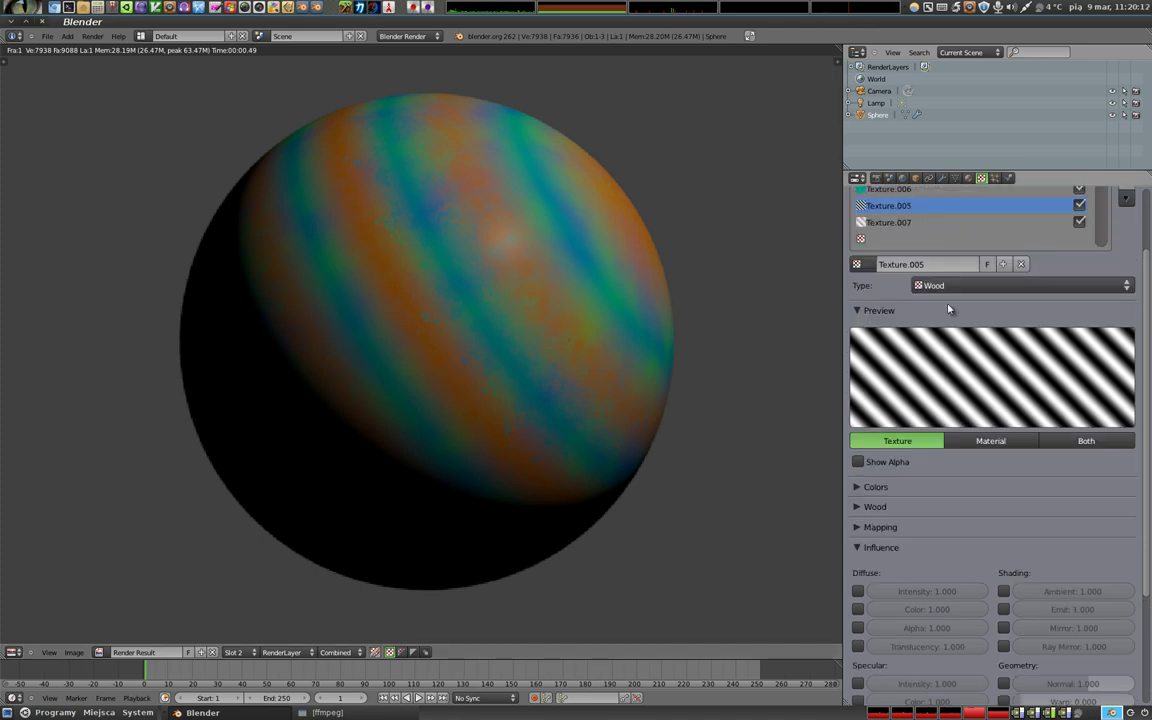
pyautogui.click(897, 224)
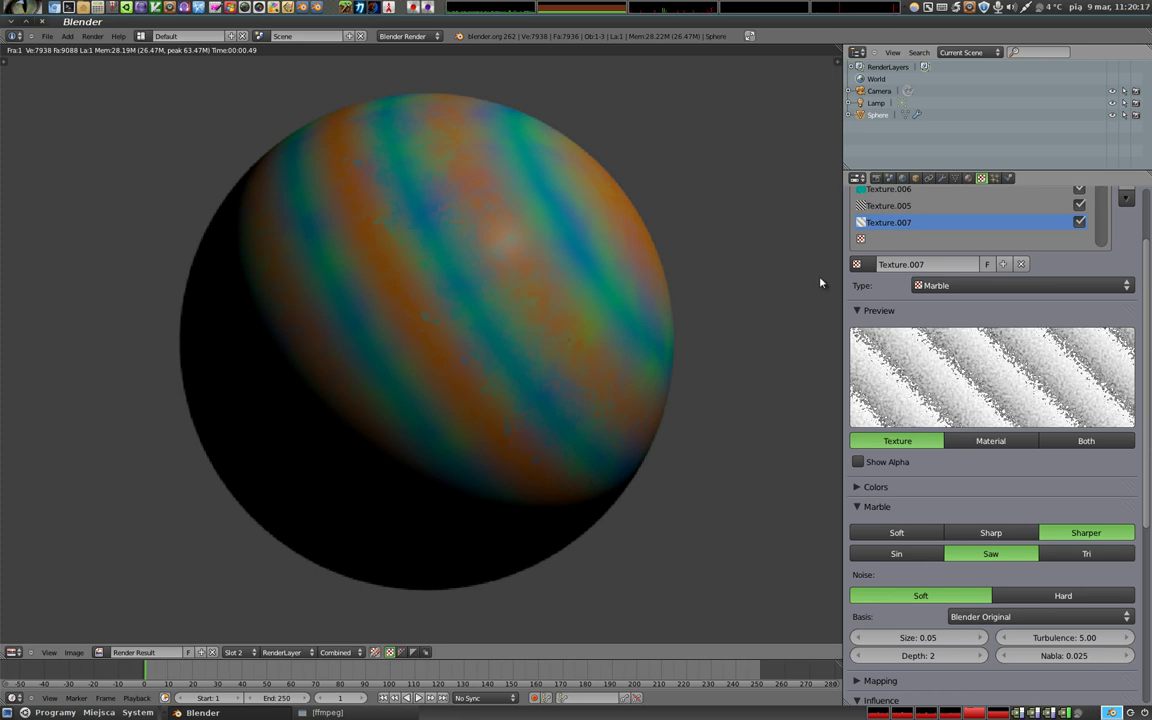
pyautogui.click(895, 191)
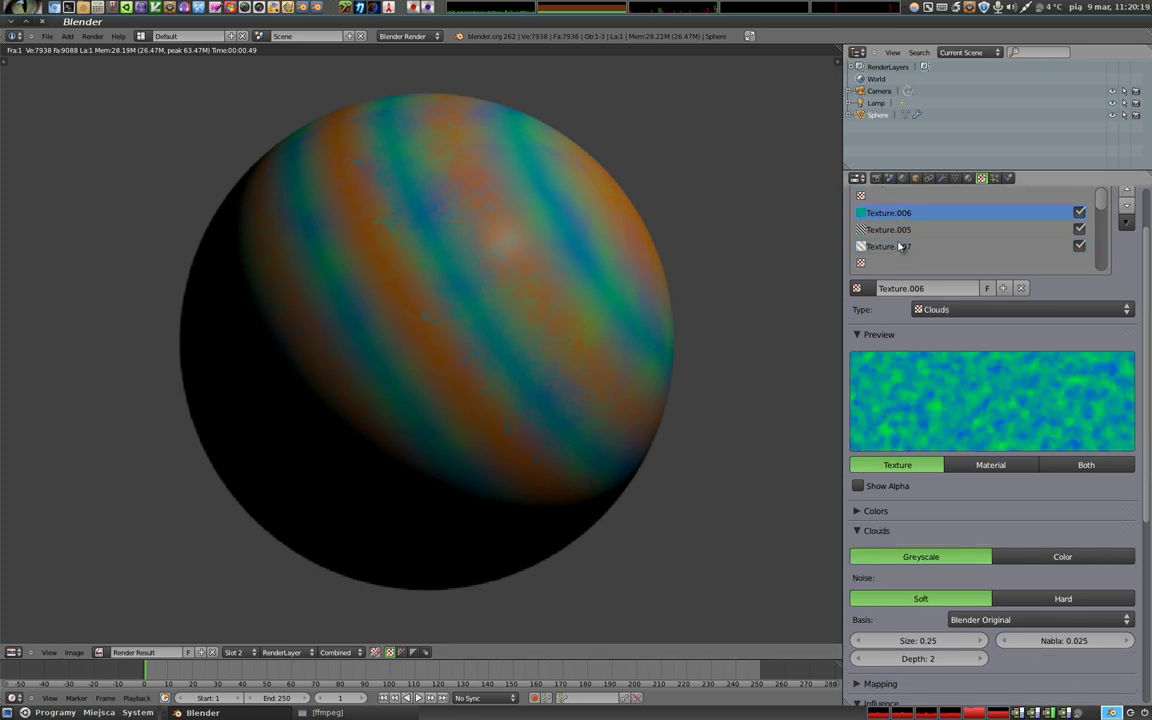
pyautogui.click(899, 245)
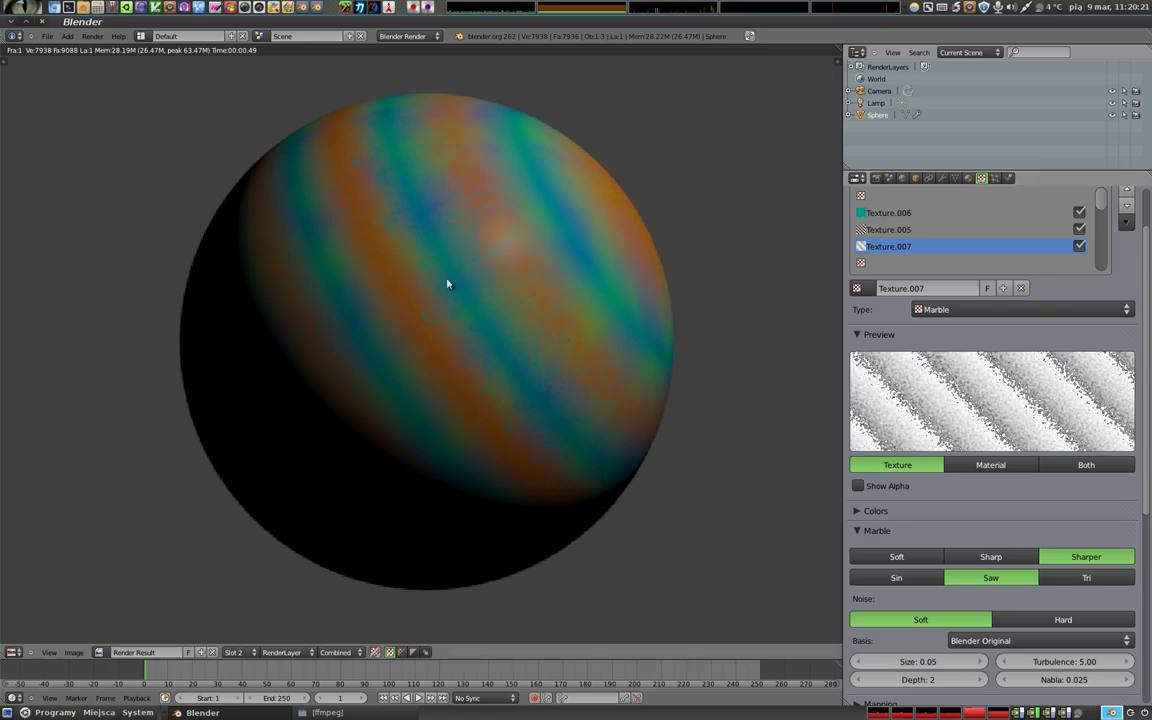
pyautogui.scroll(-4, 986, 511)
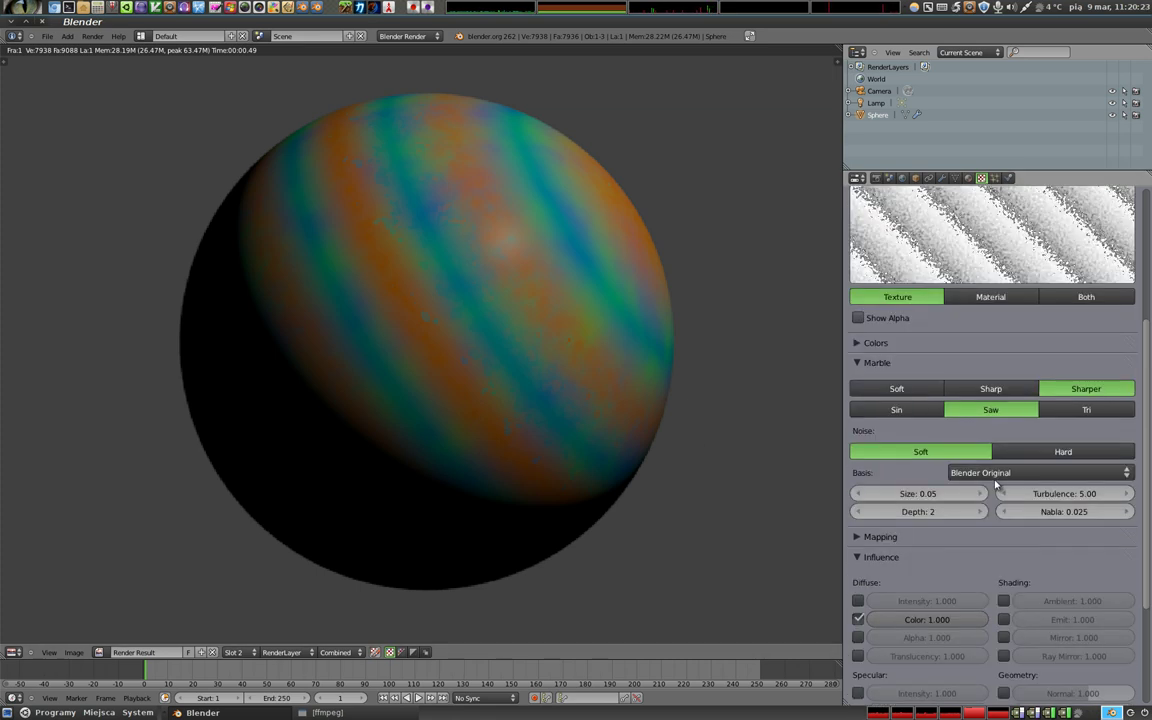
pyautogui.scroll(-5, 986, 511)
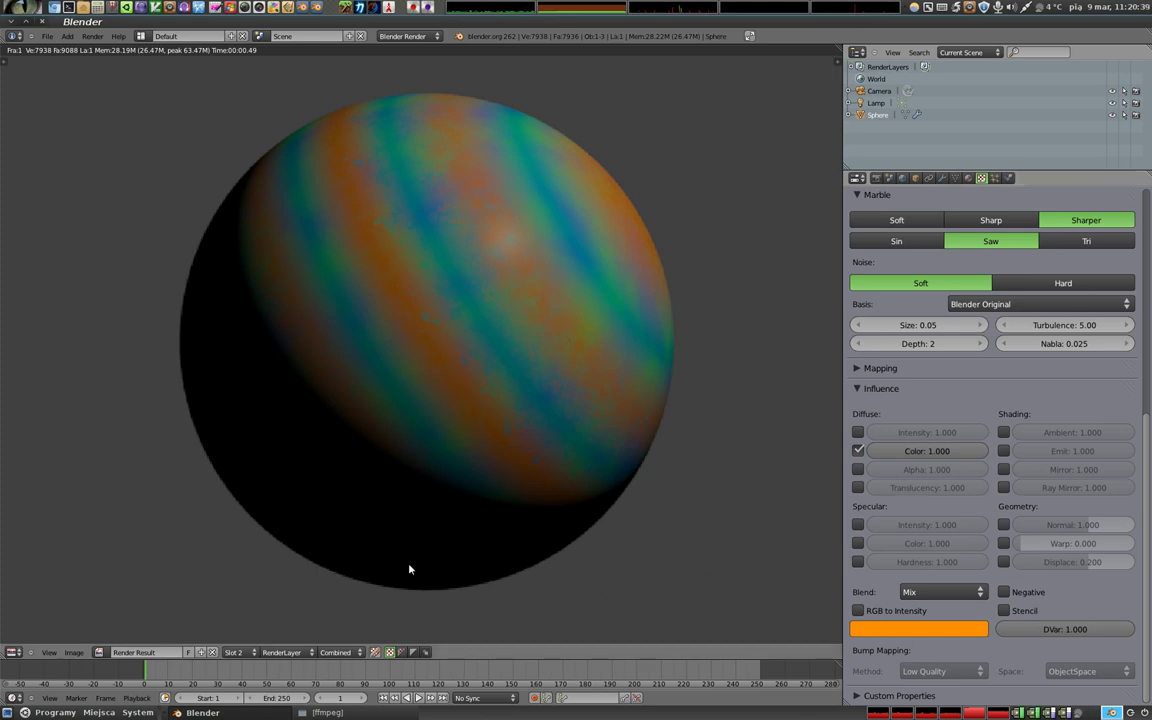
pyautogui.click(362, 714)
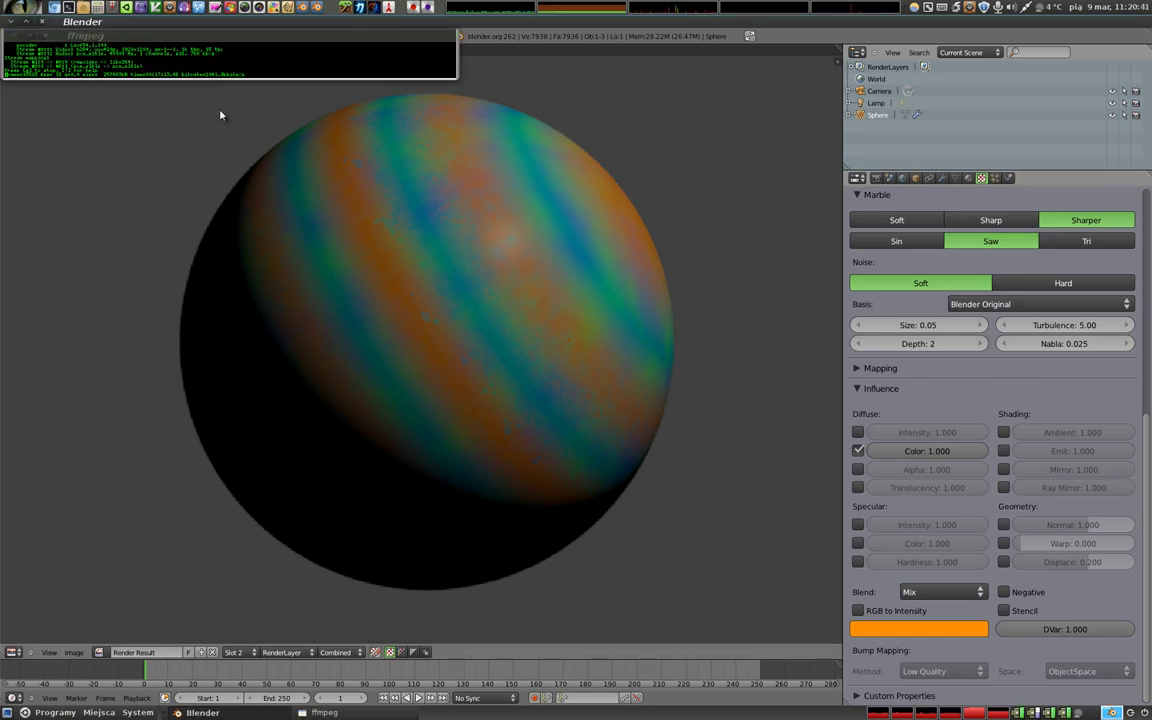